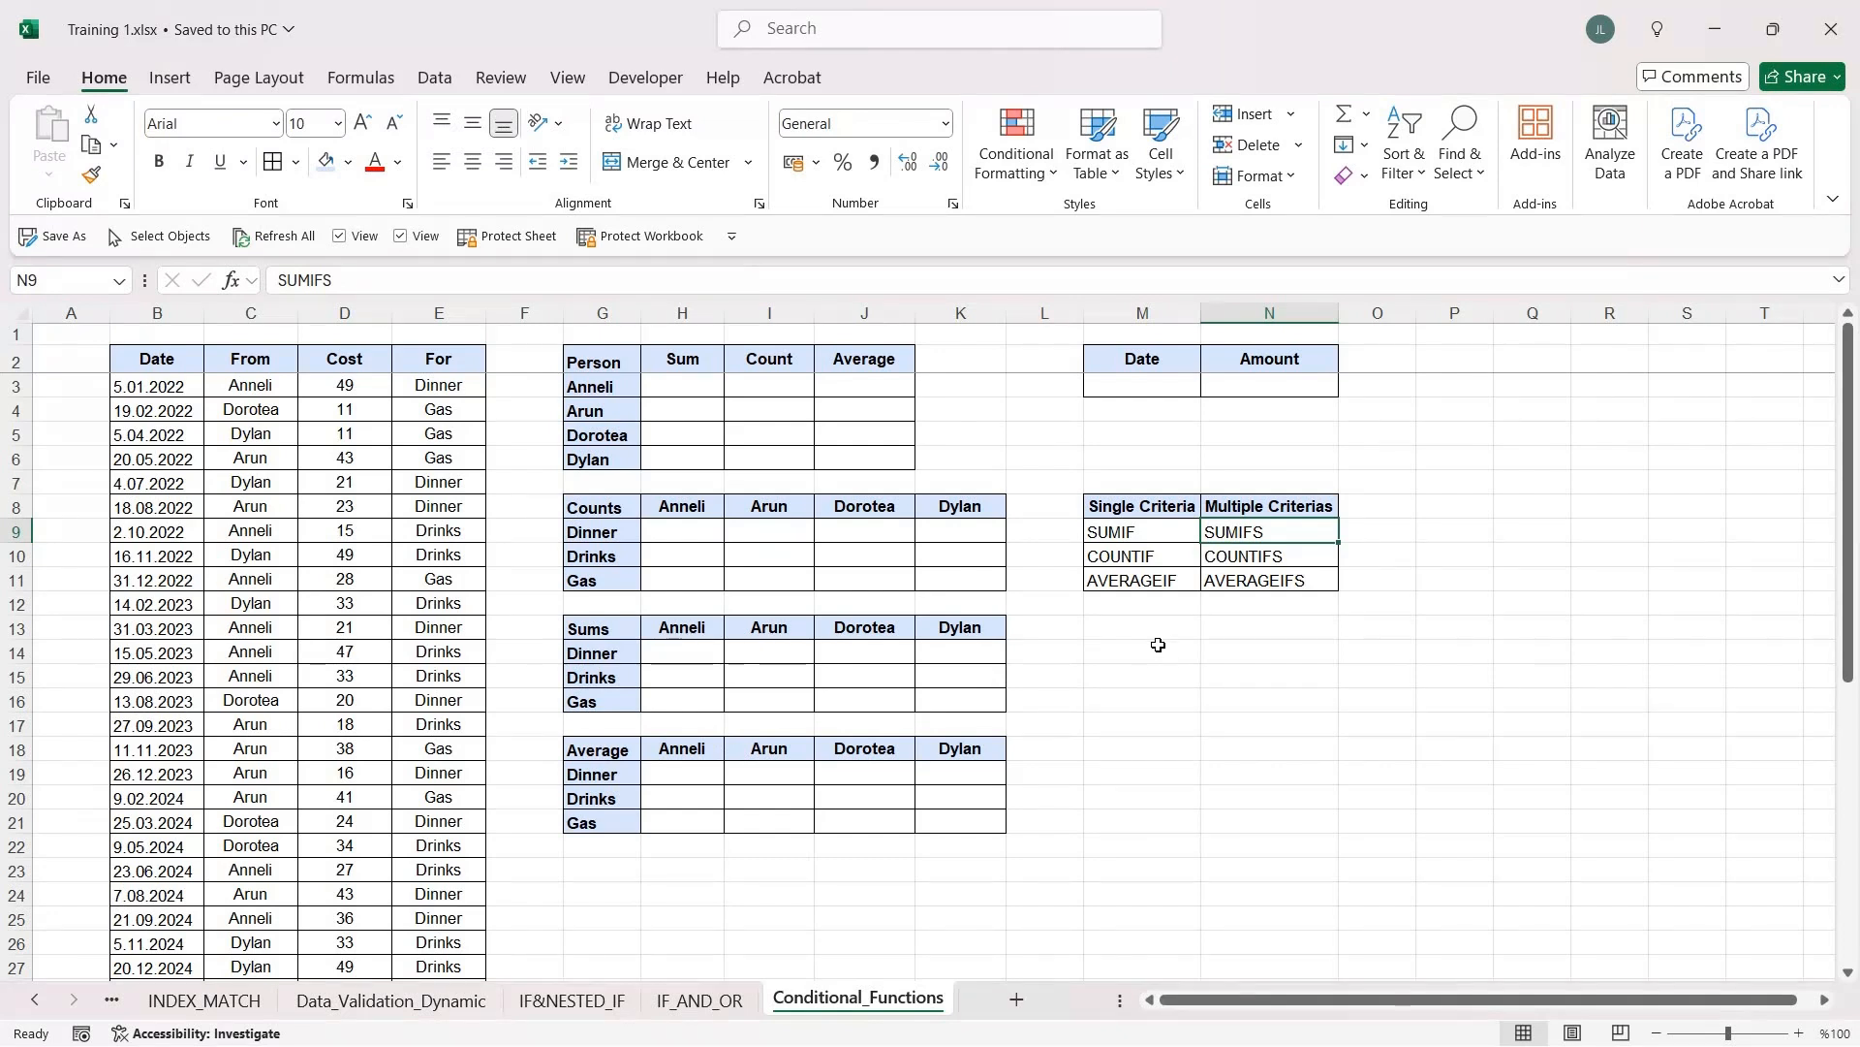
# Step: Review the single- and multiple-criteria function names in M8:N11 and the list of people in the Person summary table
pyautogui.click(1159, 538)
pyautogui.click(1158, 560)
pyautogui.click(1158, 577)
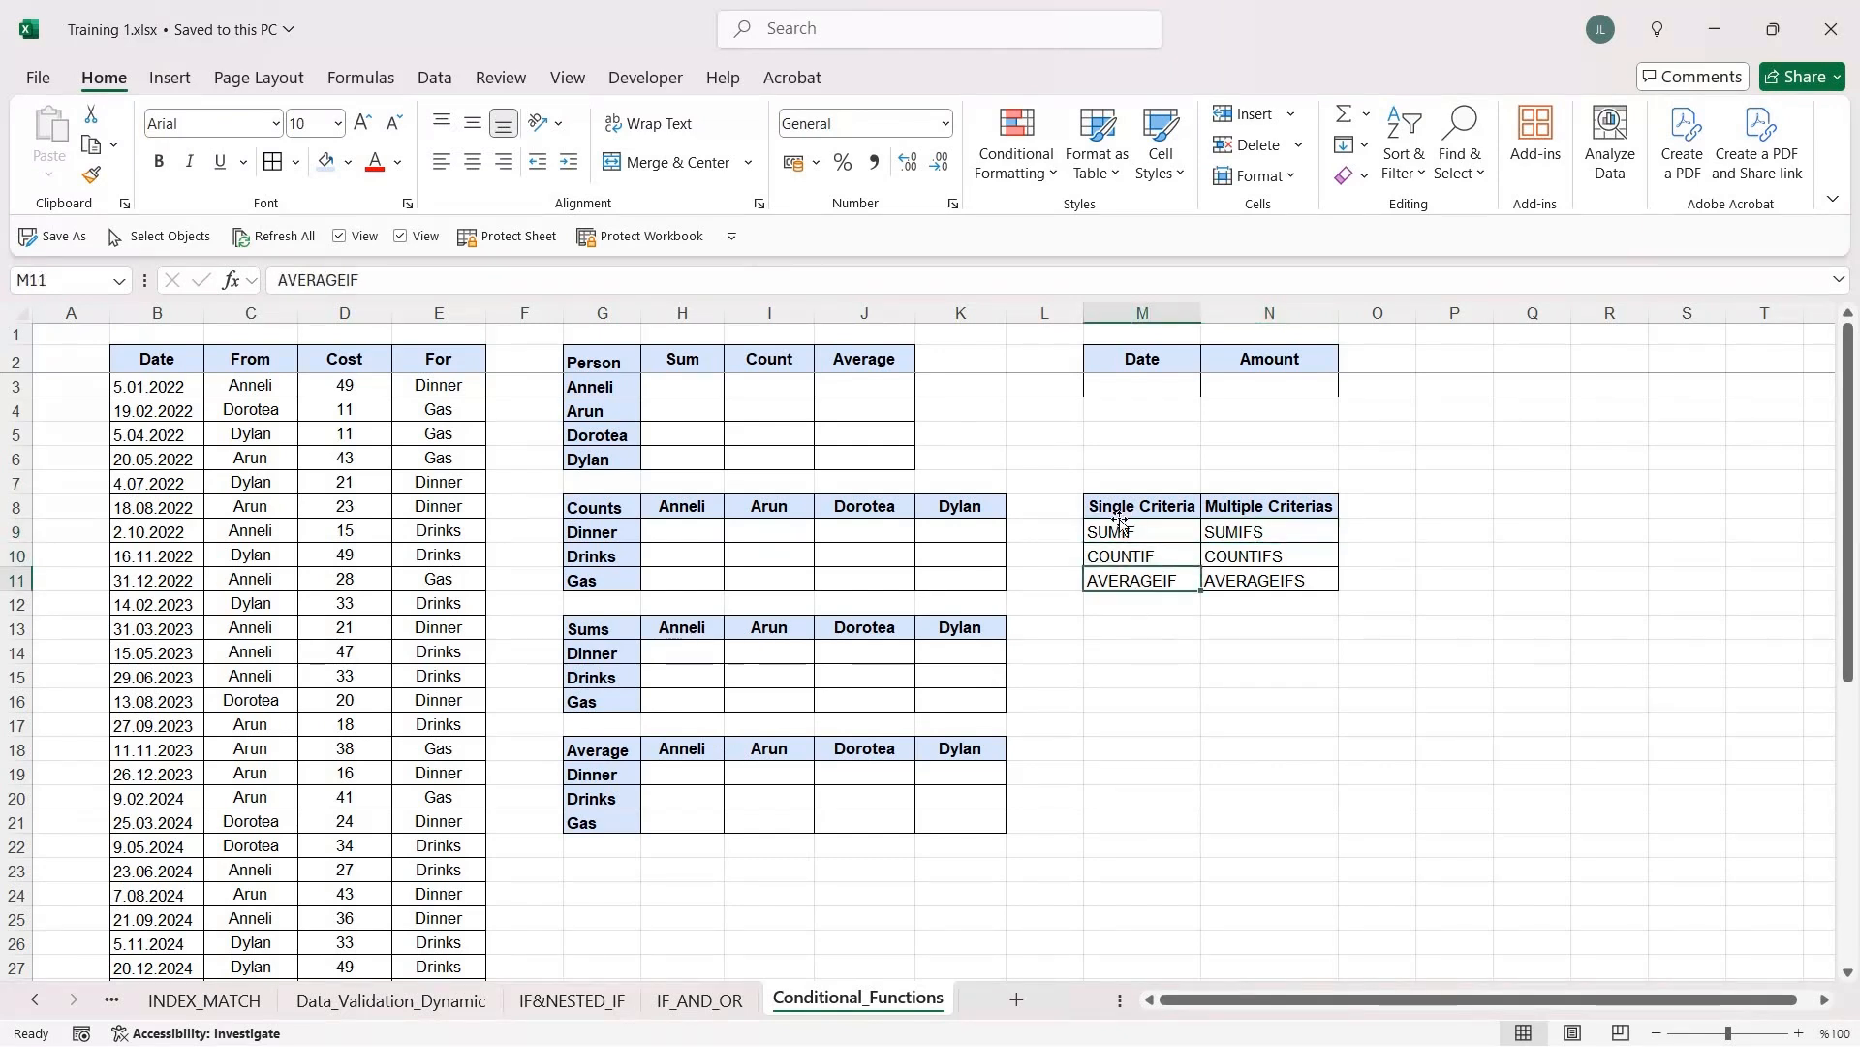
pyautogui.click(1131, 510)
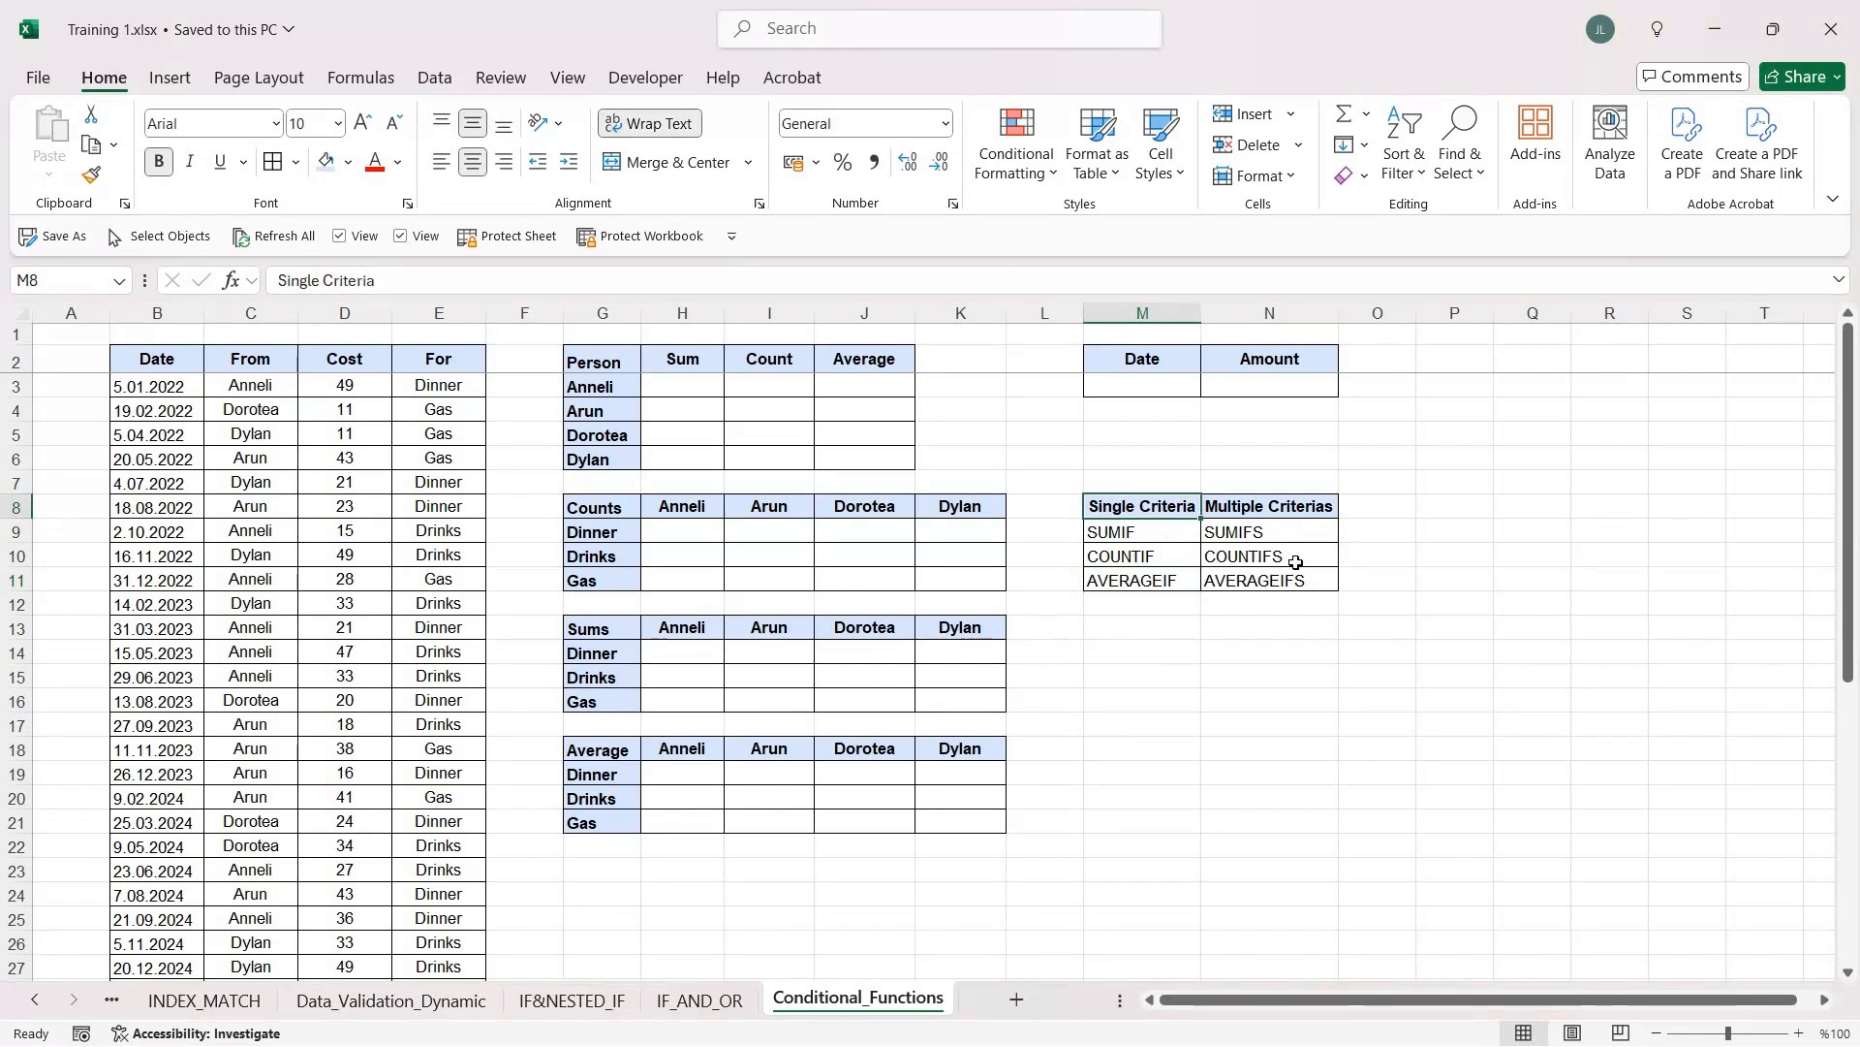
pyautogui.click(1288, 541)
pyautogui.click(1256, 554)
pyautogui.click(1250, 579)
pyautogui.click(1275, 499)
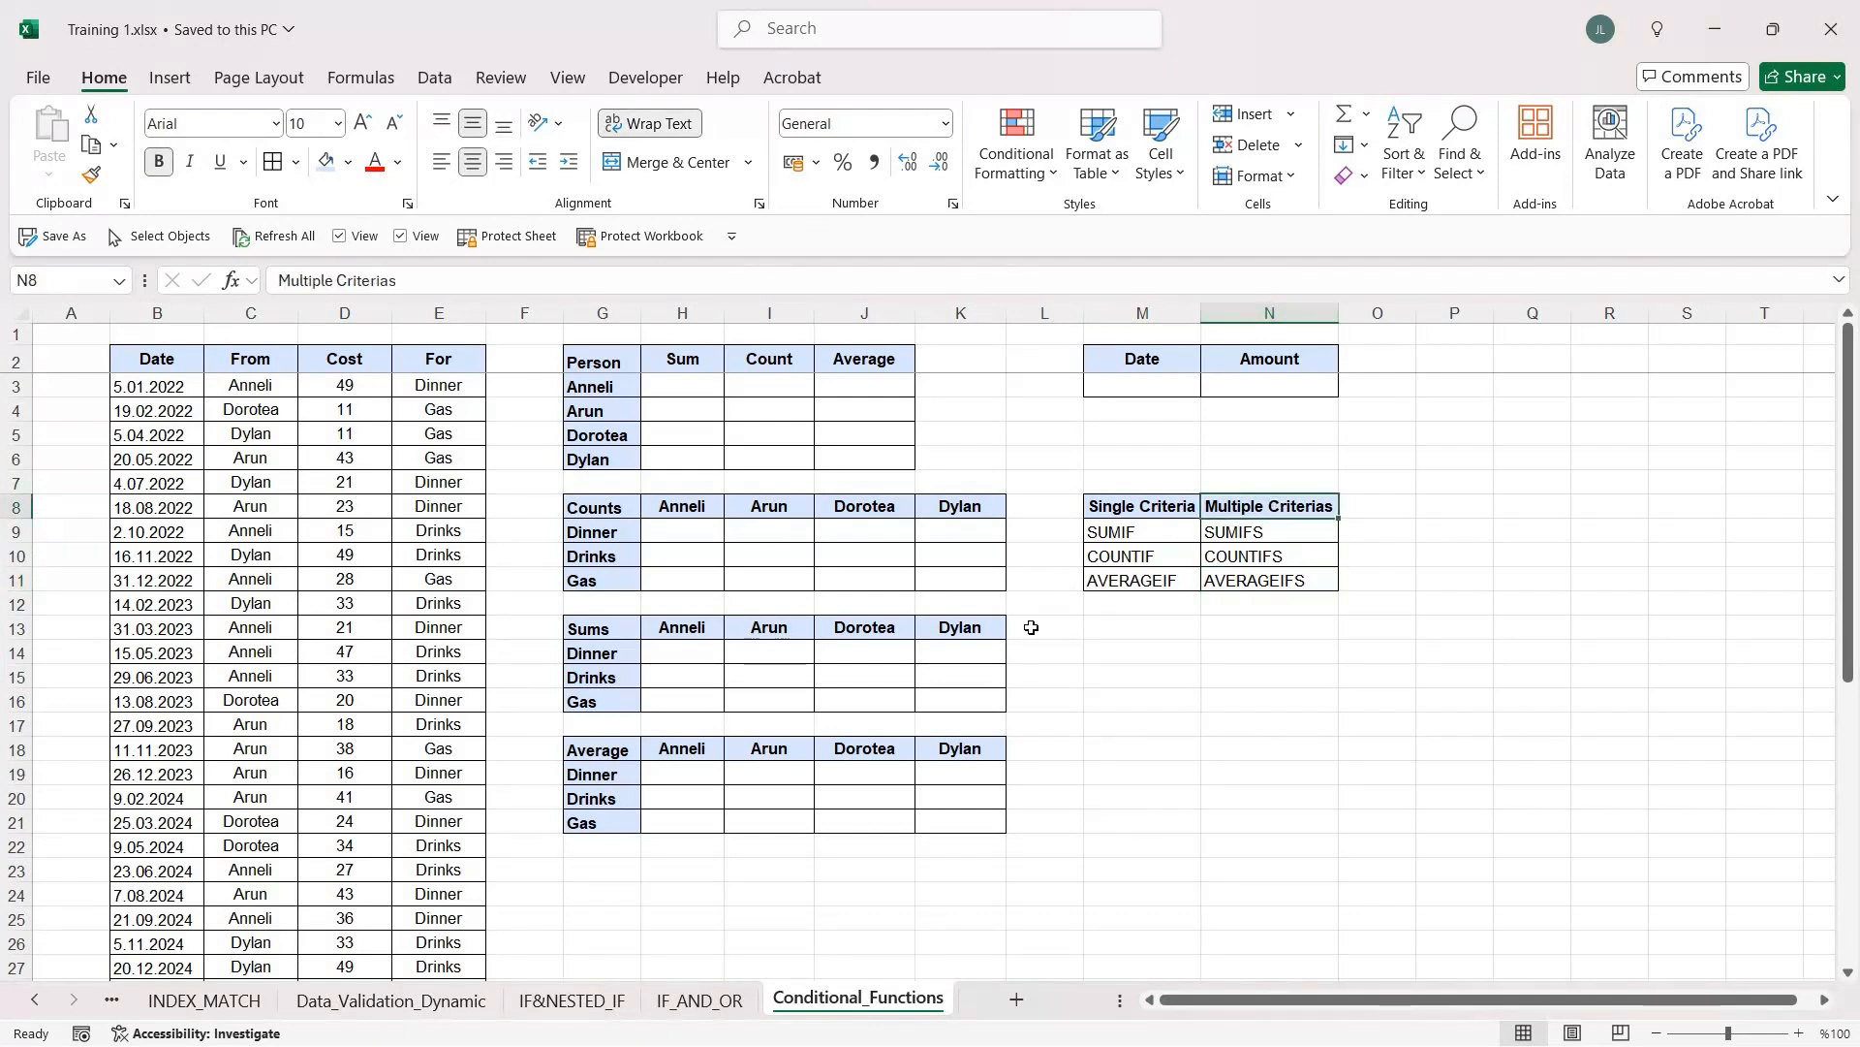
pyautogui.click(683, 386)
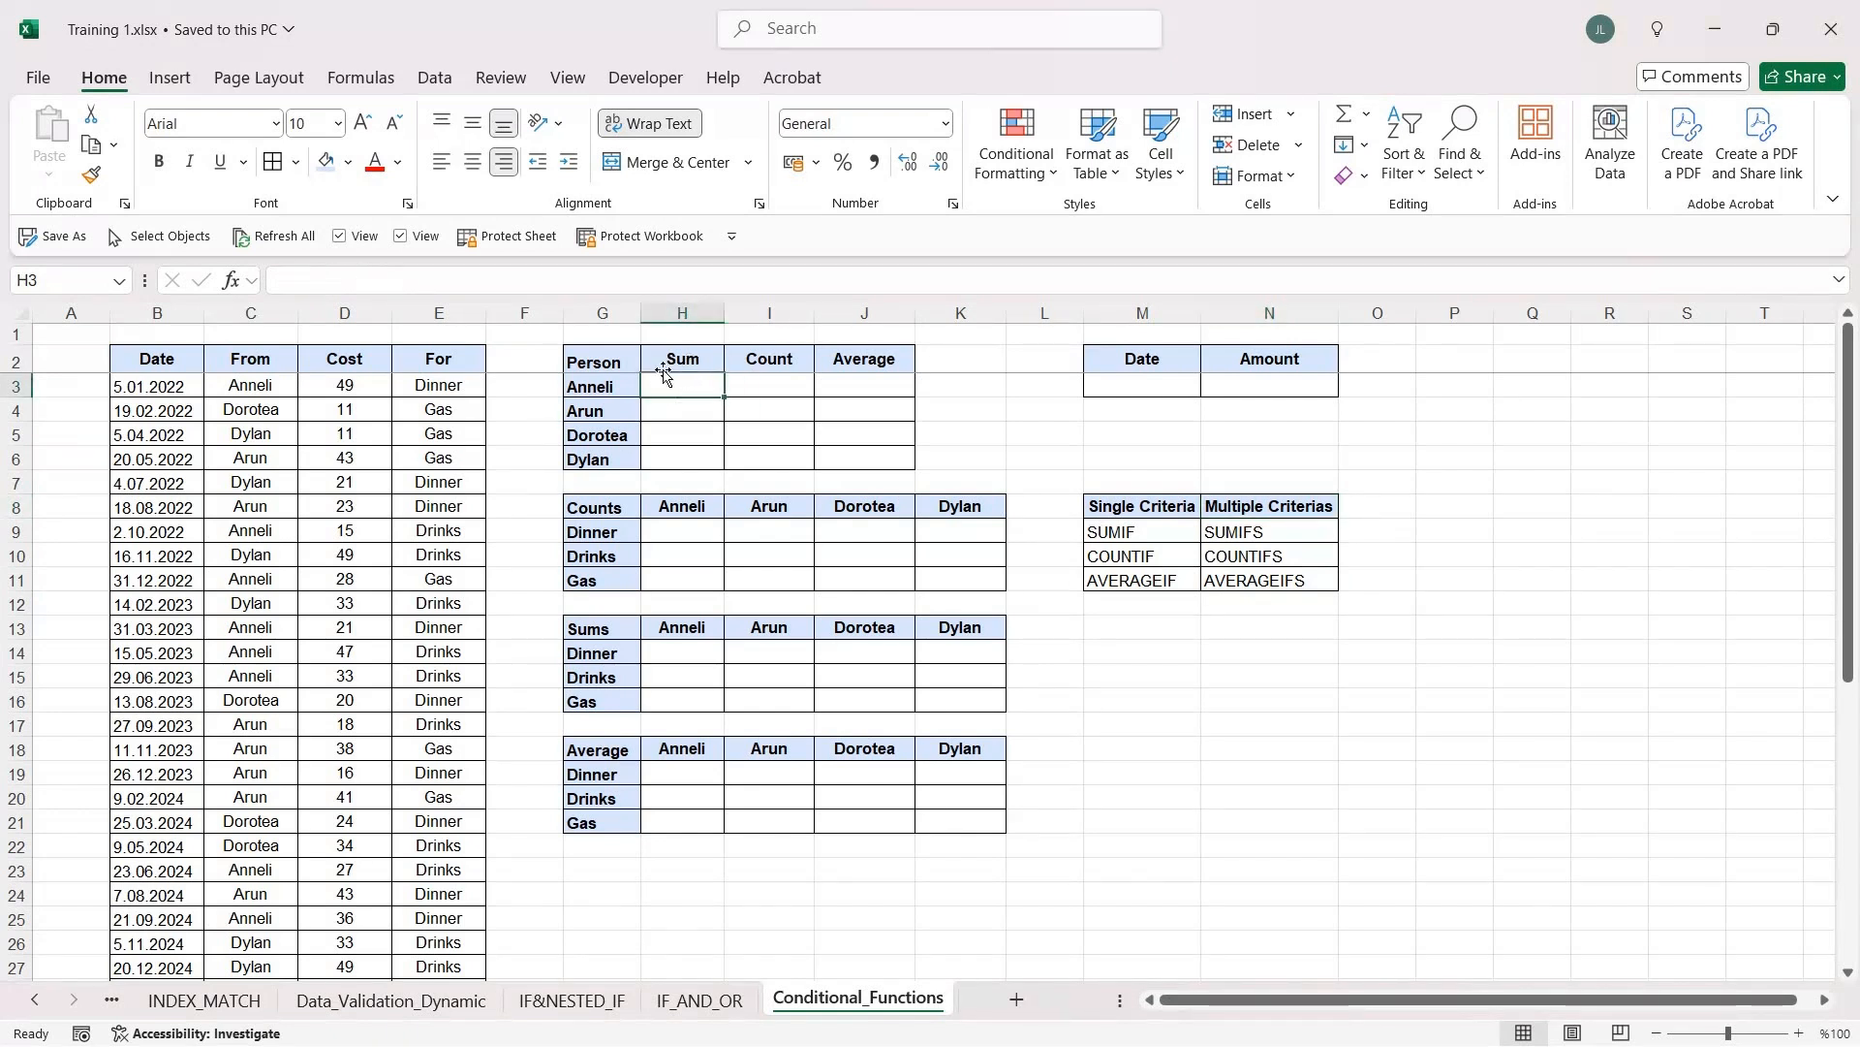
pyautogui.moveTo(614, 385); pyautogui.dragTo(607, 447)
pyautogui.hotkey('shift', 'Down')
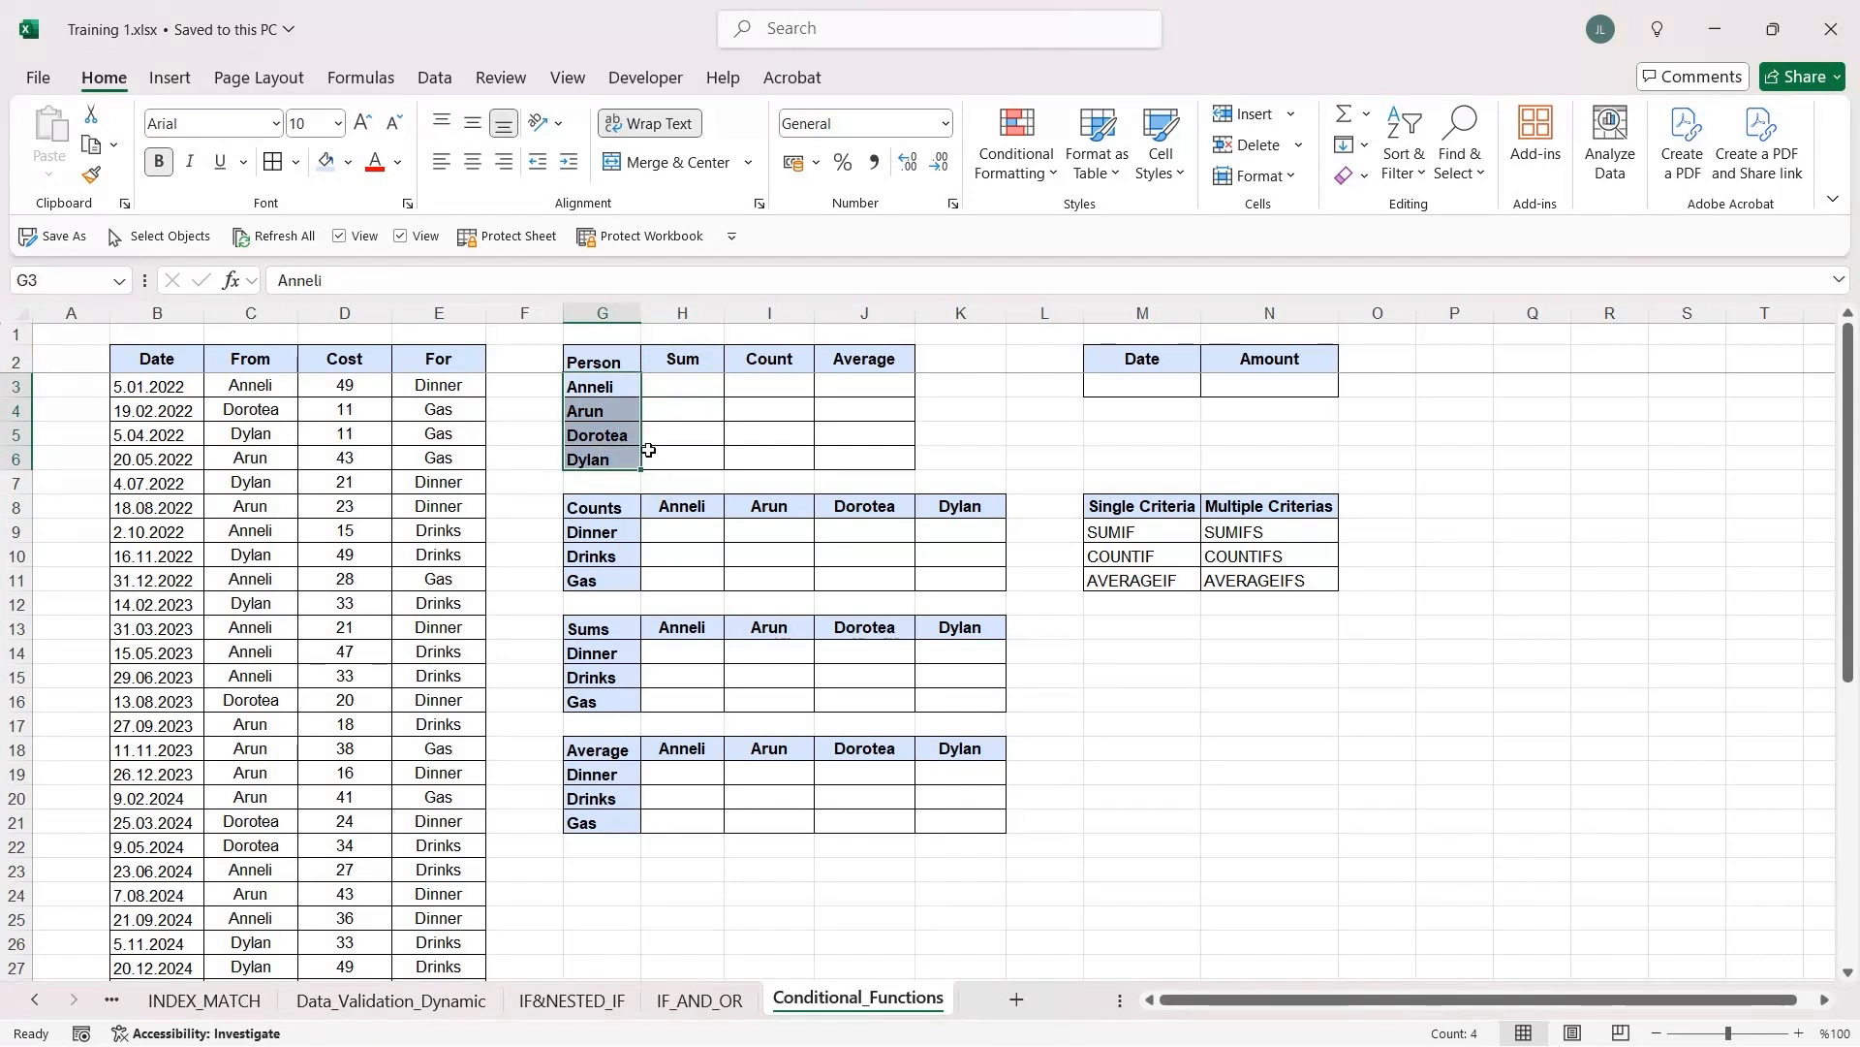
pyautogui.moveTo(615, 386); pyautogui.dragTo(617, 450)
pyautogui.moveTo(618, 386); pyautogui.dragTo(613, 454)
# Step: Start a SUMIF formula in H3 with the From column's absolute range $C$3:$C$45 as its range argument
pyautogui.click(683, 385)
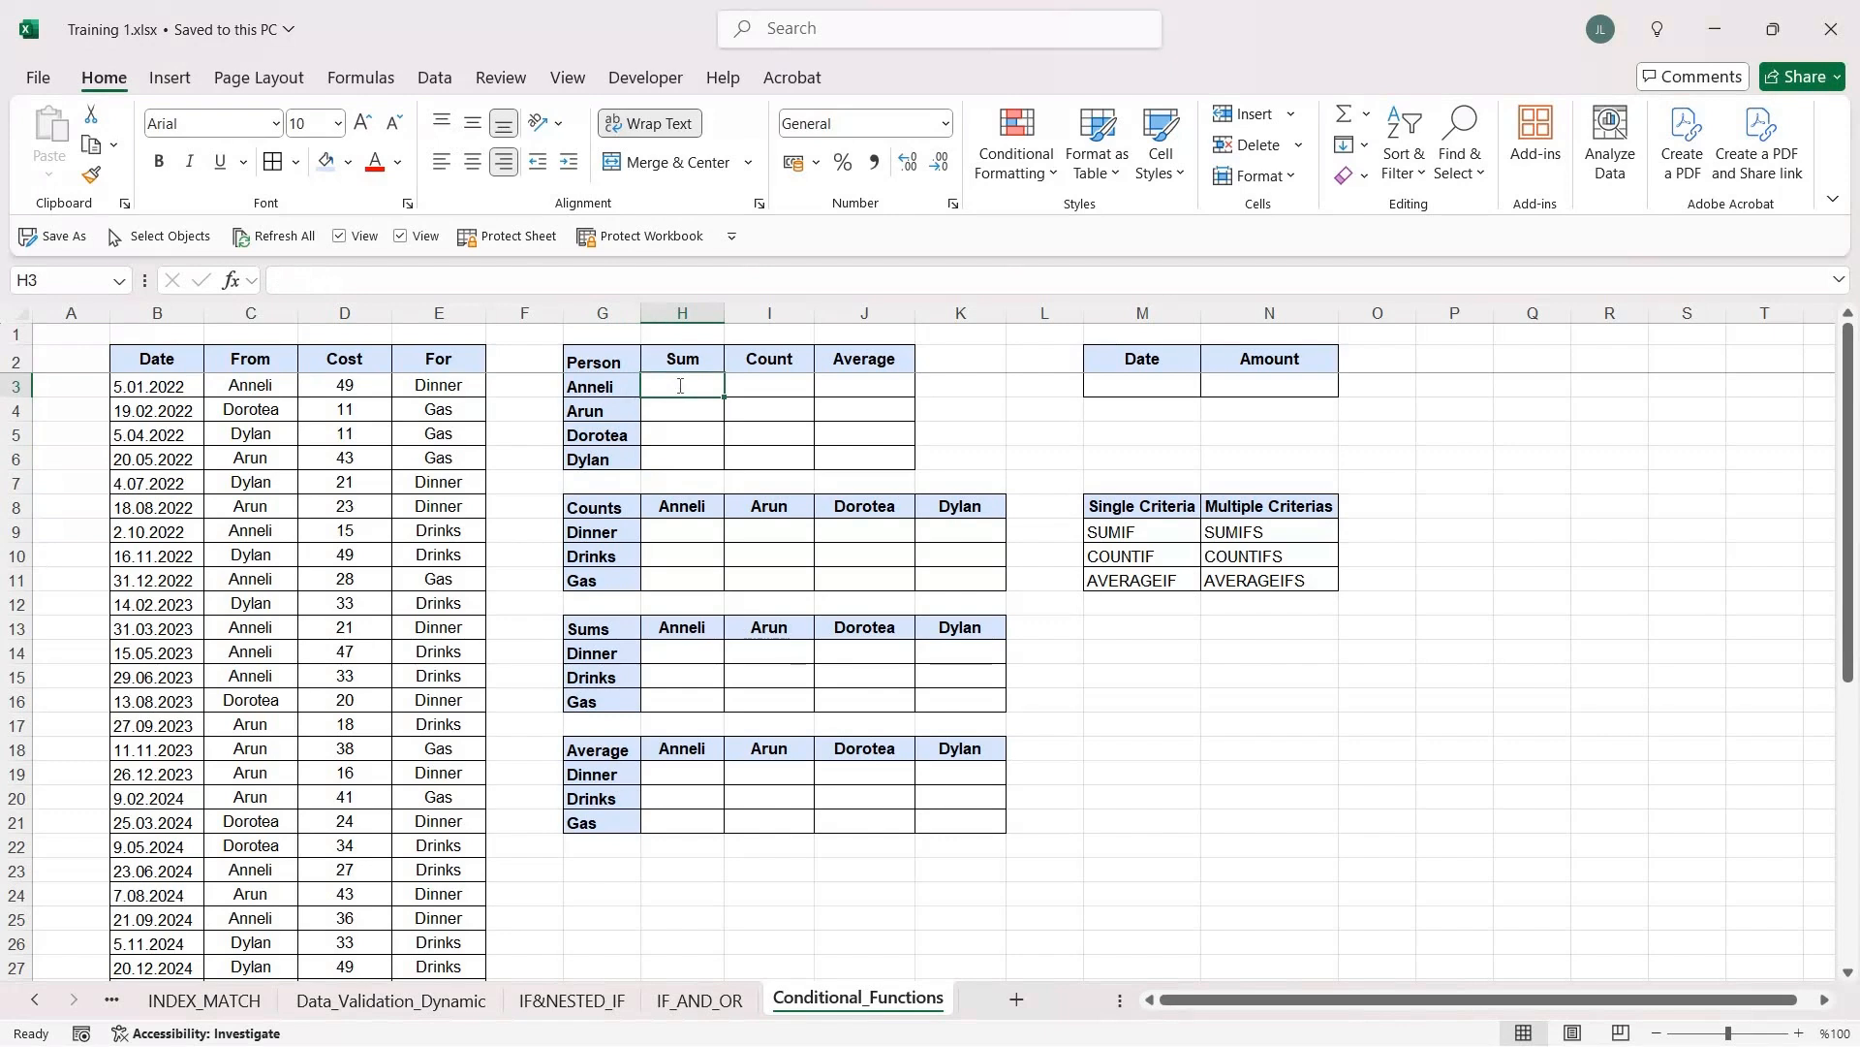
pyautogui.write('=sum')
pyautogui.press('Down')
pyautogui.press('Tab')
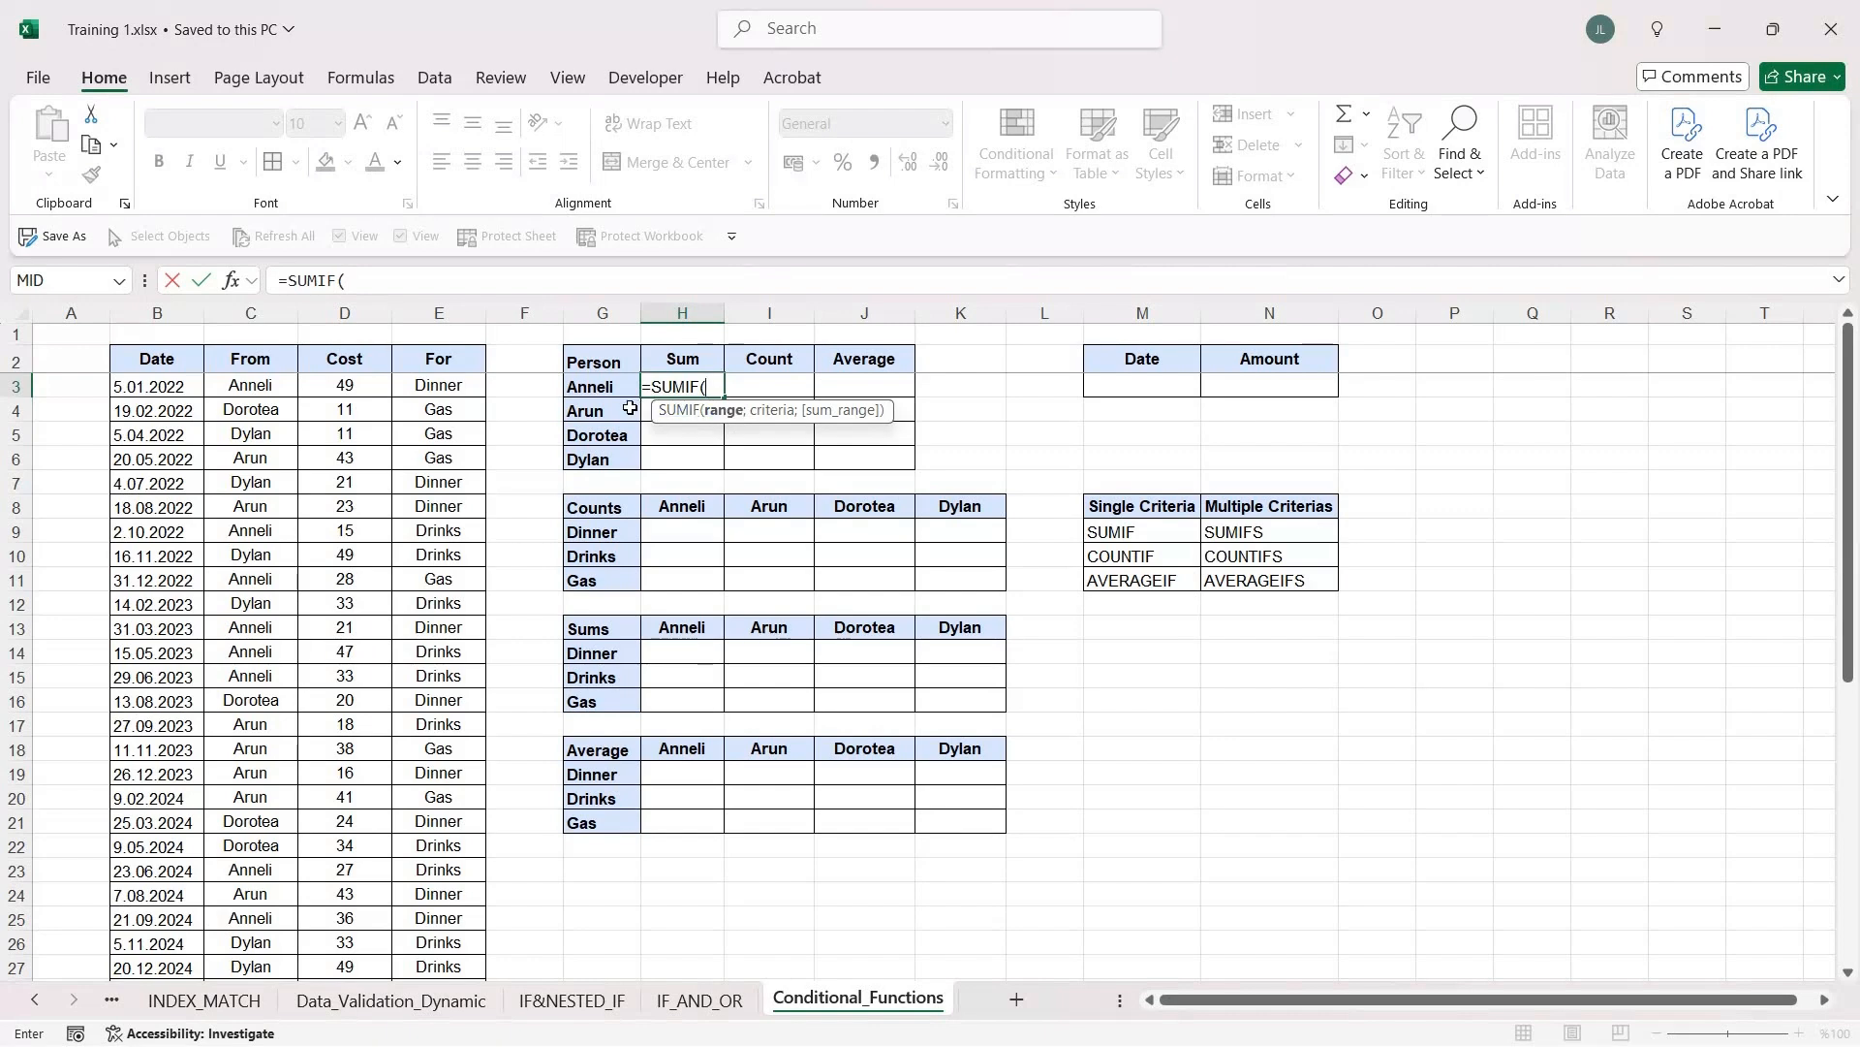
pyautogui.click(265, 392)
pyautogui.hotkey('ctrl', 'shift', 'Down')
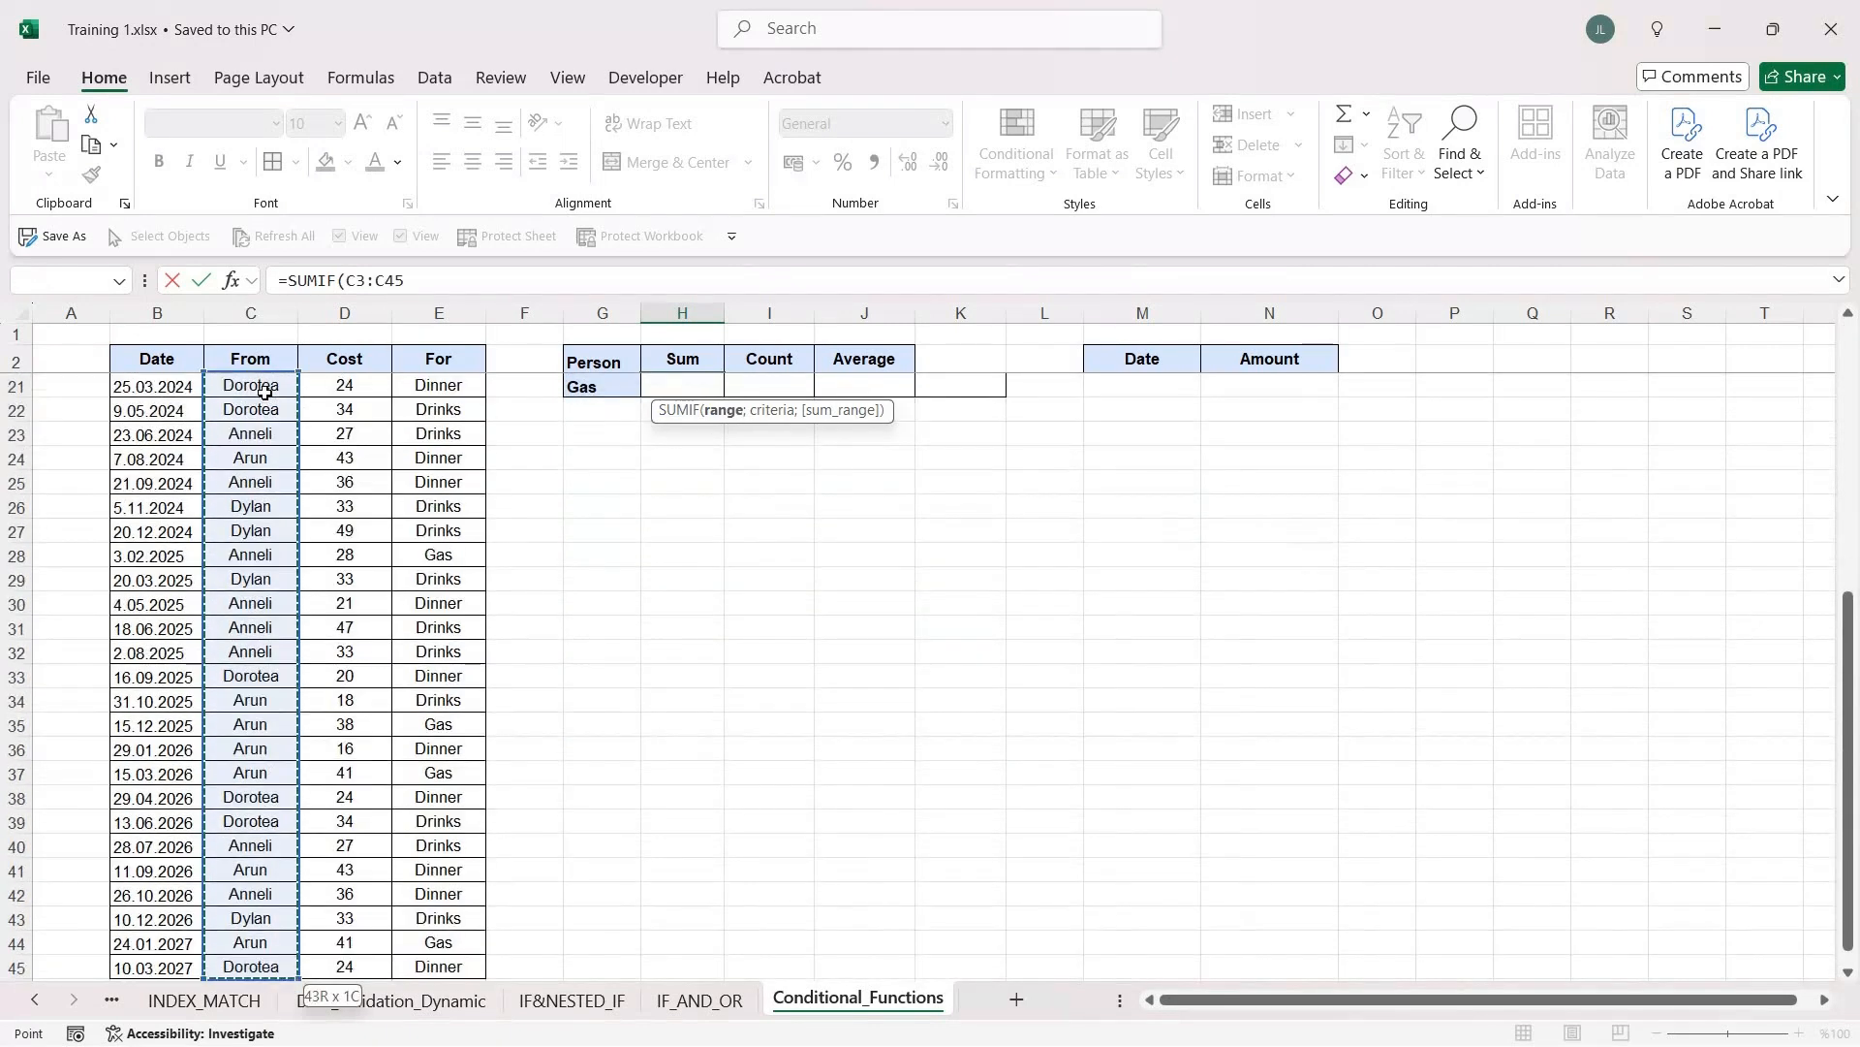
pyautogui.press('F4')
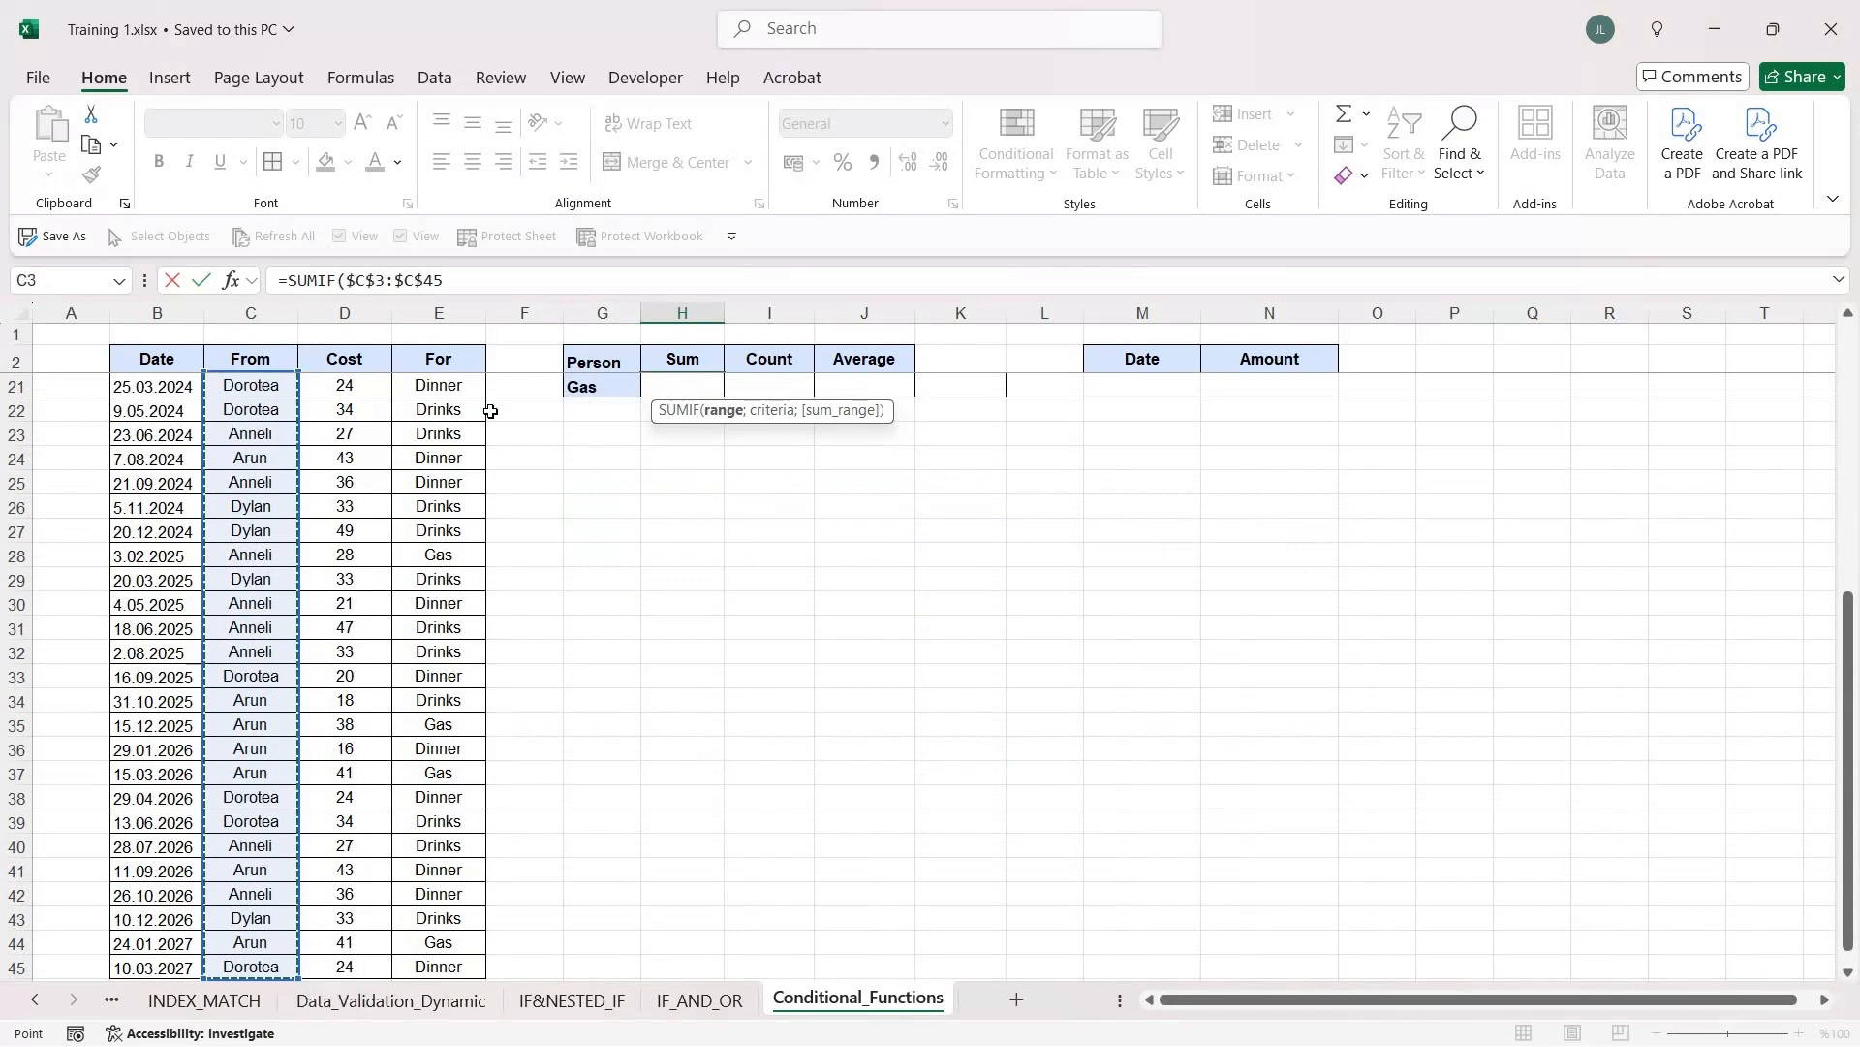
pyautogui.scroll(6, 515, 446)
pyautogui.write(';')
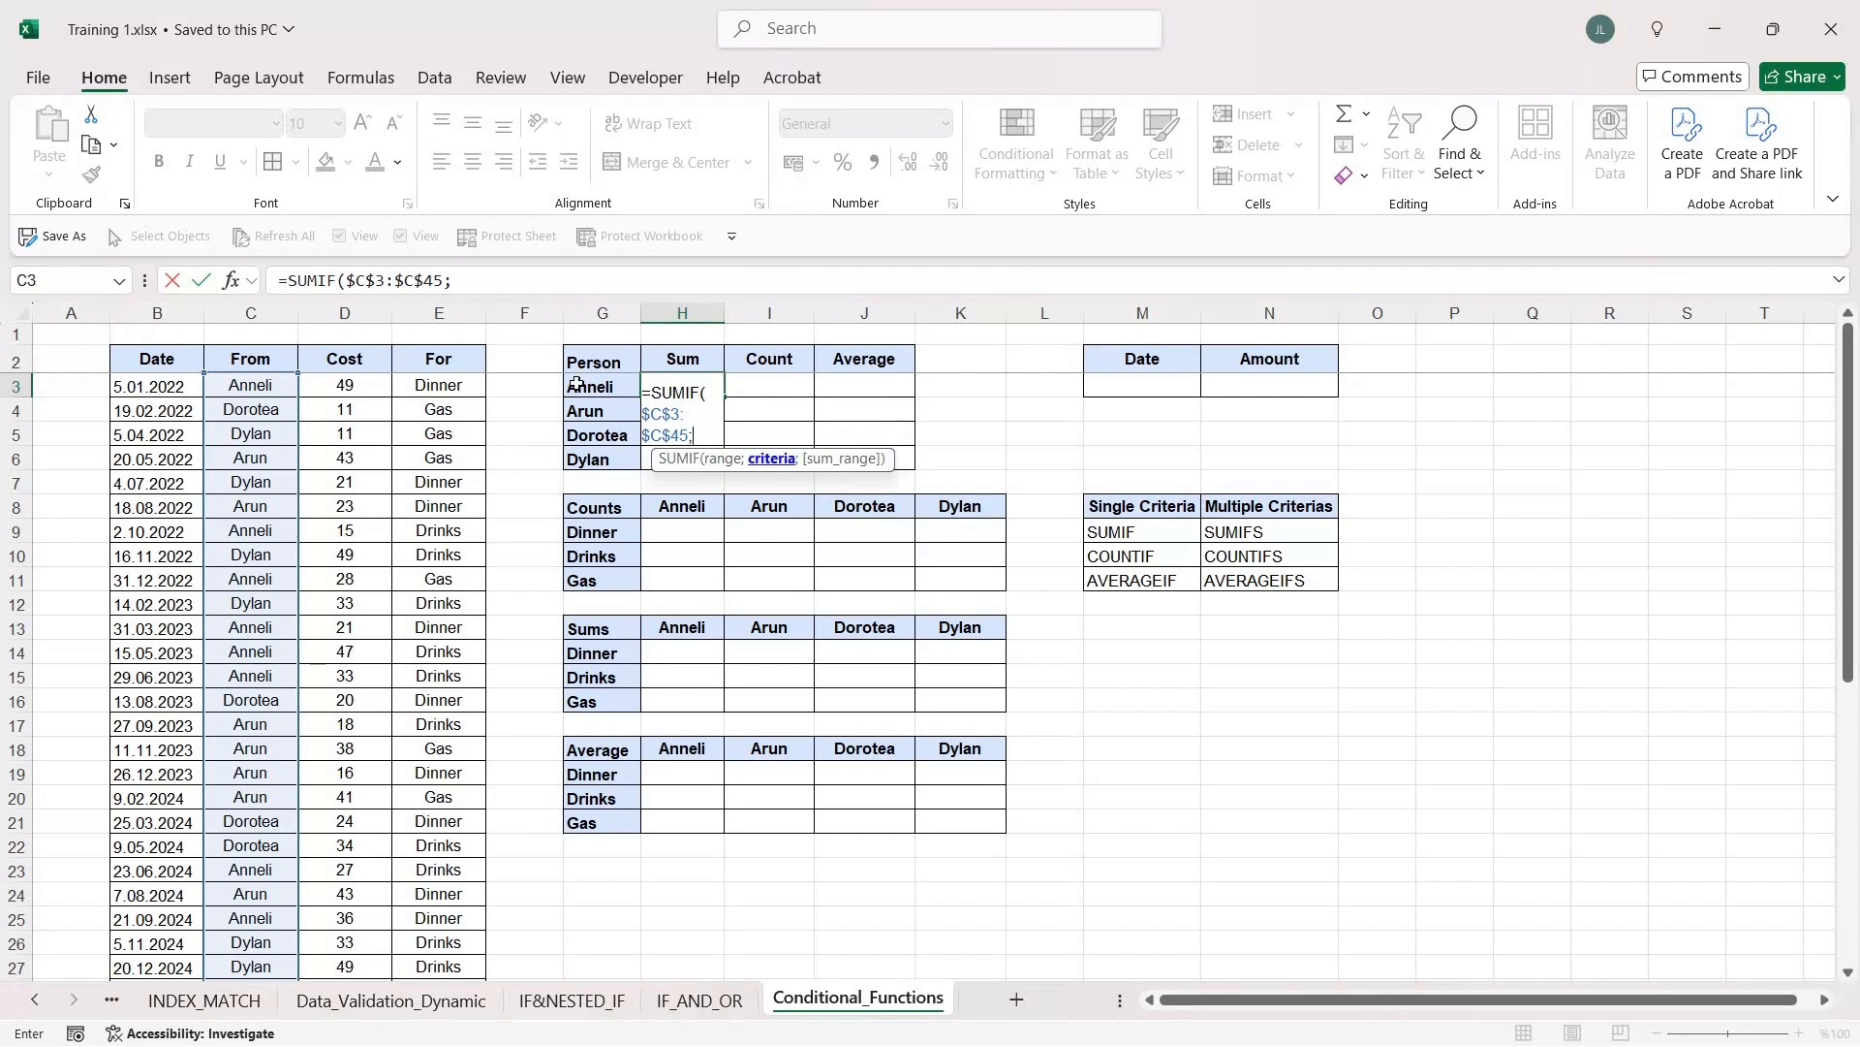
# Step: Complete the SUMIF formula in H3 with criterion G3 and the absolute sum range $D$3:$D$45
pyautogui.click(609, 389)
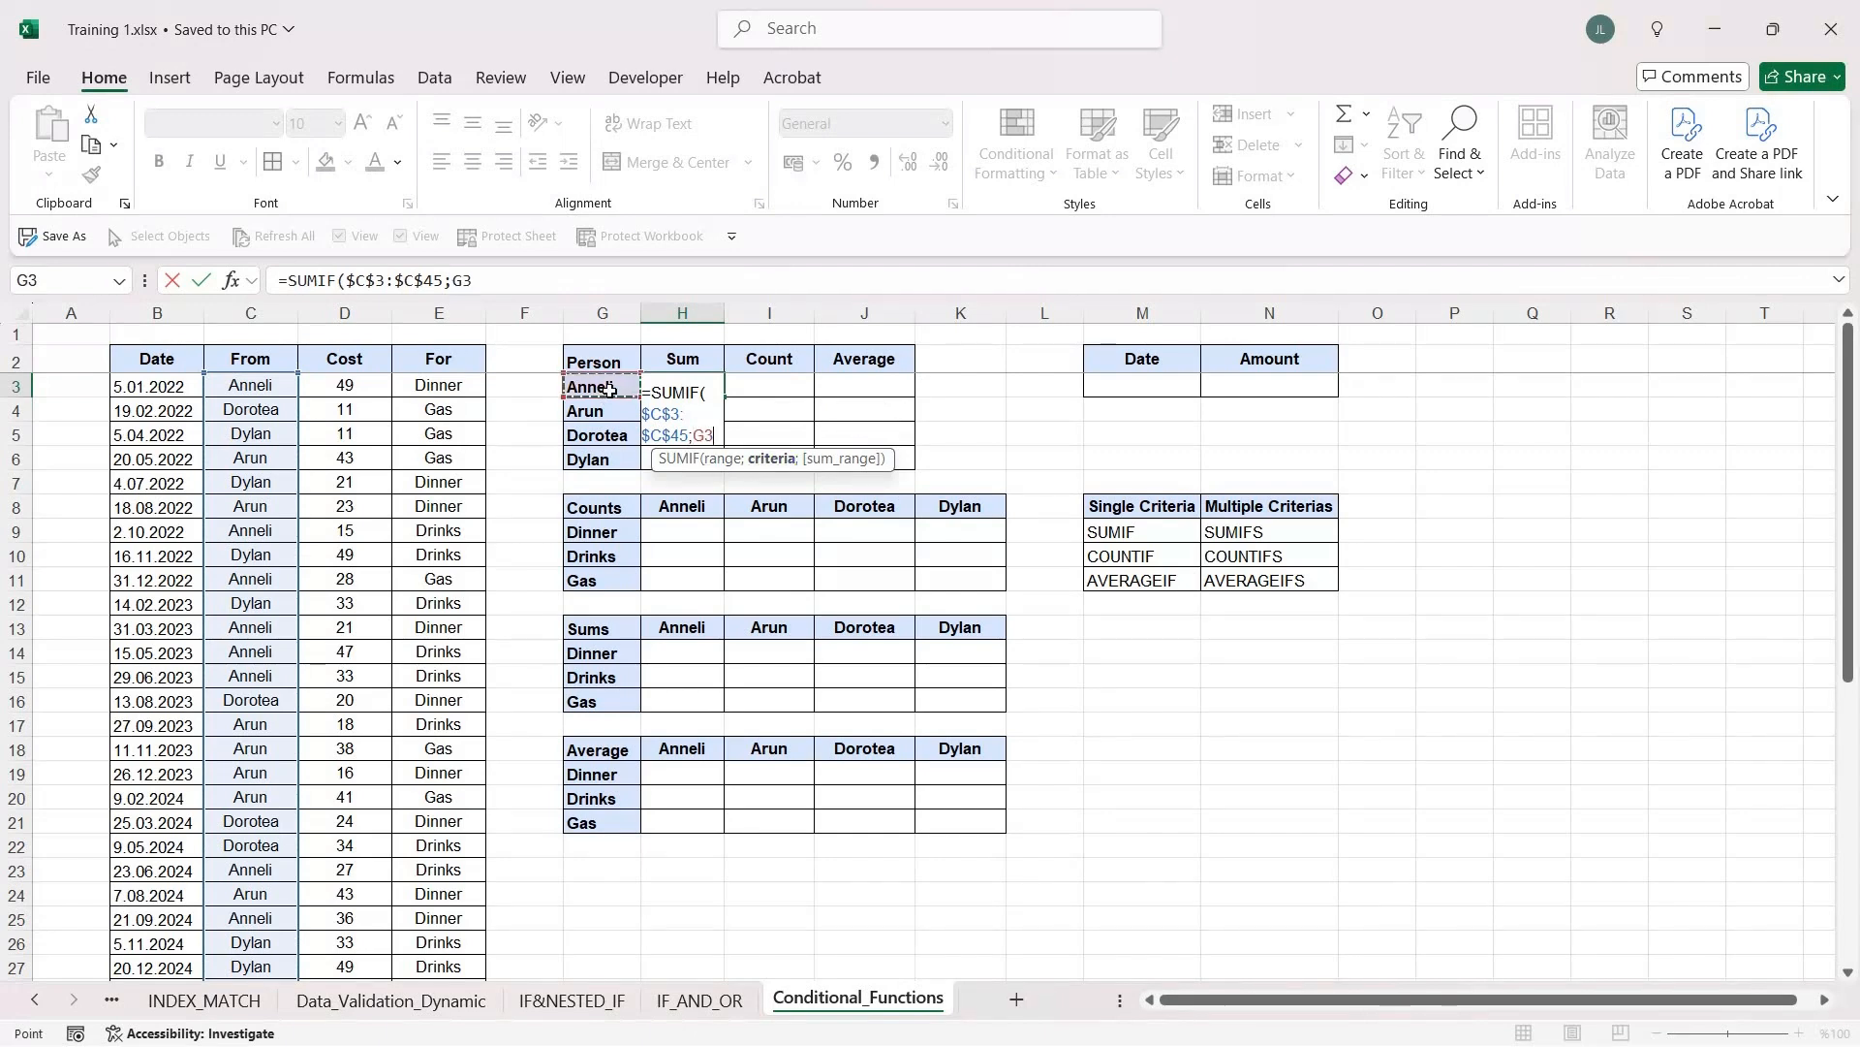
pyautogui.write(';')
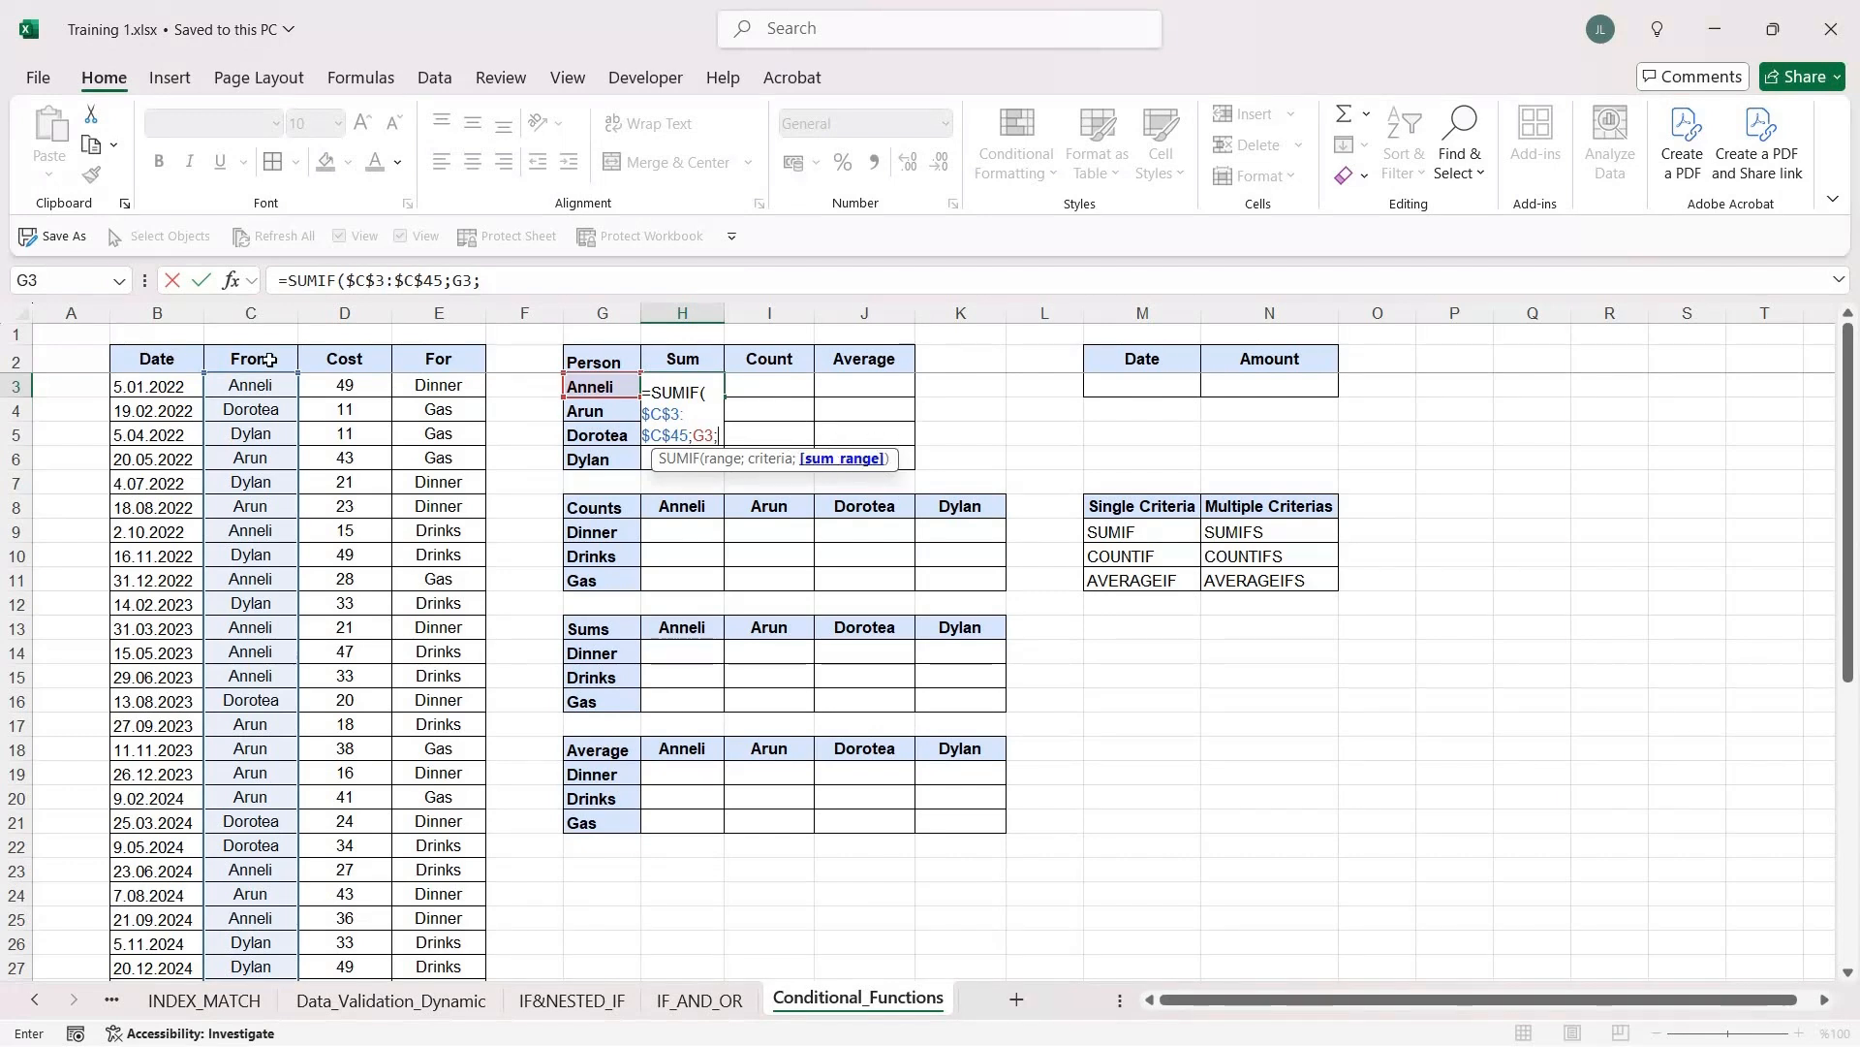
pyautogui.click(336, 384)
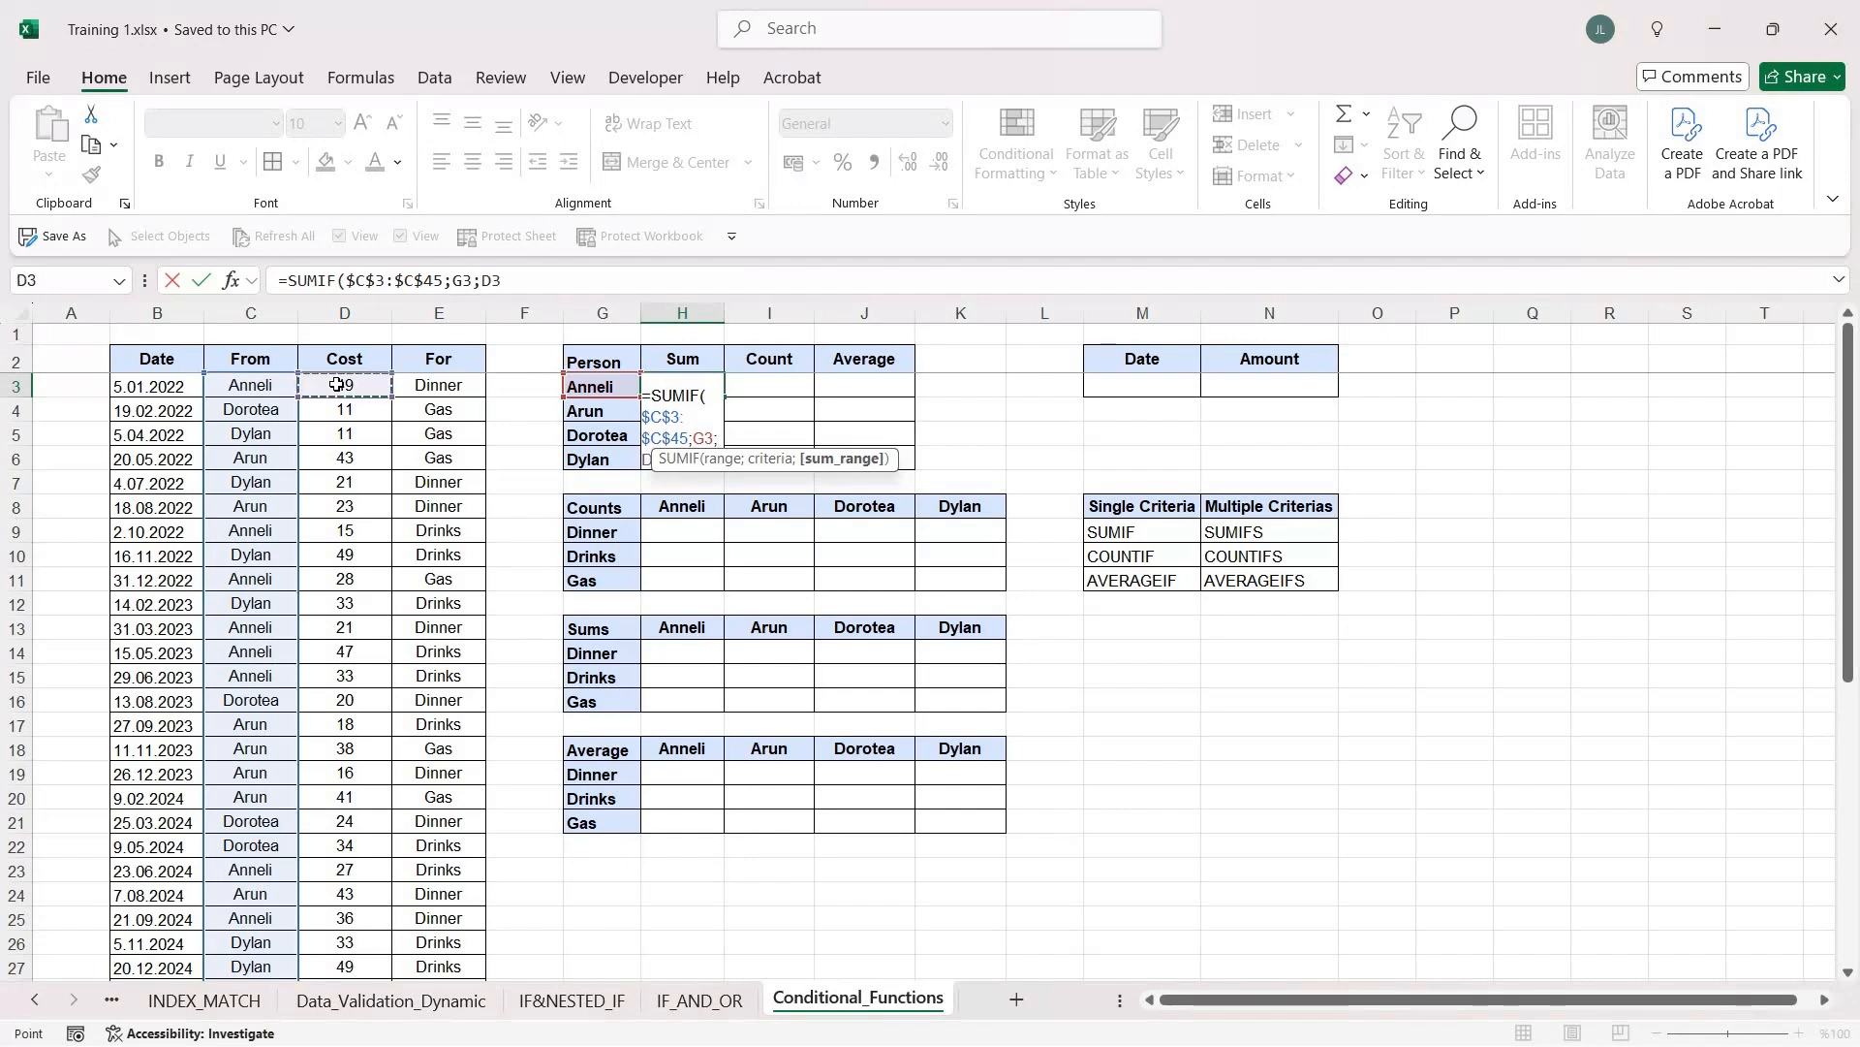
pyautogui.hotkey('ctrl', 'shift', 'Down')
pyautogui.press('F4')
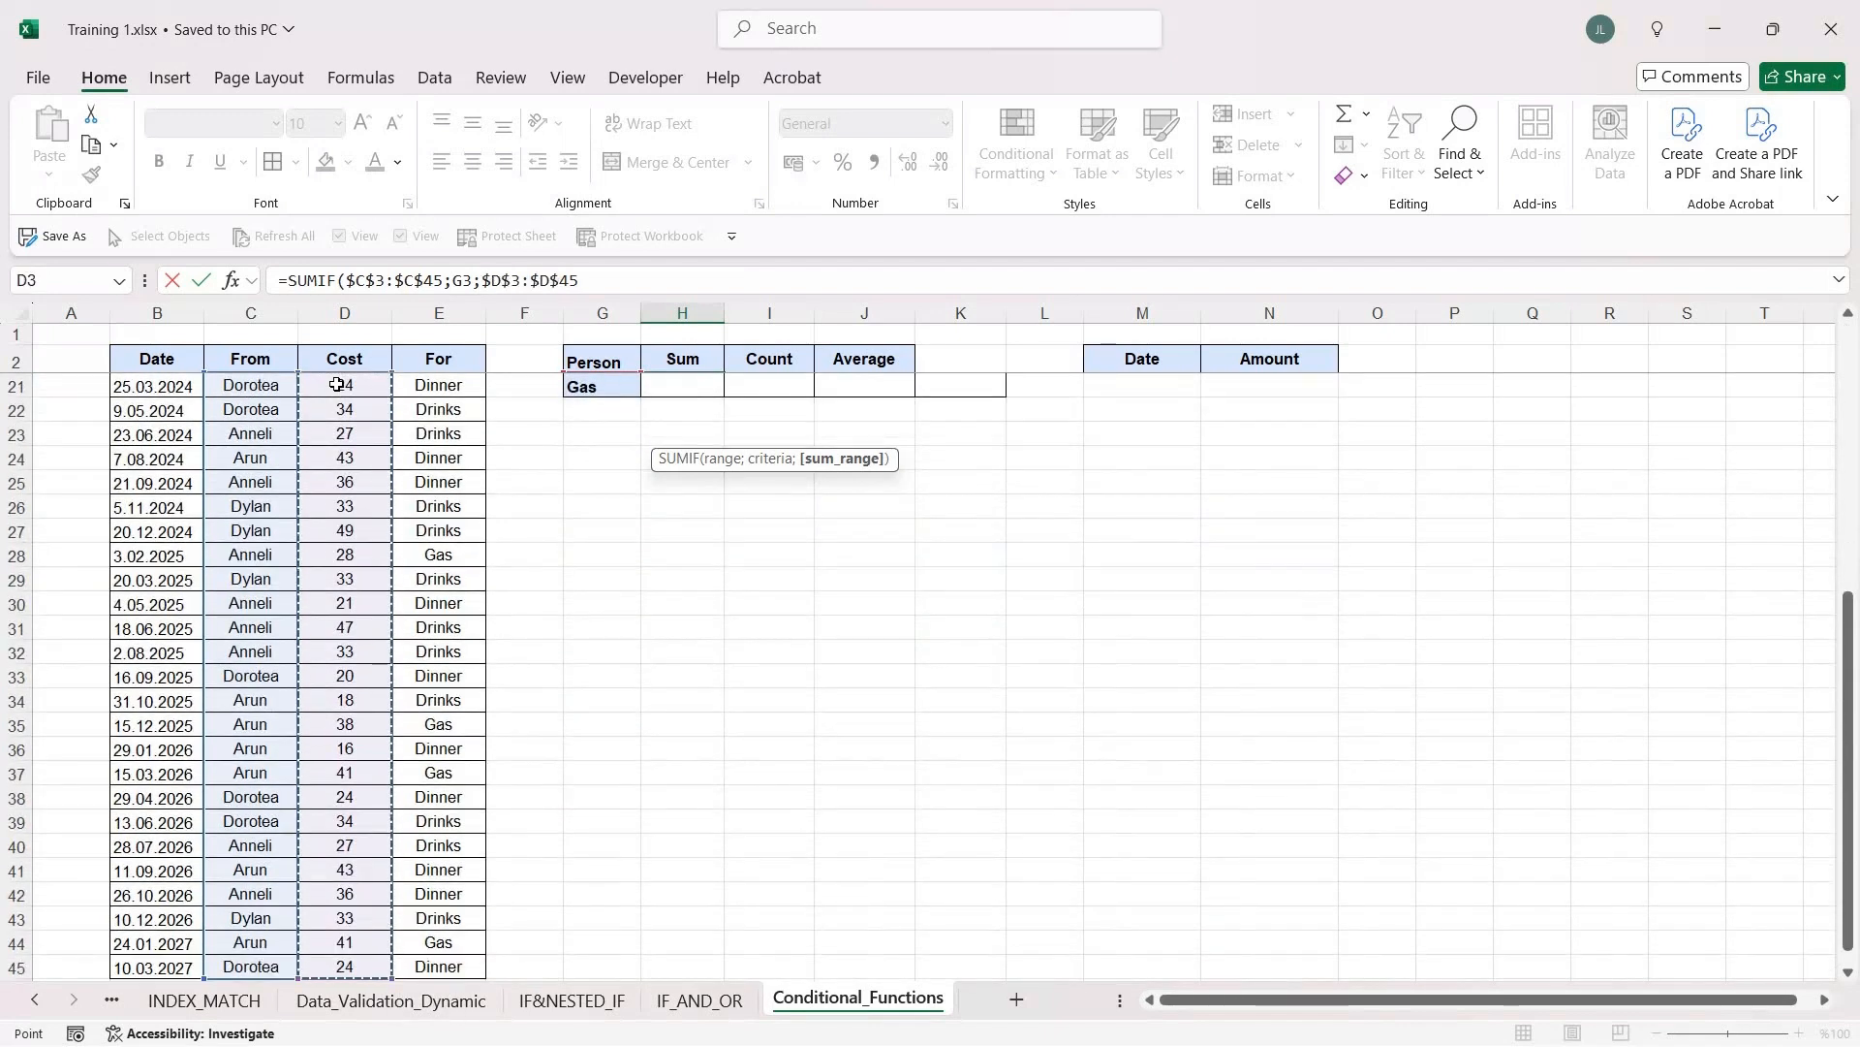
pyautogui.press('Return')
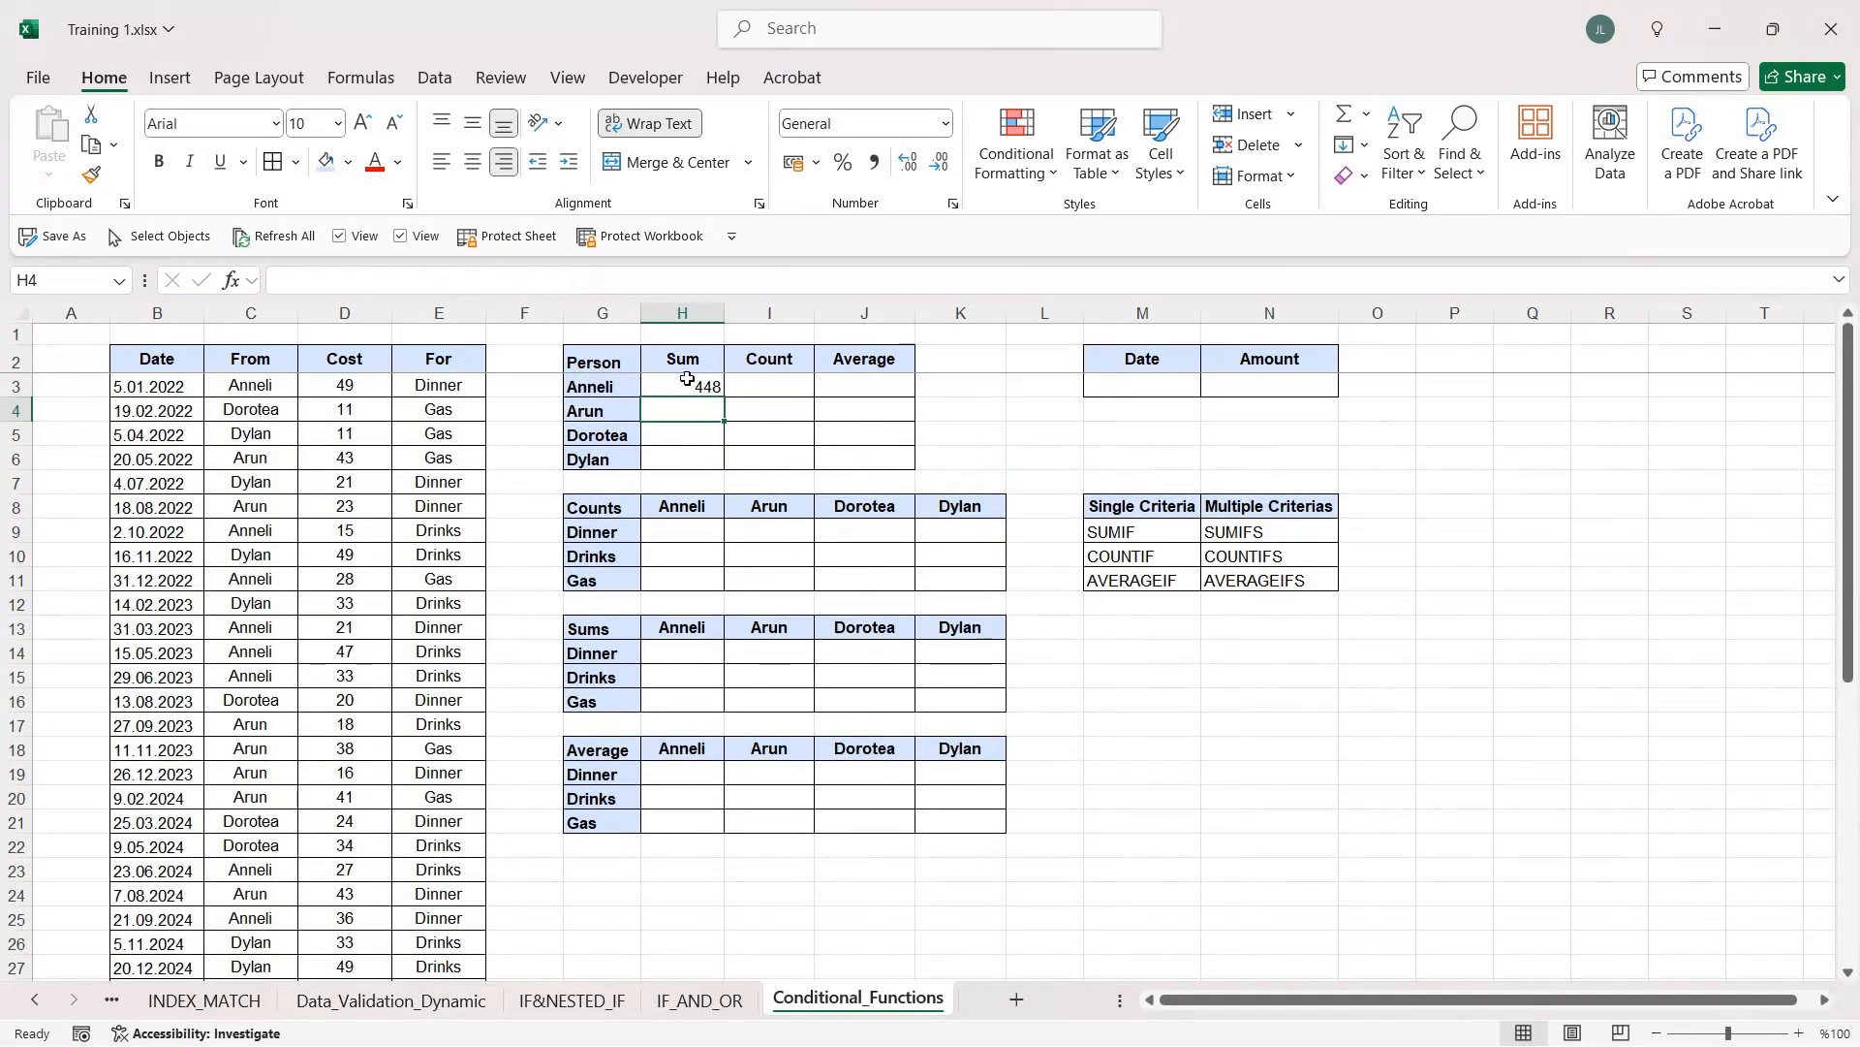
# Step: Copy the SUMIF formula from H3 down through H6, pasting formulas only
pyautogui.click(687, 379)
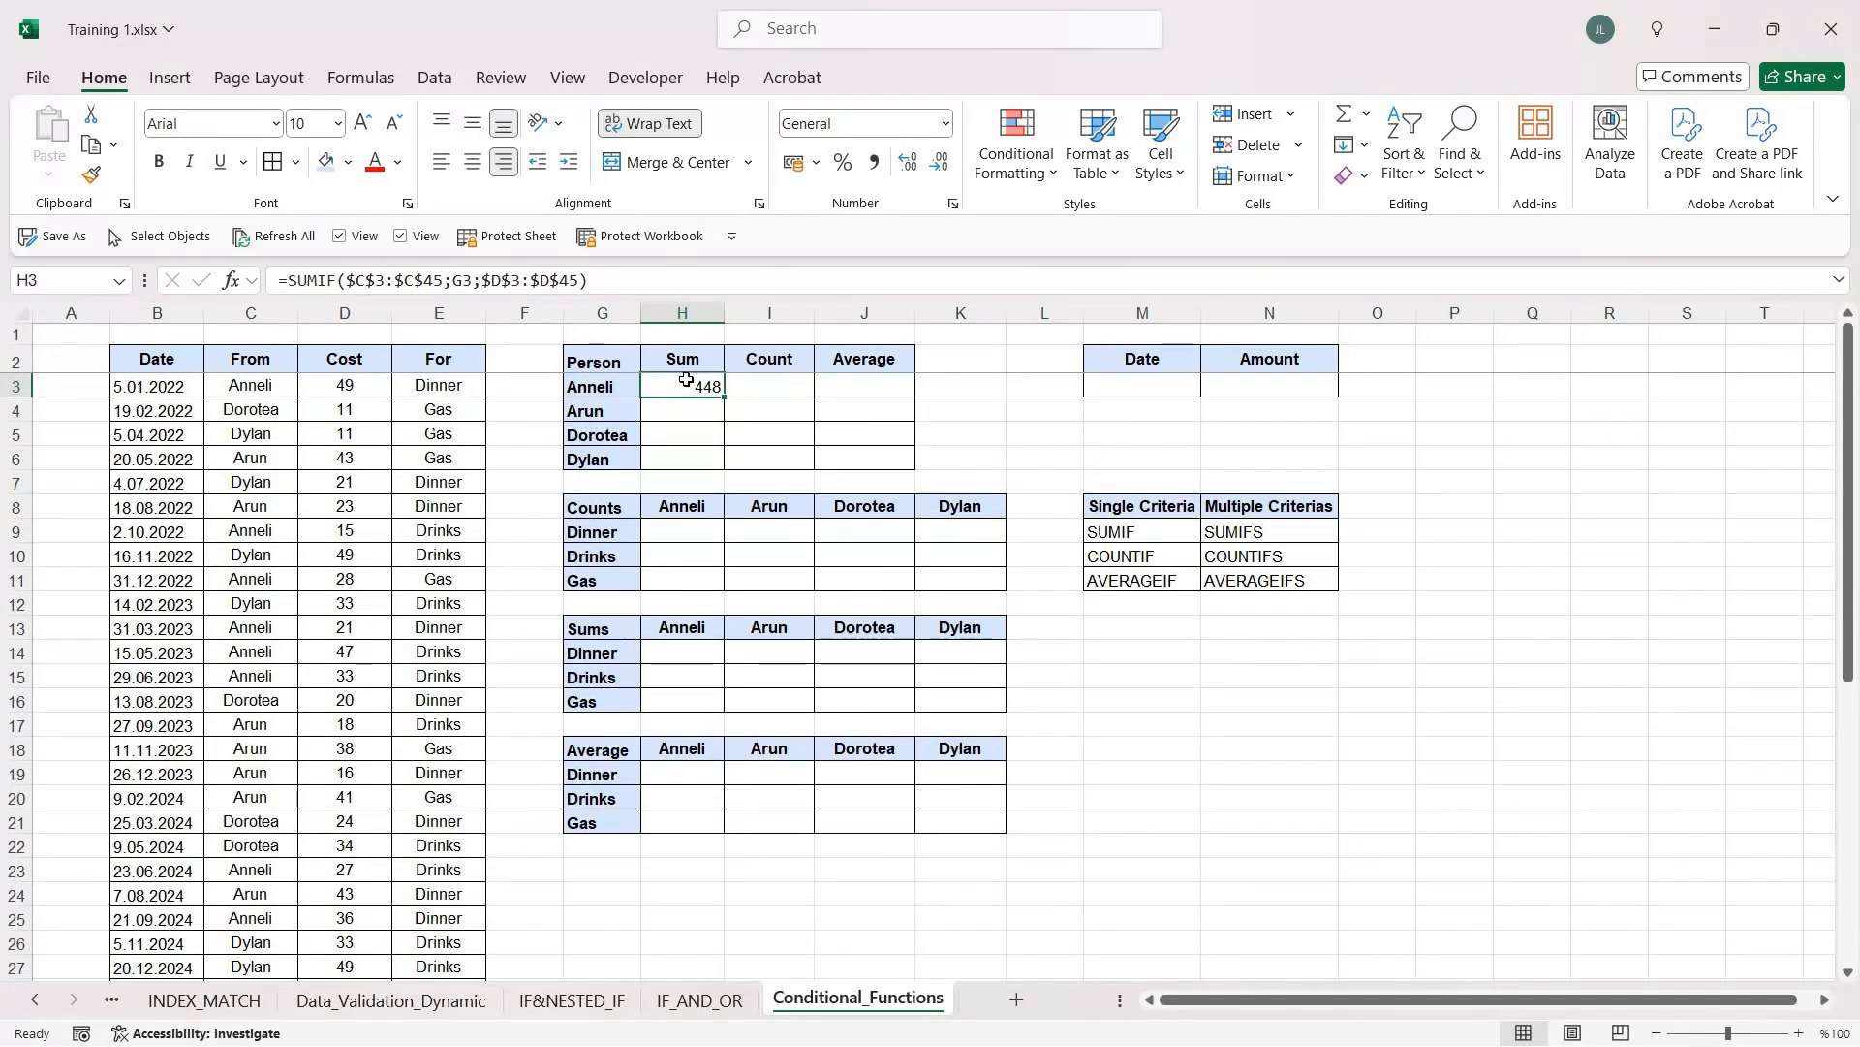
pyautogui.hotkey('ctrl', 'c')
pyautogui.hotkey('shift', 'Down')
pyautogui.hotkey('shift', 'Down')
pyautogui.hotkey('shift', 'Down')
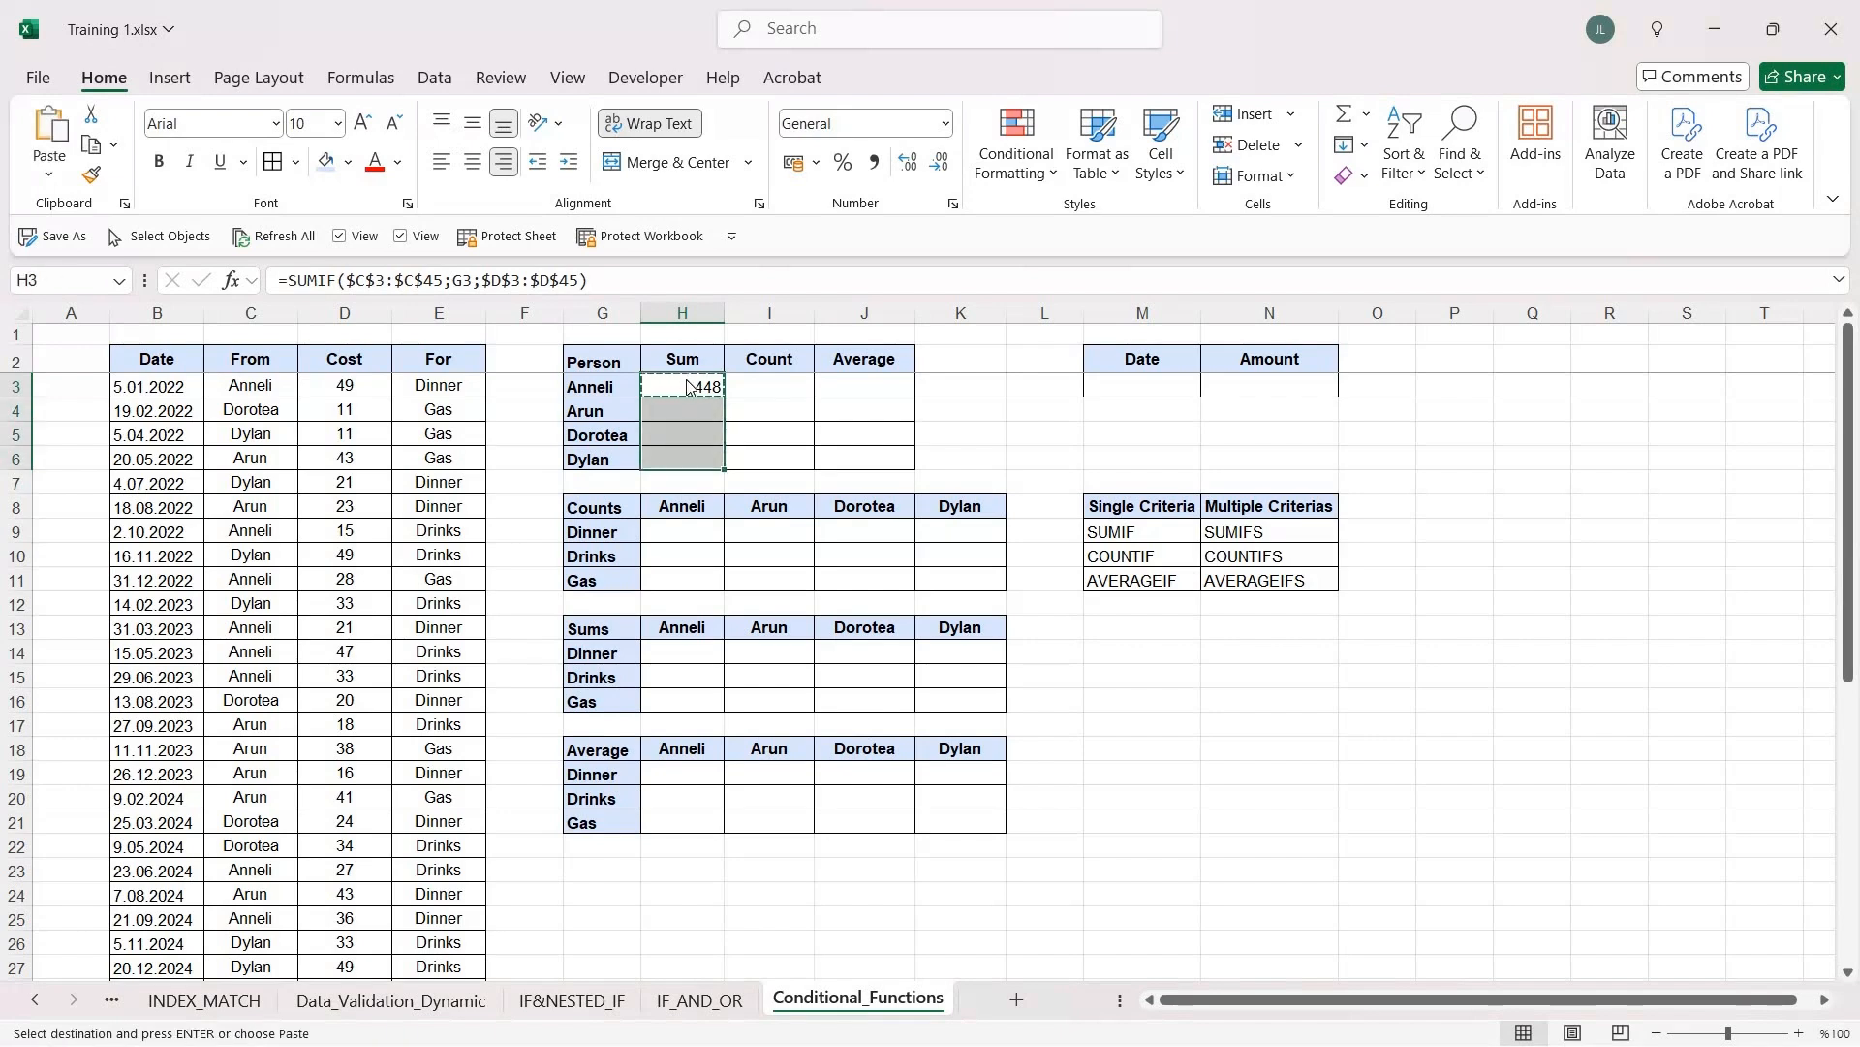
pyautogui.hotkey('ctrl', 'alt', 'v')
pyautogui.hotkey('alt', 'f')
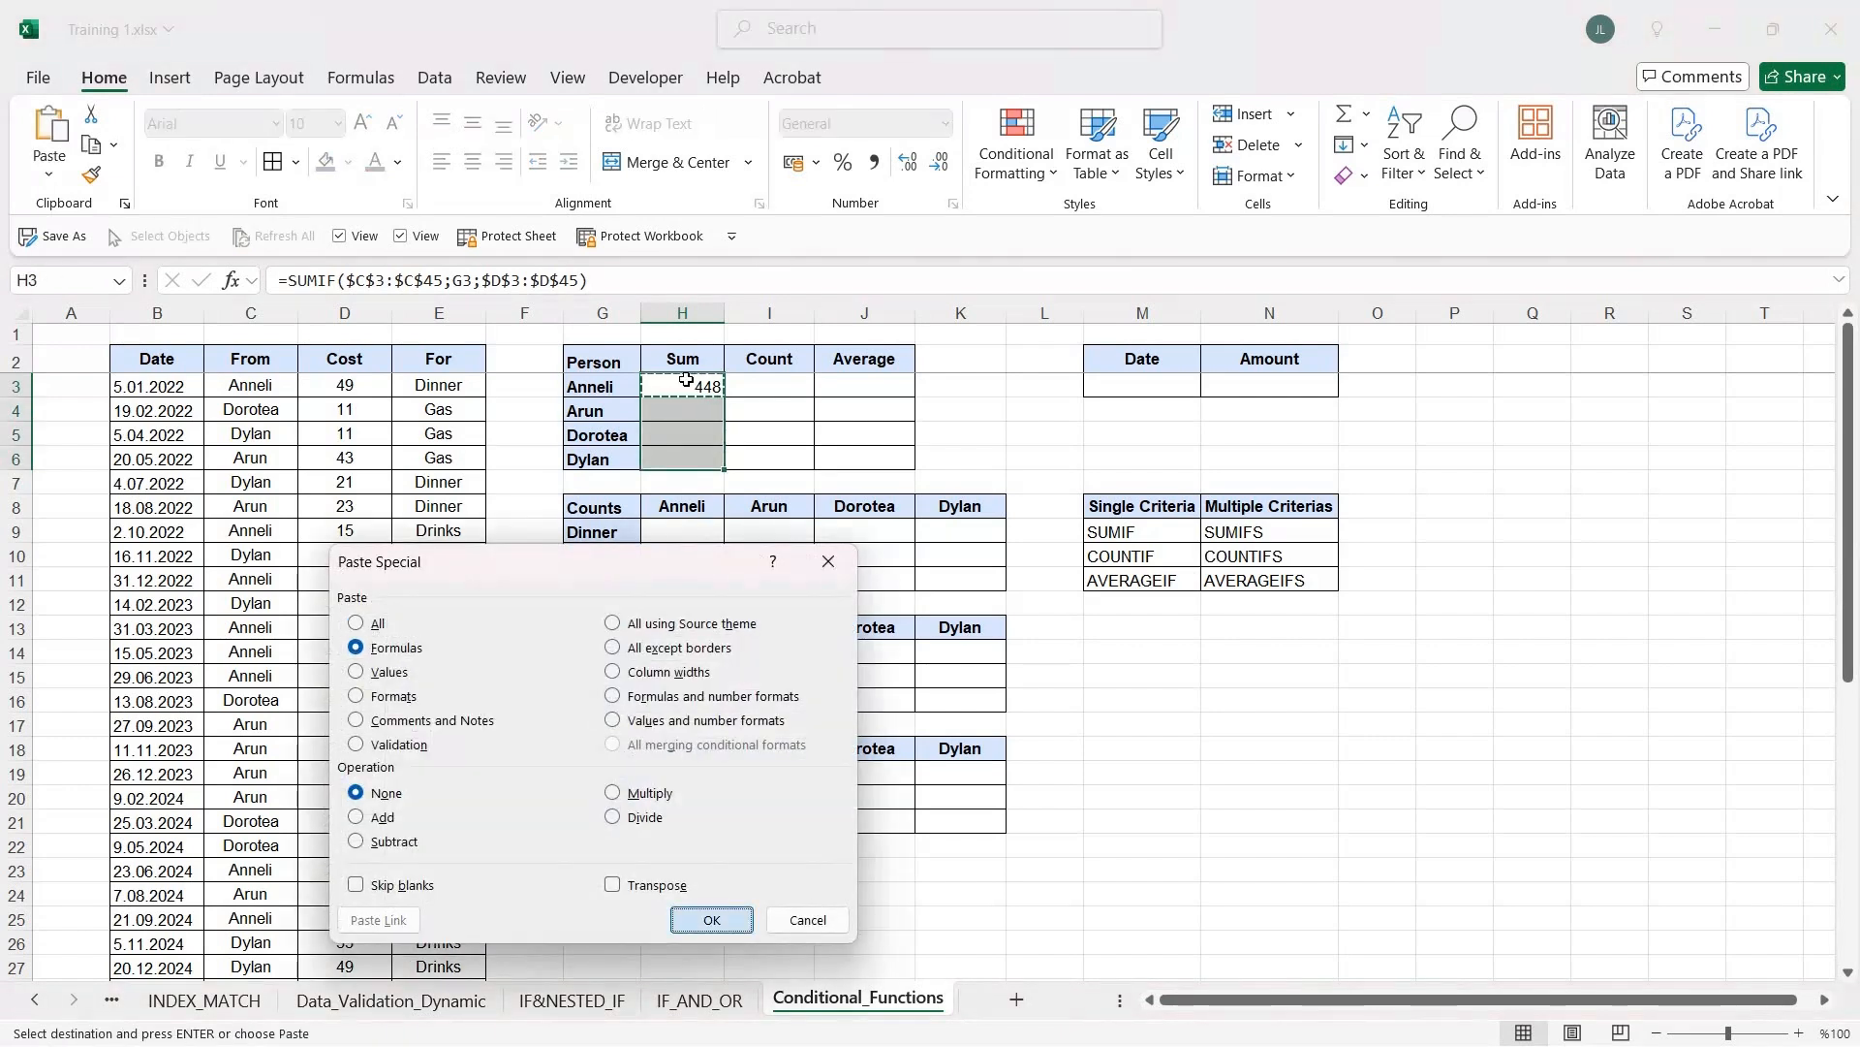
pyautogui.press('Return')
pyautogui.press('Escape')
# Step: Check the cell references used by the copied SUMIF formulas in H4 and H5
pyautogui.click(689, 407)
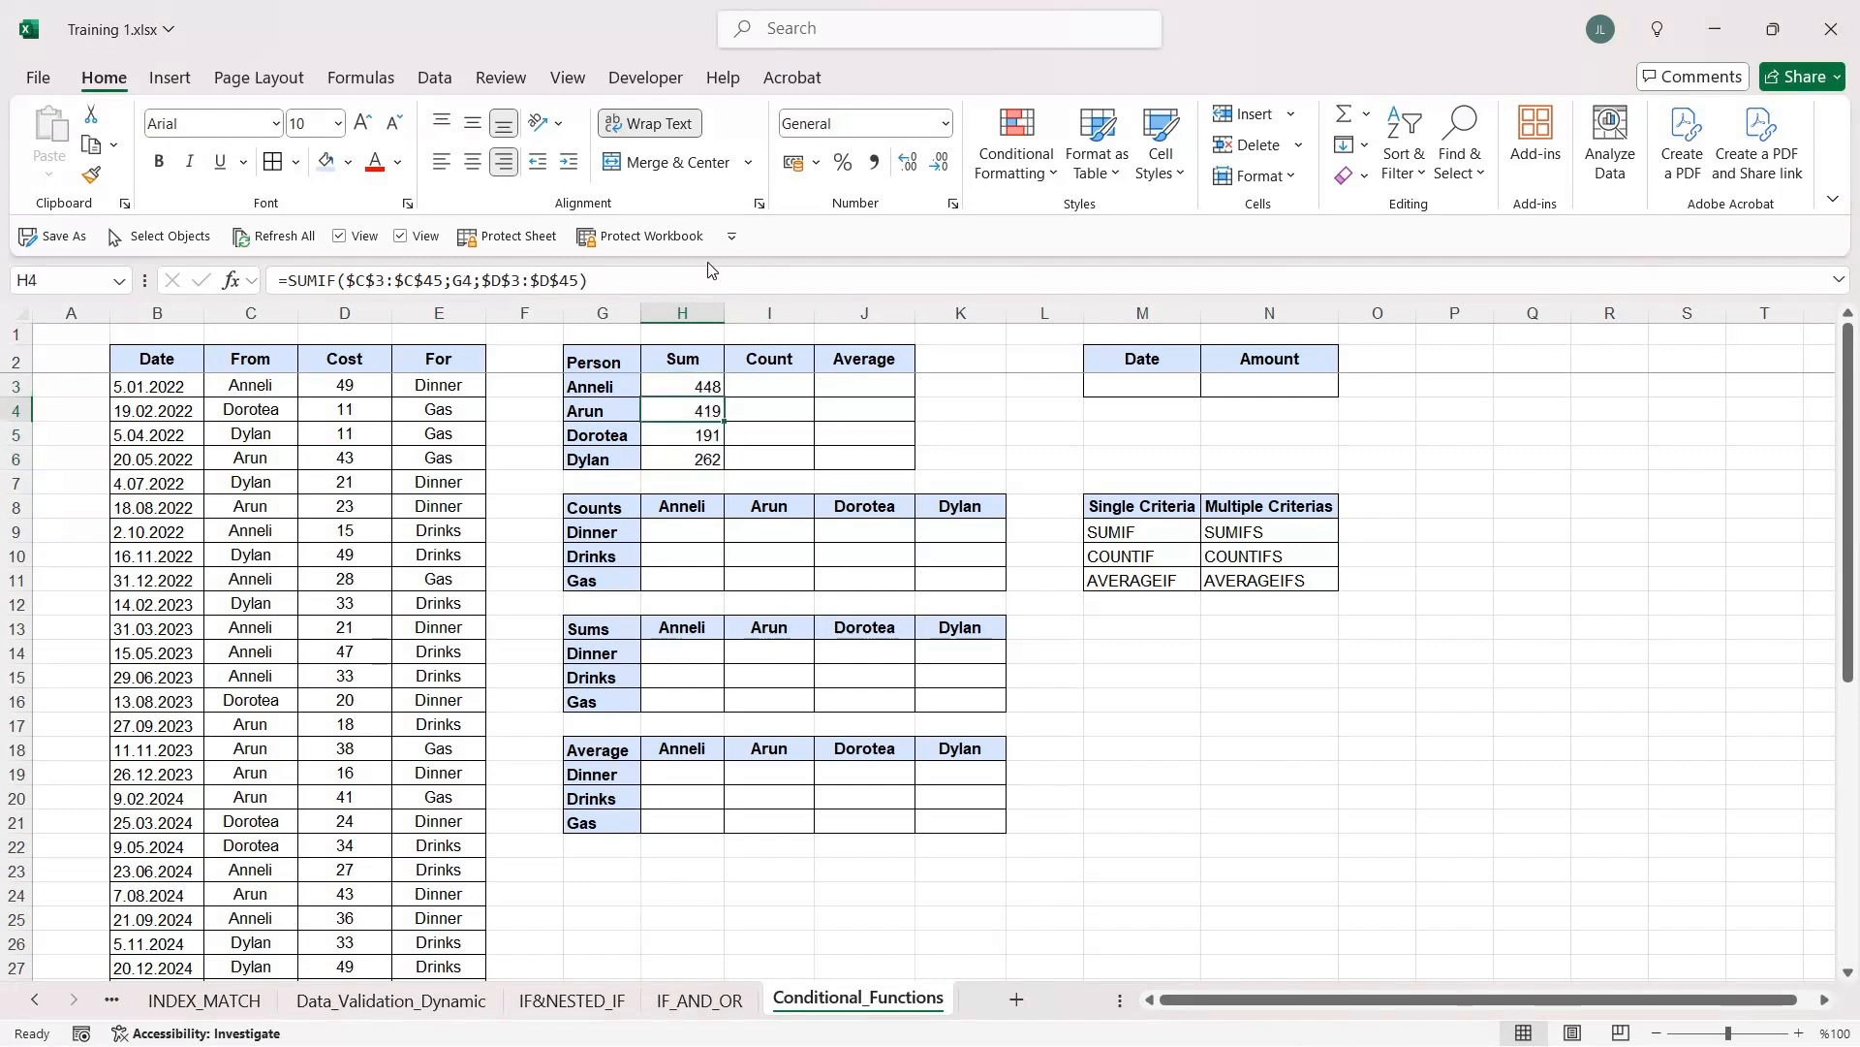
pyautogui.click(717, 278)
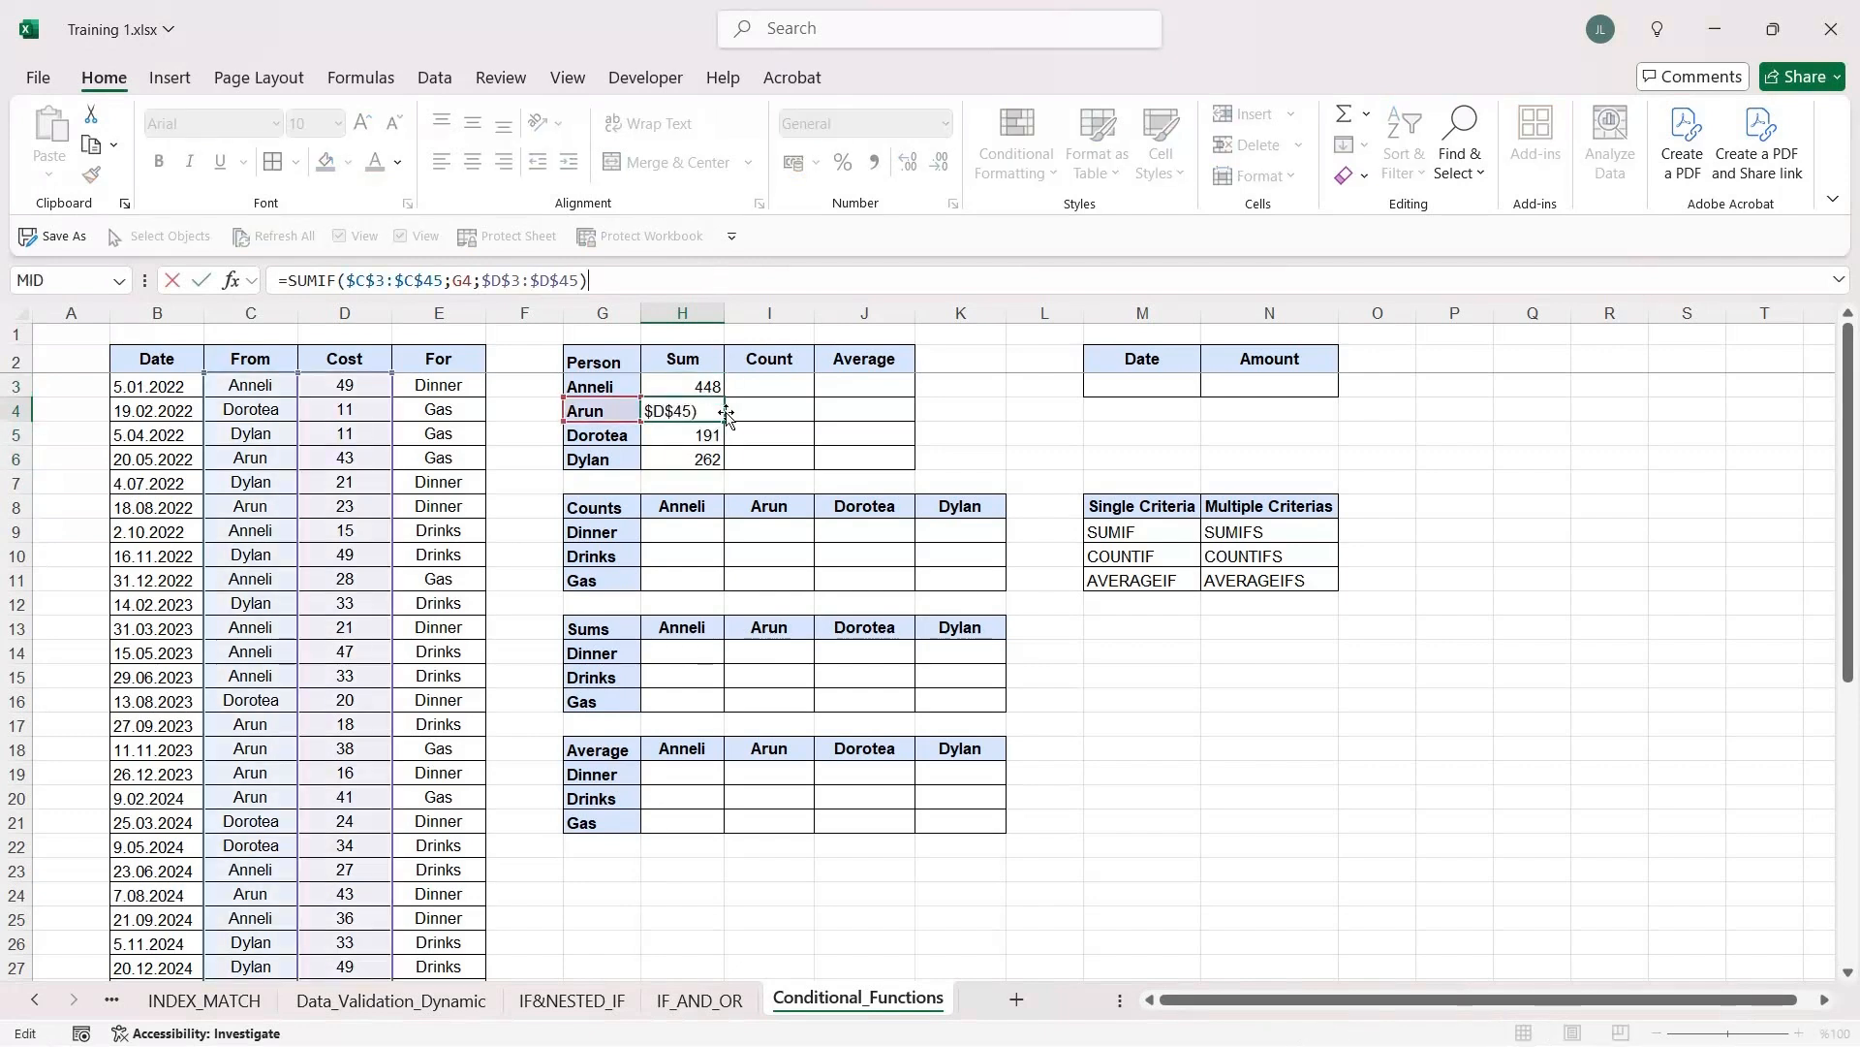
pyautogui.click(716, 433)
pyautogui.click(706, 280)
pyautogui.press('Escape')
# Step: Enter a COUNTIF formula in I3 with the absolute range $C$3:$C$45 and criterion G3
pyautogui.click(779, 389)
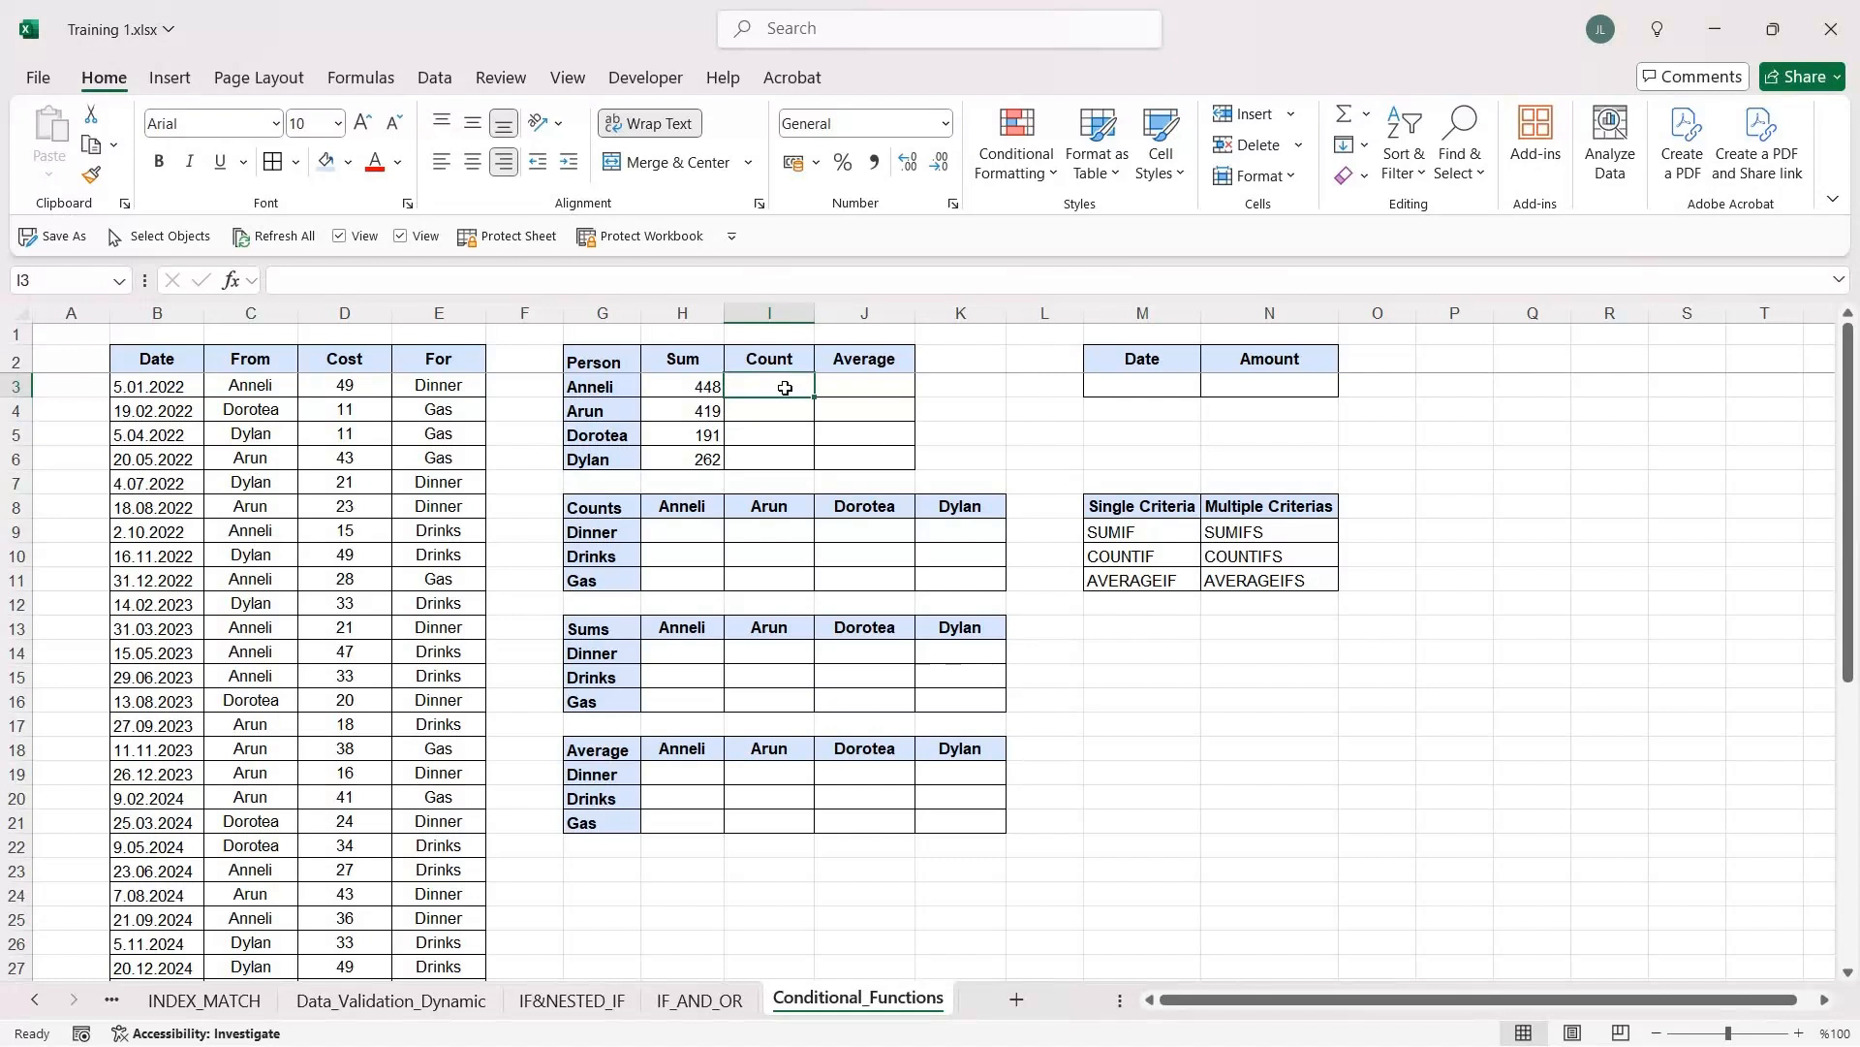
pyautogui.write('=count')
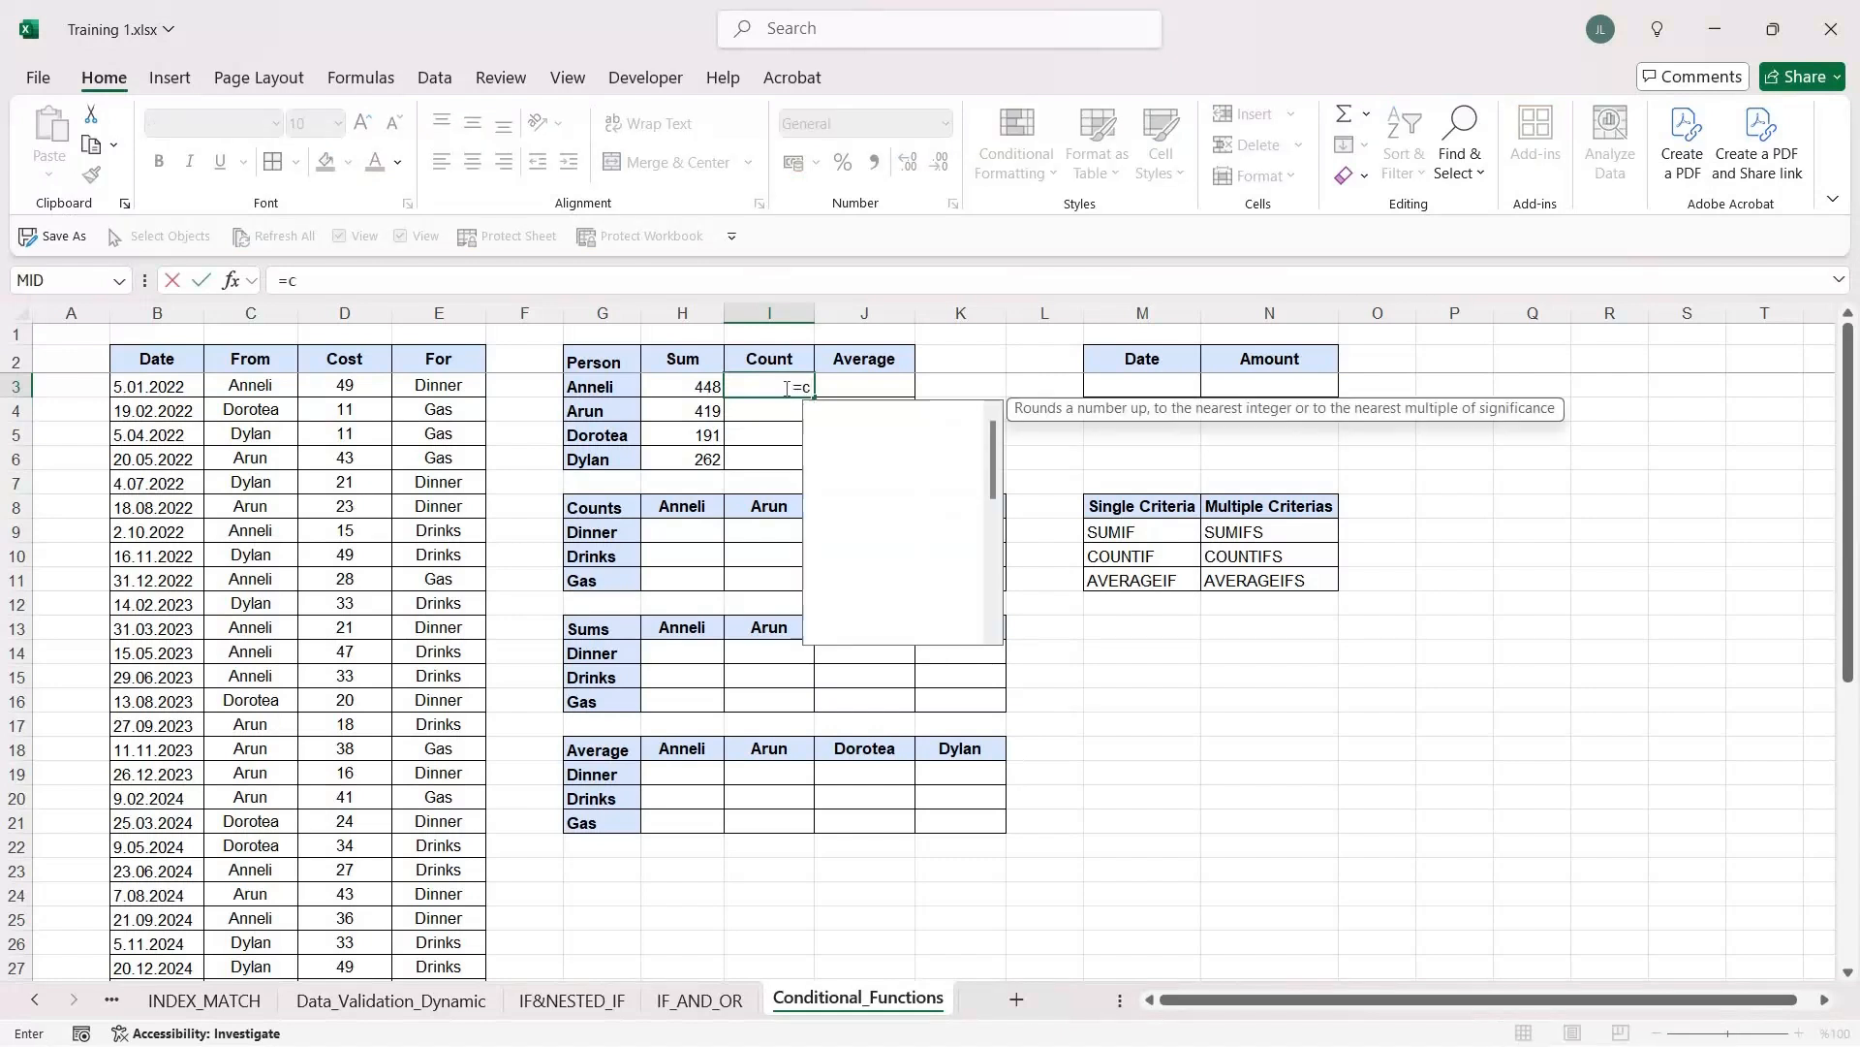
pyautogui.press('Down')
pyautogui.press('Down')
pyautogui.press('Down')
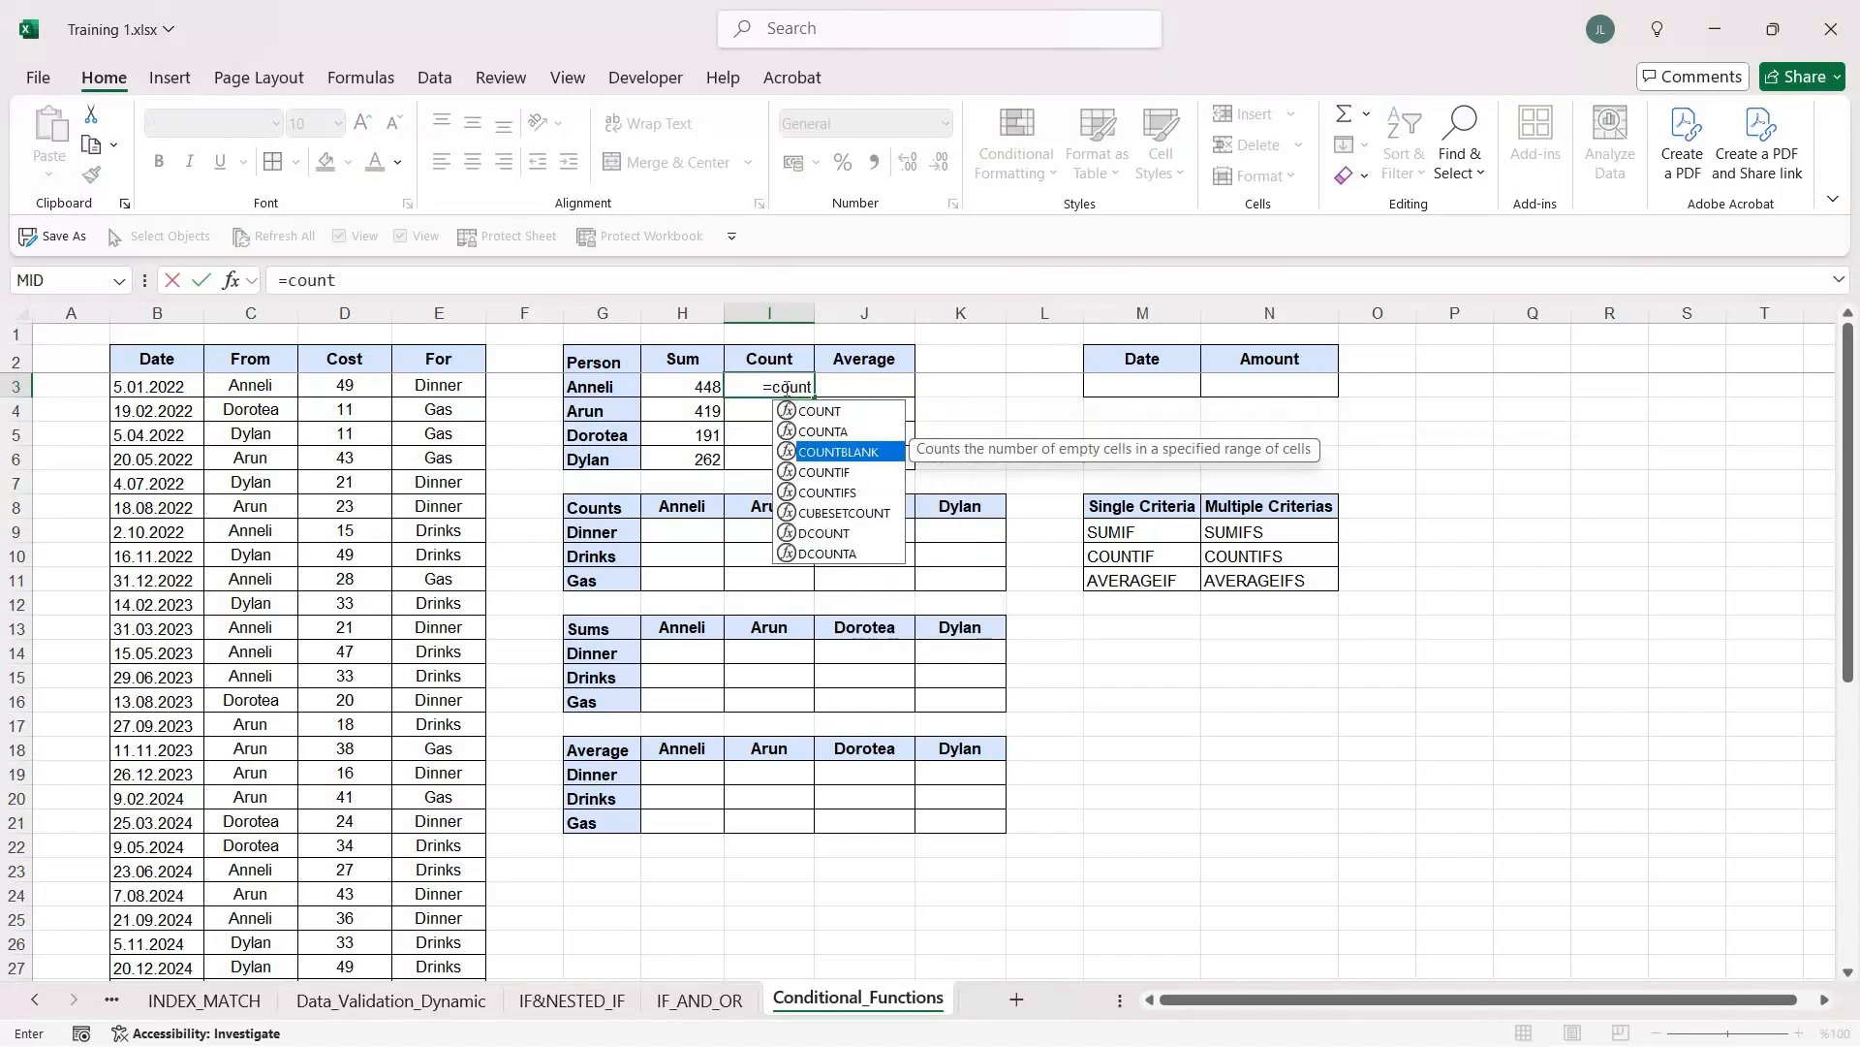
pyautogui.press('Tab')
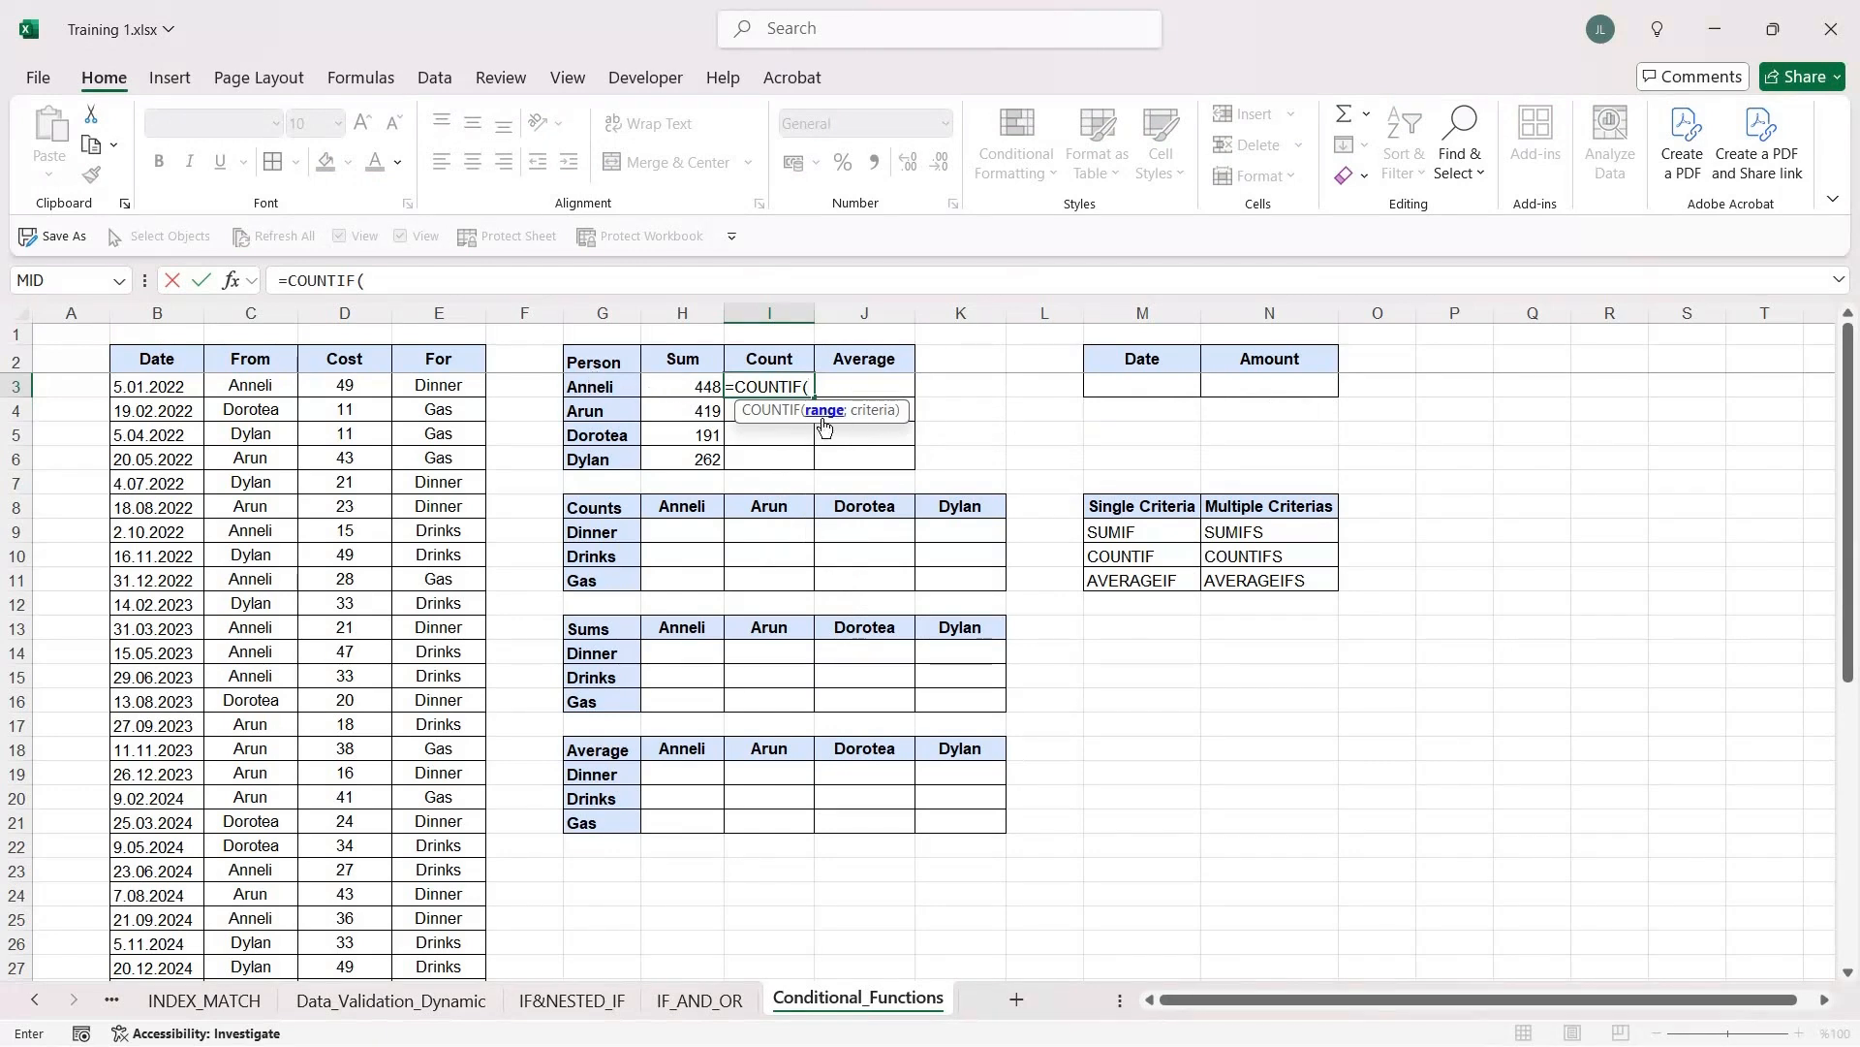
pyautogui.click(282, 384)
pyautogui.hotkey('ctrl', 'shift', 'Down')
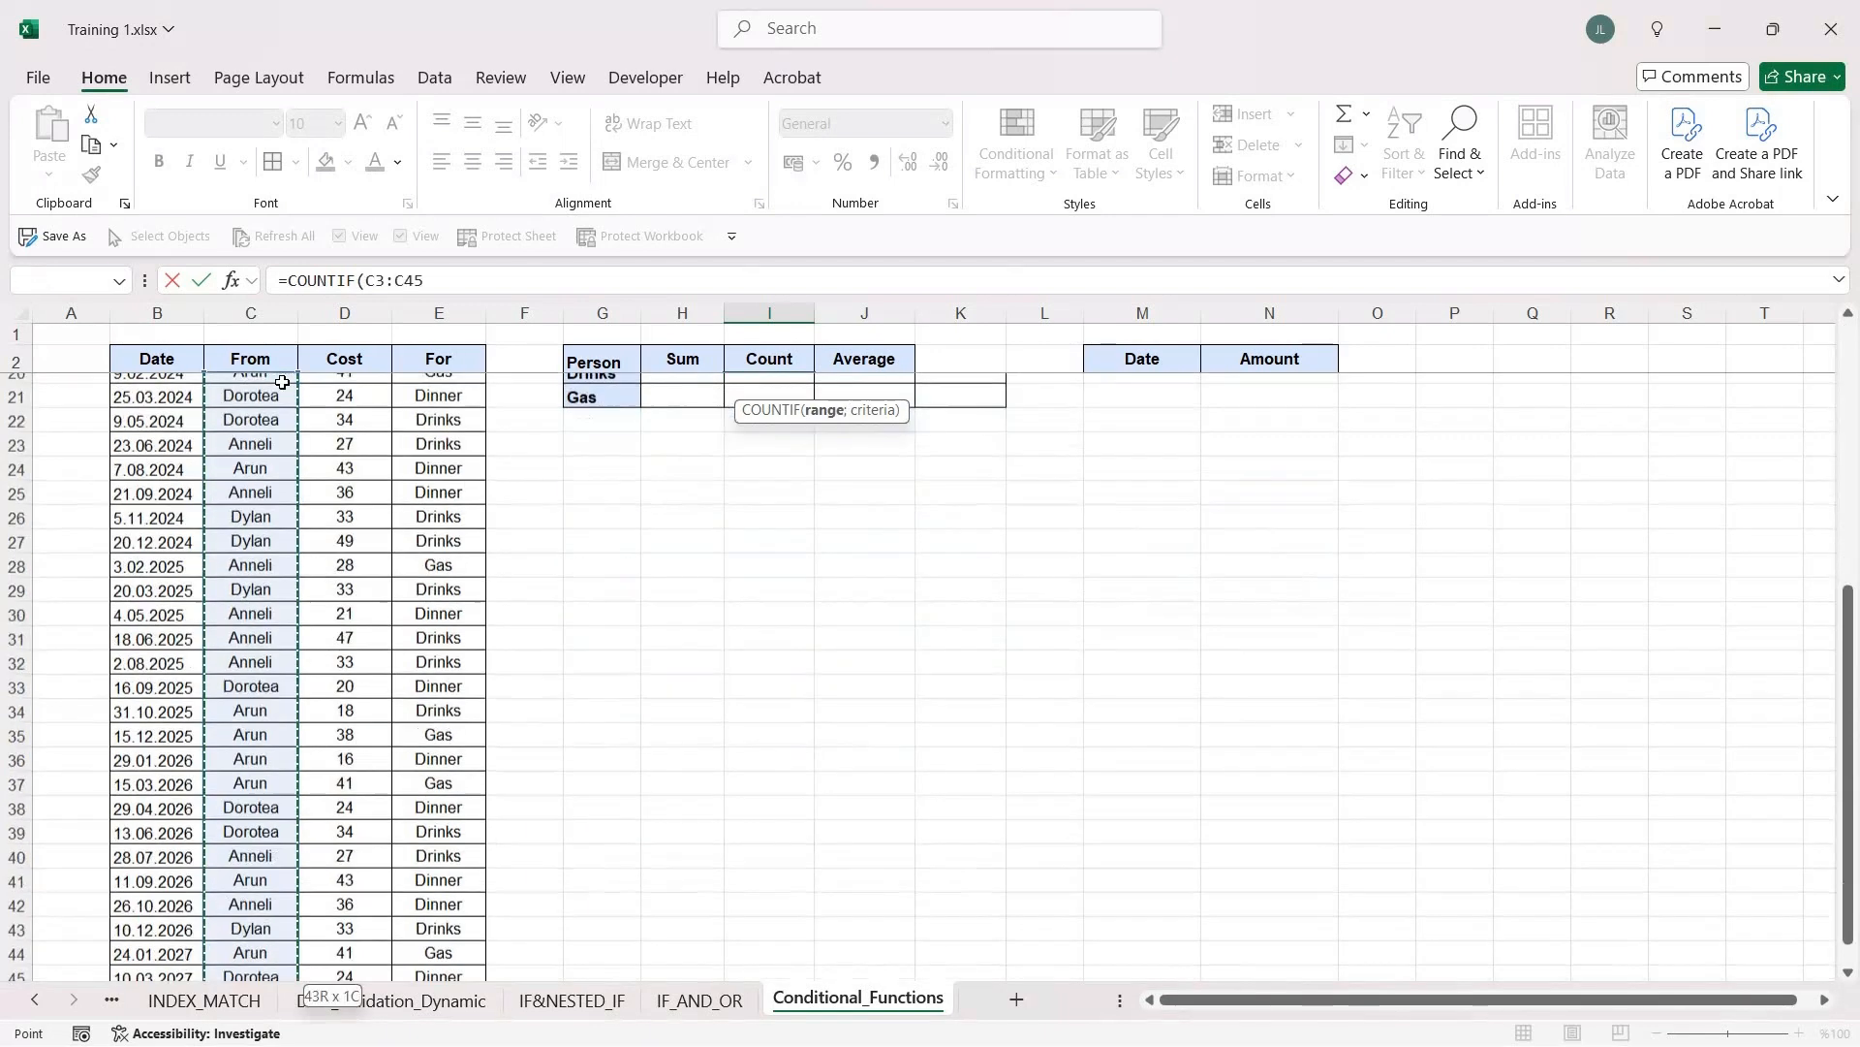
pyautogui.press('F4')
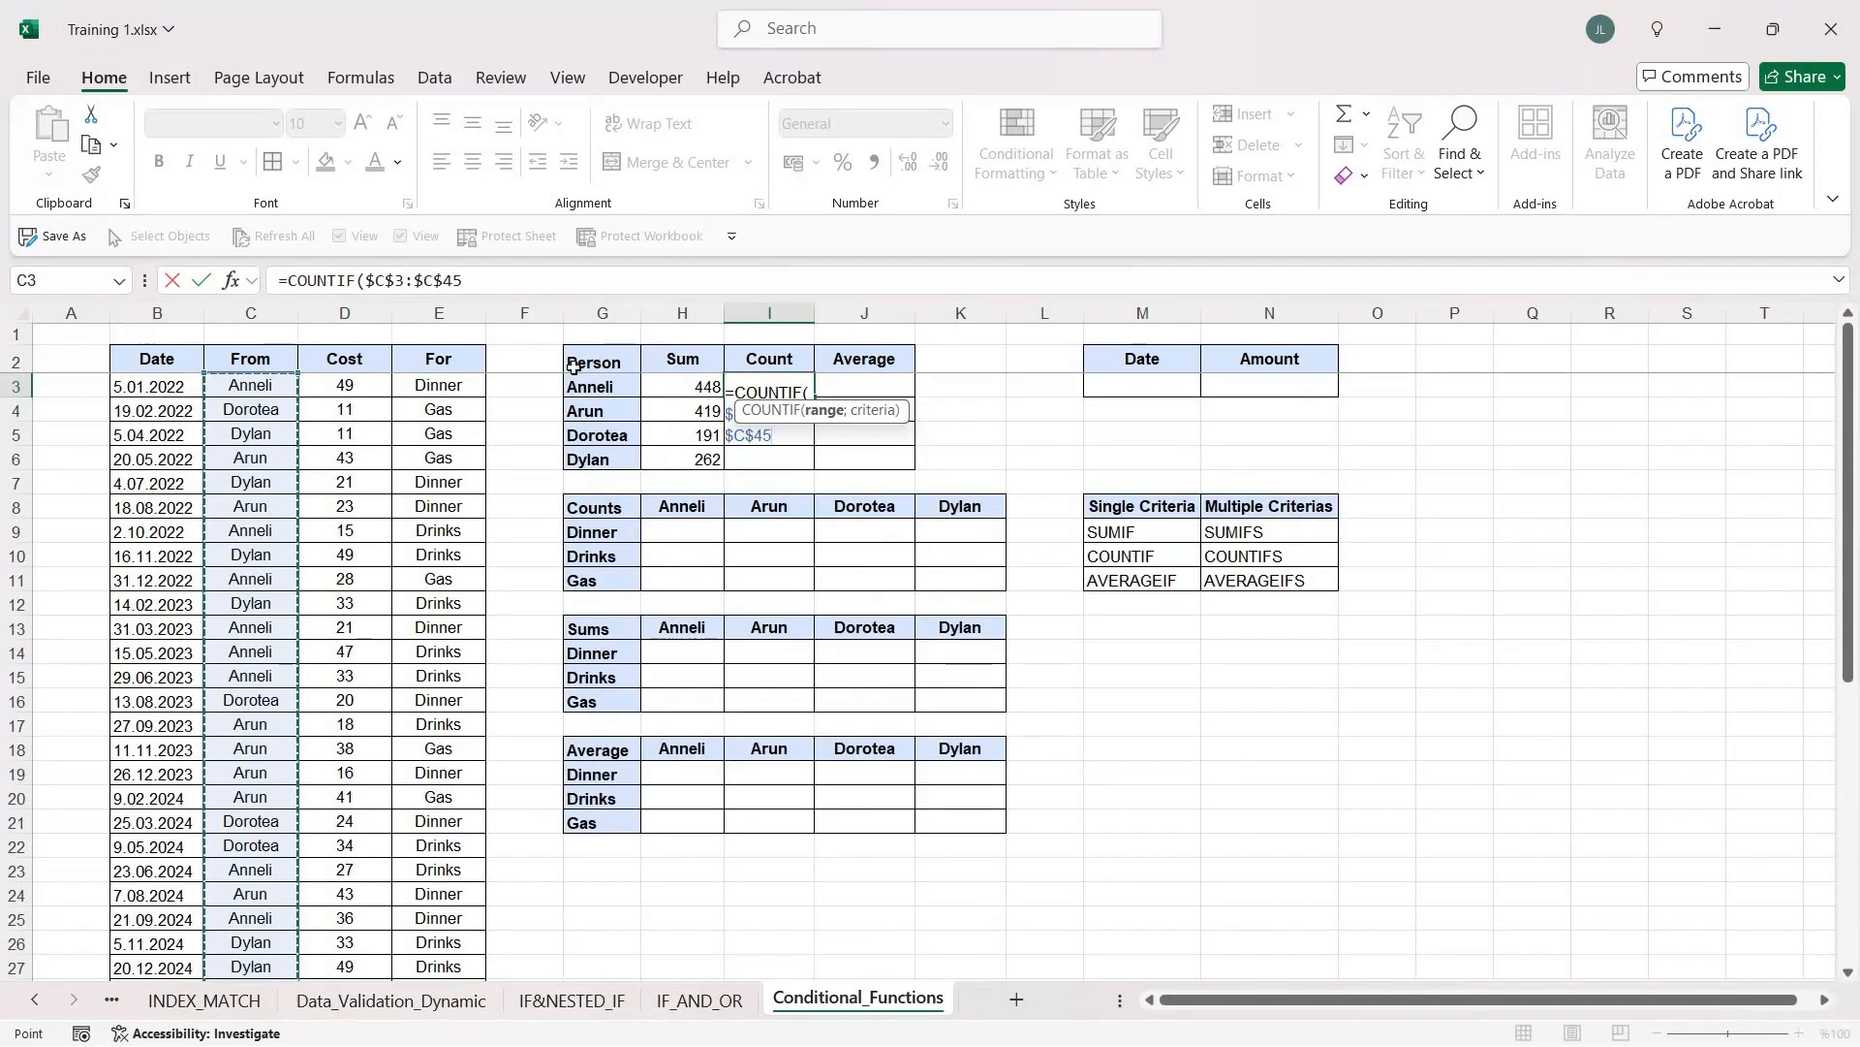
pyautogui.write(';')
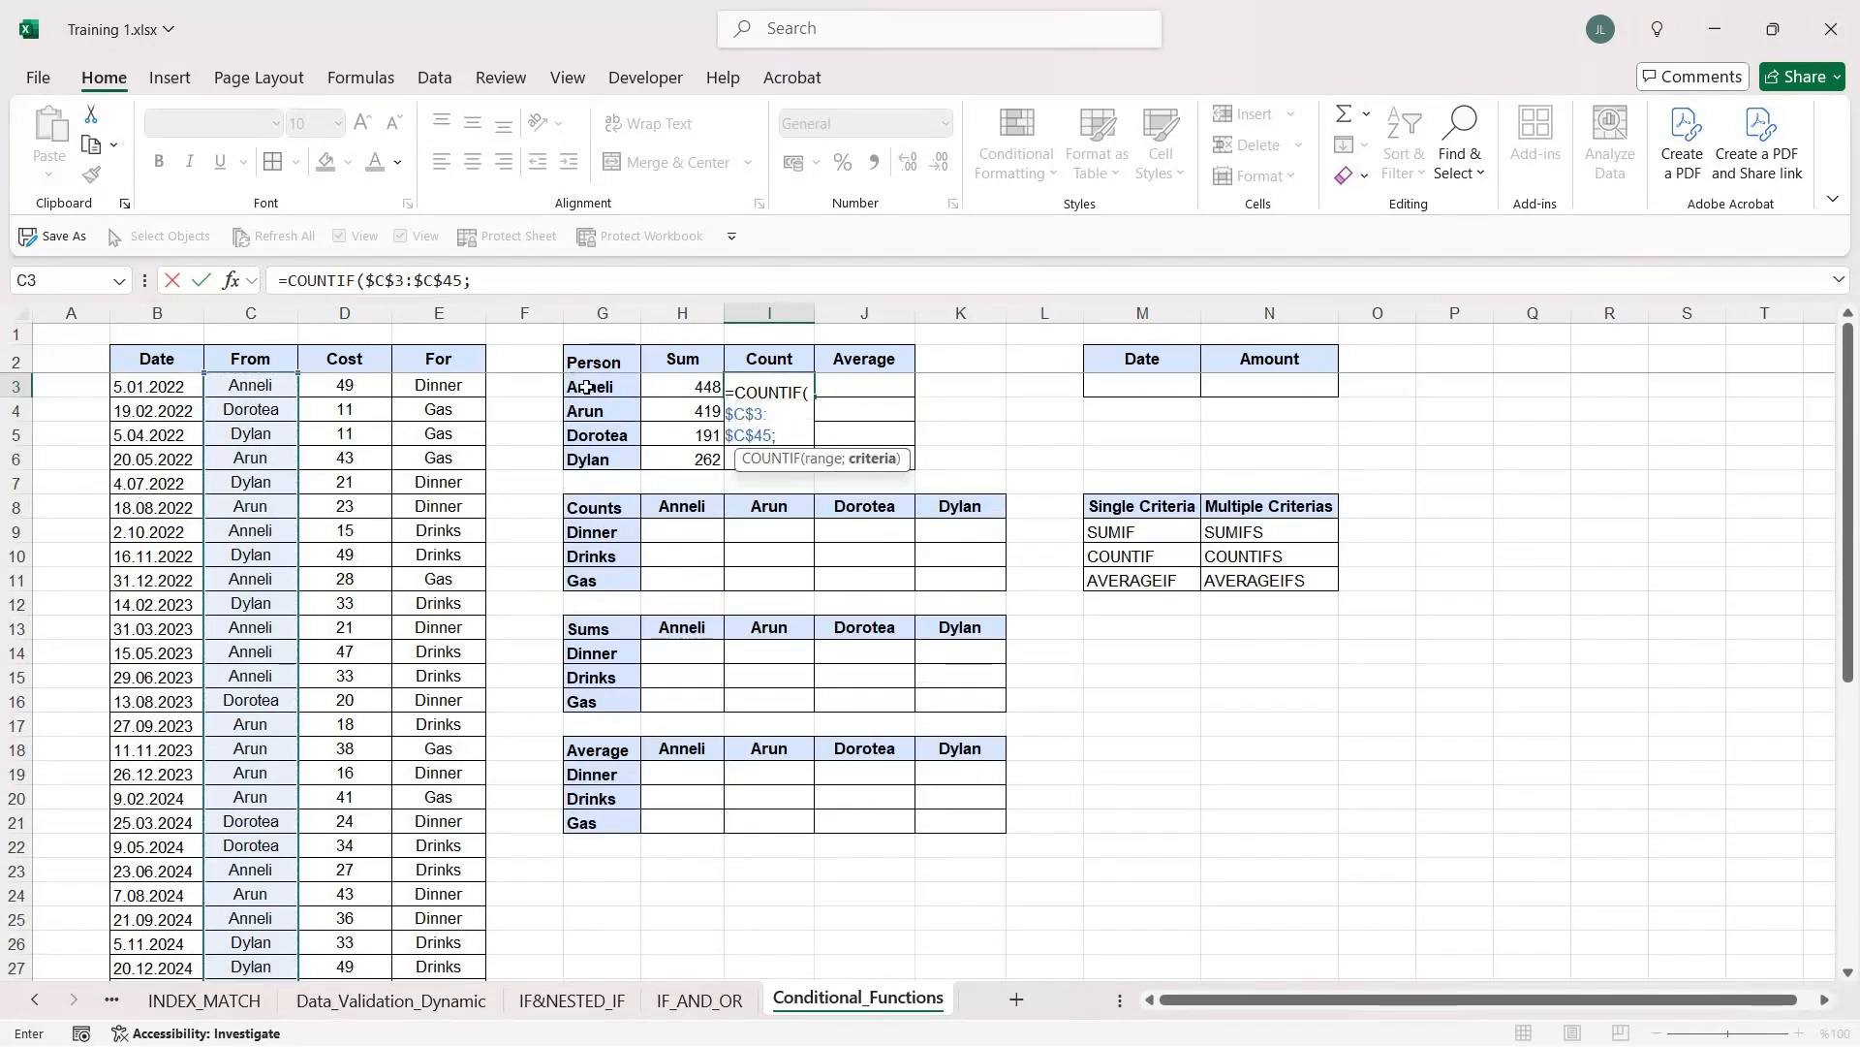
pyautogui.click(587, 387)
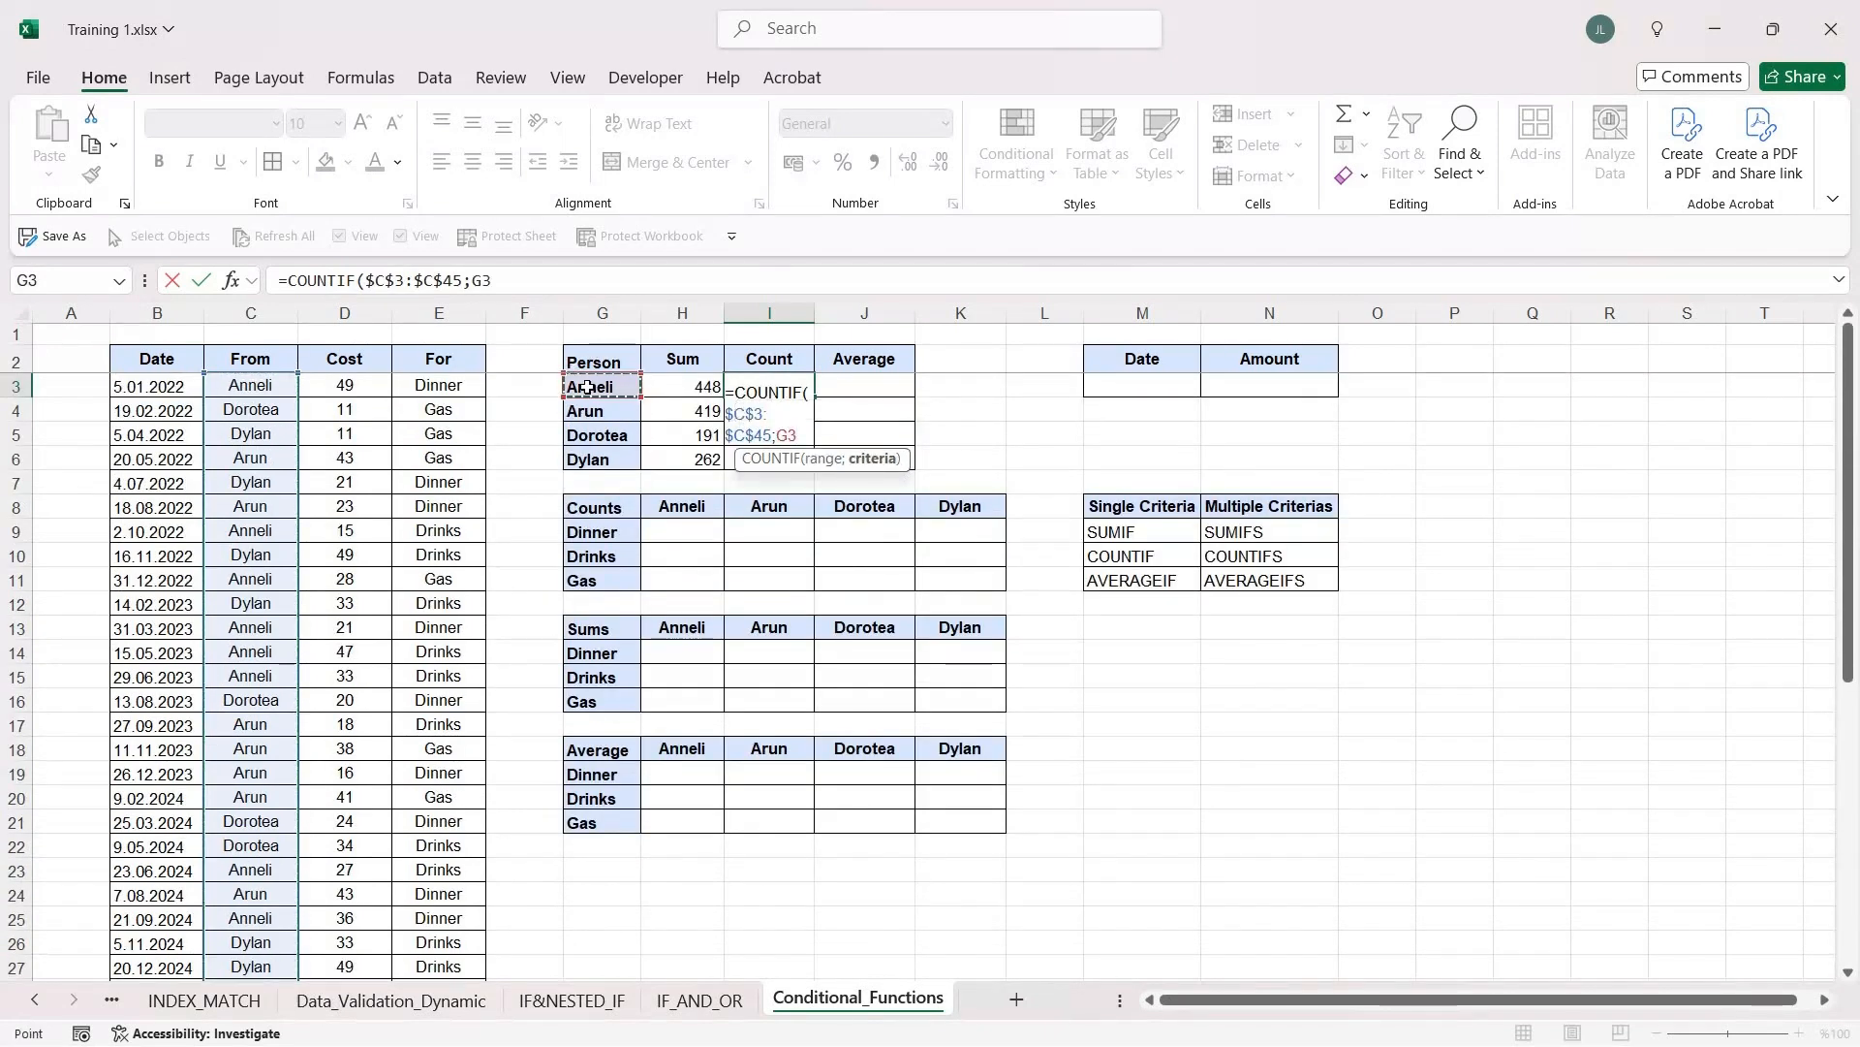
pyautogui.press('Return')
# Step: Copy the COUNTIF formula from I3 down through I6 with Paste Special
pyautogui.press('Up')
pyautogui.hotkey('ctrl', 'c')
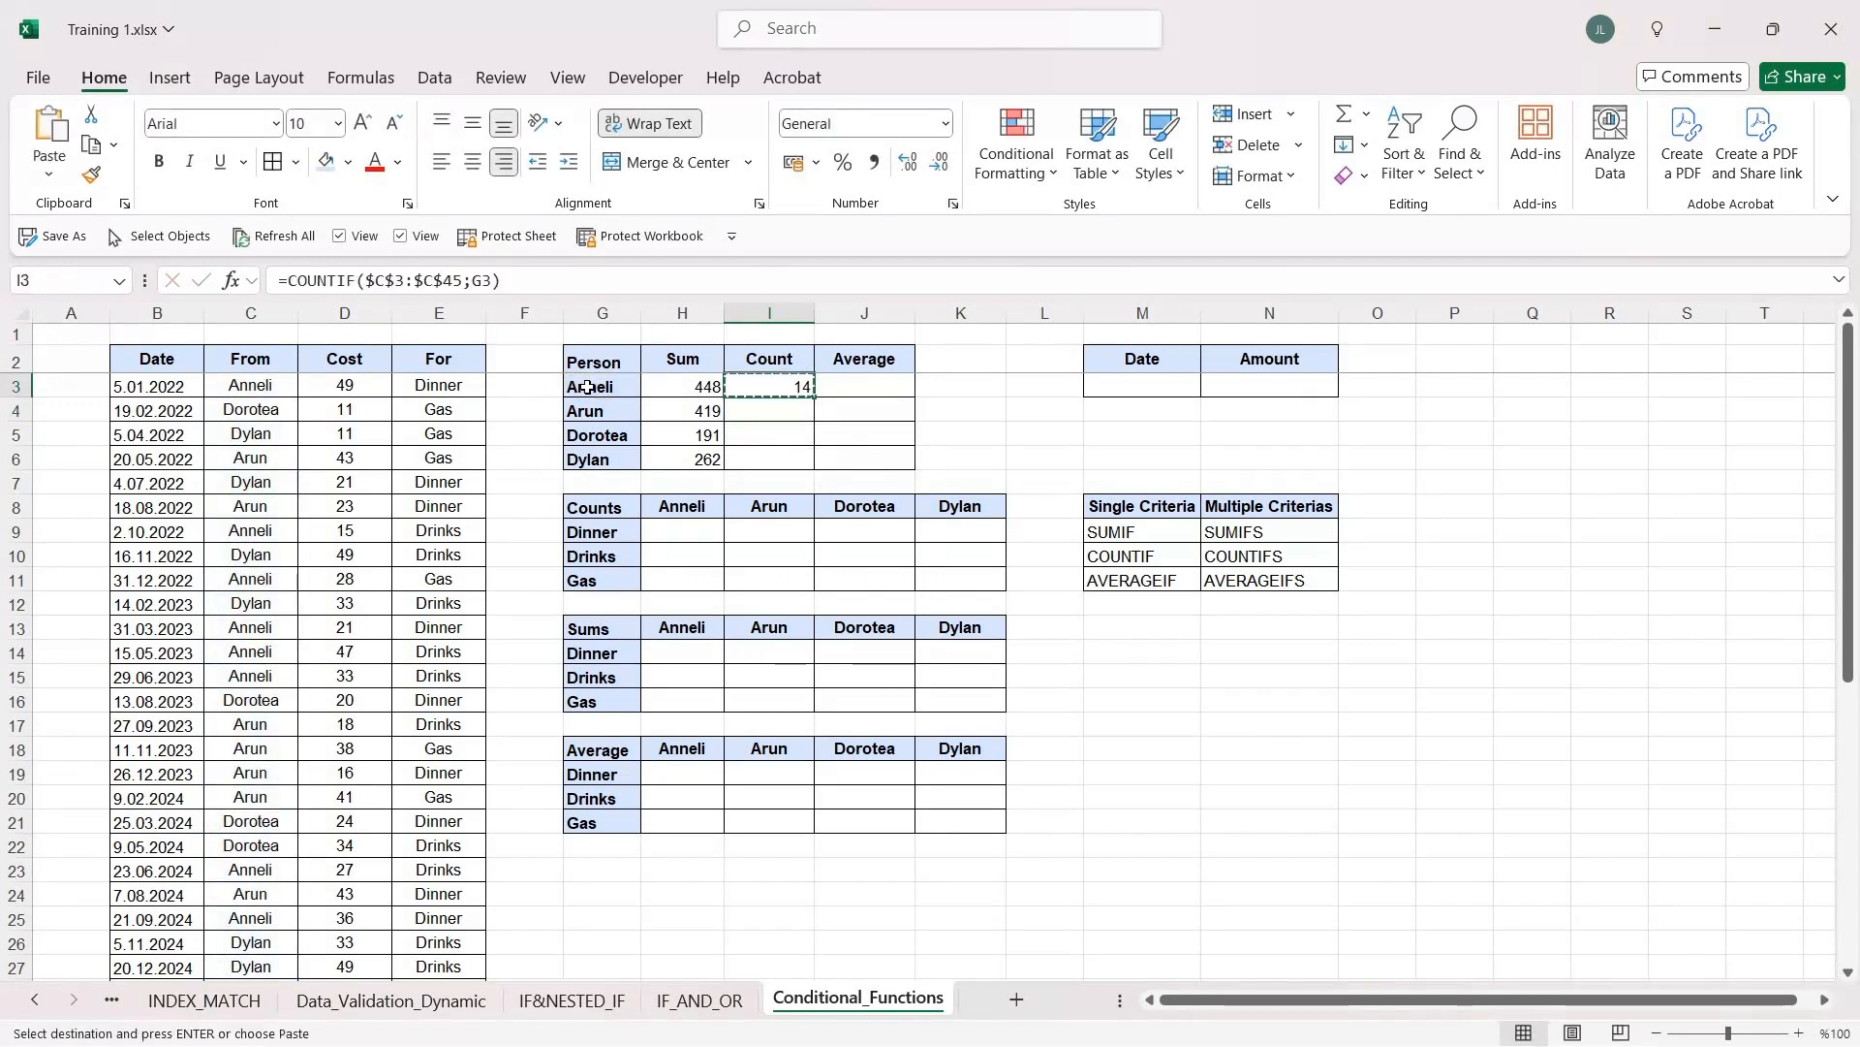
pyautogui.hotkey('shift', 'Down')
pyautogui.hotkey('shift', 'Down')
pyautogui.hotkey('shift', 'Down')
pyautogui.hotkey('ctrl', 'alt', 'v')
pyautogui.press('Return')
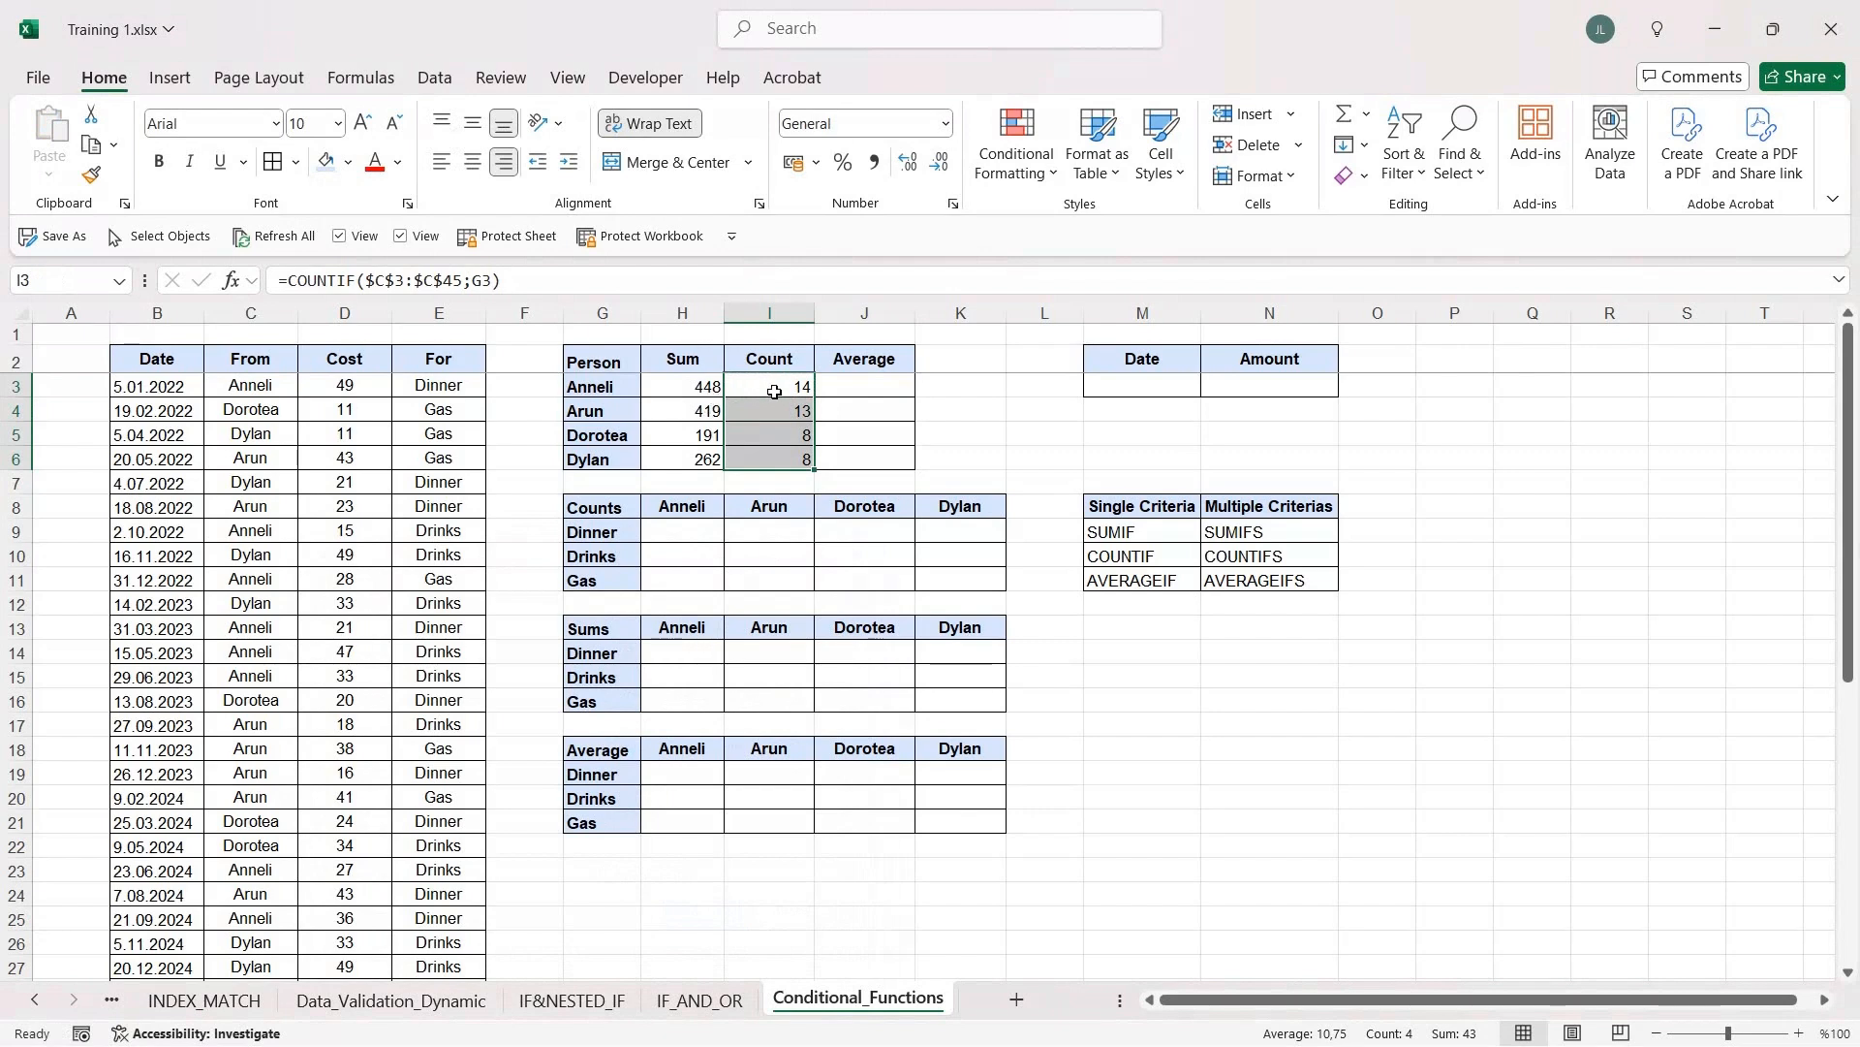
# Step: Calculate the first person's average in J3 by dividing sum by count with =H3/I3
pyautogui.click(887, 389)
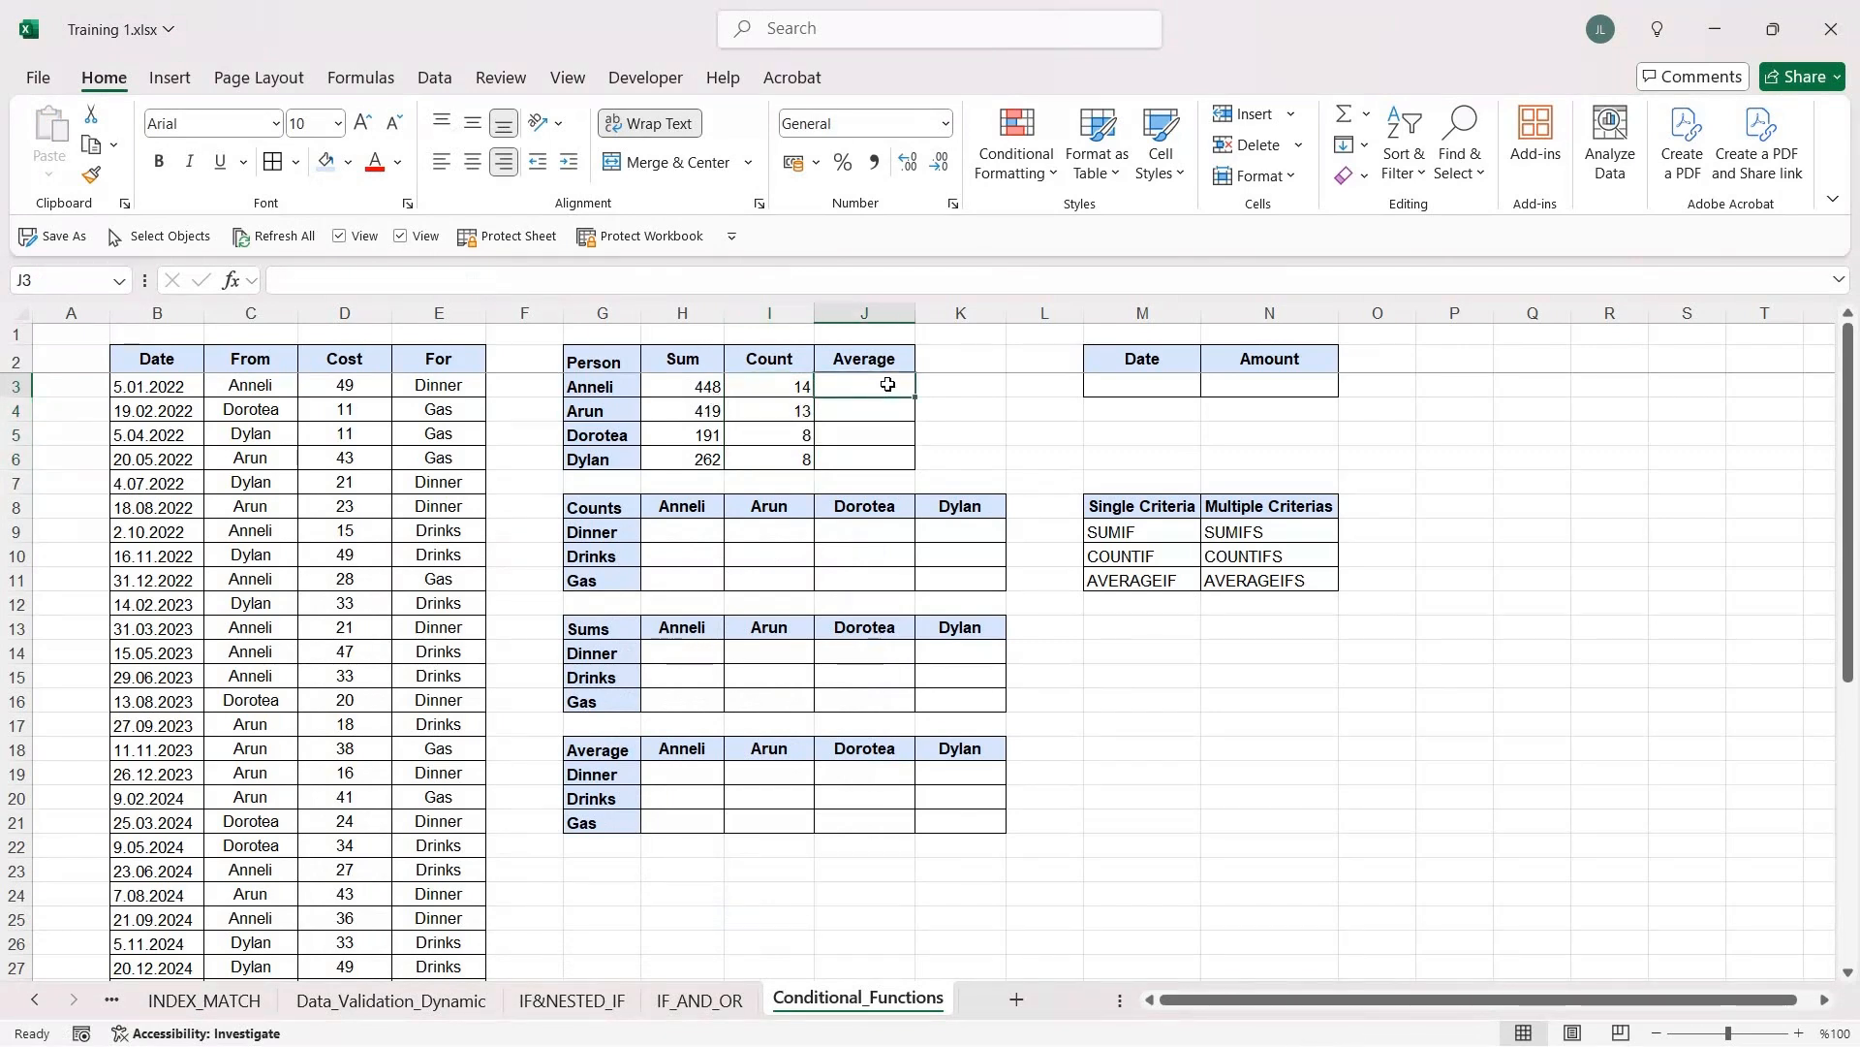
pyautogui.write('=')
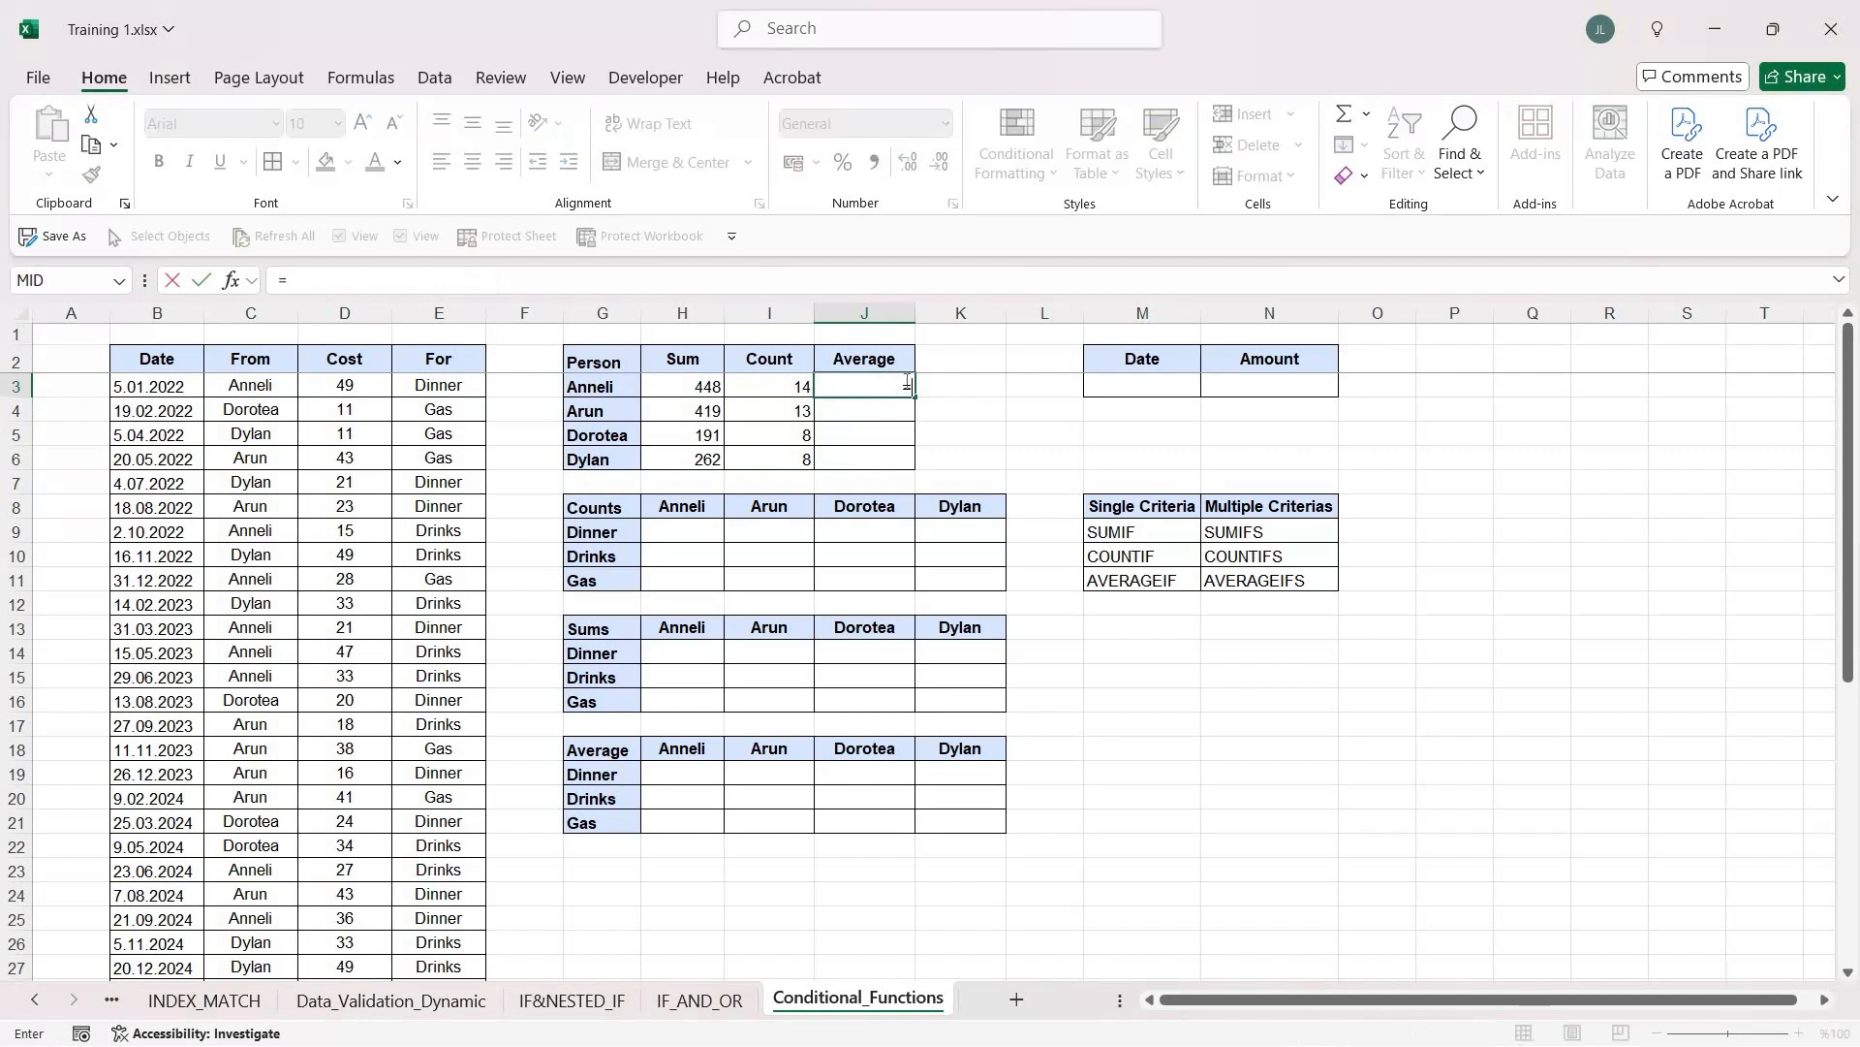
pyautogui.click(713, 385)
pyautogui.write('/')
pyautogui.click(761, 384)
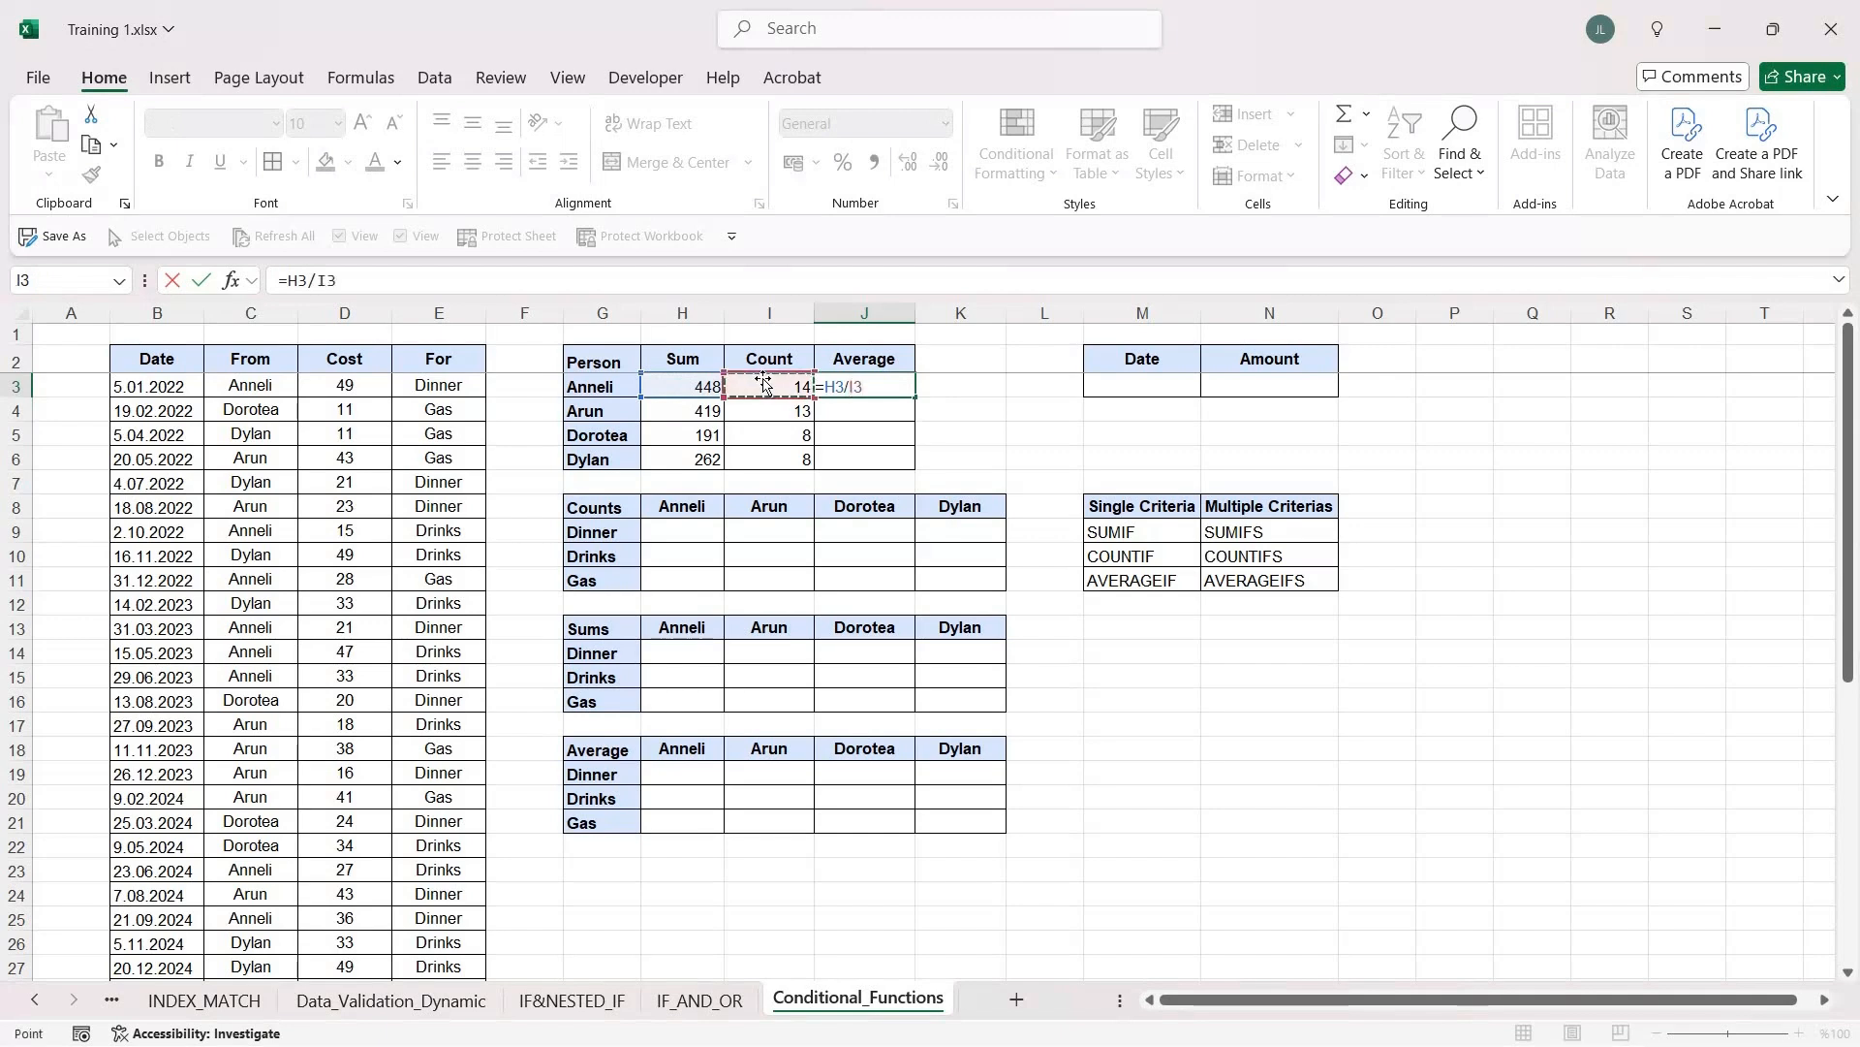
pyautogui.press('Return')
# Step: Copy the average formula from J3 down through J6, pasting formulas only
pyautogui.press('Up')
pyautogui.hotkey('ctrl', 'c')
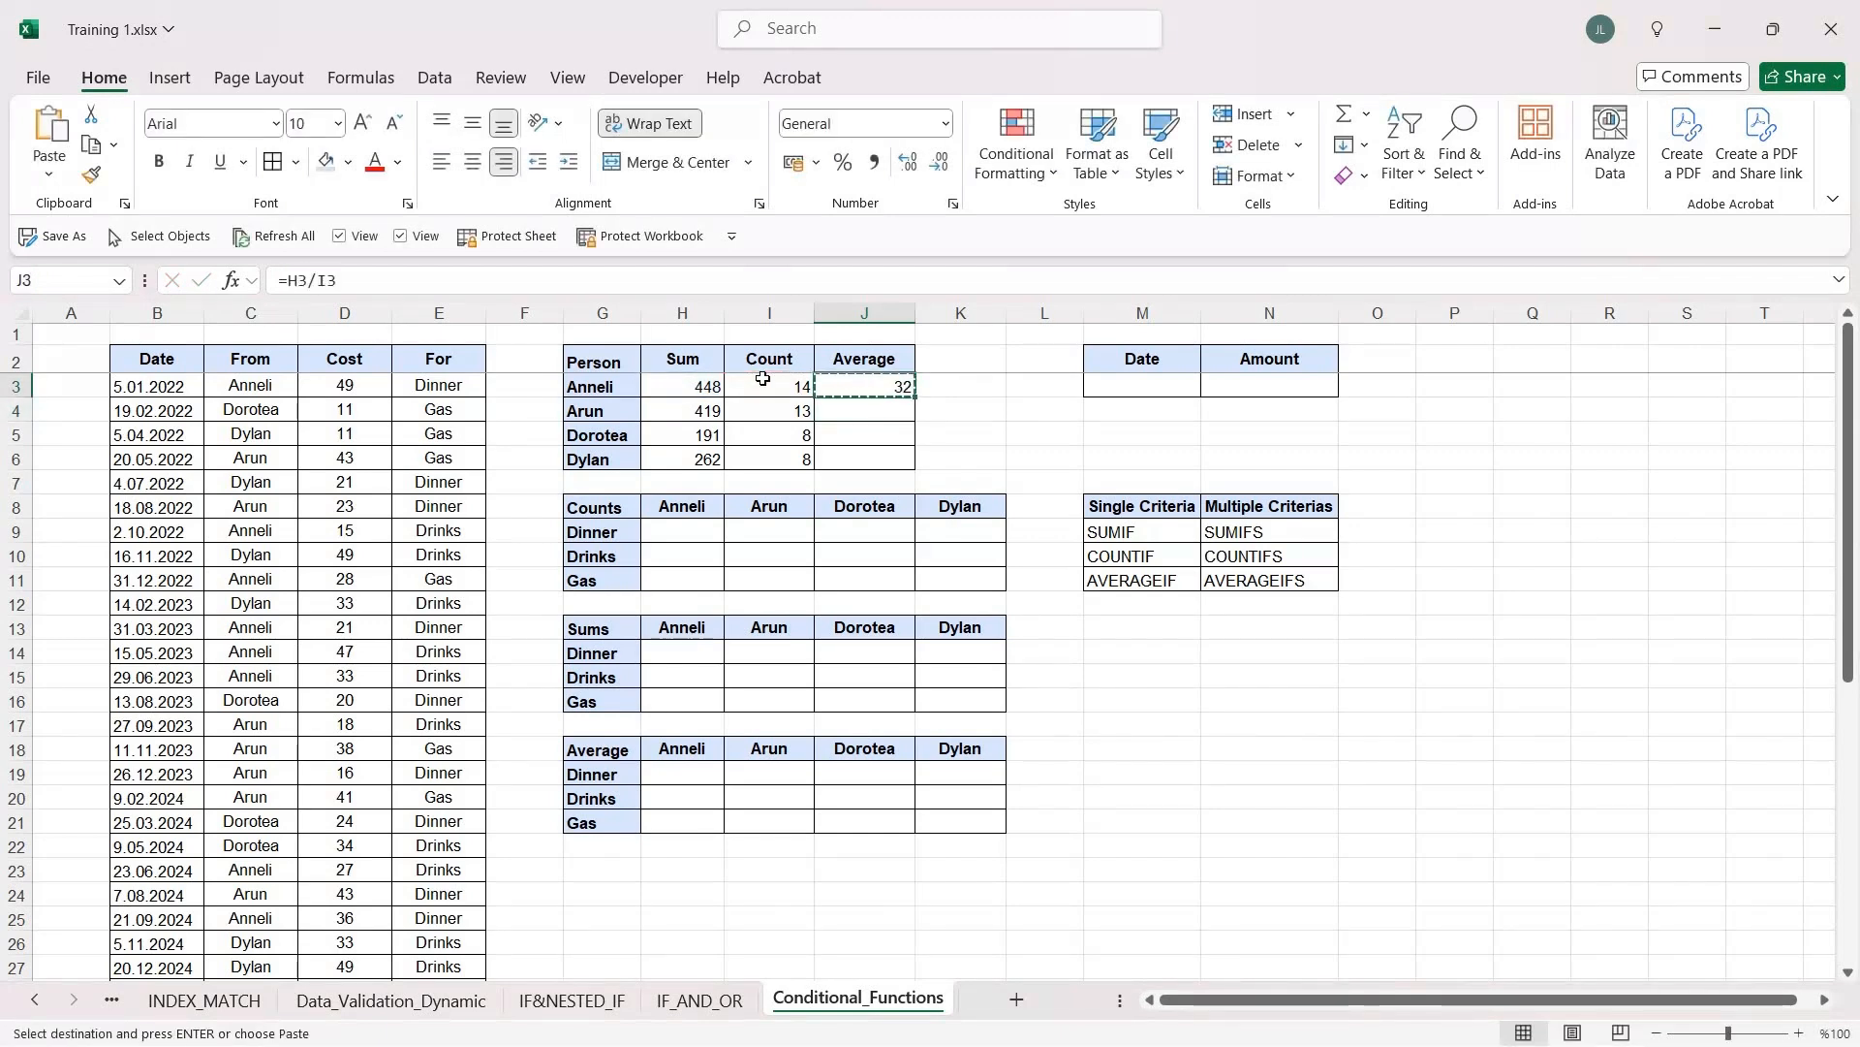
pyautogui.hotkey('shift', 'Down')
pyautogui.hotkey('shift', 'Down')
pyautogui.hotkey('shift', 'Down')
pyautogui.hotkey('ctrl', 'alt', 'v')
pyautogui.press('f')
pyautogui.press('Return')
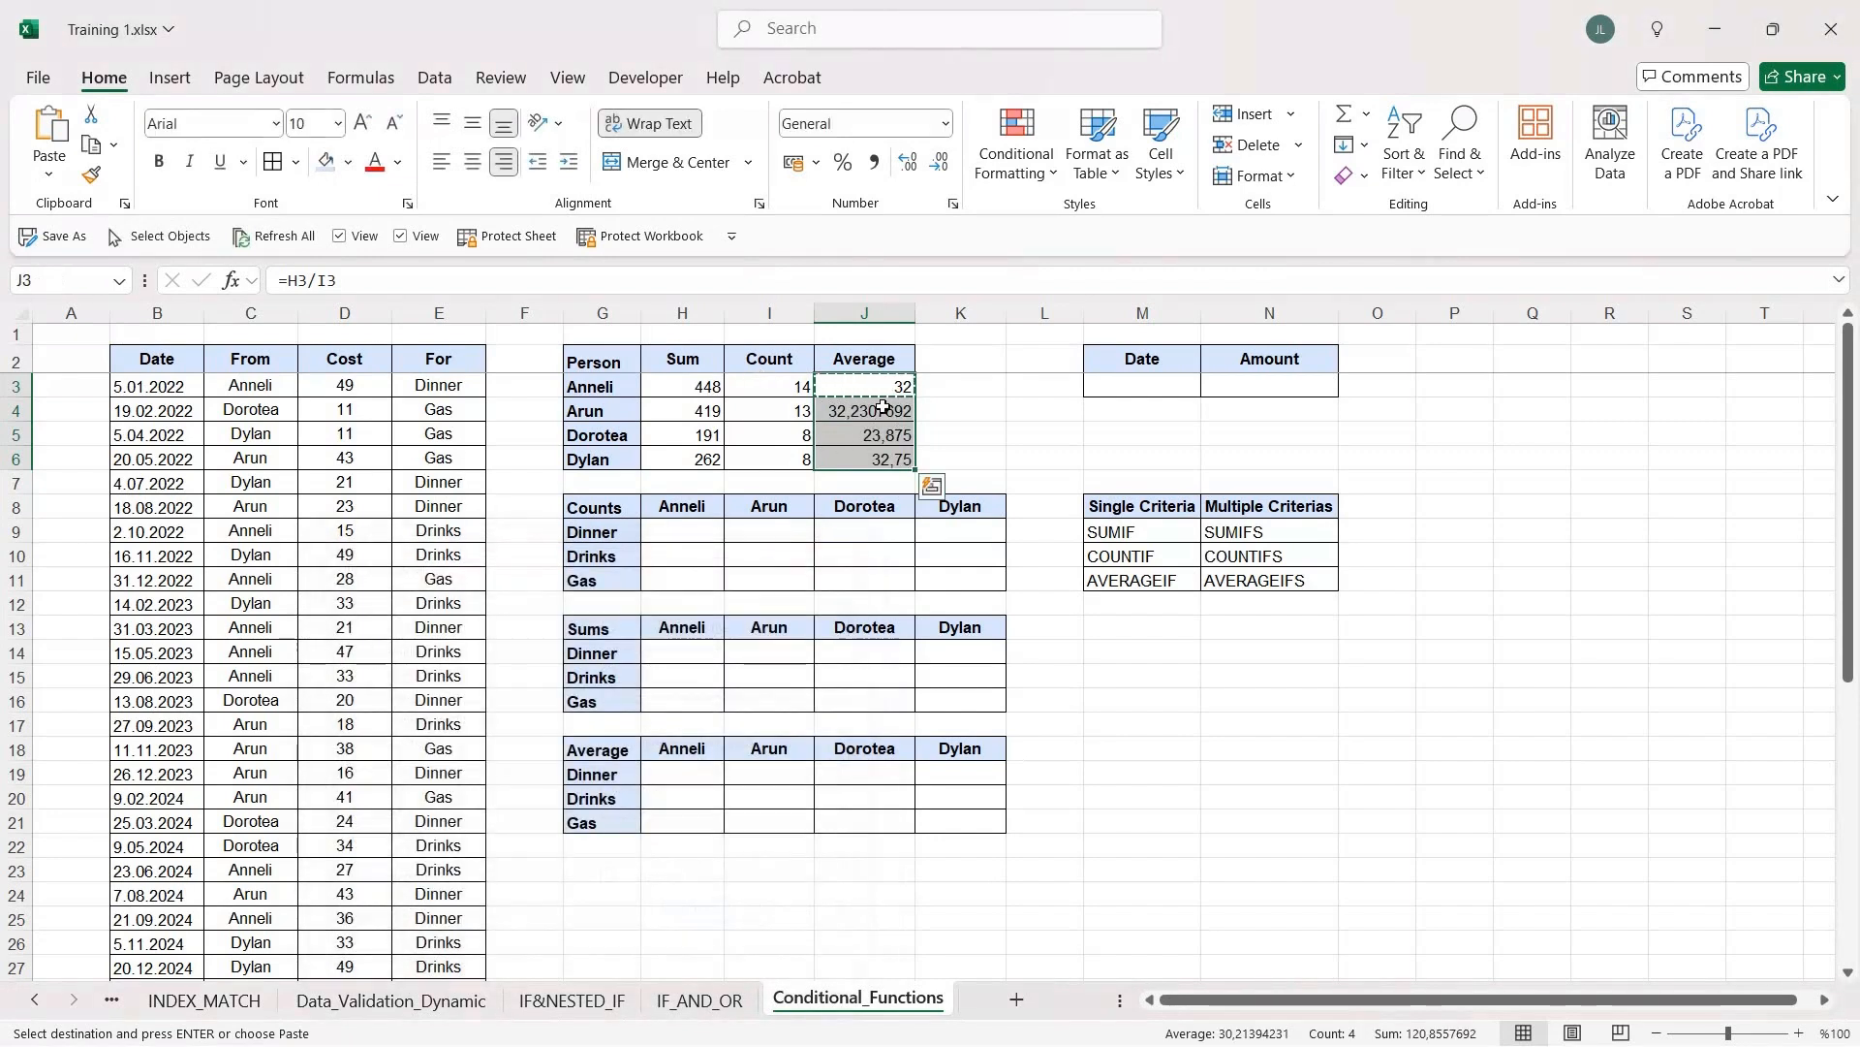
# Step: Replace the formula in J3 with an AVERAGEIF formula that uses the absolute criteria range $C$3:$C$45
pyautogui.click(887, 385)
pyautogui.write('=avera')
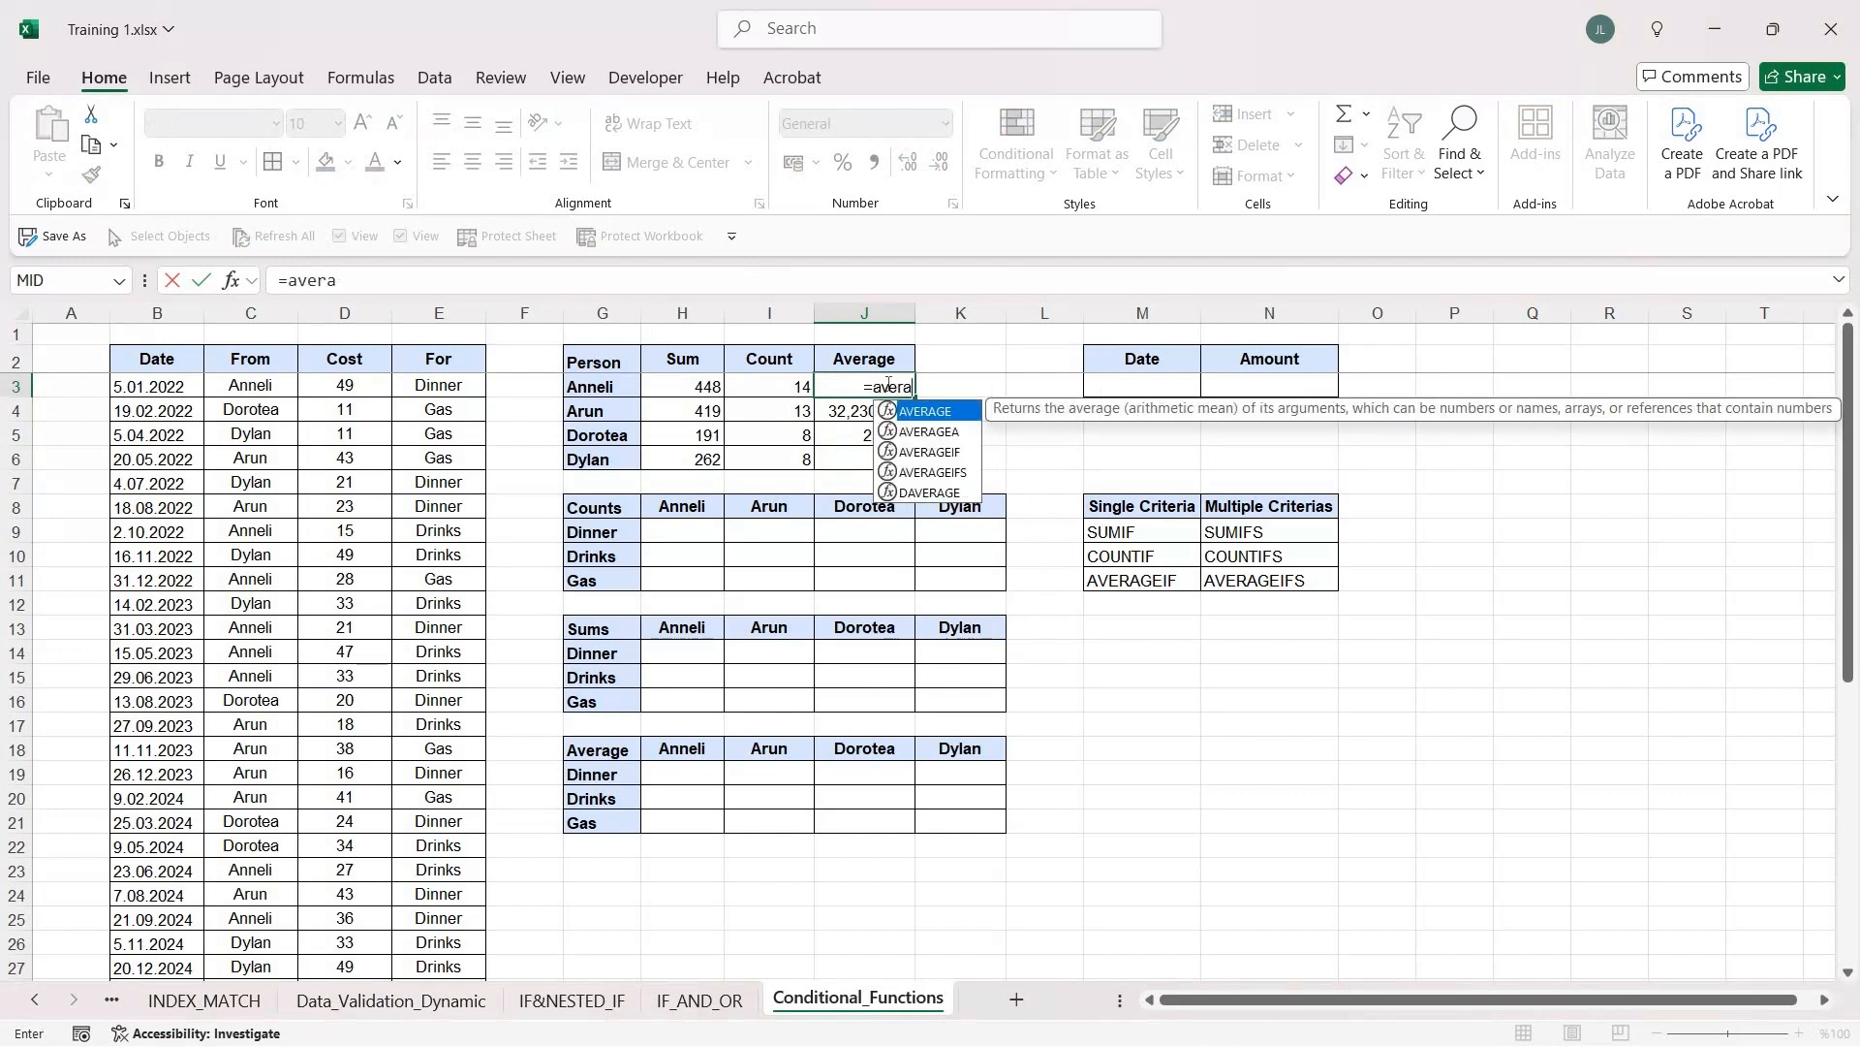
pyautogui.press('Down')
pyautogui.press('Down')
pyautogui.press('Down')
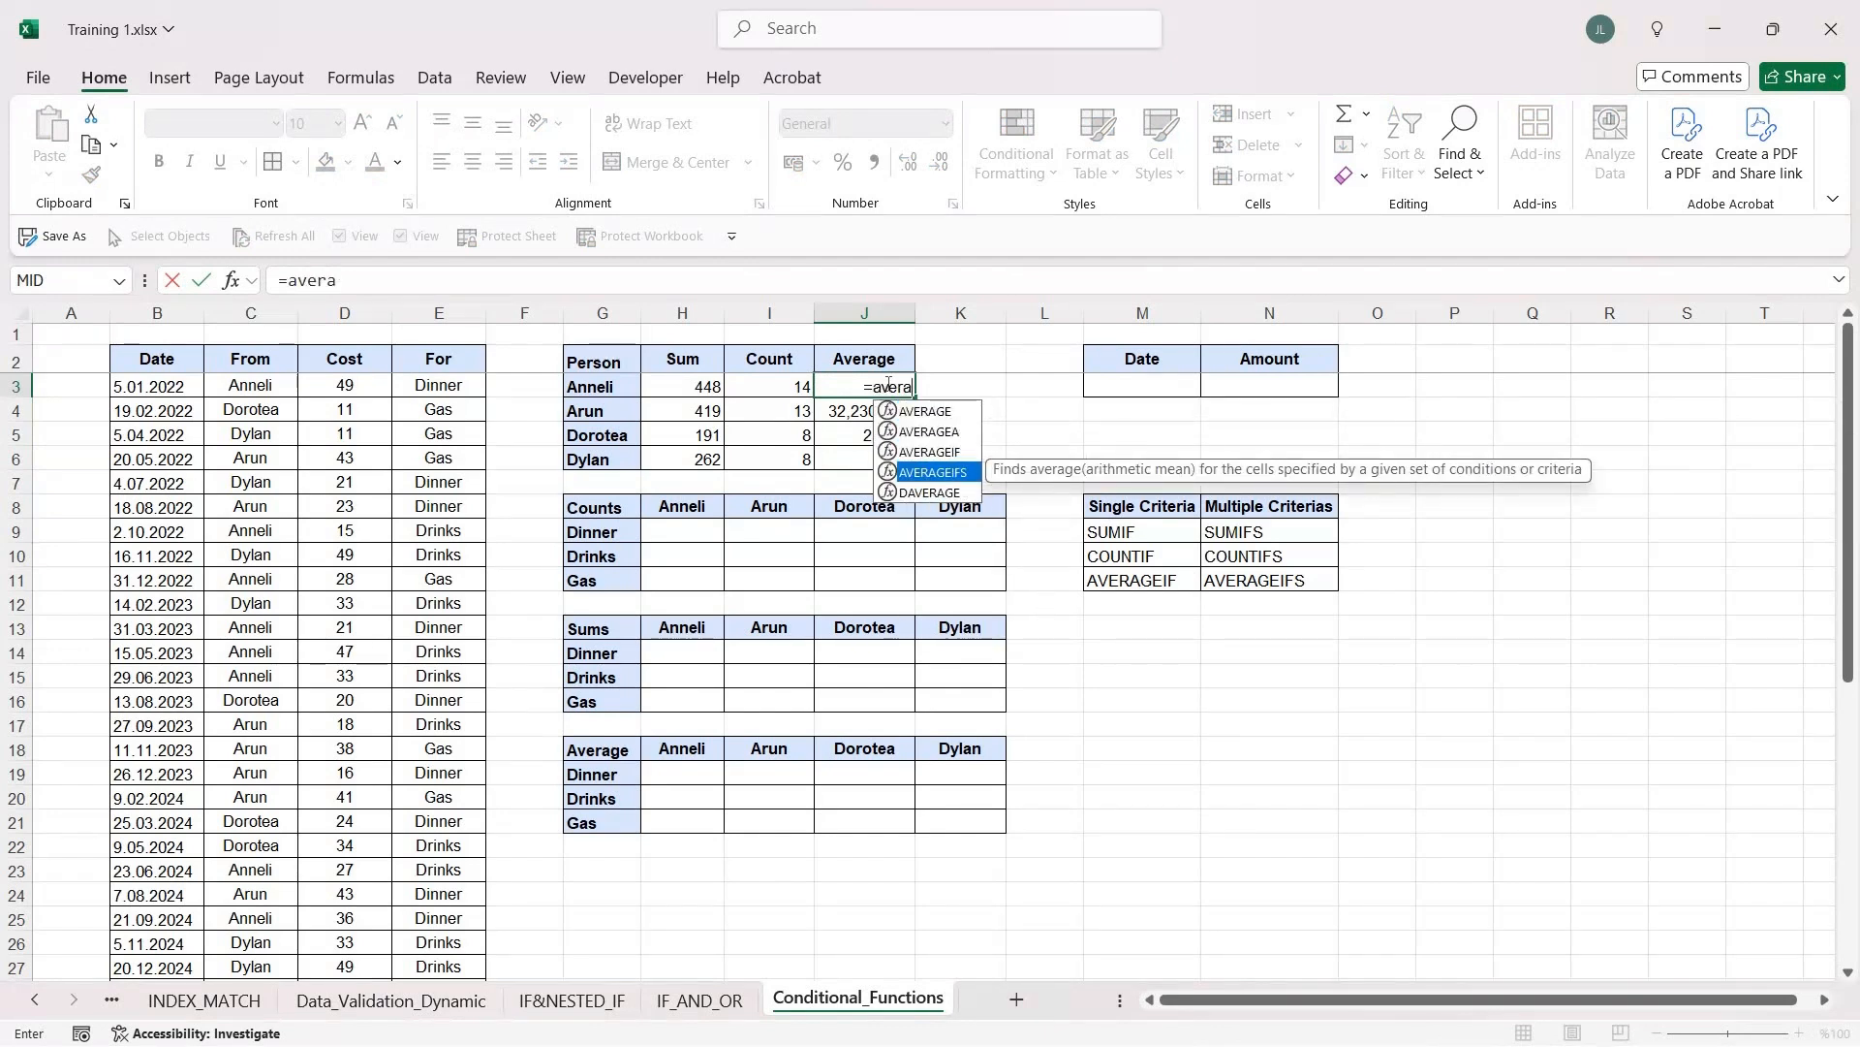
pyautogui.press('Up')
pyautogui.press('Tab')
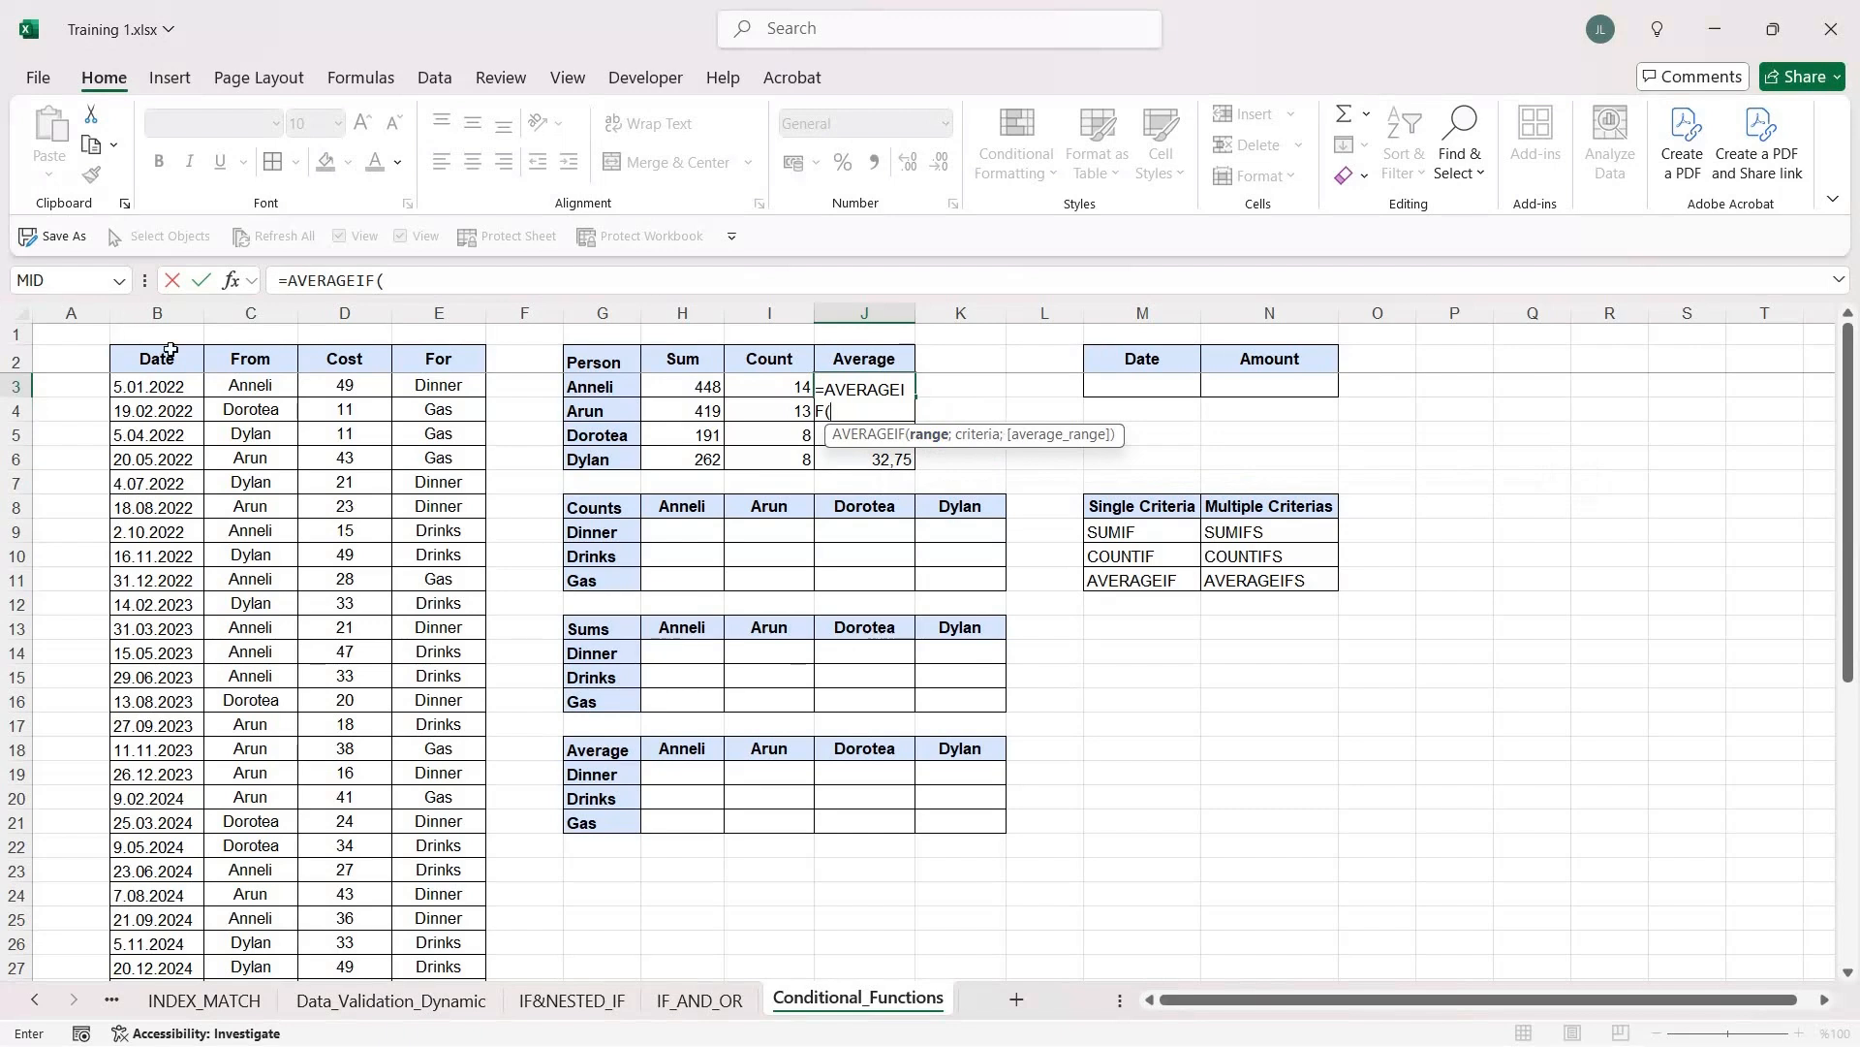
pyautogui.click(249, 392)
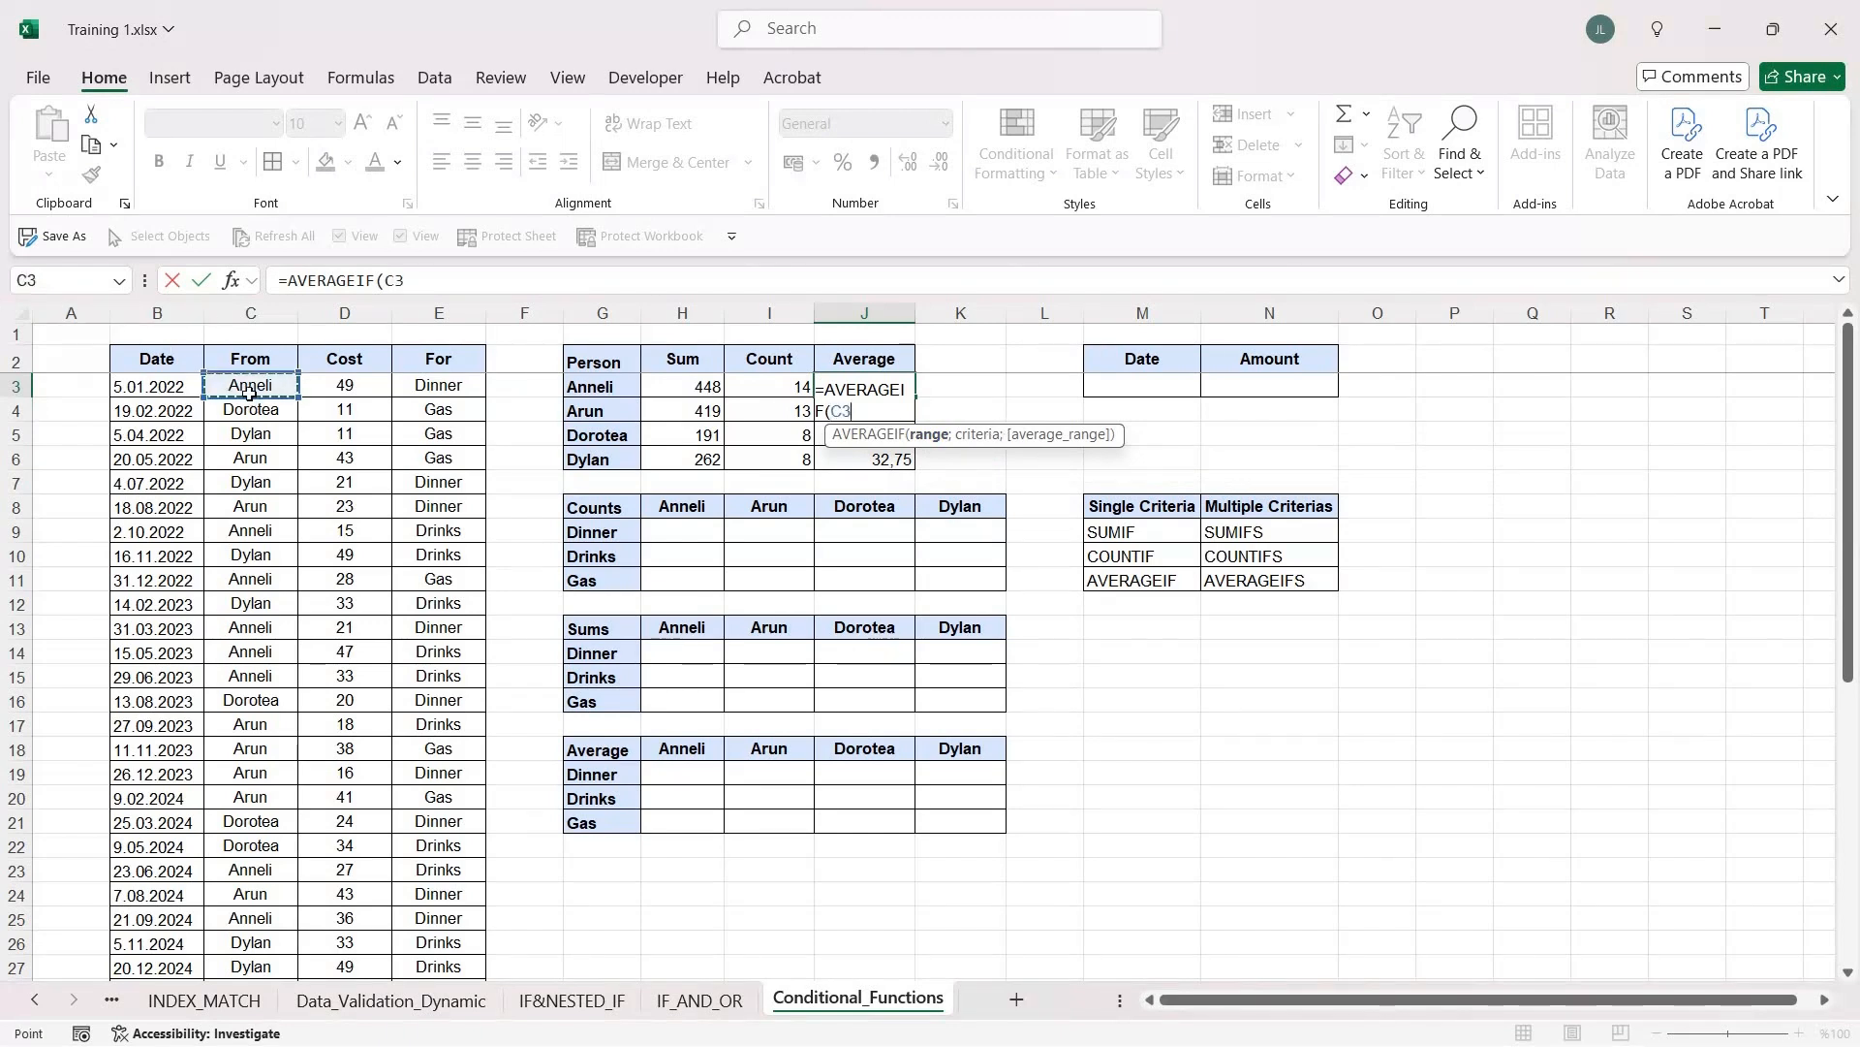
pyautogui.hotkey('ctrl', 'shift', 'Down')
pyautogui.press('F4')
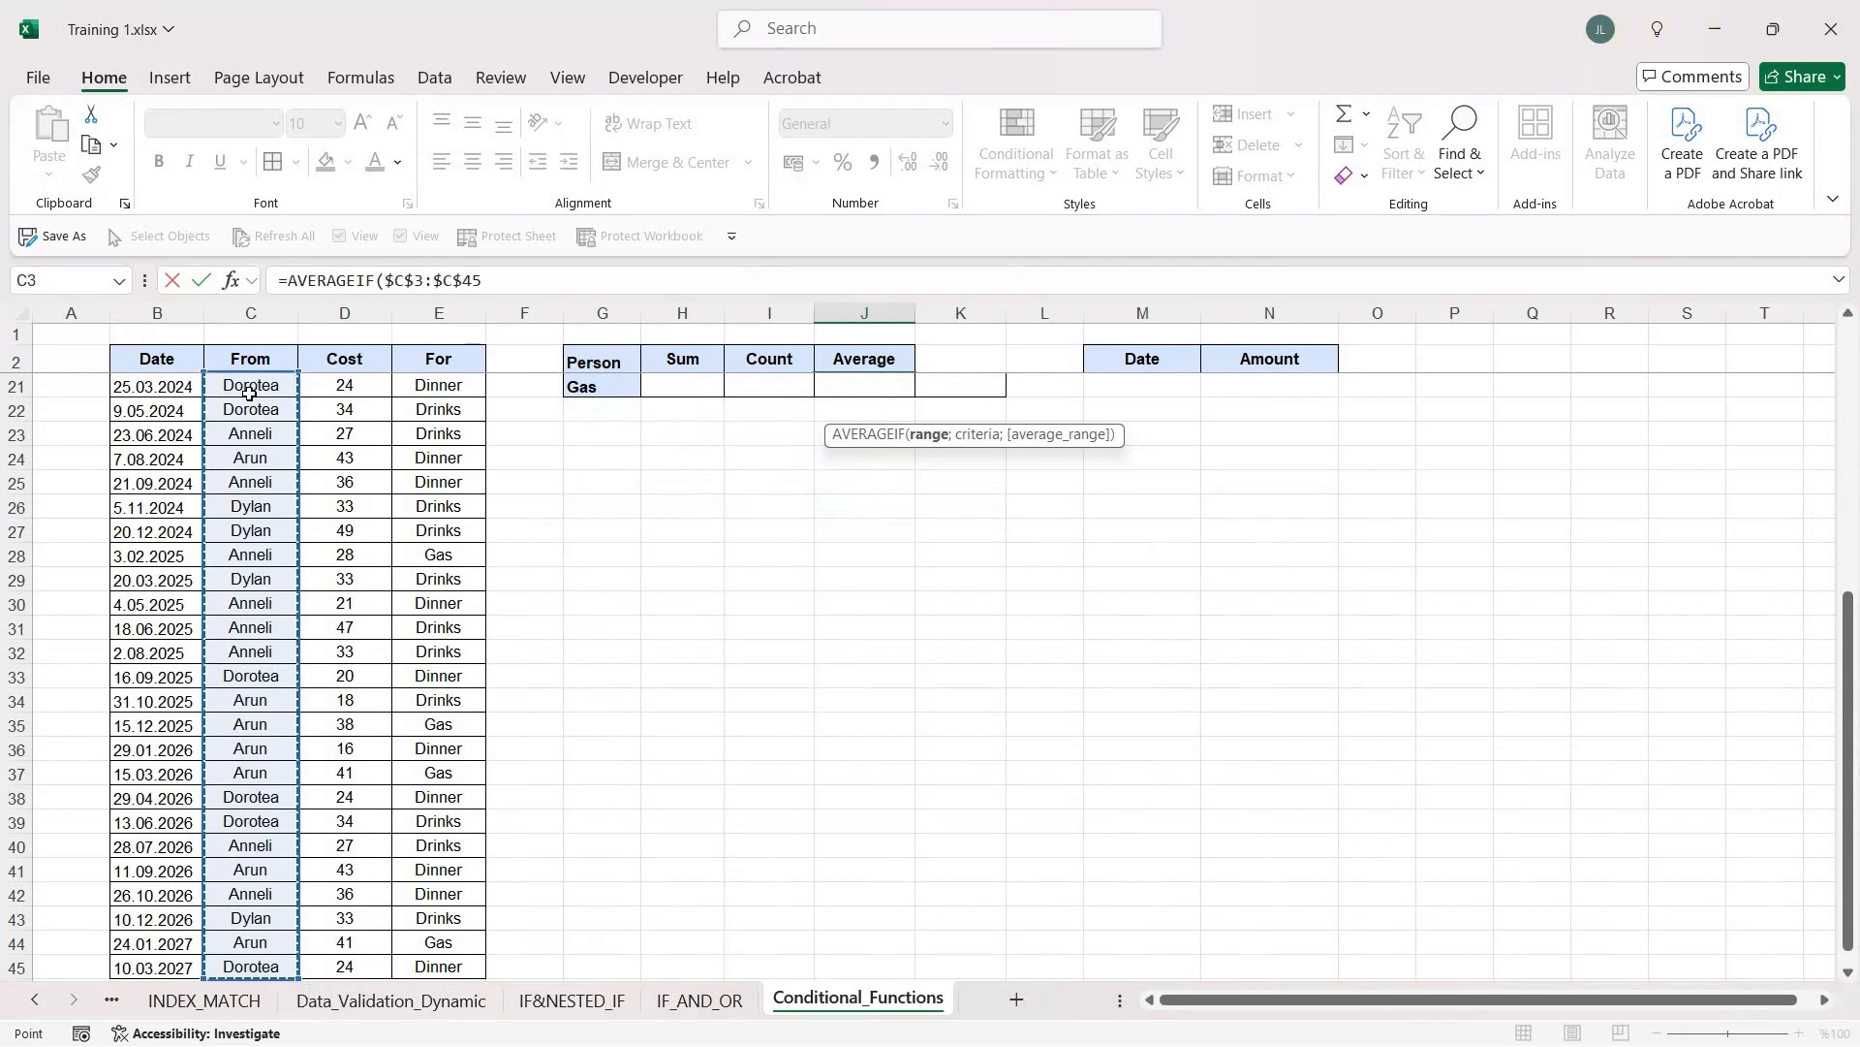
pyautogui.write(';')
# Step: Complete the AVERAGEIF formula in J3 with criterion G3 and the absolute average range $D$3:$D$45
pyautogui.scroll(6, 631, 598)
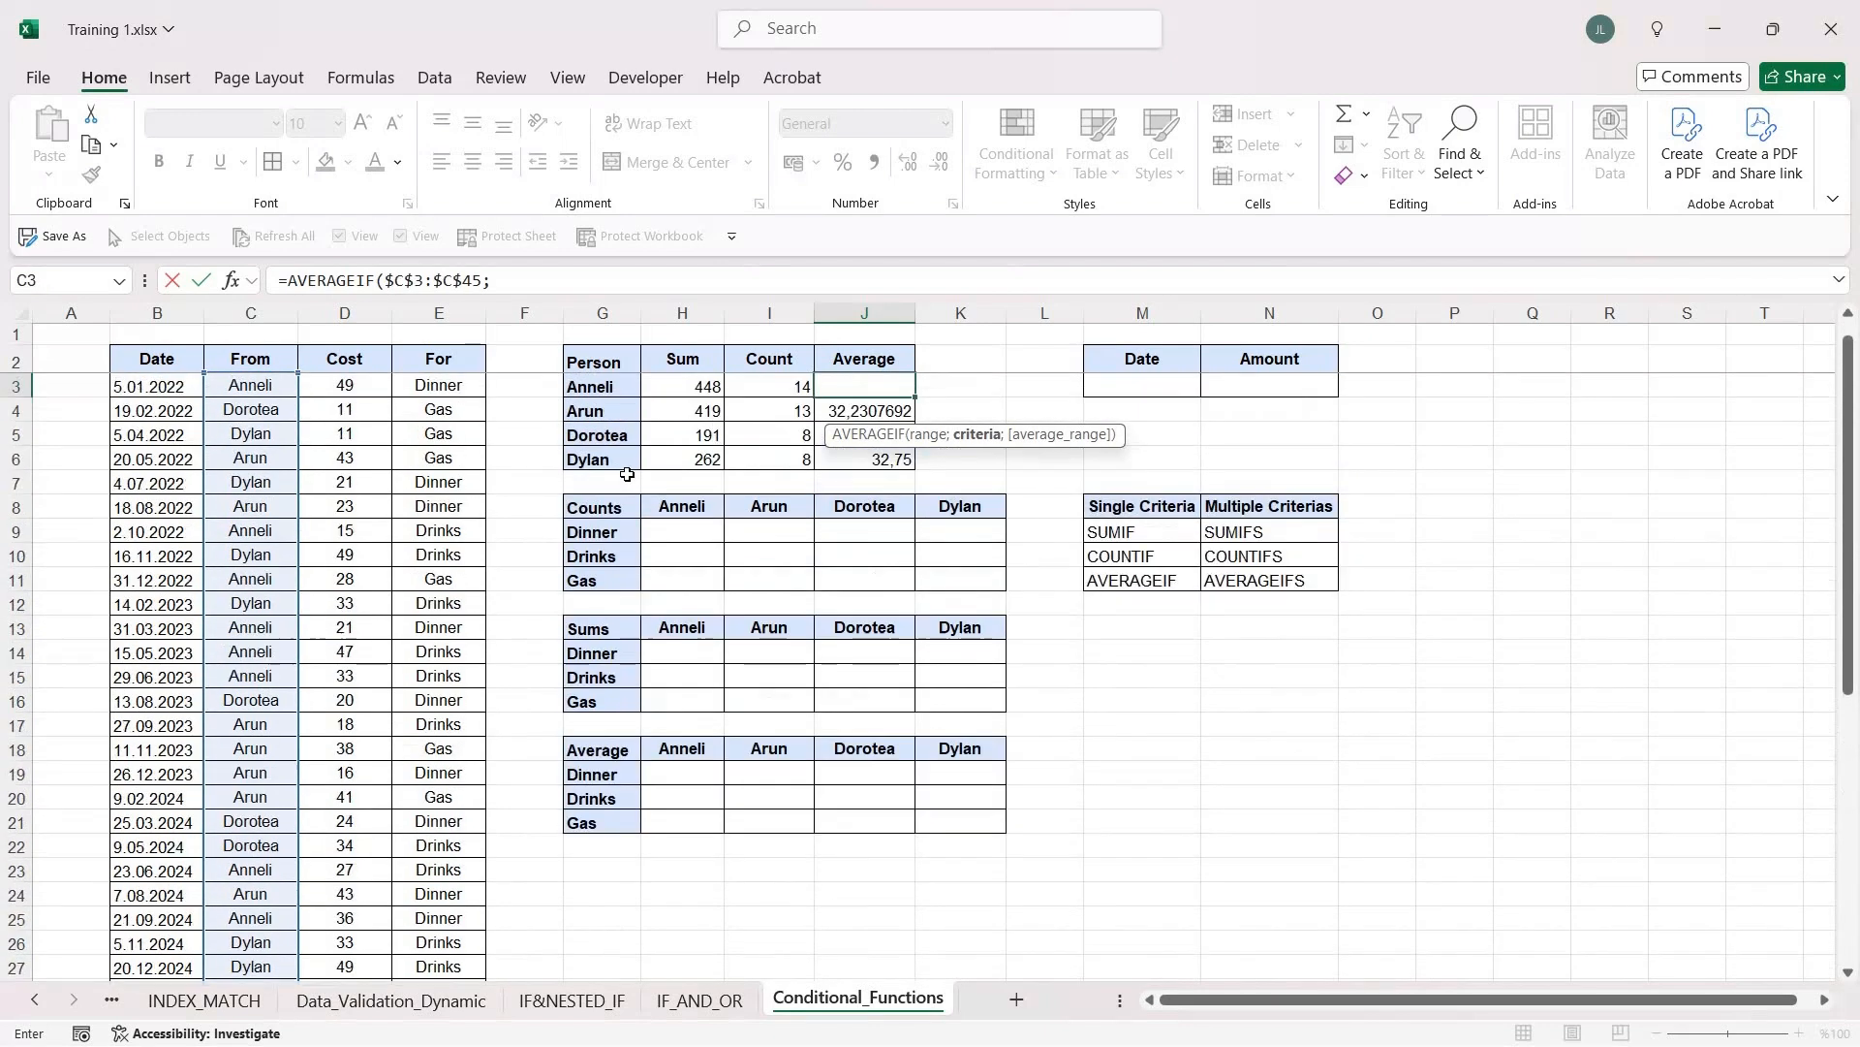
pyautogui.click(596, 388)
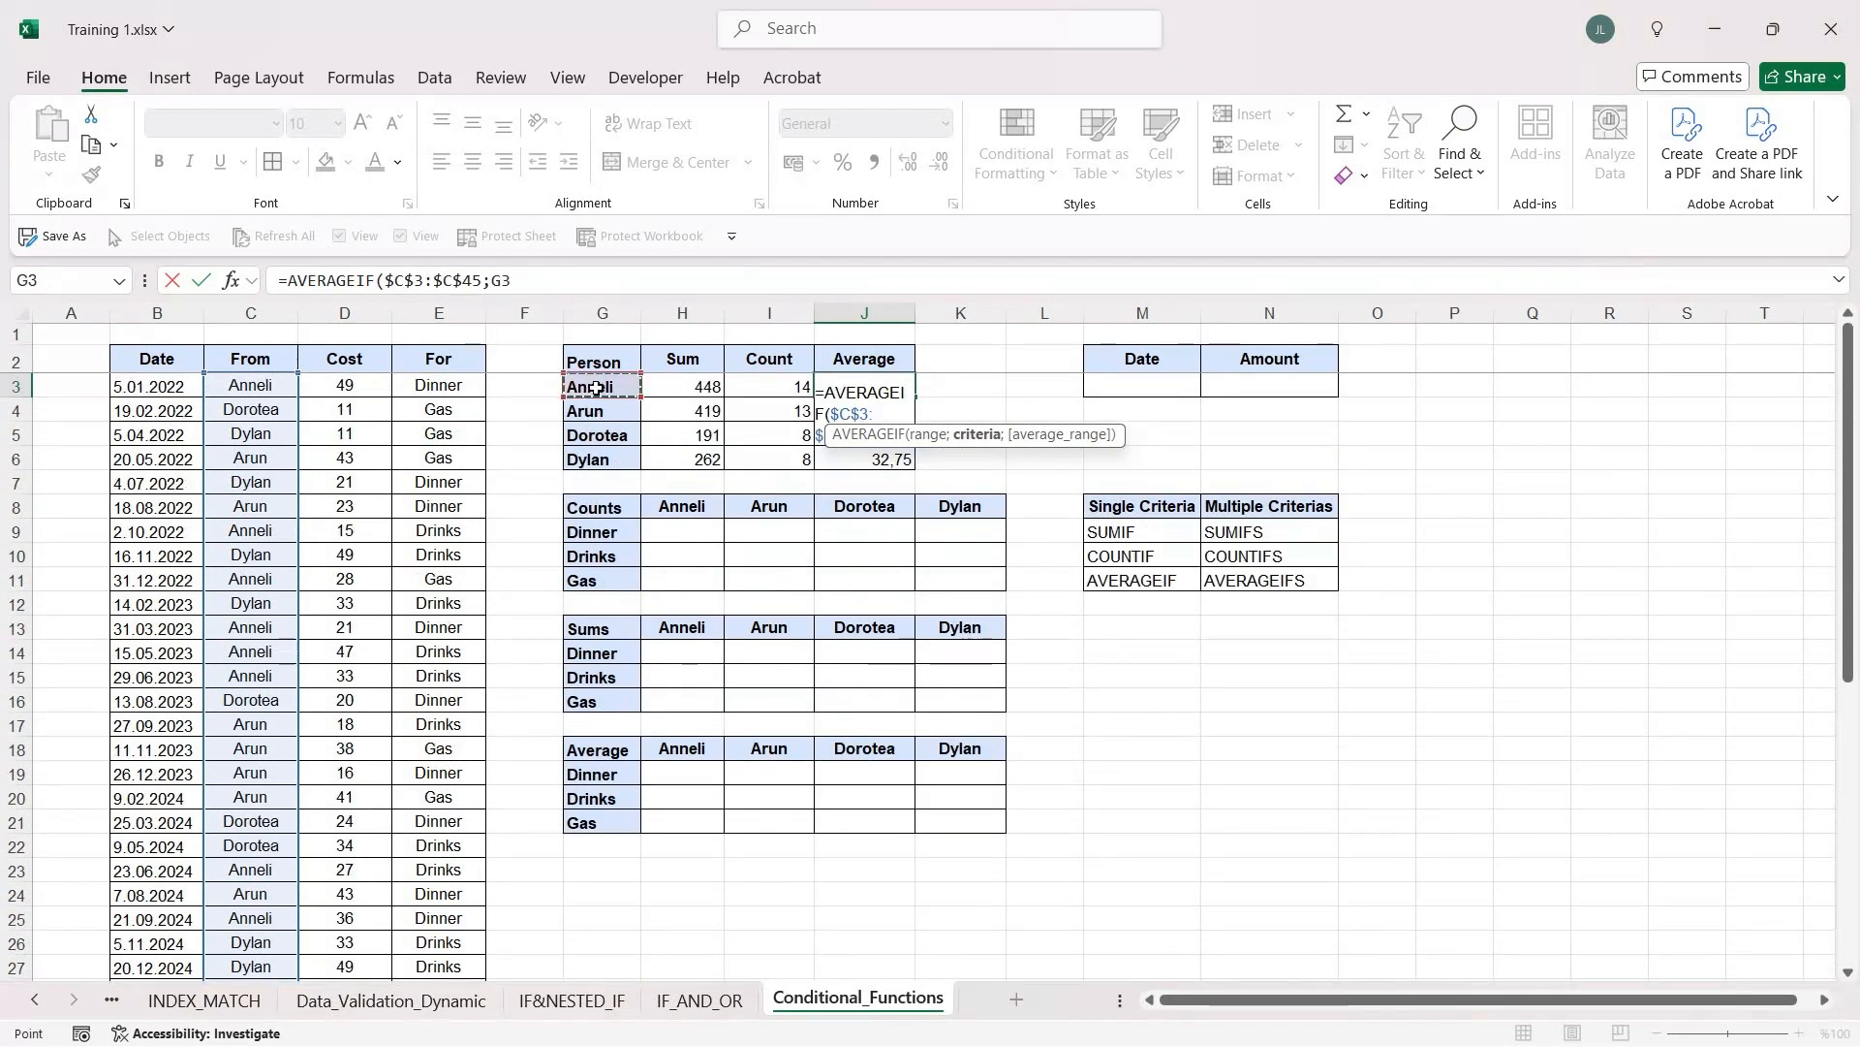
pyautogui.write(';')
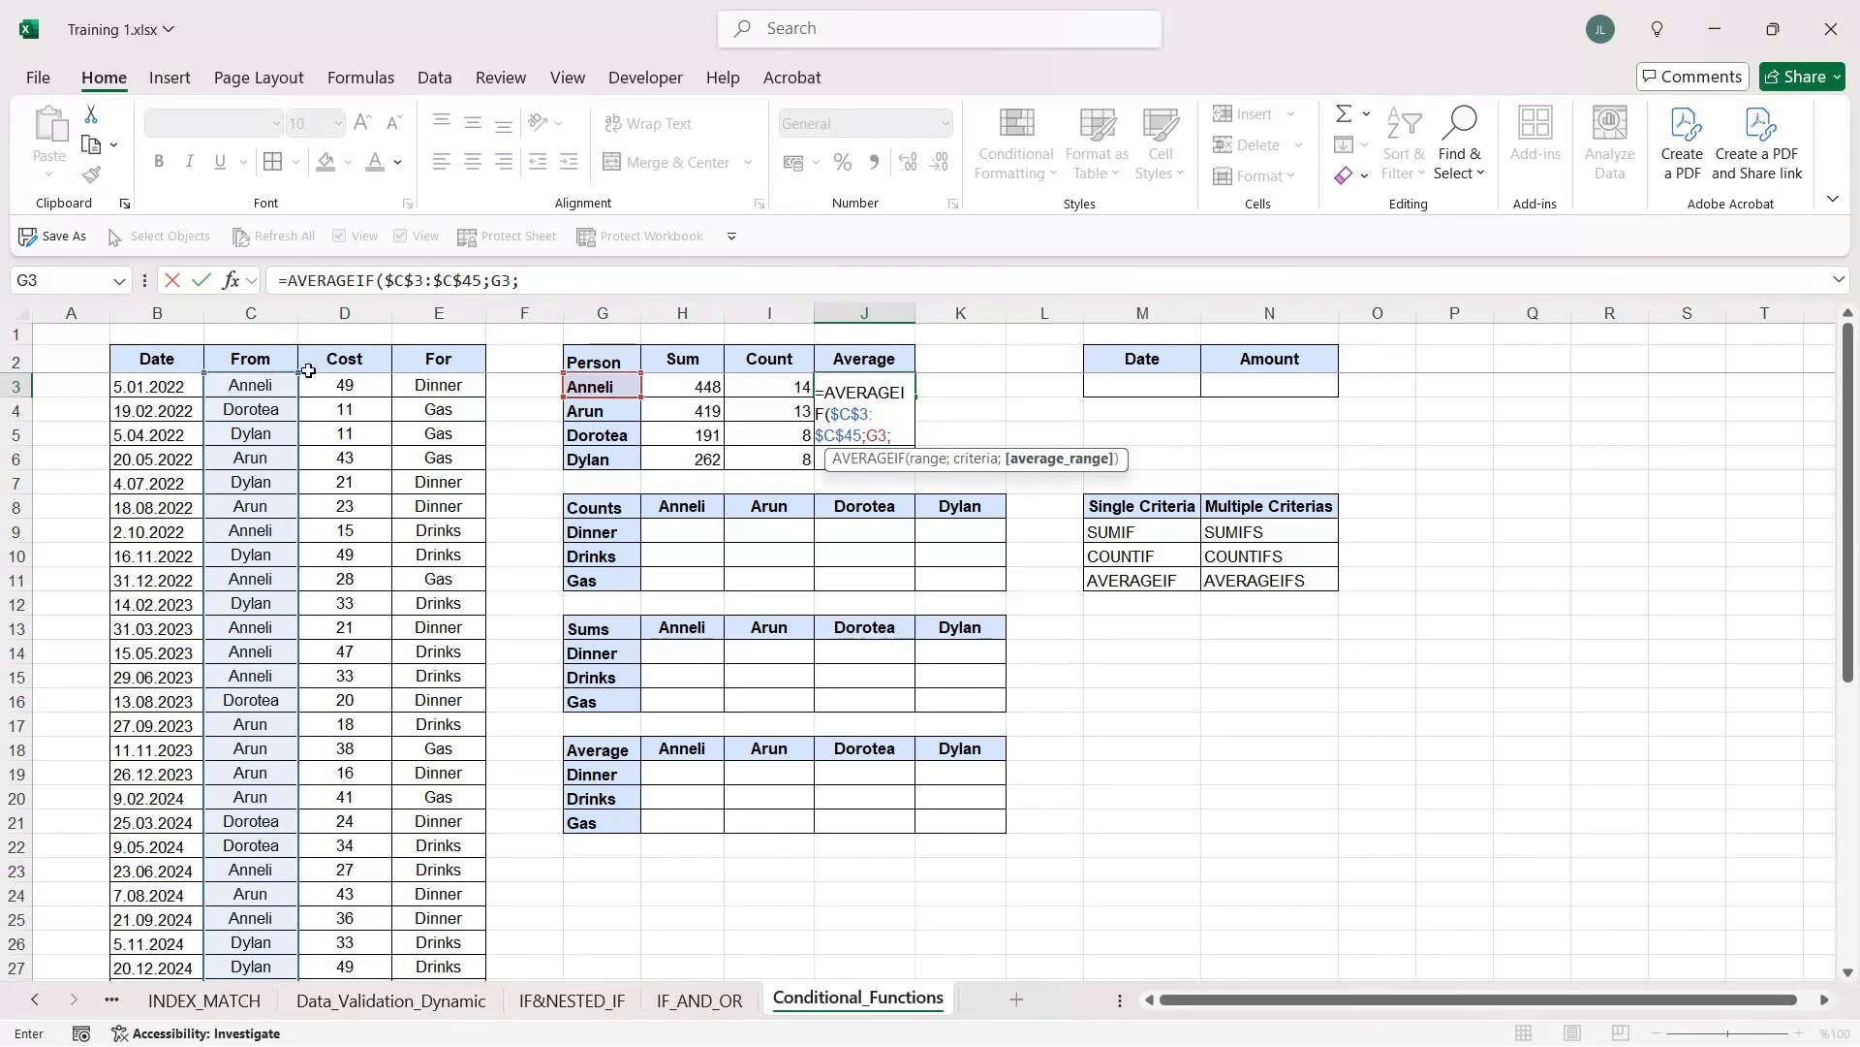
pyautogui.click(359, 389)
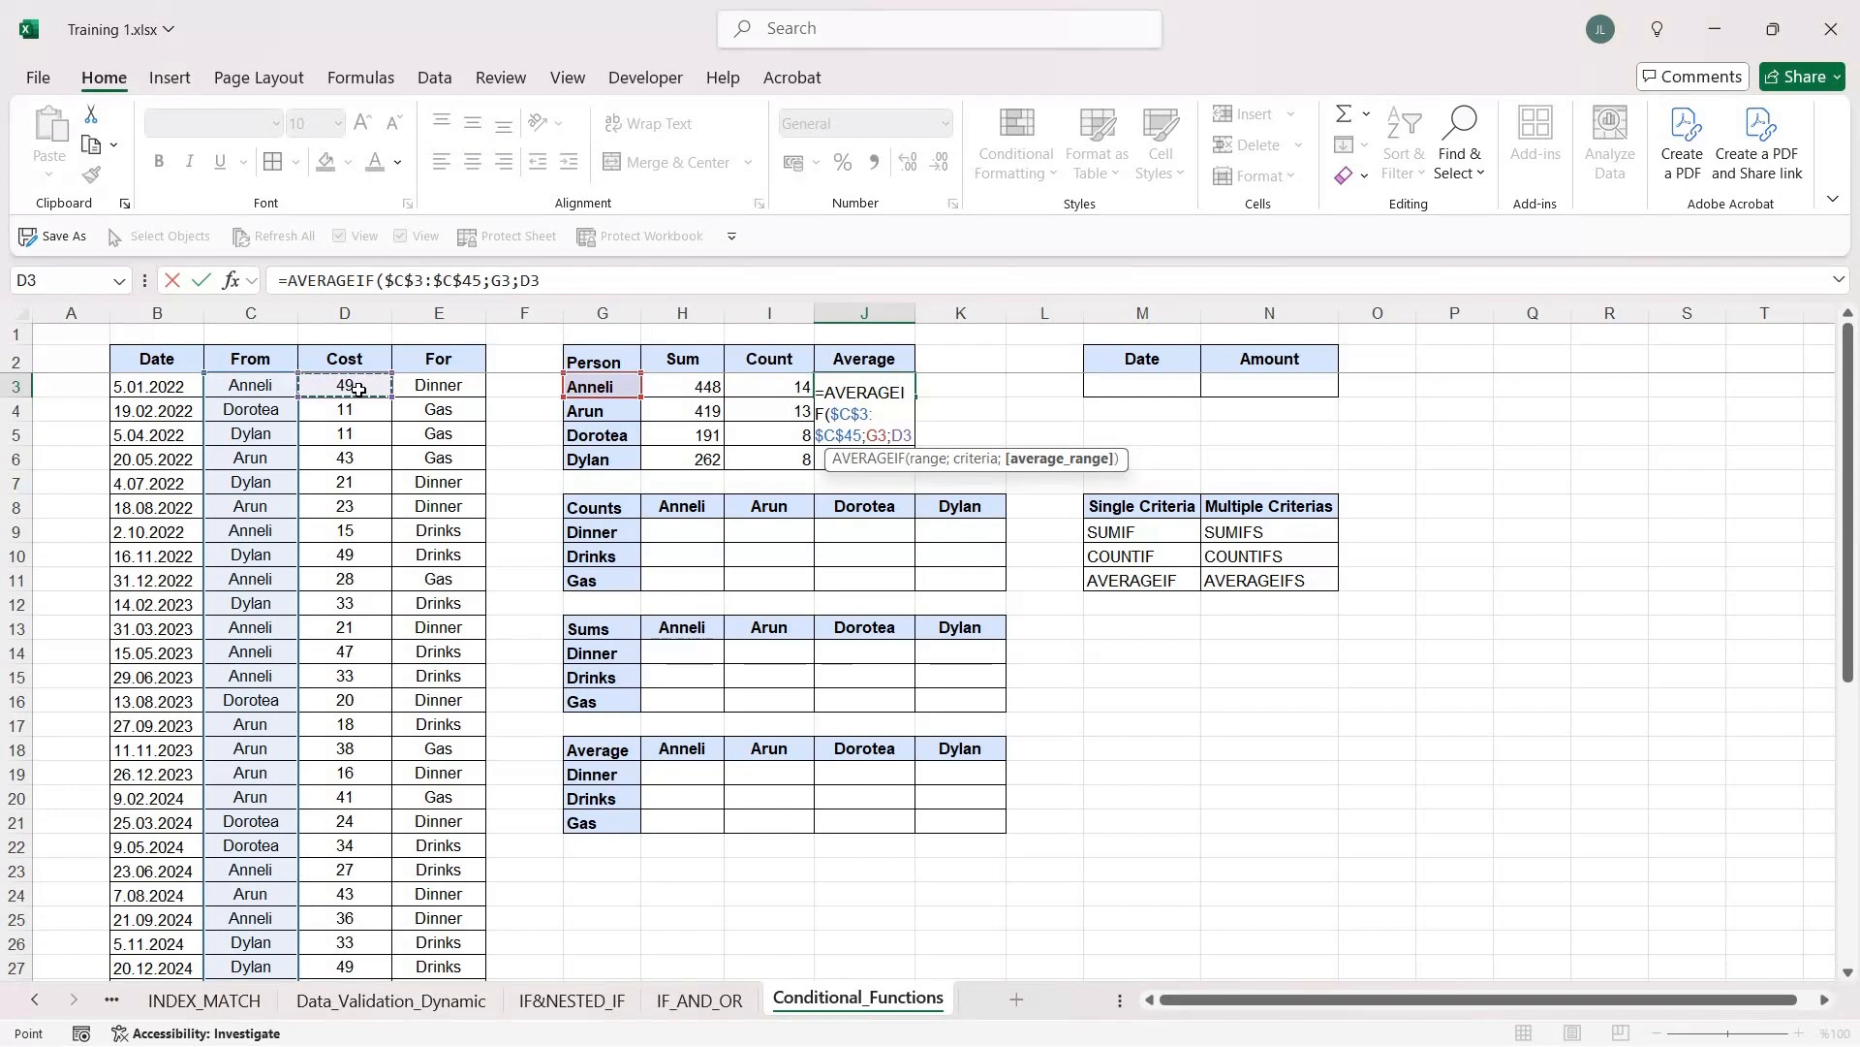
pyautogui.hotkey('ctrl', 'shift', 'Down')
pyautogui.press('F4')
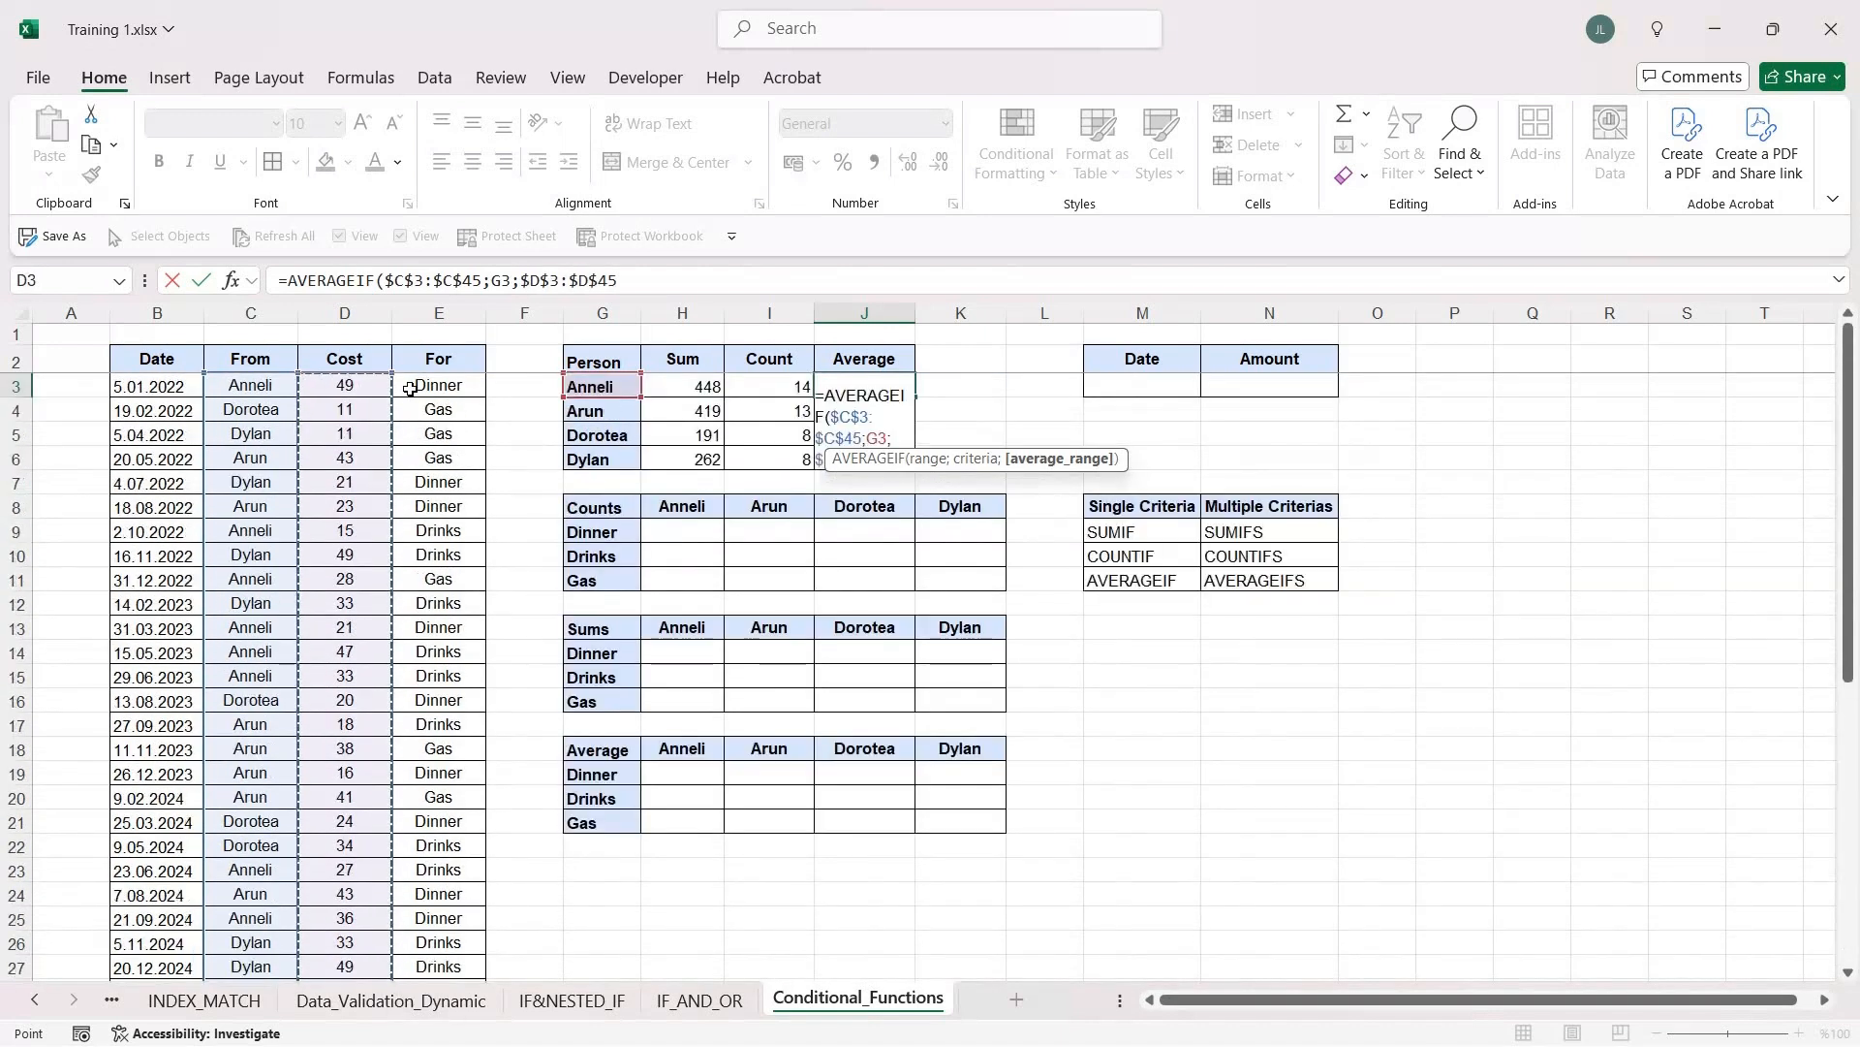
pyautogui.press('Return')
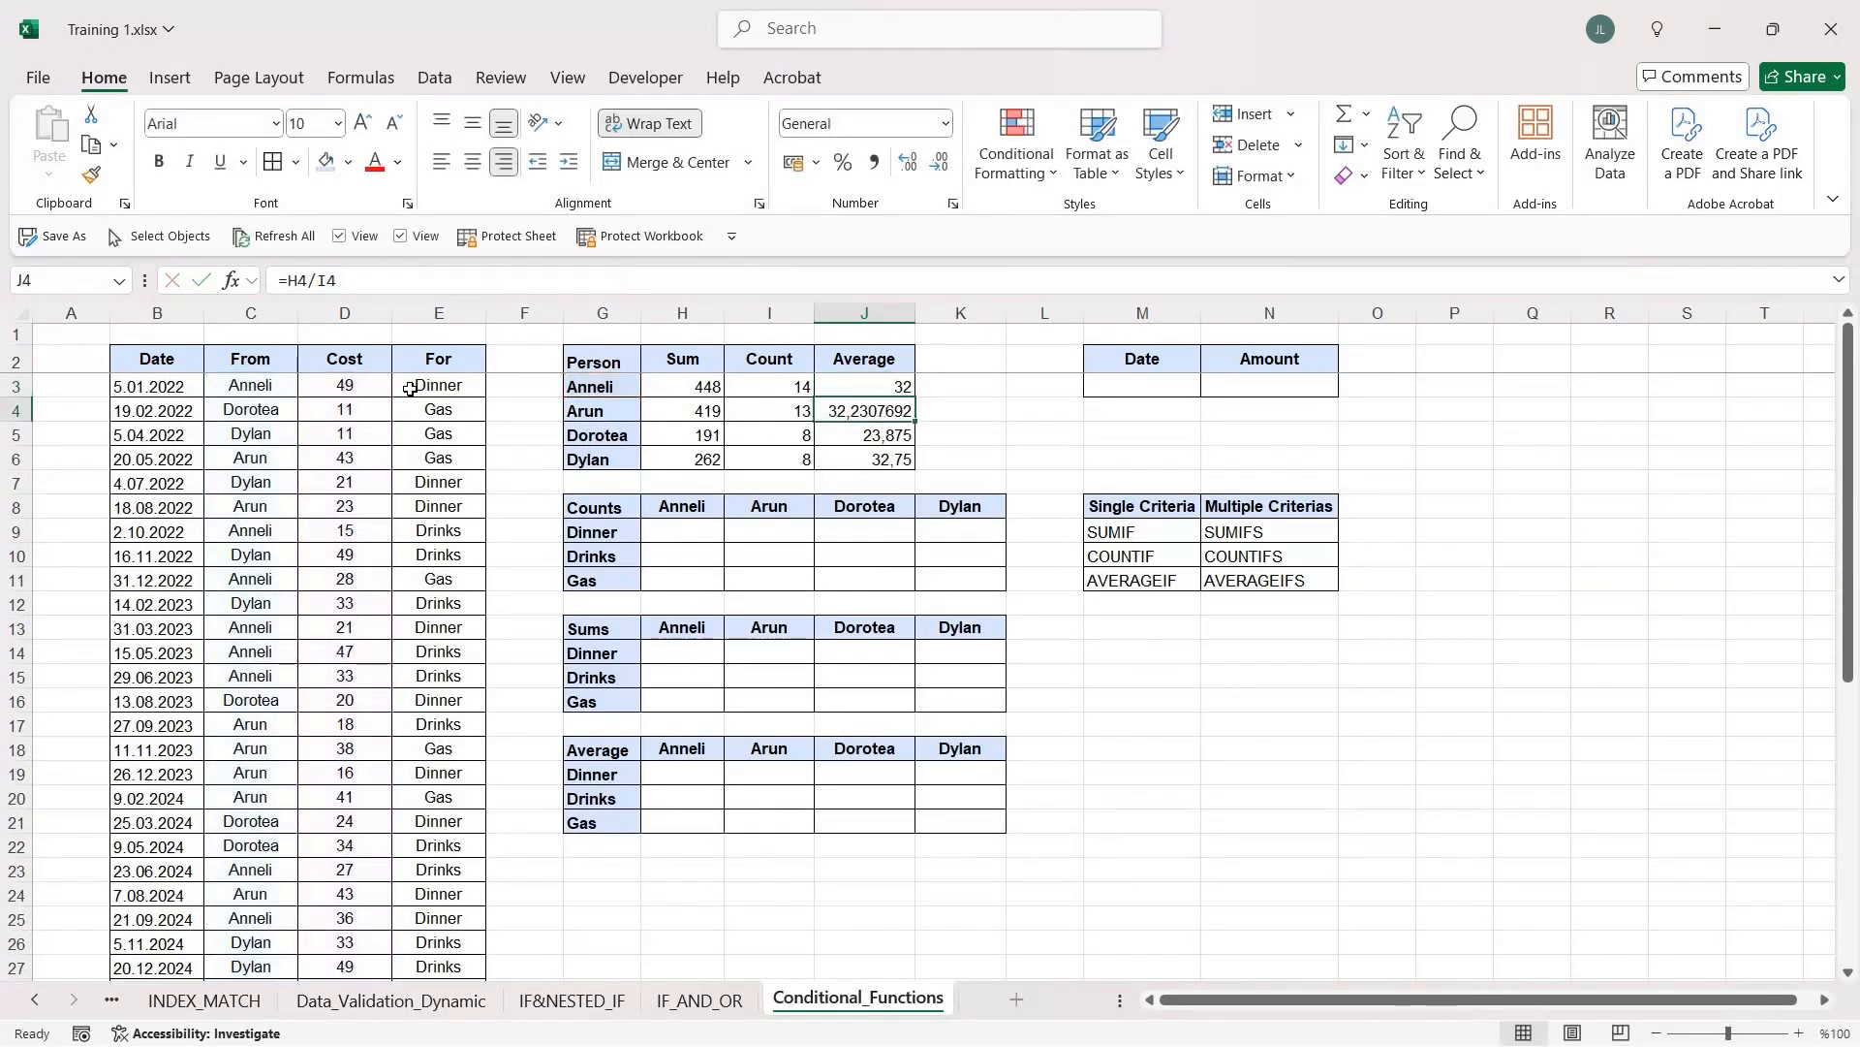
# Step: Copy the AVERAGEIF formula from J3 down through J6 with Paste Special
pyautogui.press('Up')
pyautogui.hotkey('ctrl', 'c')
pyautogui.hotkey('shift', 'Down')
pyautogui.hotkey('shift', 'Down')
pyautogui.hotkey('shift', 'Down')
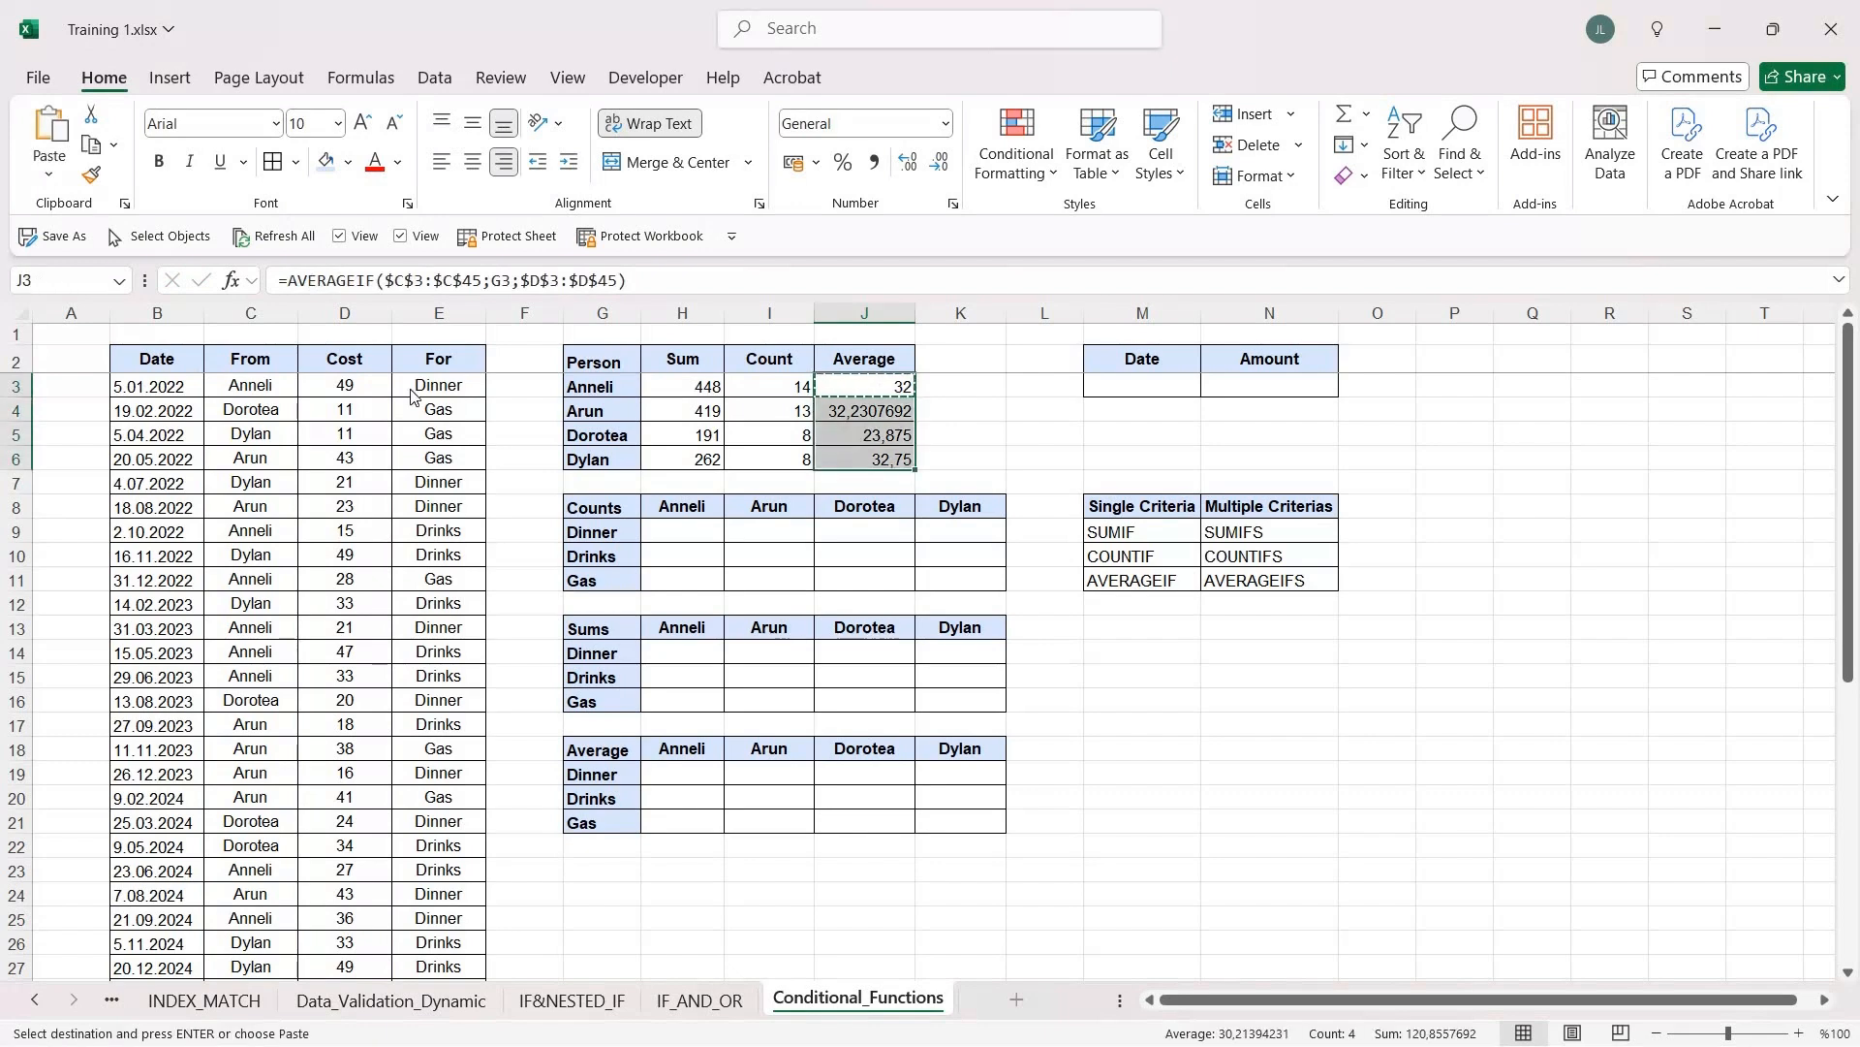
pyautogui.hotkey('ctrl', 'alt', 'v')
pyautogui.click(711, 919)
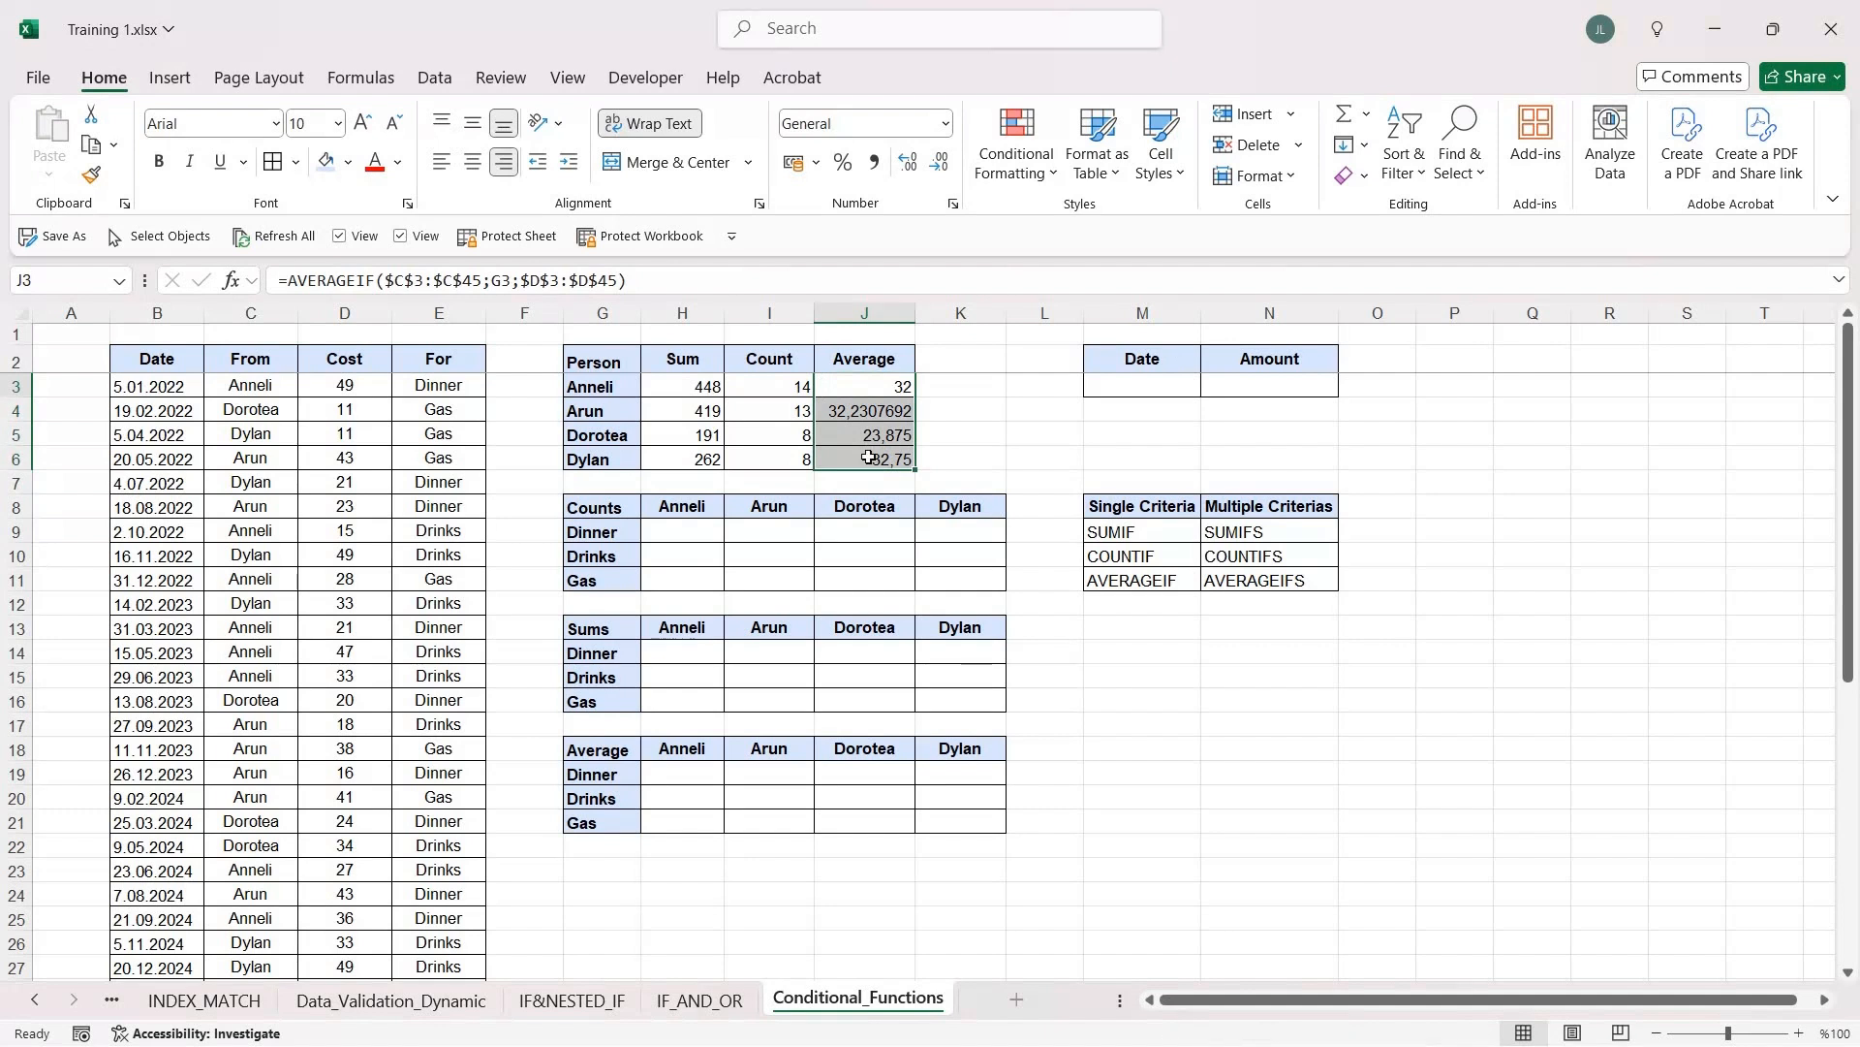
# Step: Compare the single criterion in the per-person summary with the person and category headings of the Counts table
pyautogui.click(645, 386)
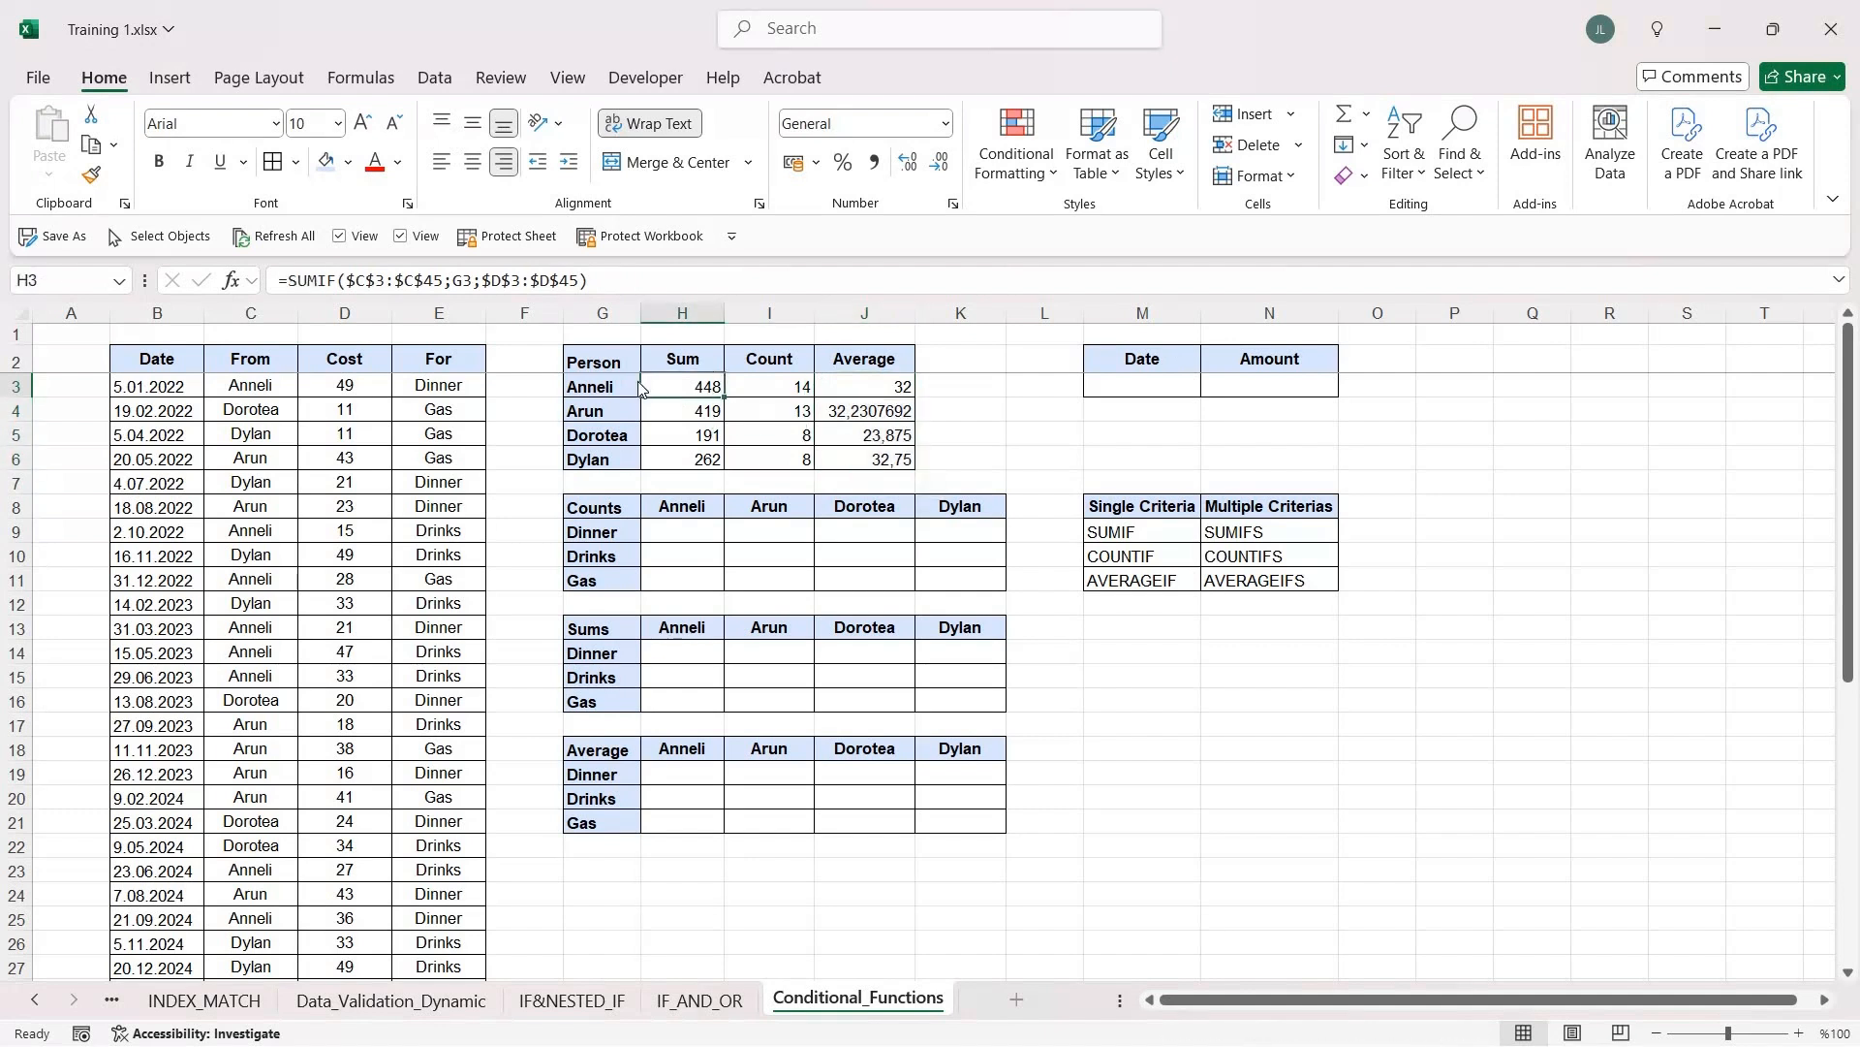
pyautogui.moveTo(625, 388); pyautogui.dragTo(634, 460)
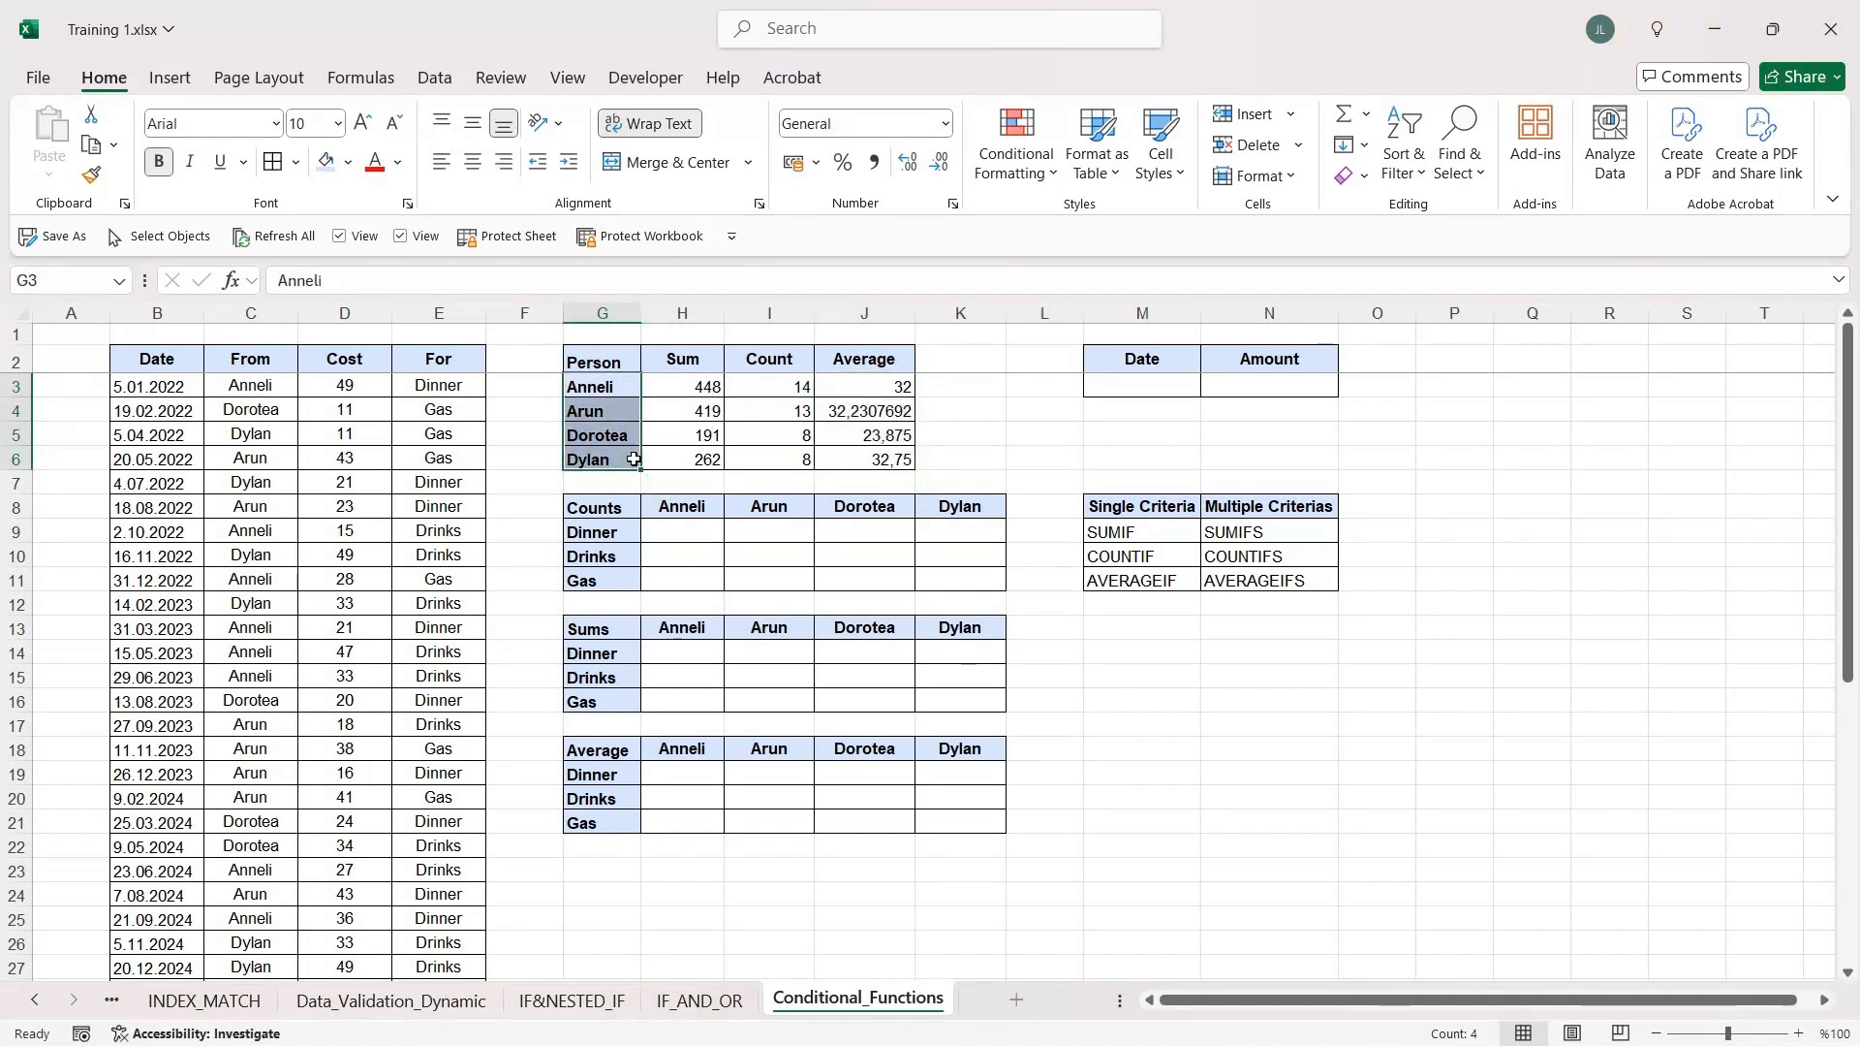
pyautogui.moveTo(602, 358); pyautogui.dragTo(881, 453)
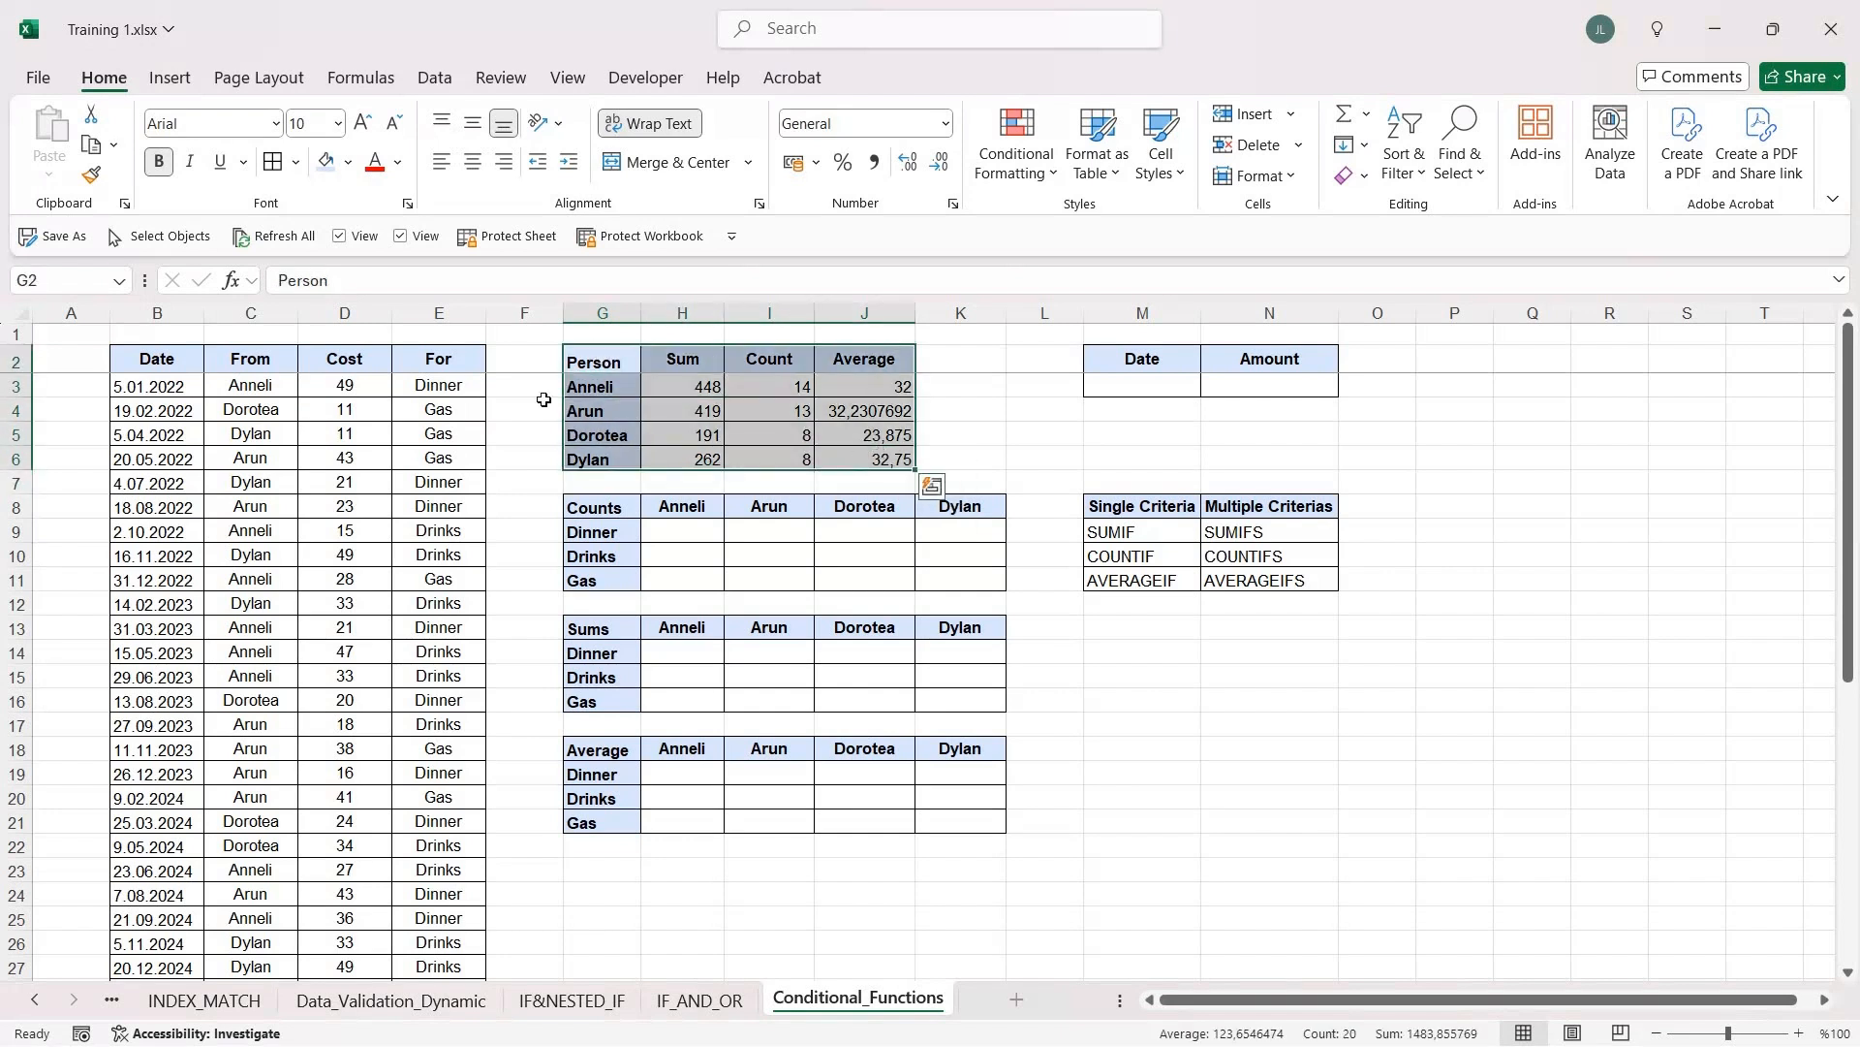
pyautogui.moveTo(602, 387); pyautogui.dragTo(608, 460)
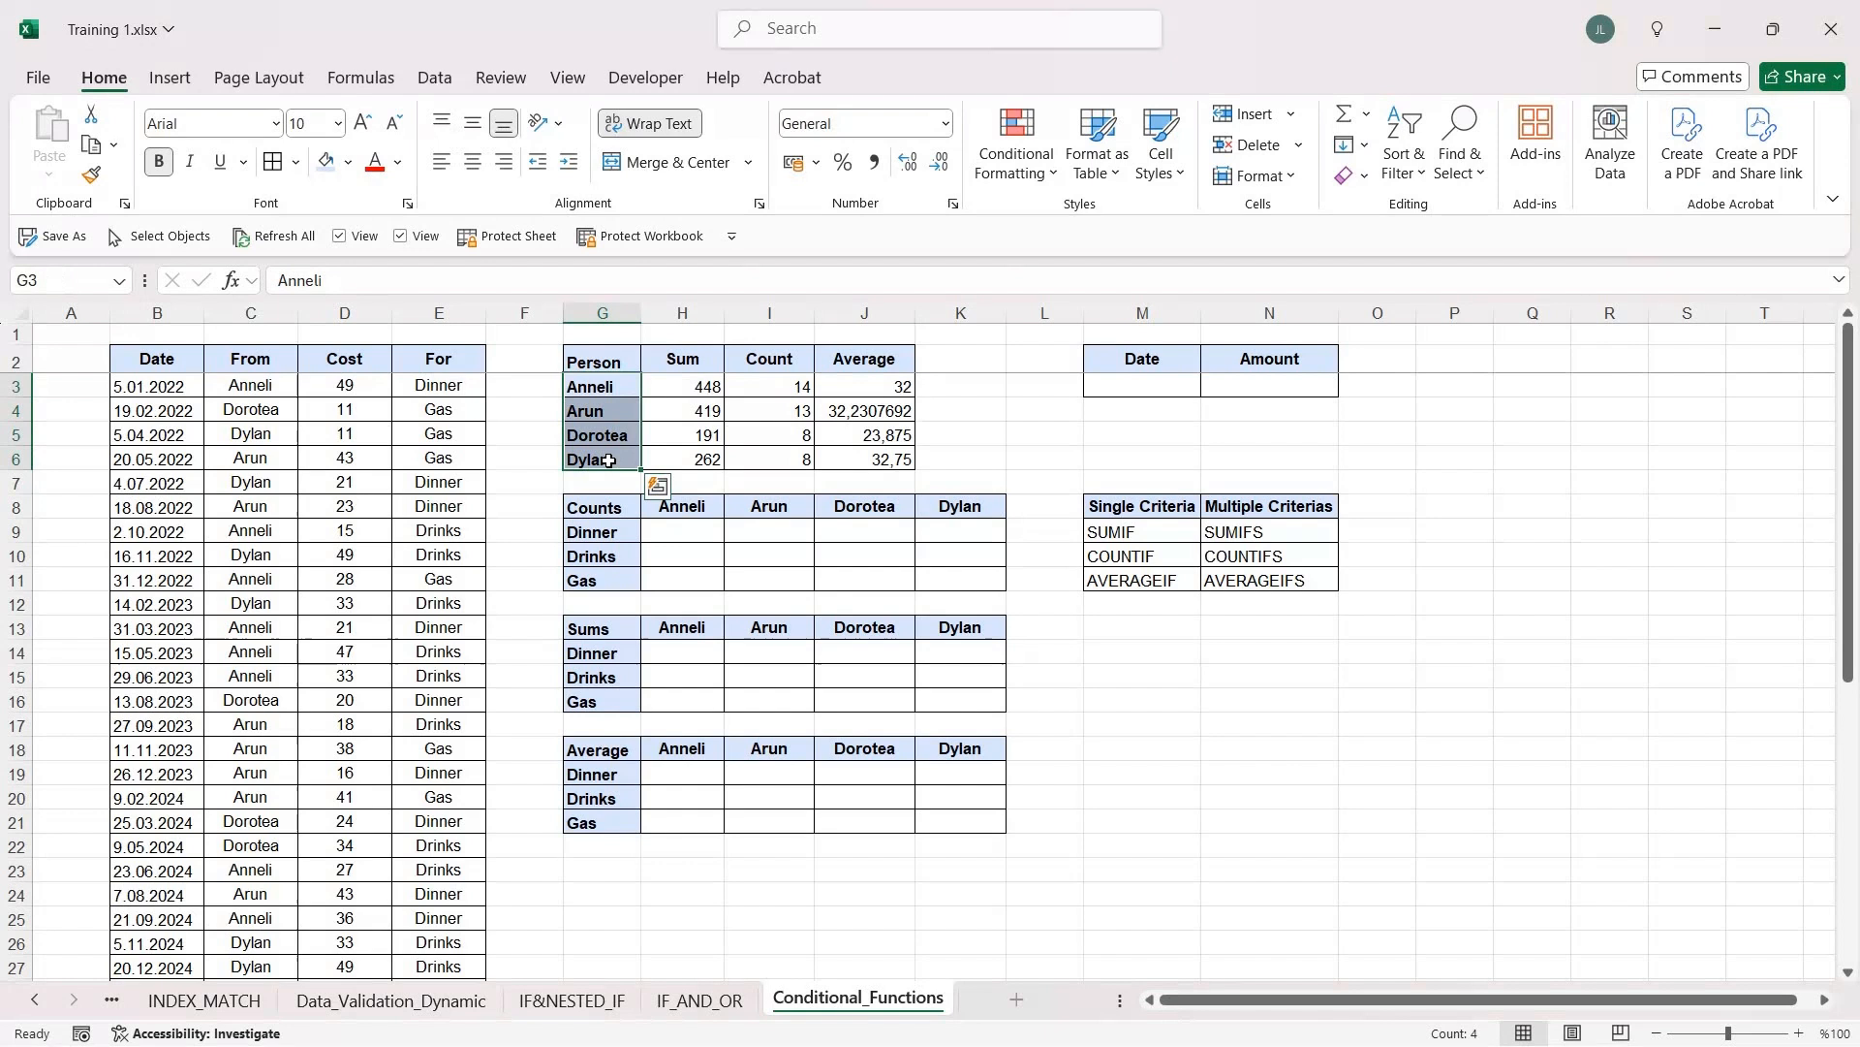
pyautogui.click(684, 551)
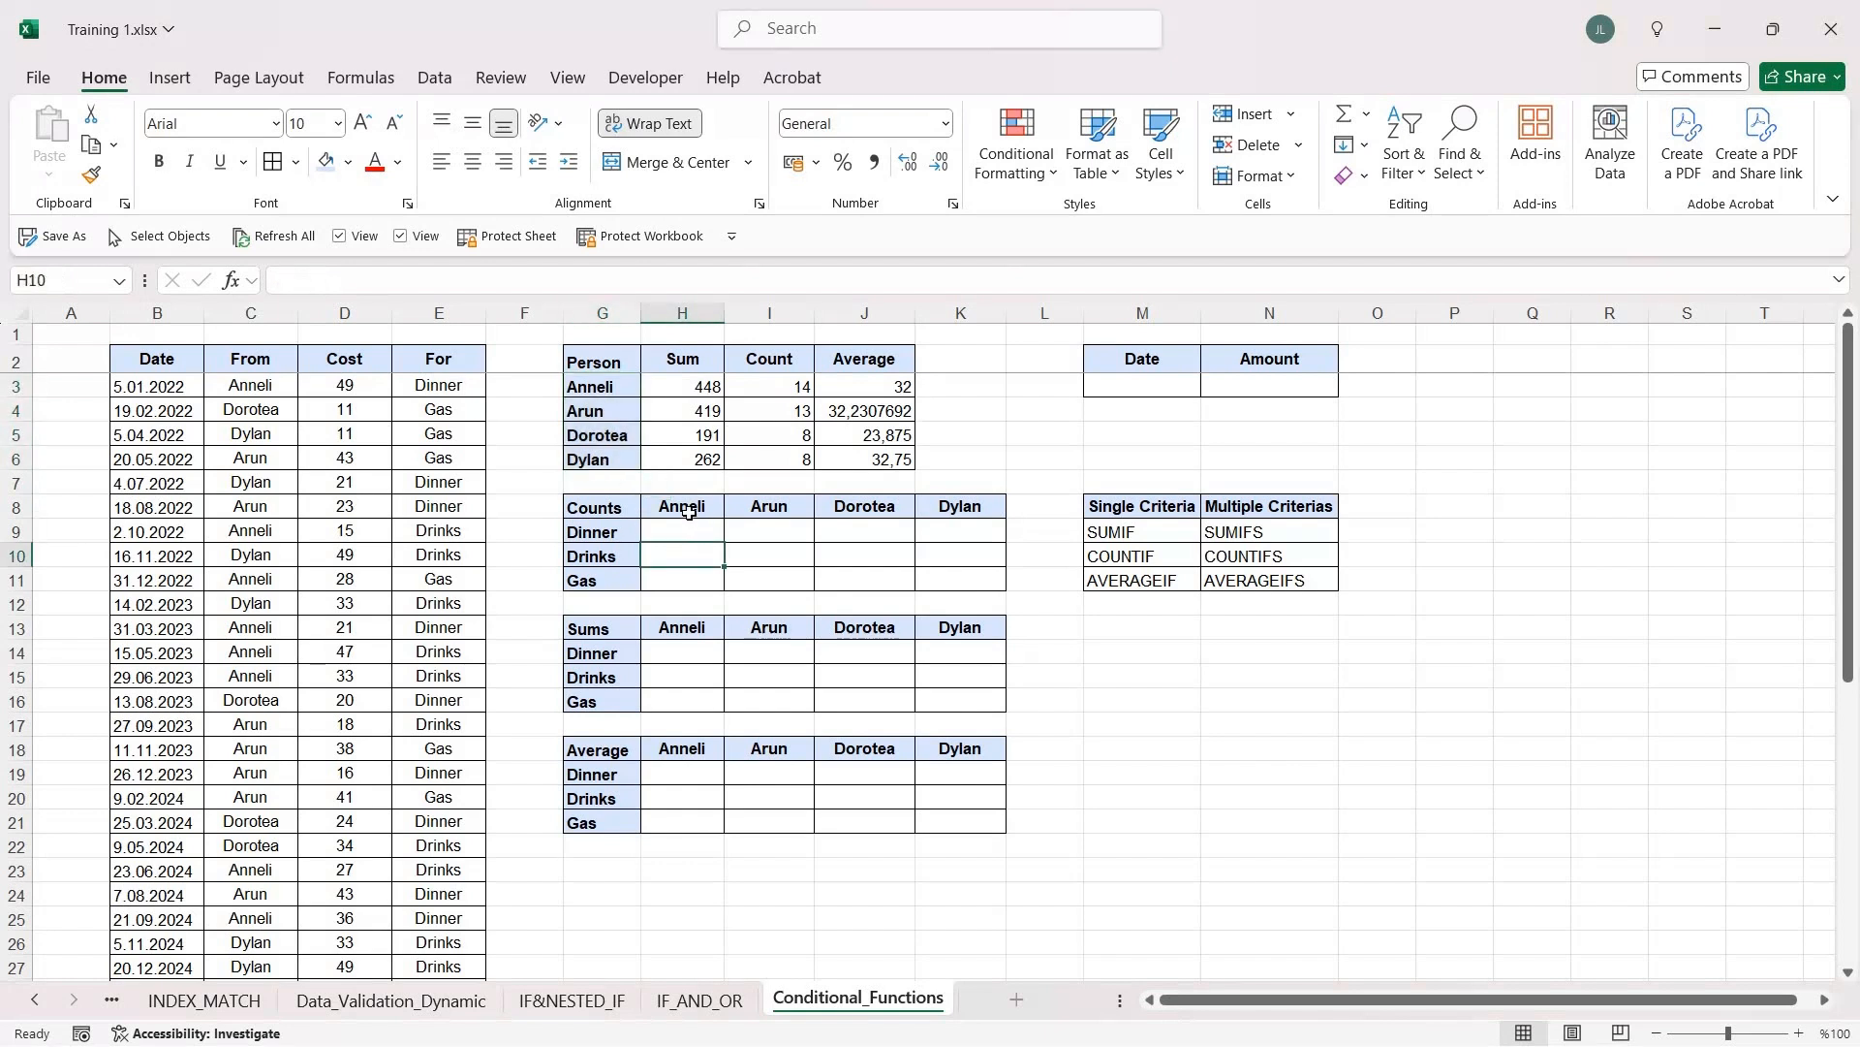
pyautogui.moveTo(682, 506); pyautogui.dragTo(938, 506)
pyautogui.moveTo(616, 529); pyautogui.dragTo(618, 578)
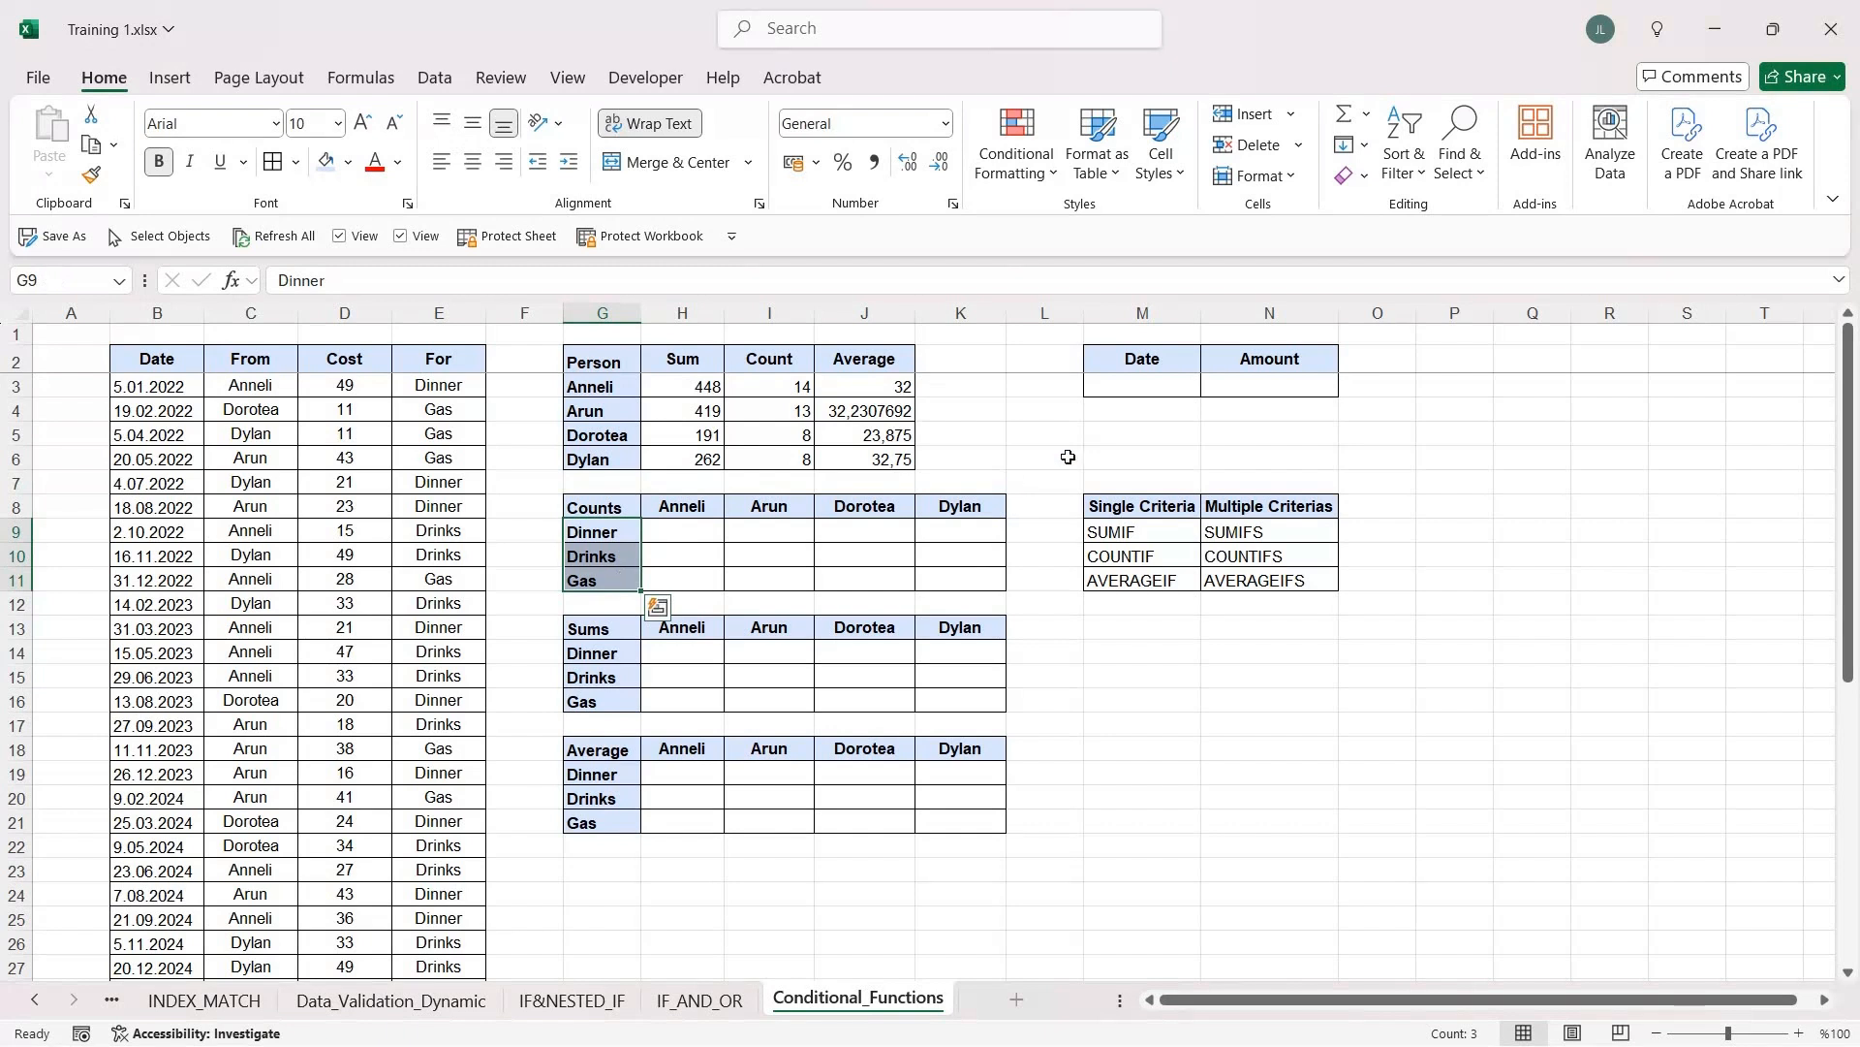
# Step: Examine the list of multiple-criteria functions in N8:N11 and the Counts table headings that serve as criteria
pyautogui.click(1216, 388)
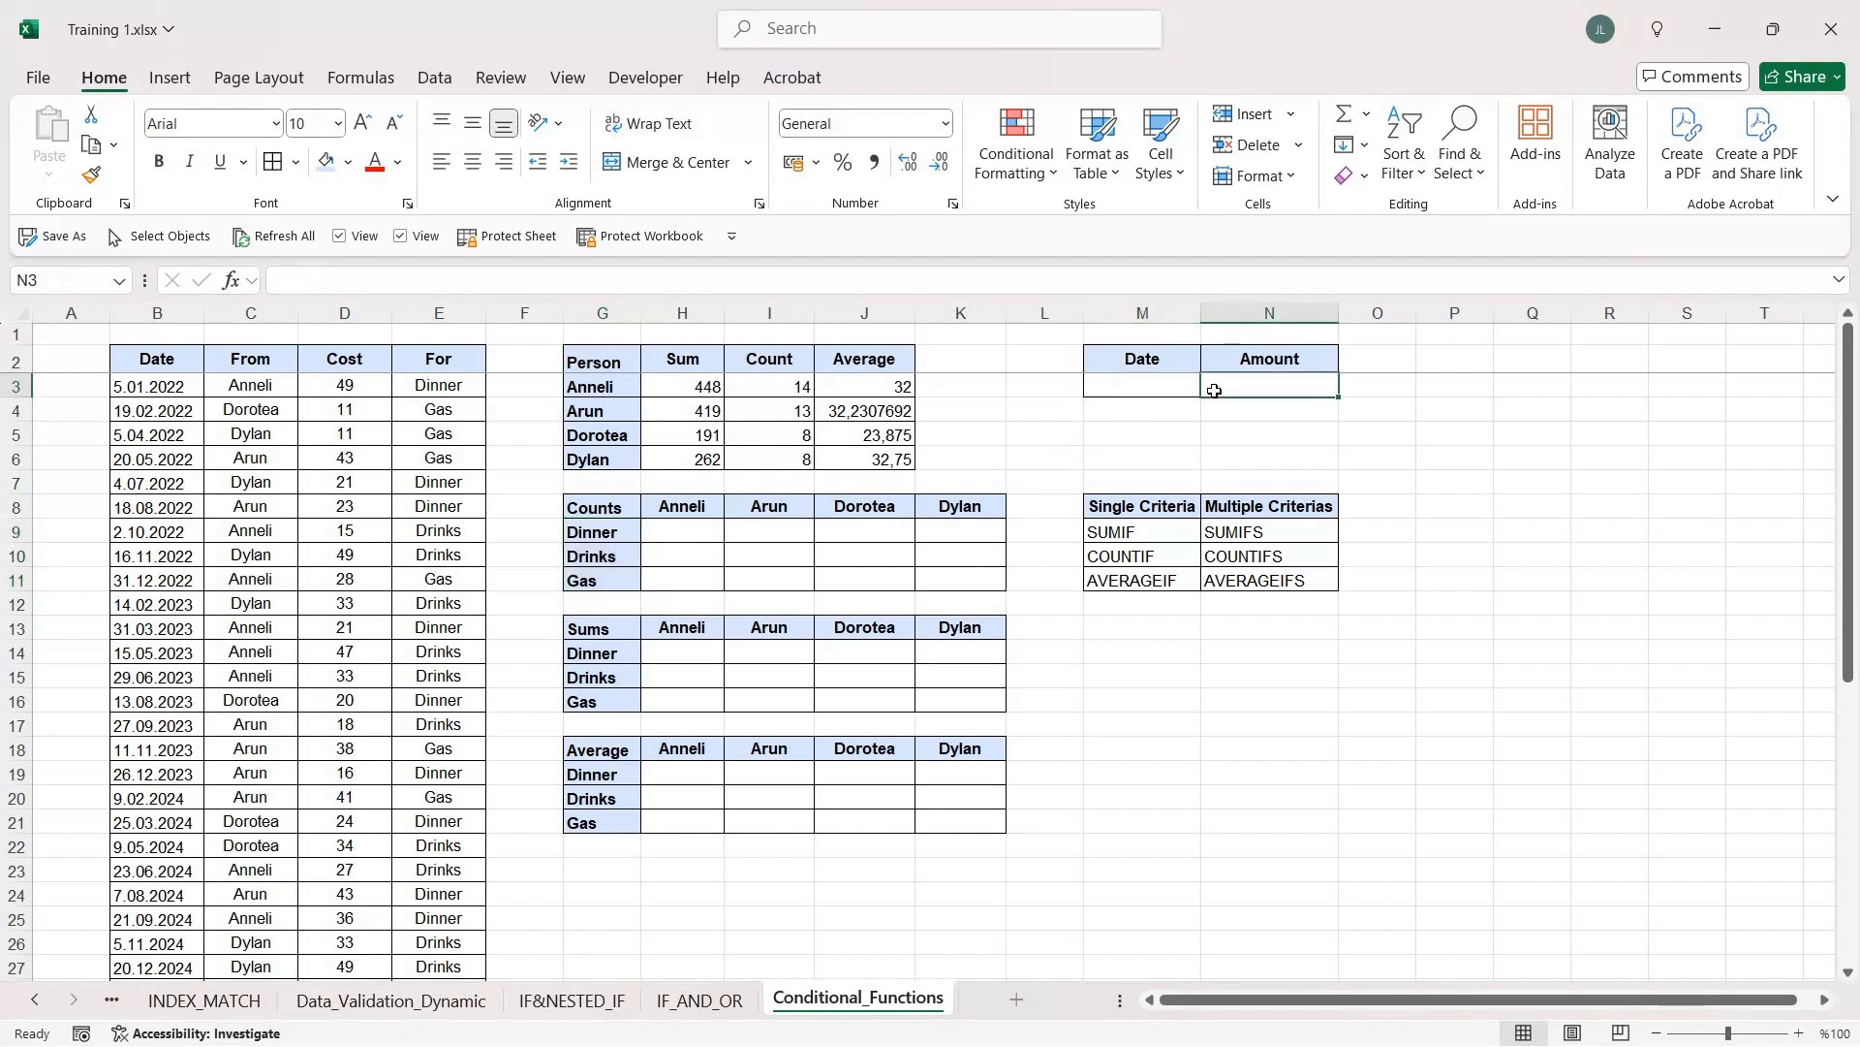
pyautogui.moveTo(1269, 510); pyautogui.dragTo(1269, 580)
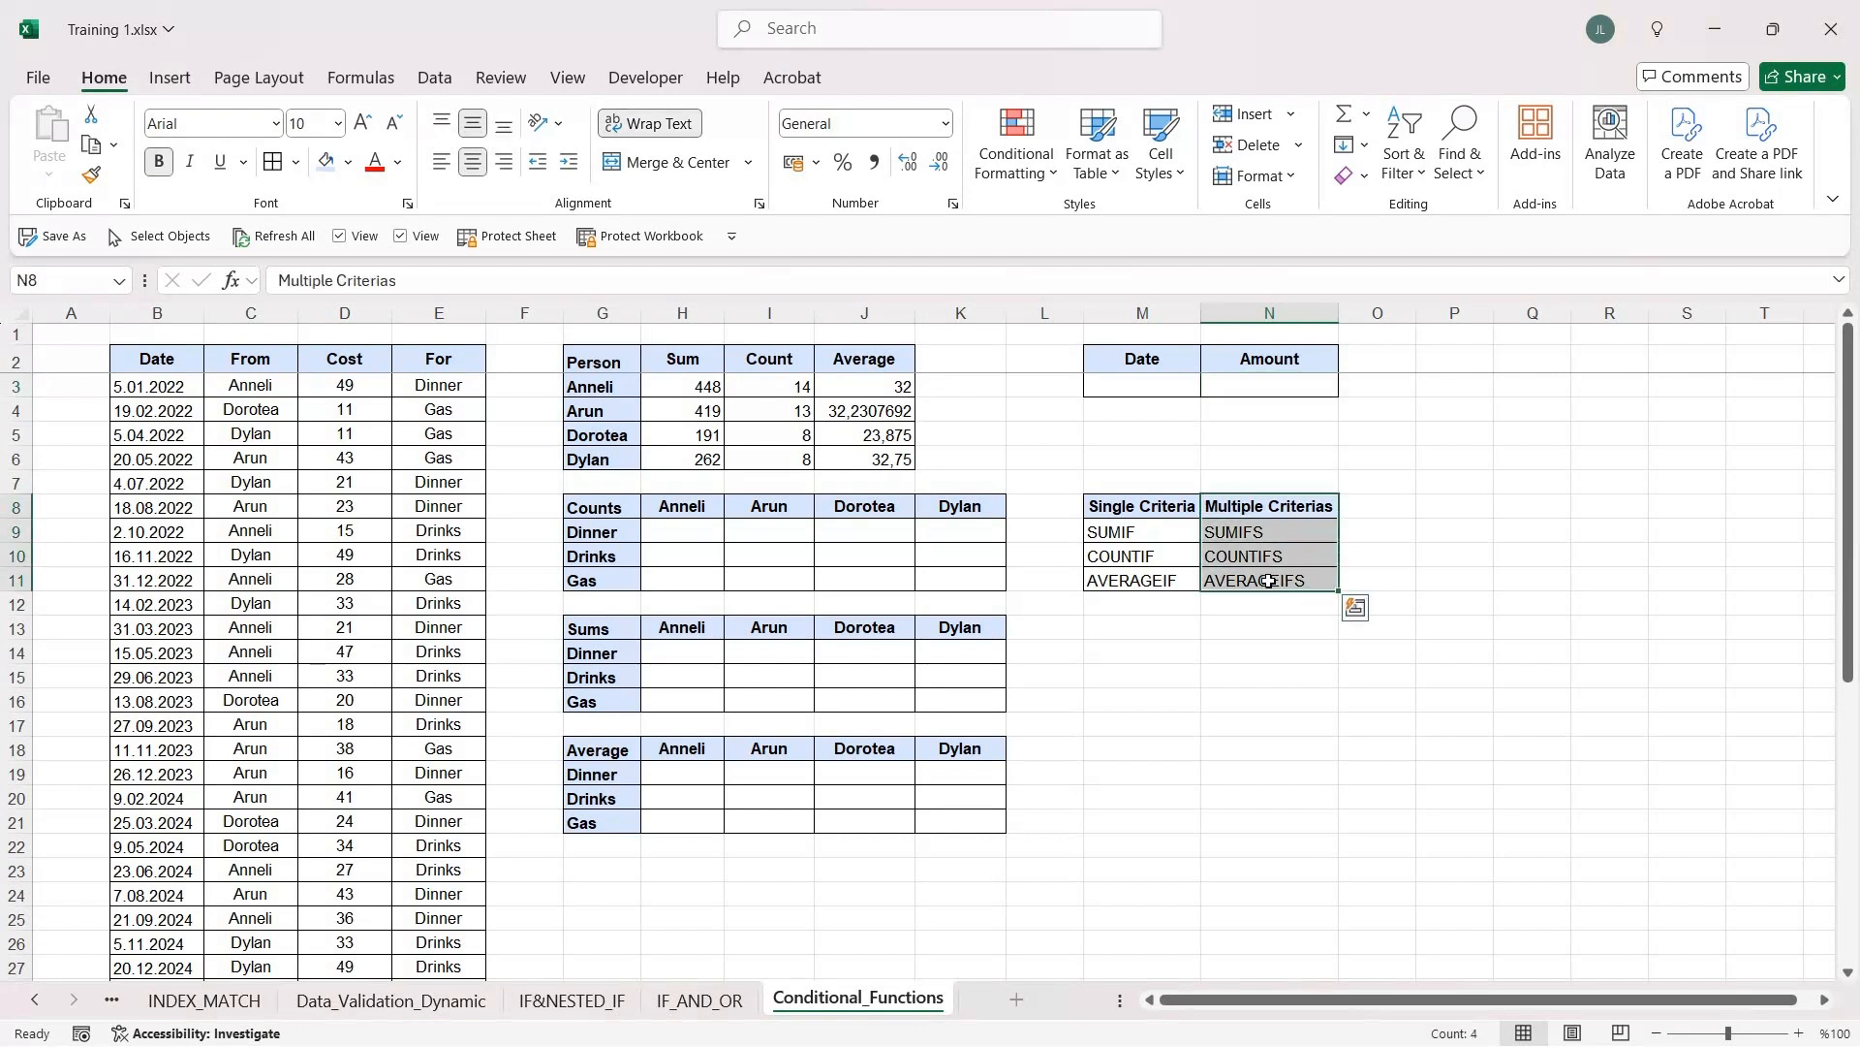
pyautogui.press('Down')
pyautogui.press('Down')
pyautogui.press('Down')
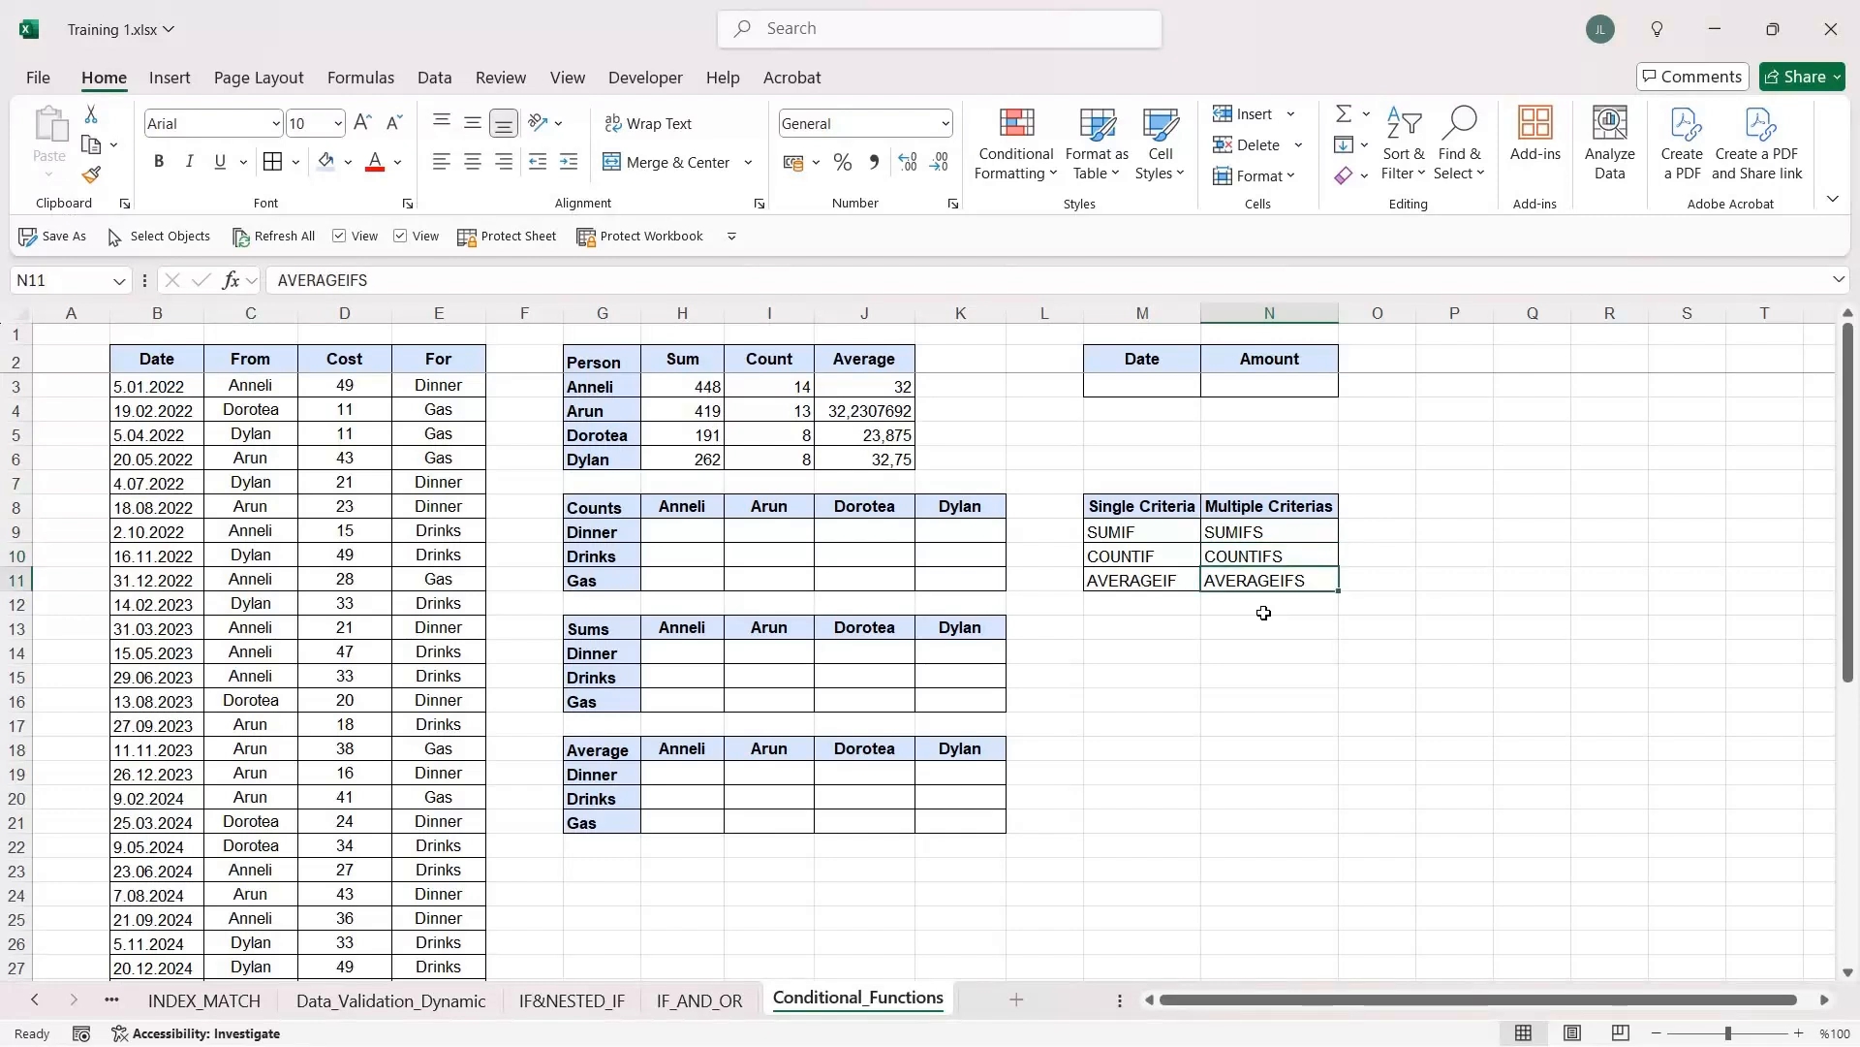
pyautogui.keyDown('shift'); pyautogui.click(1257, 589); pyautogui.keyUp('shift')
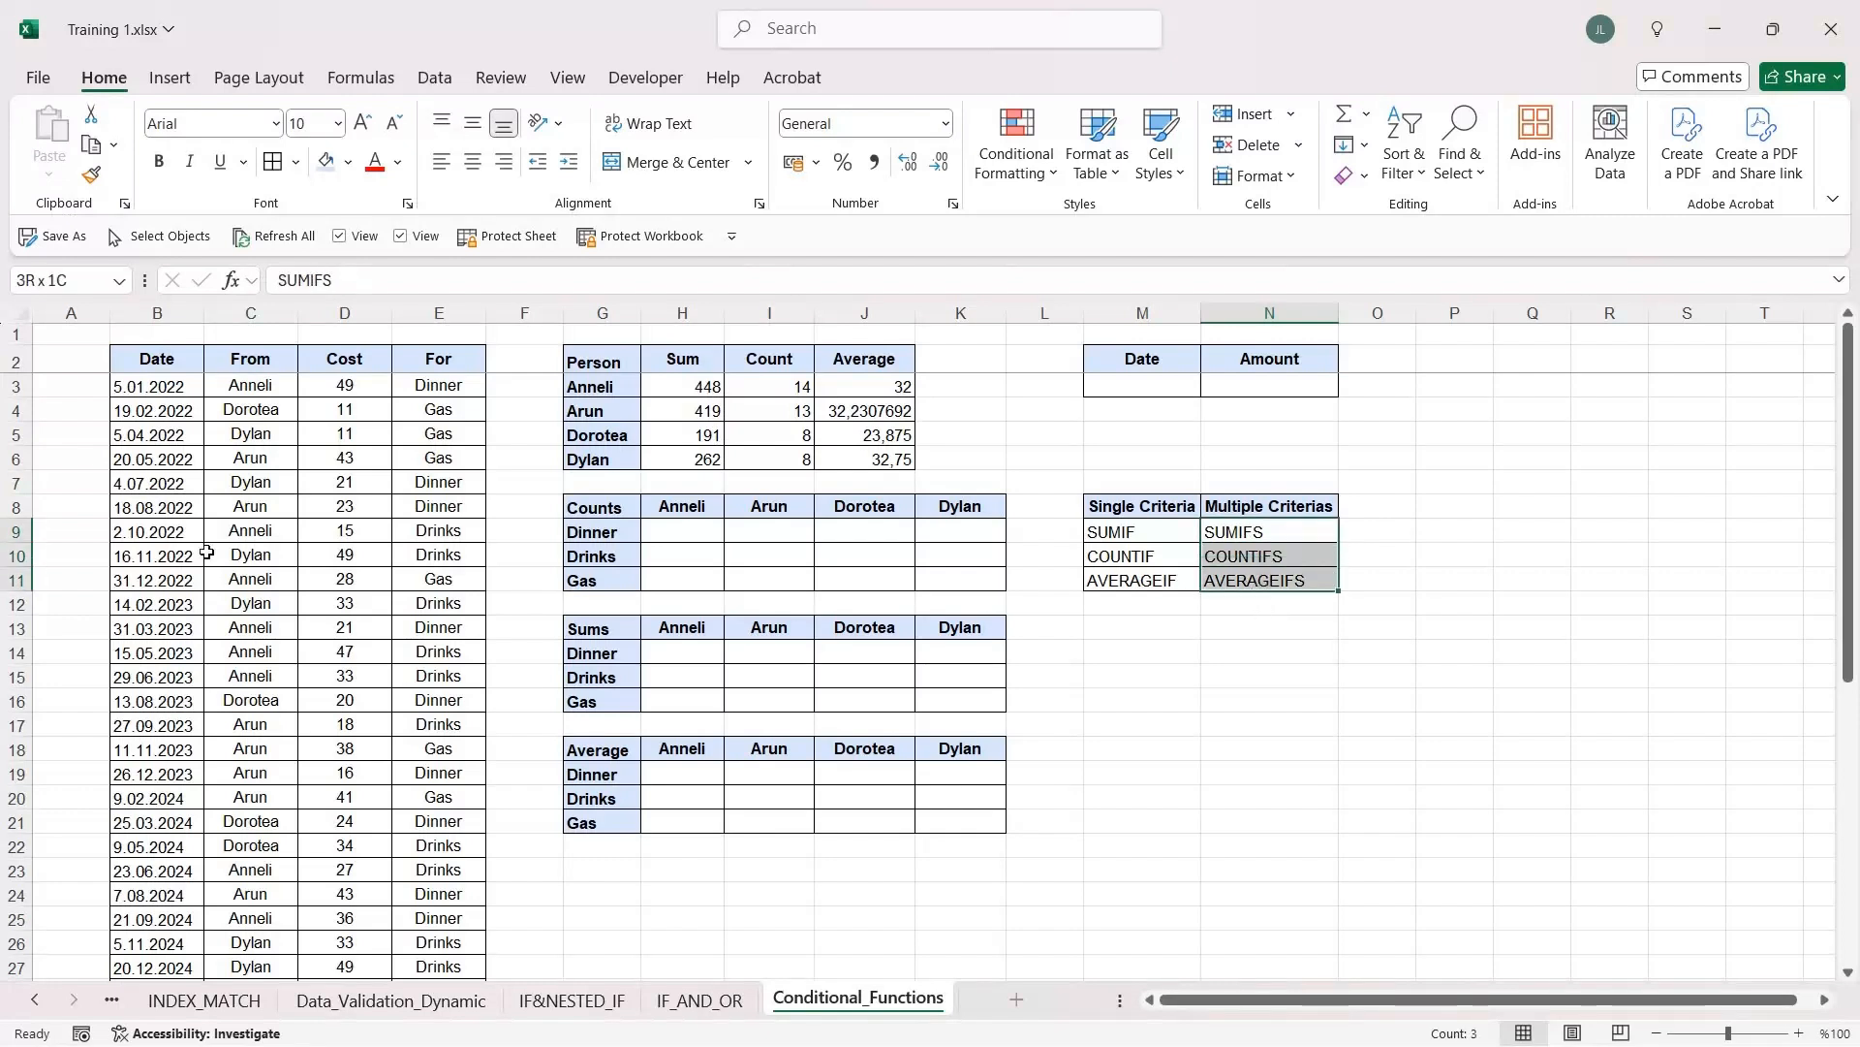
pyautogui.click(665, 528)
pyautogui.moveTo(683, 502); pyautogui.dragTo(954, 505)
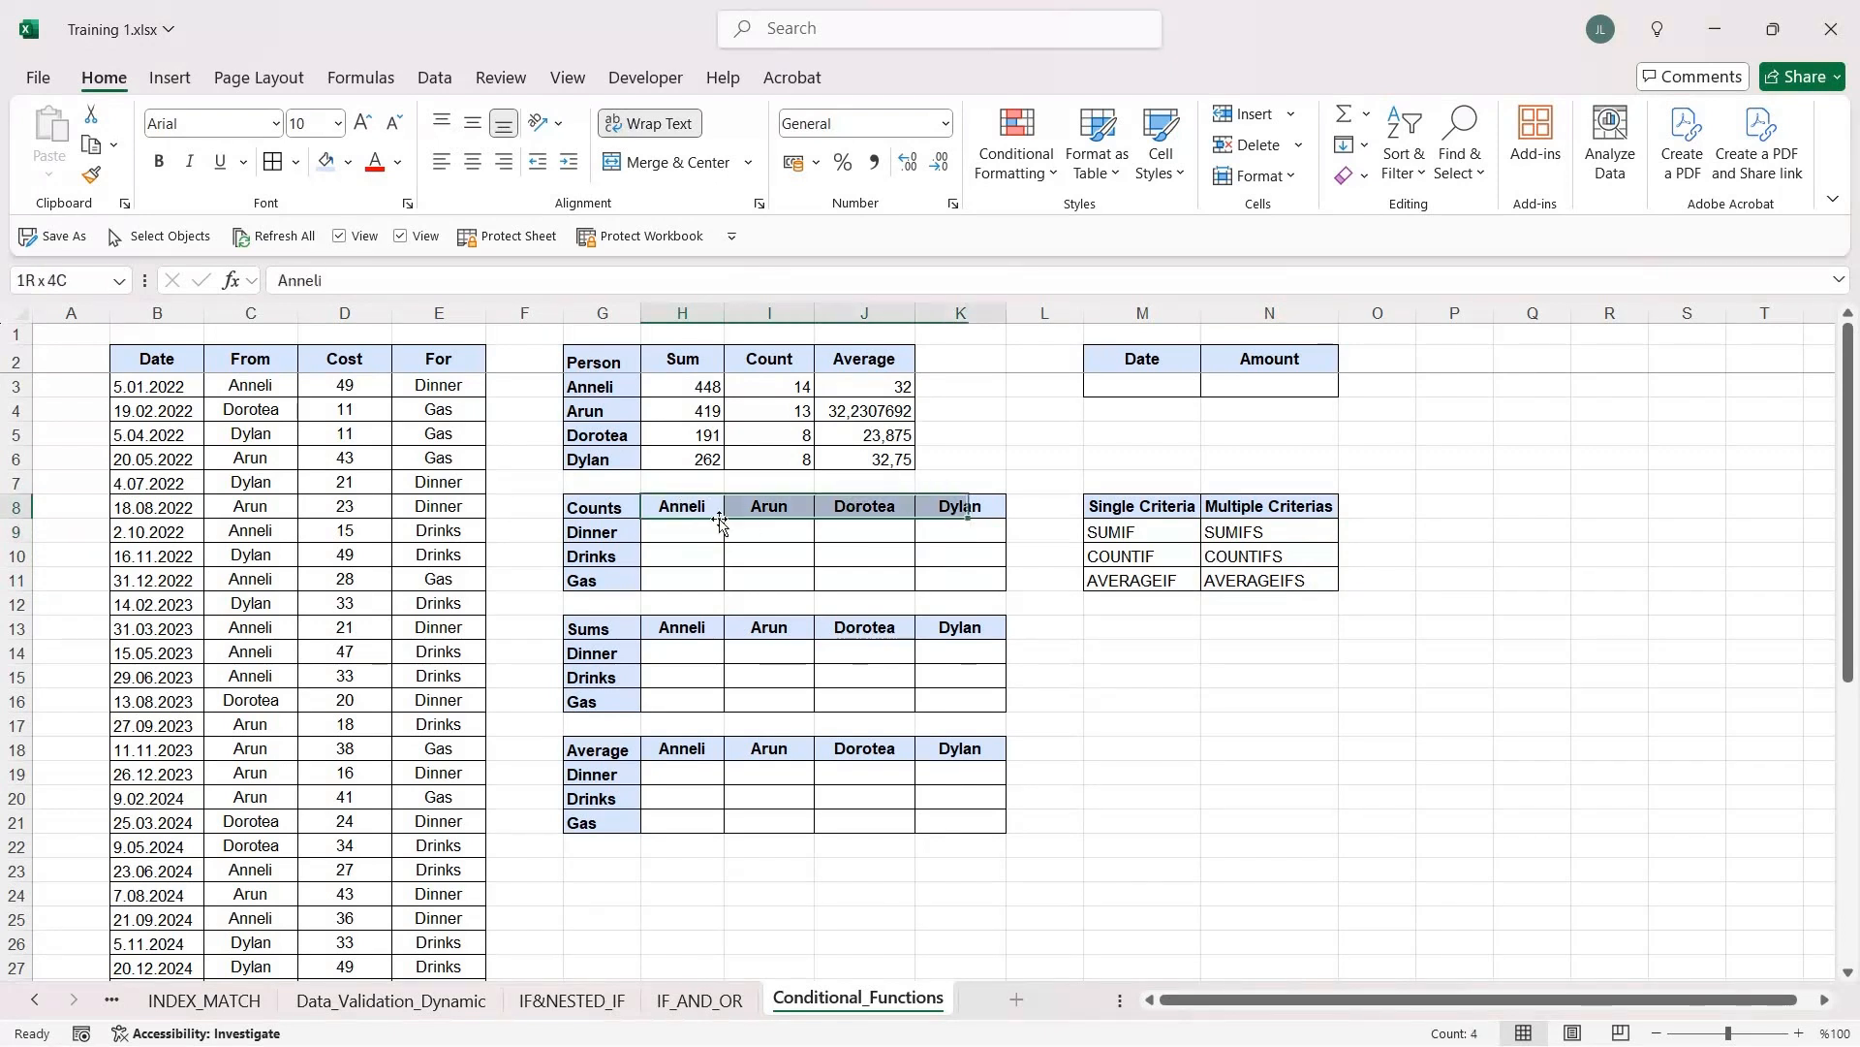
pyautogui.moveTo(602, 530); pyautogui.dragTo(606, 603)
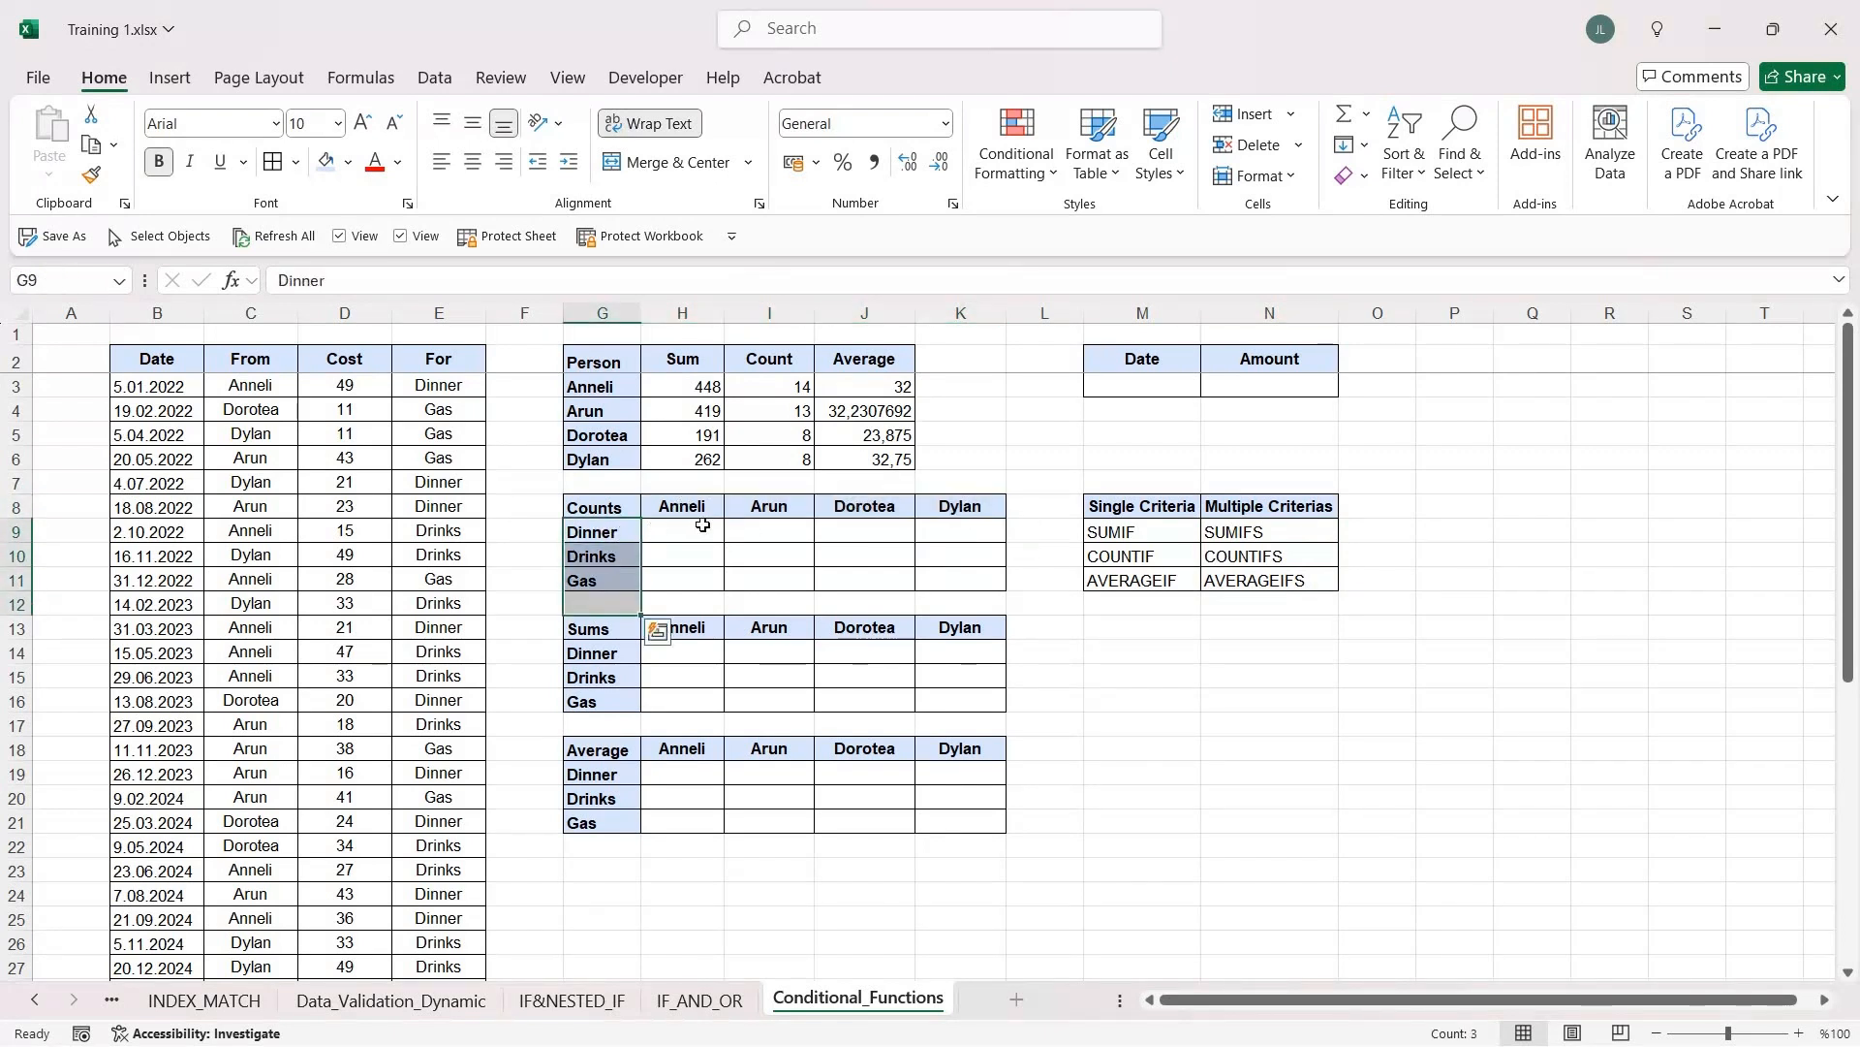
# Step: Start a COUNTIFS formula in H9 with the absolute range $C$3:$C$45 and H8 as the first criterion
pyautogui.click(702, 525)
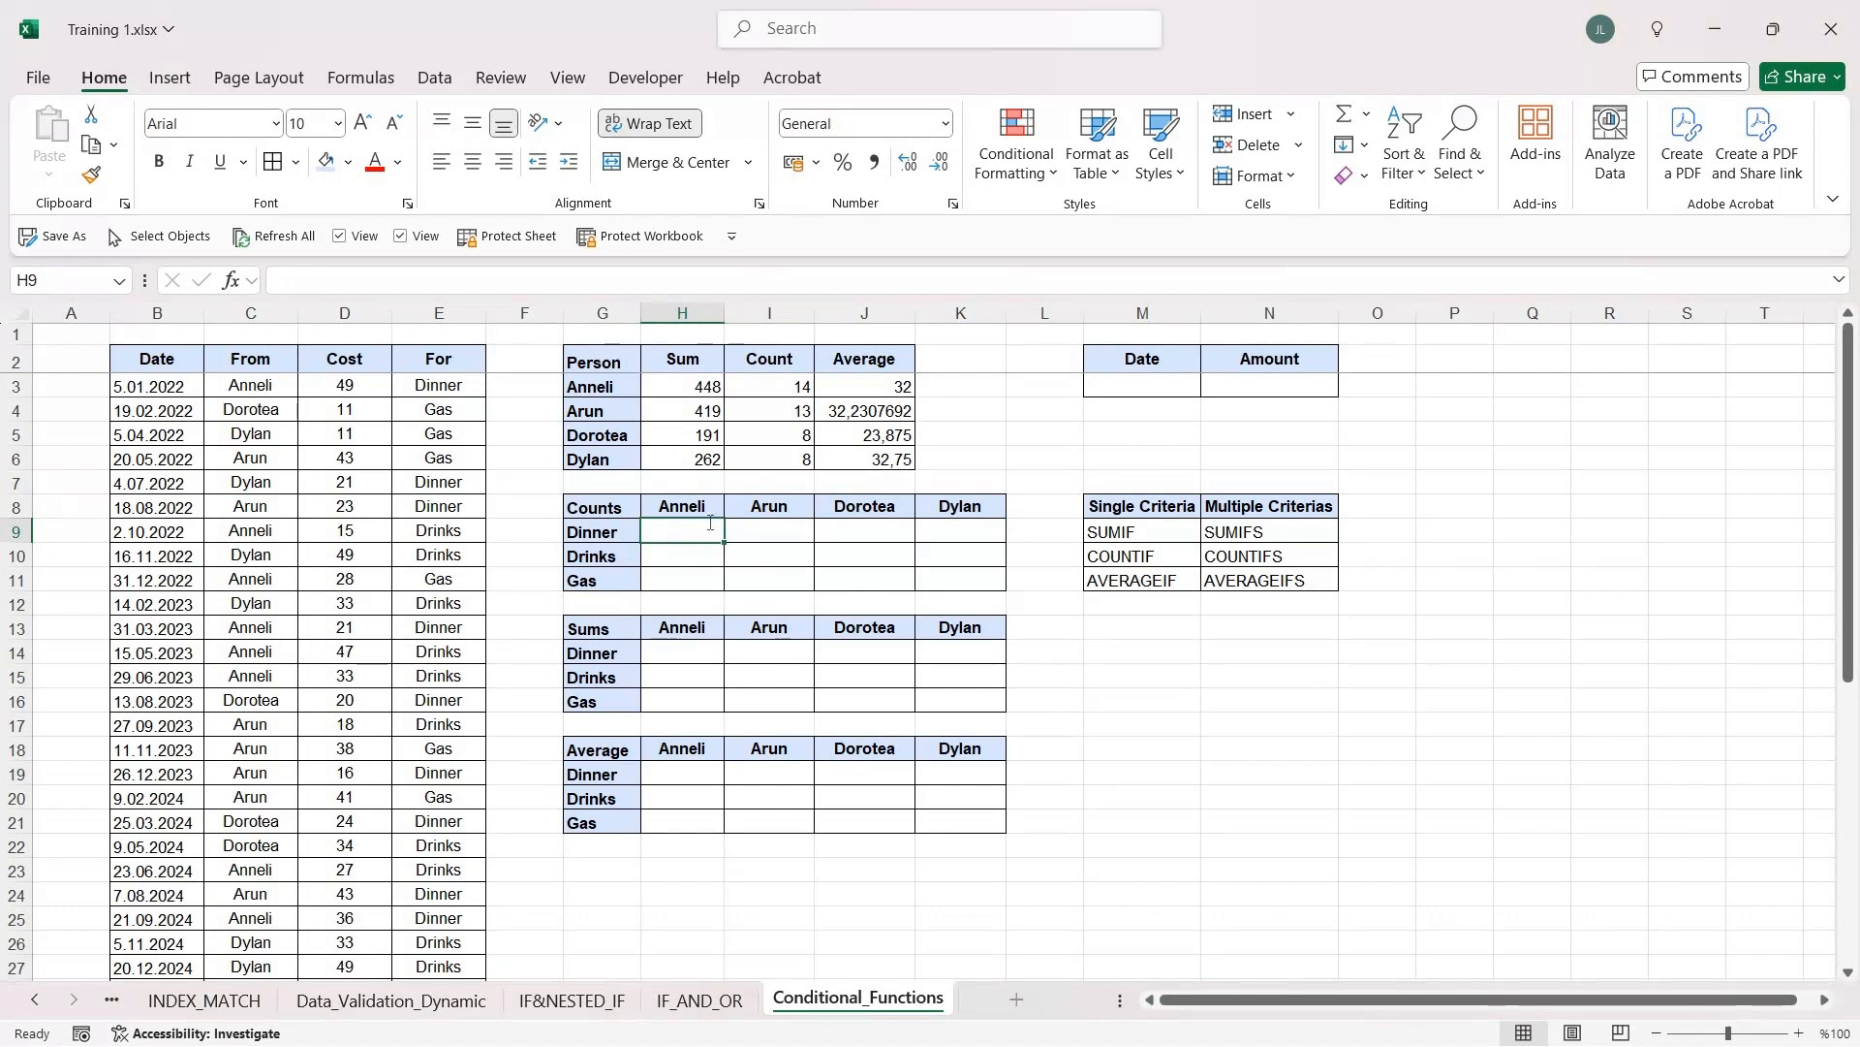
pyautogui.write('=coun')
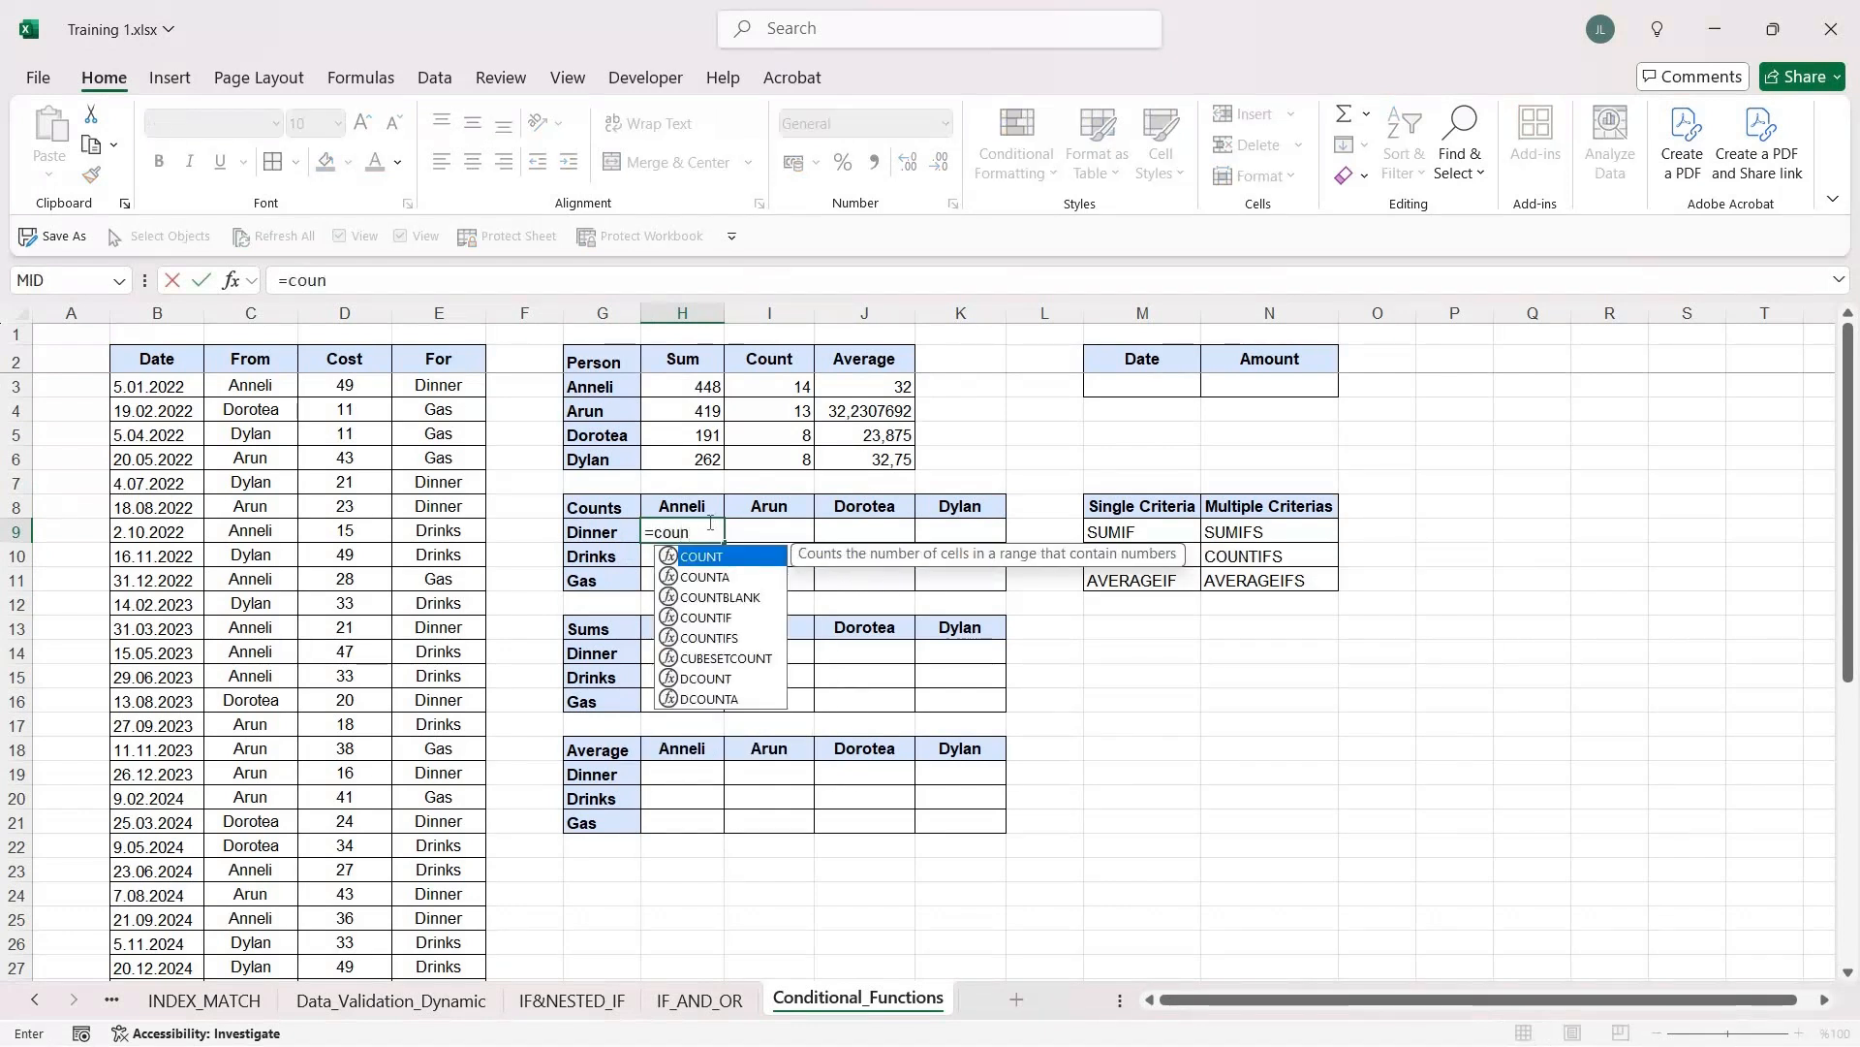
pyautogui.press('Down')
pyautogui.press('Down')
pyautogui.press('Down')
pyautogui.press('Down')
pyautogui.press('Tab')
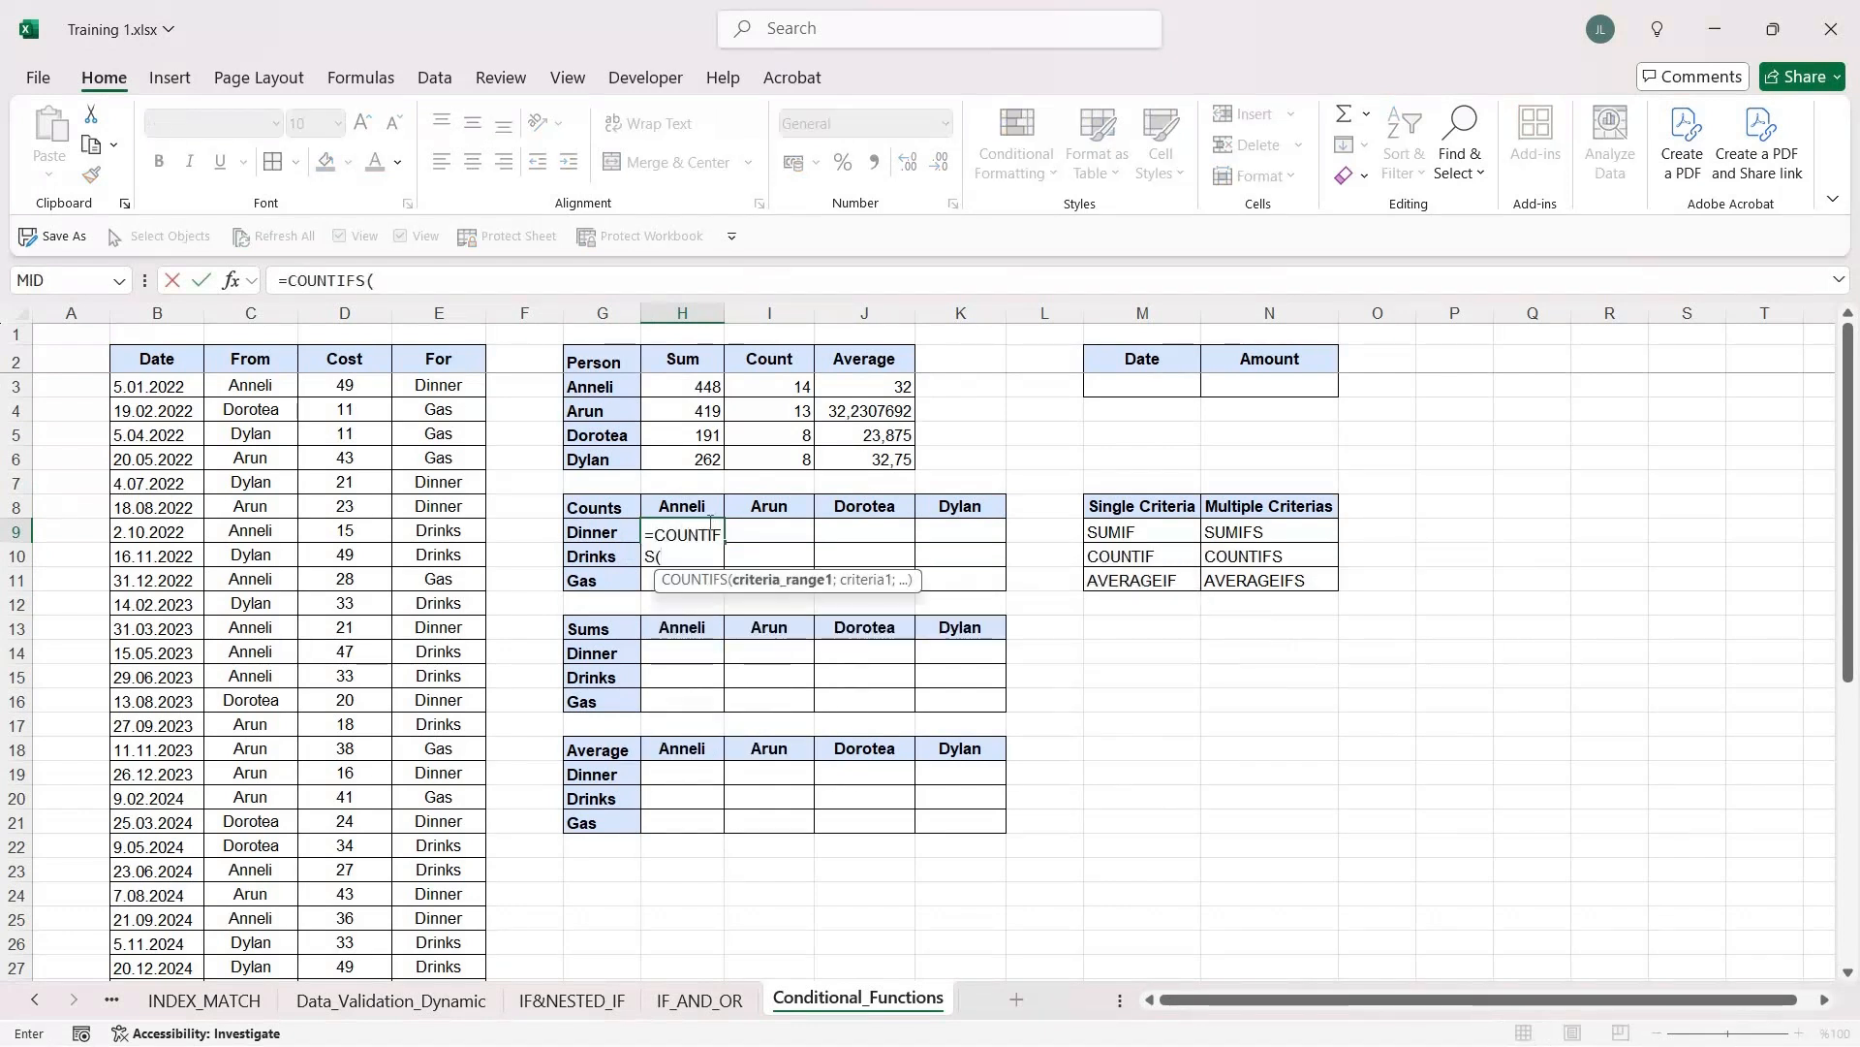
pyautogui.write(';')
pyautogui.press('BackSpace')
pyautogui.click(271, 389)
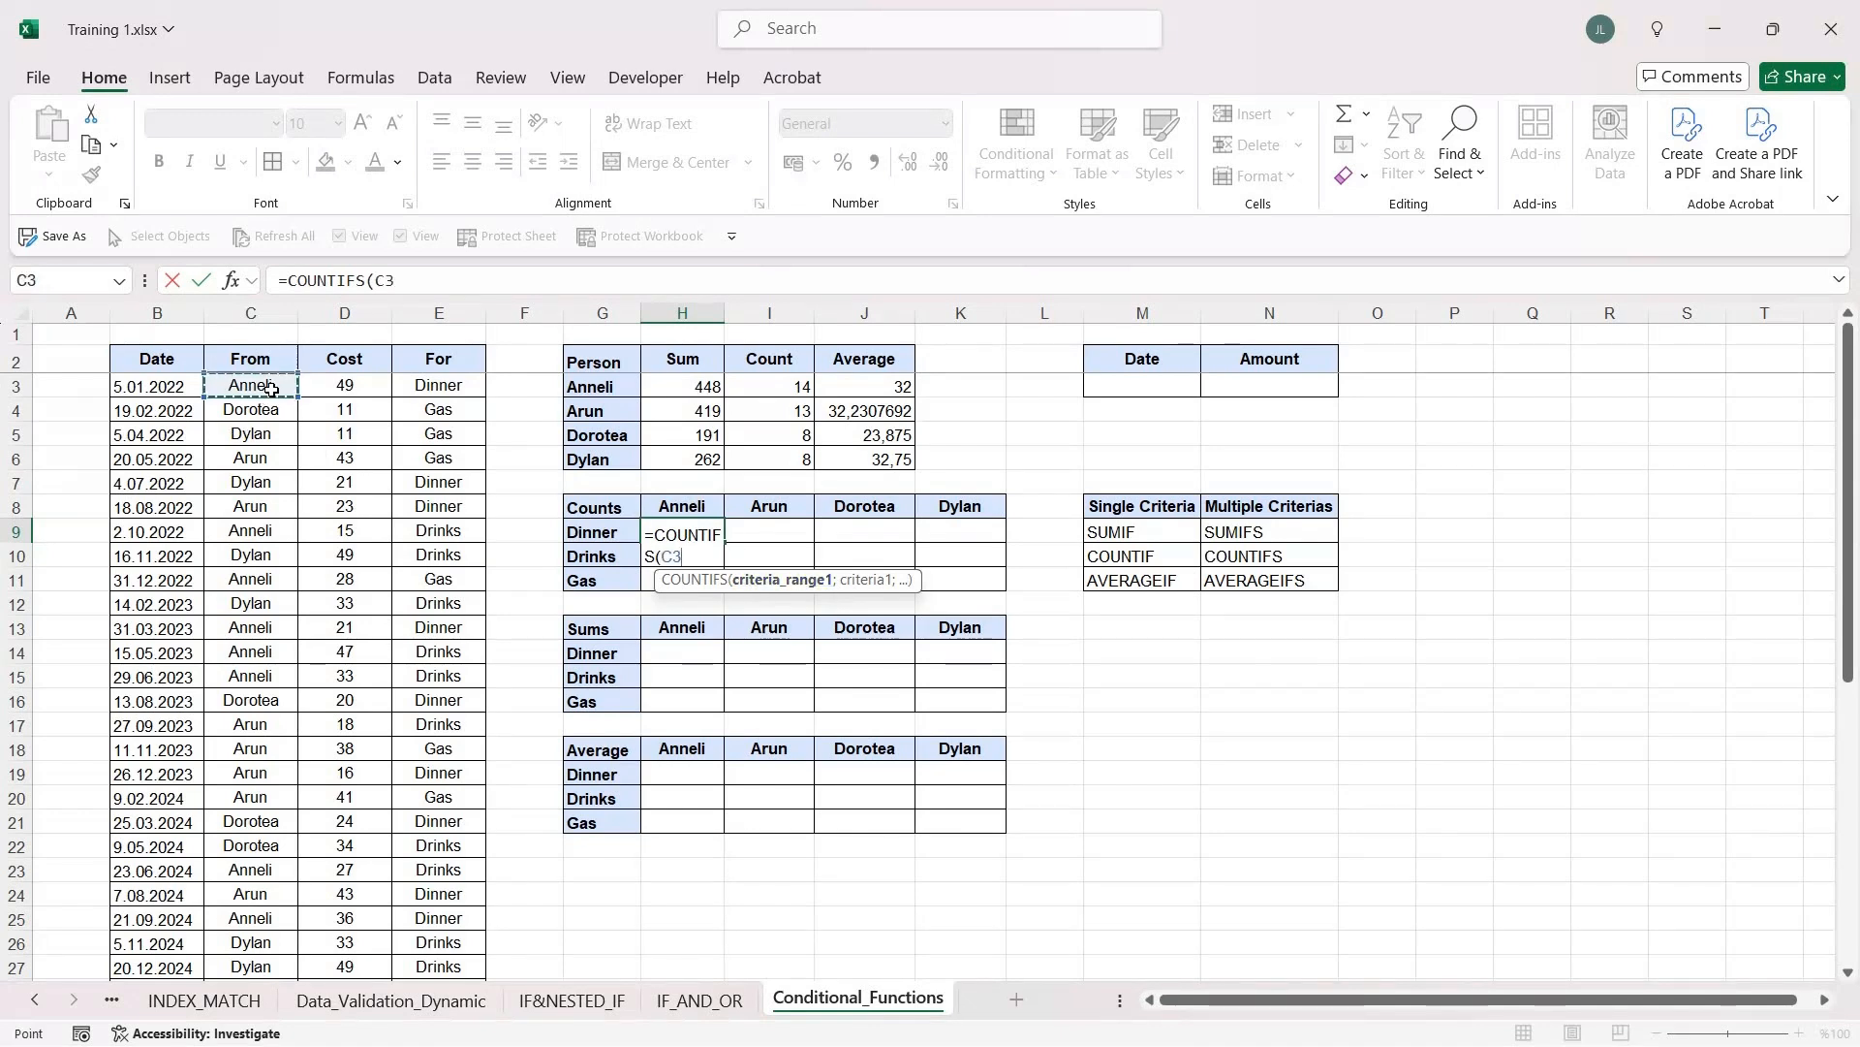
pyautogui.hotkey('ctrl', 'shift', 'Down')
pyautogui.press('F4')
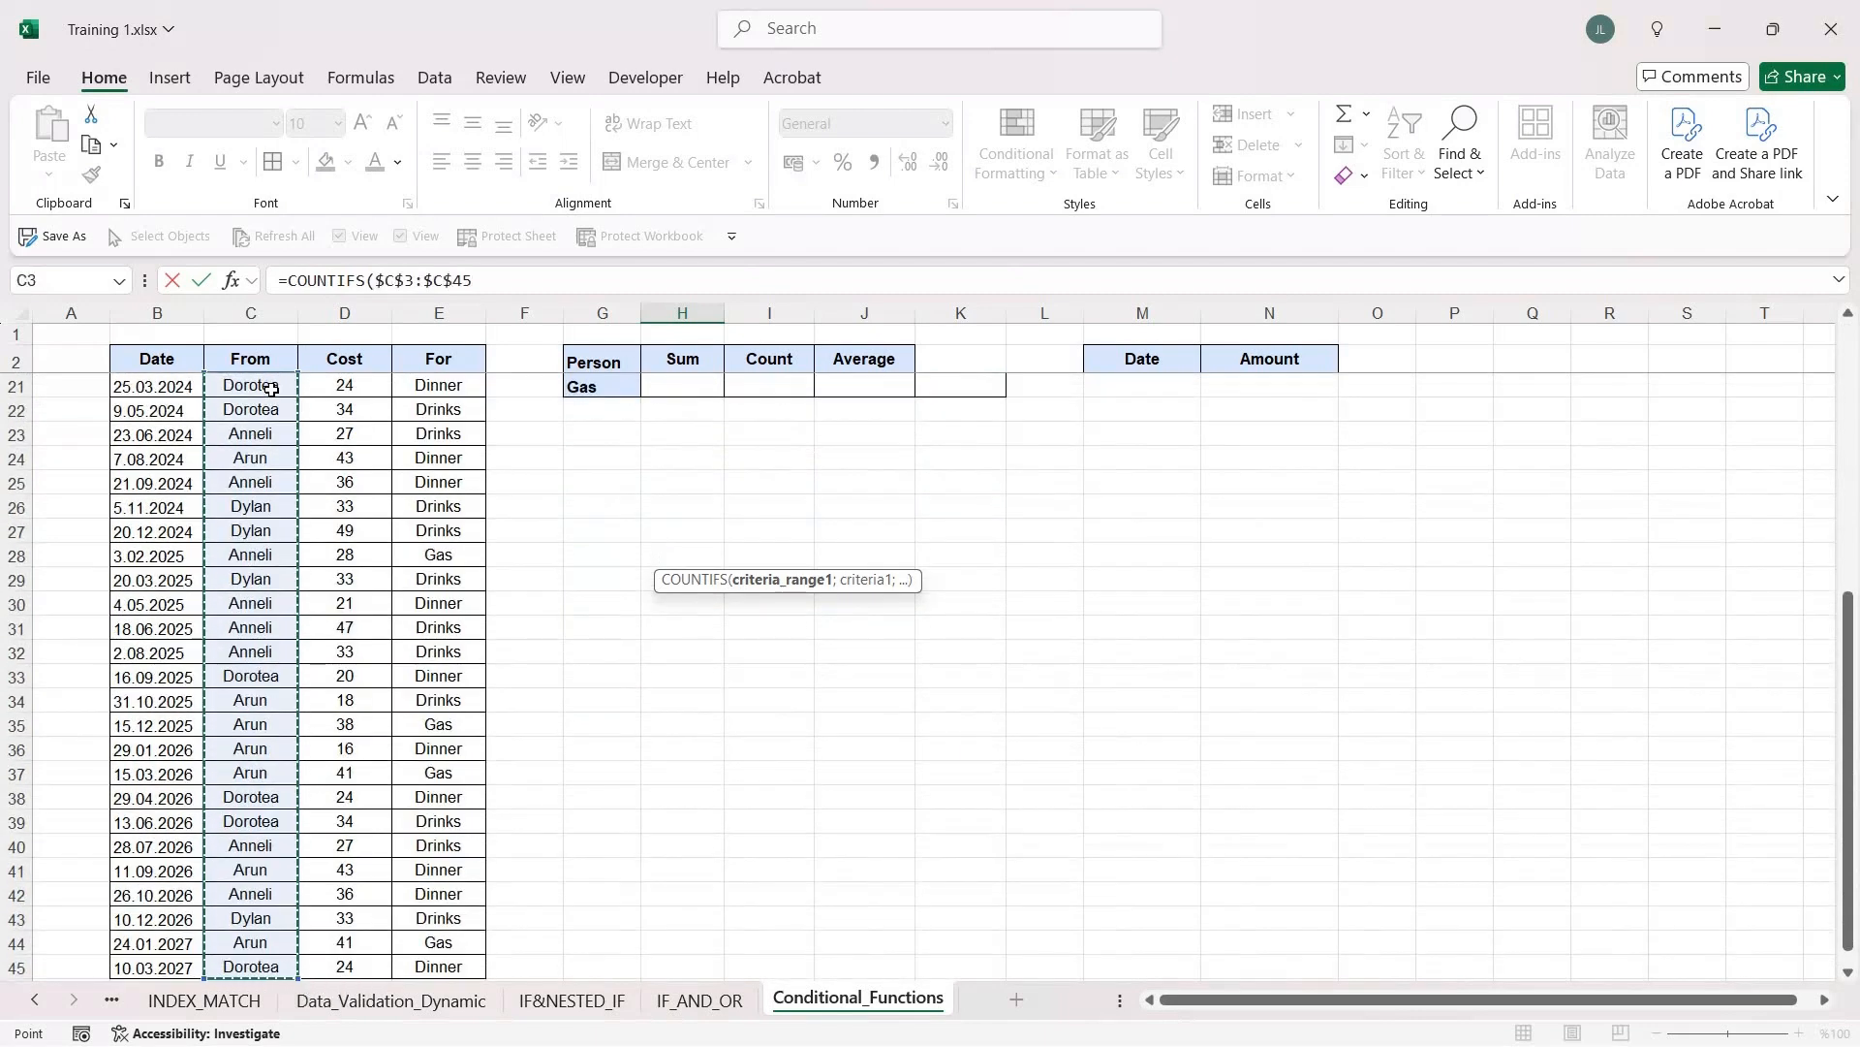
pyautogui.write(';')
pyautogui.scroll(6, 836, 669)
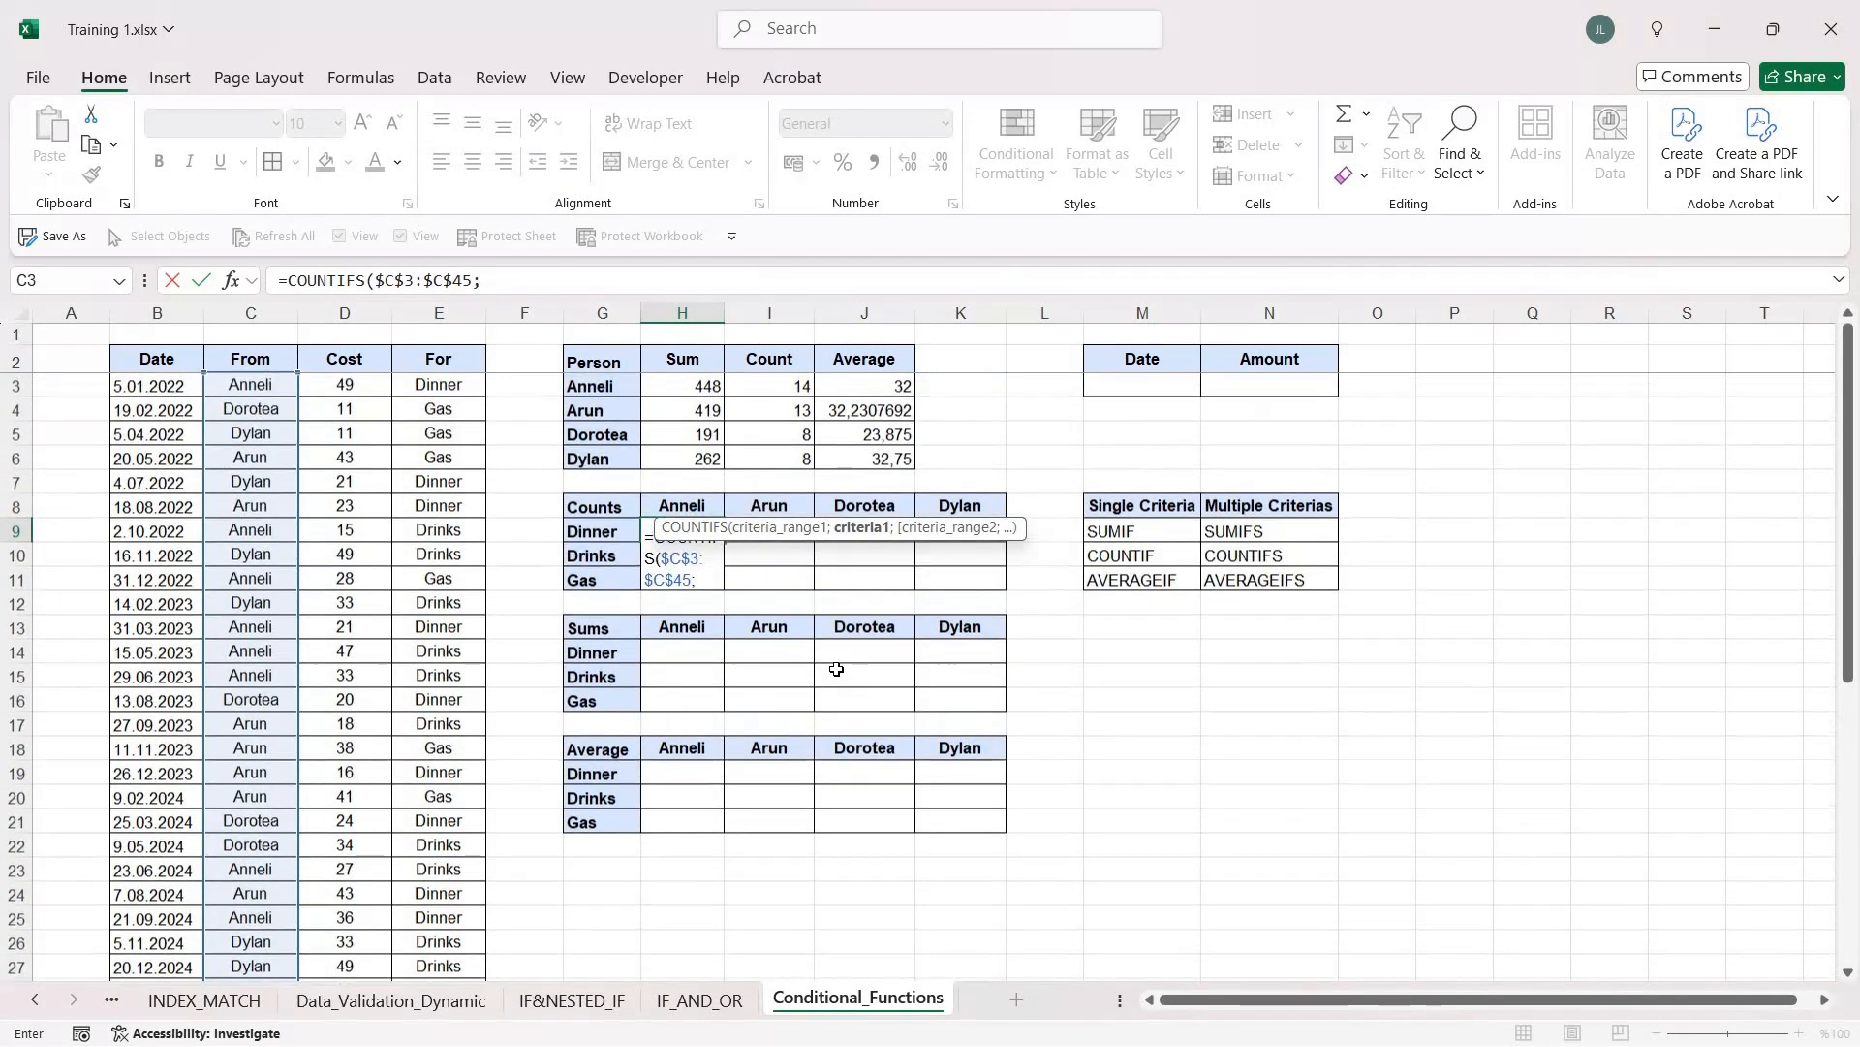
pyautogui.click(689, 505)
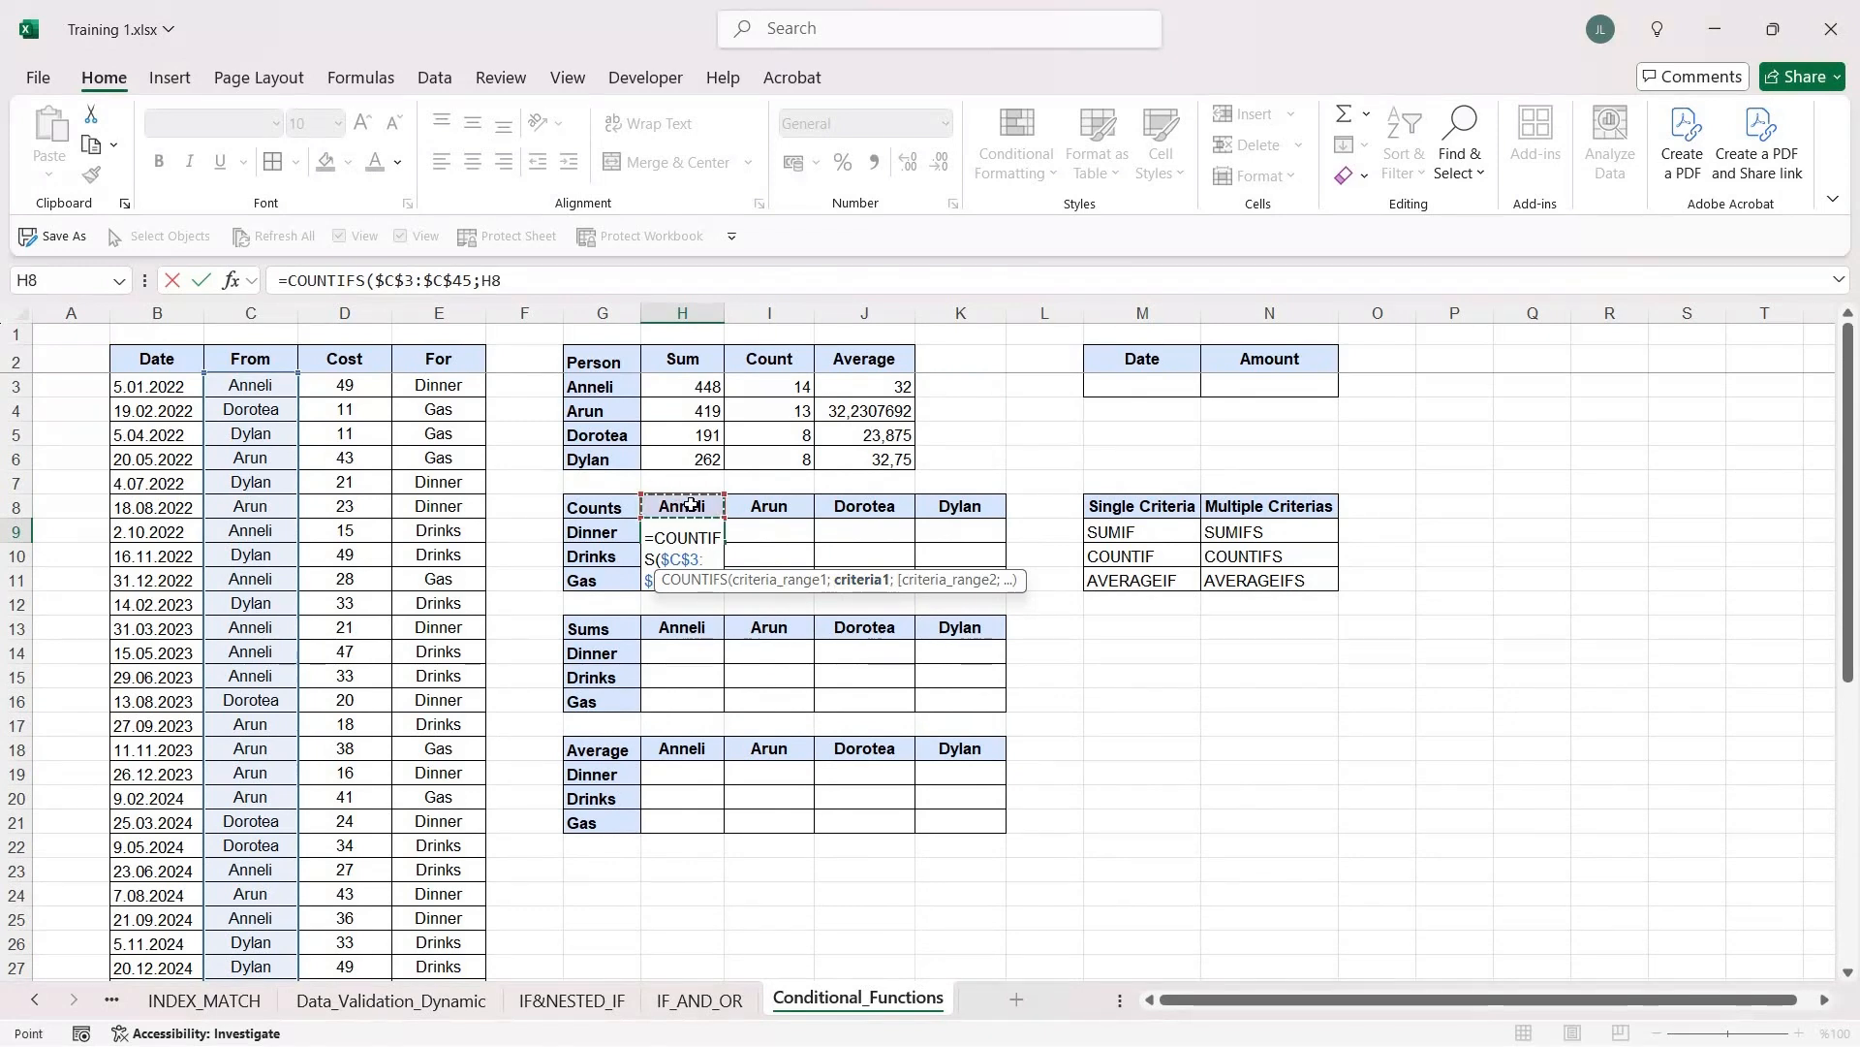
pyautogui.write(';')
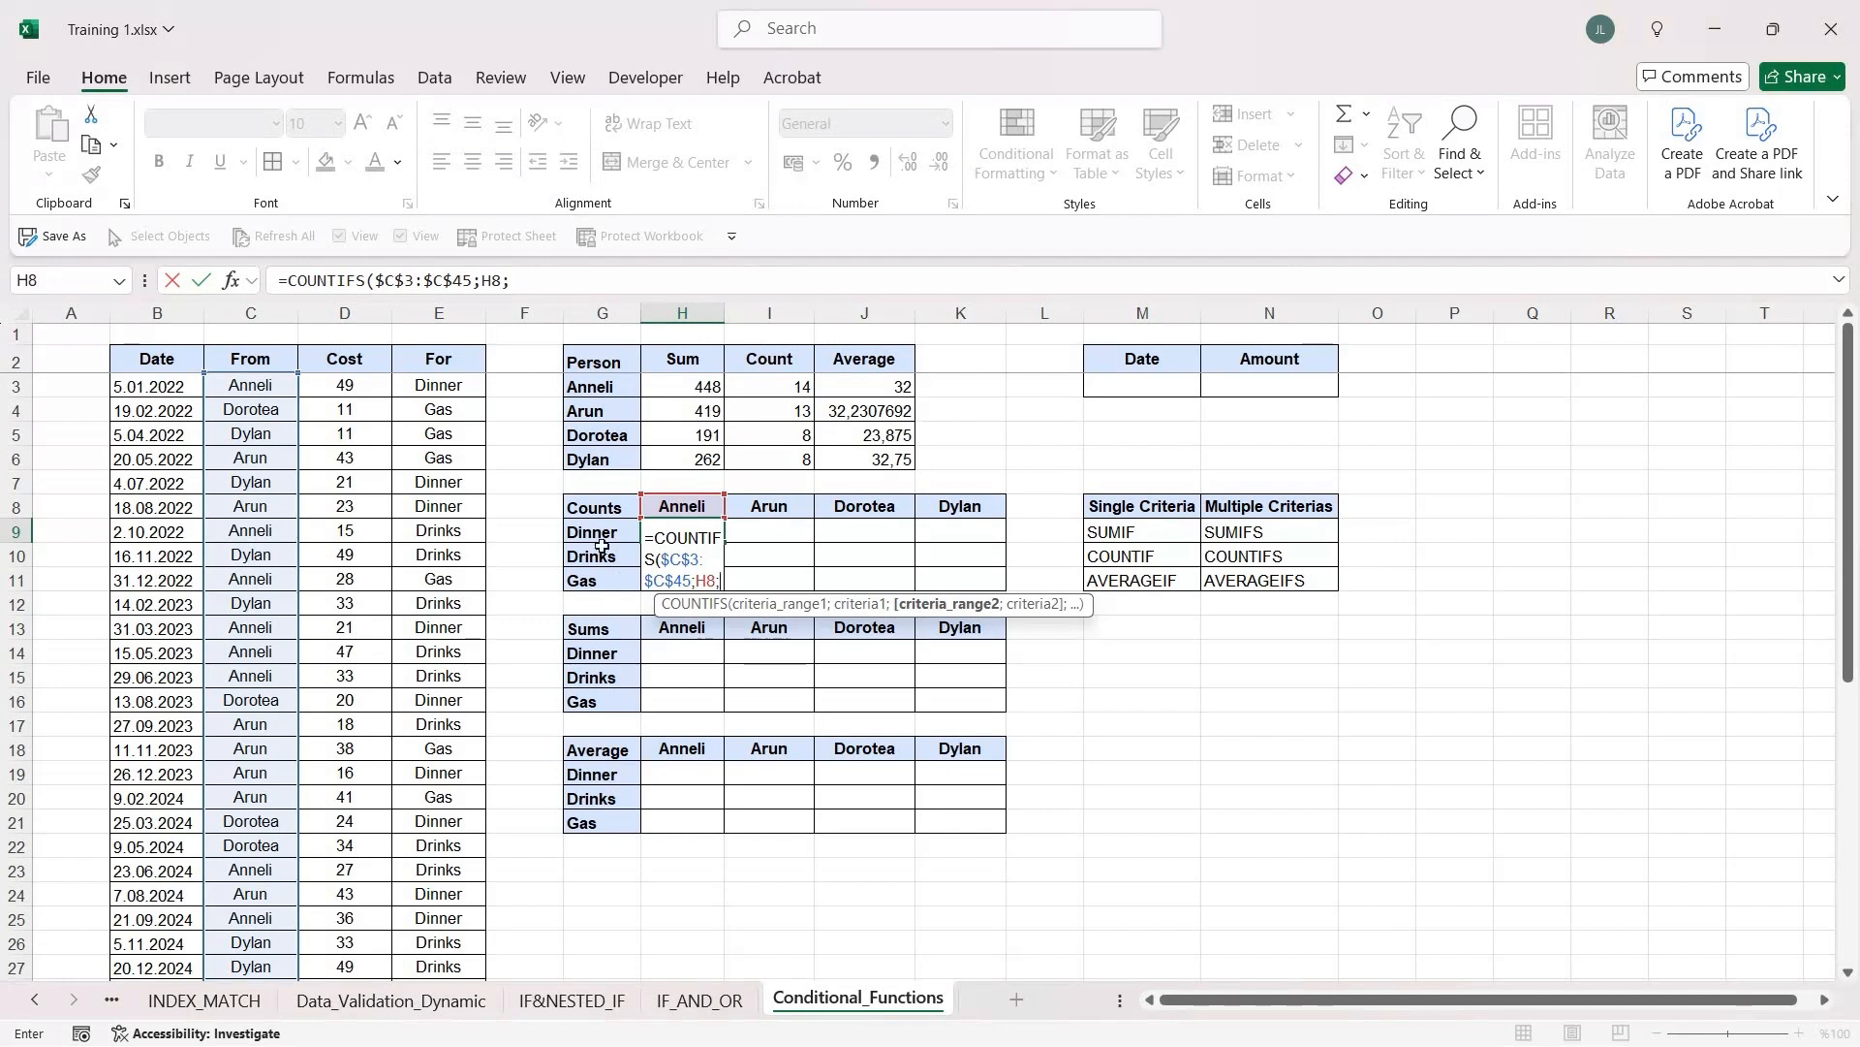
# Step: Complete the COUNTIFS formula in H9 with the absolute range $E$3:$E$45 and G9 as the second criterion
pyautogui.click(431, 386)
pyautogui.hotkey('ctrl', 'shift', 'Down')
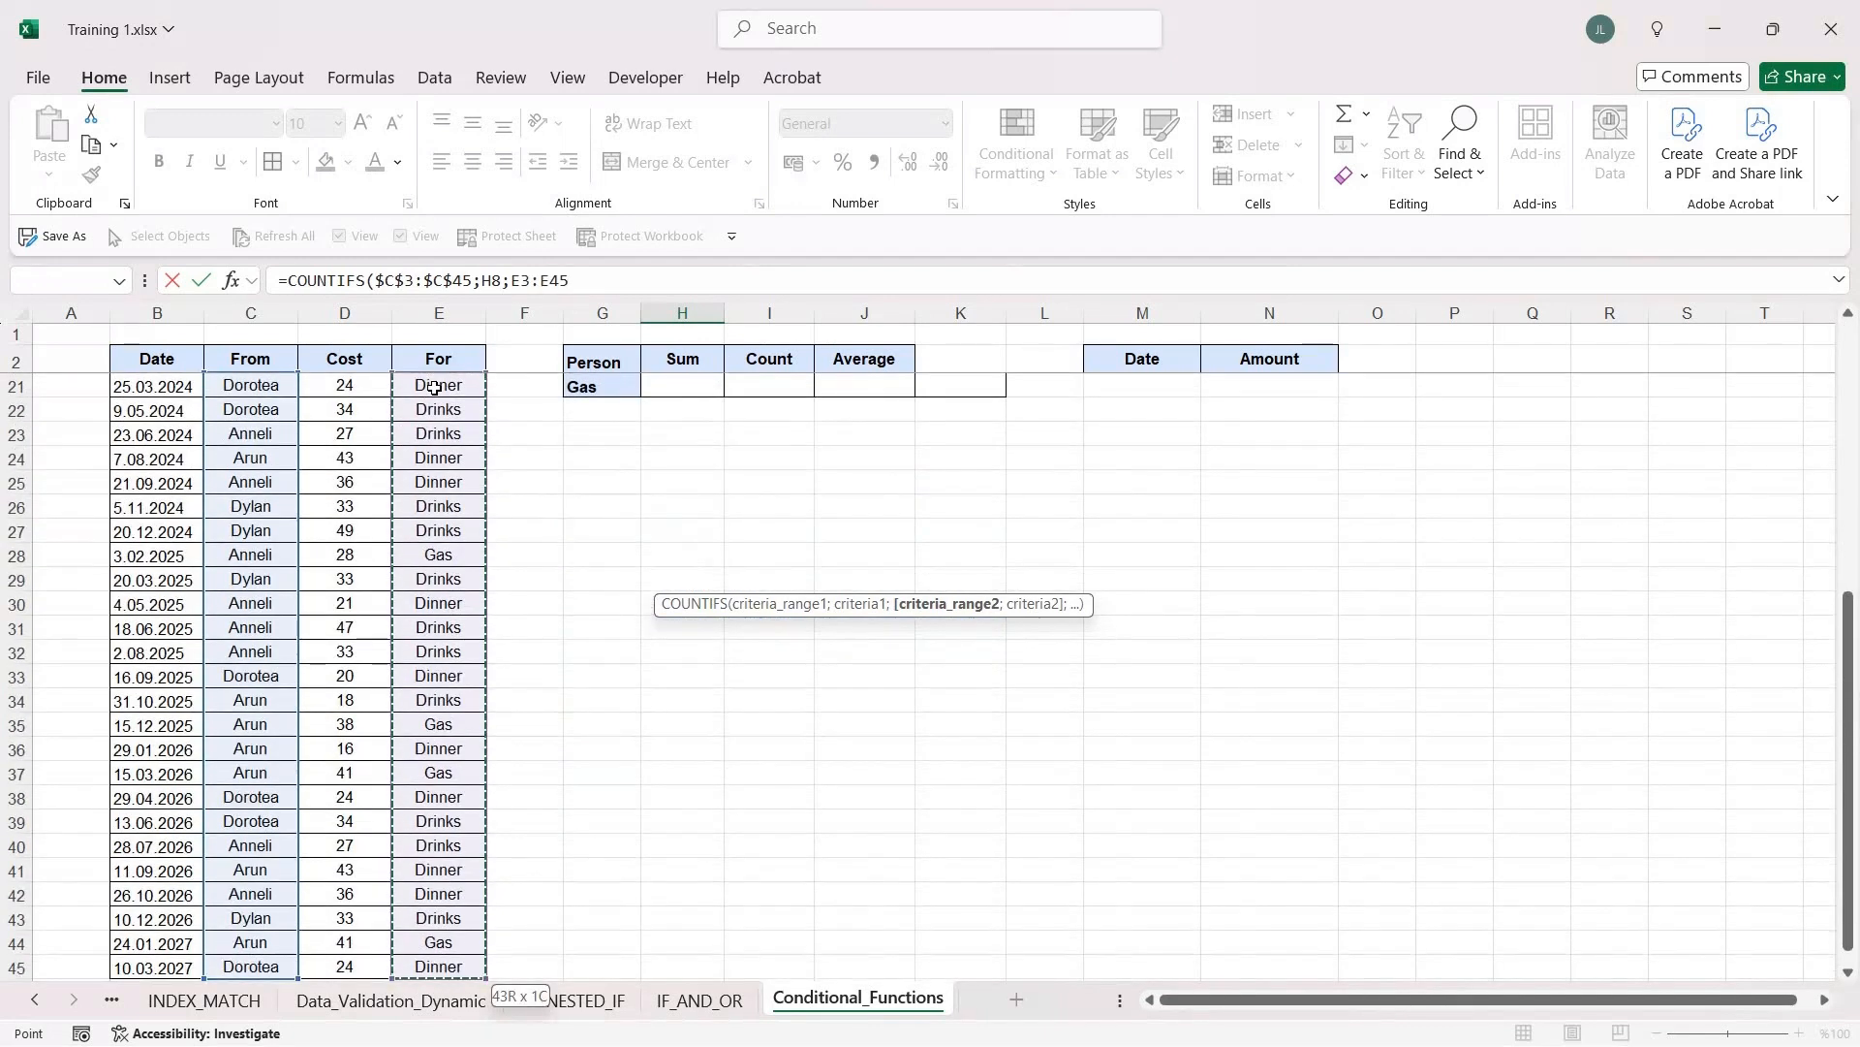
pyautogui.press('F4')
pyautogui.write(';')
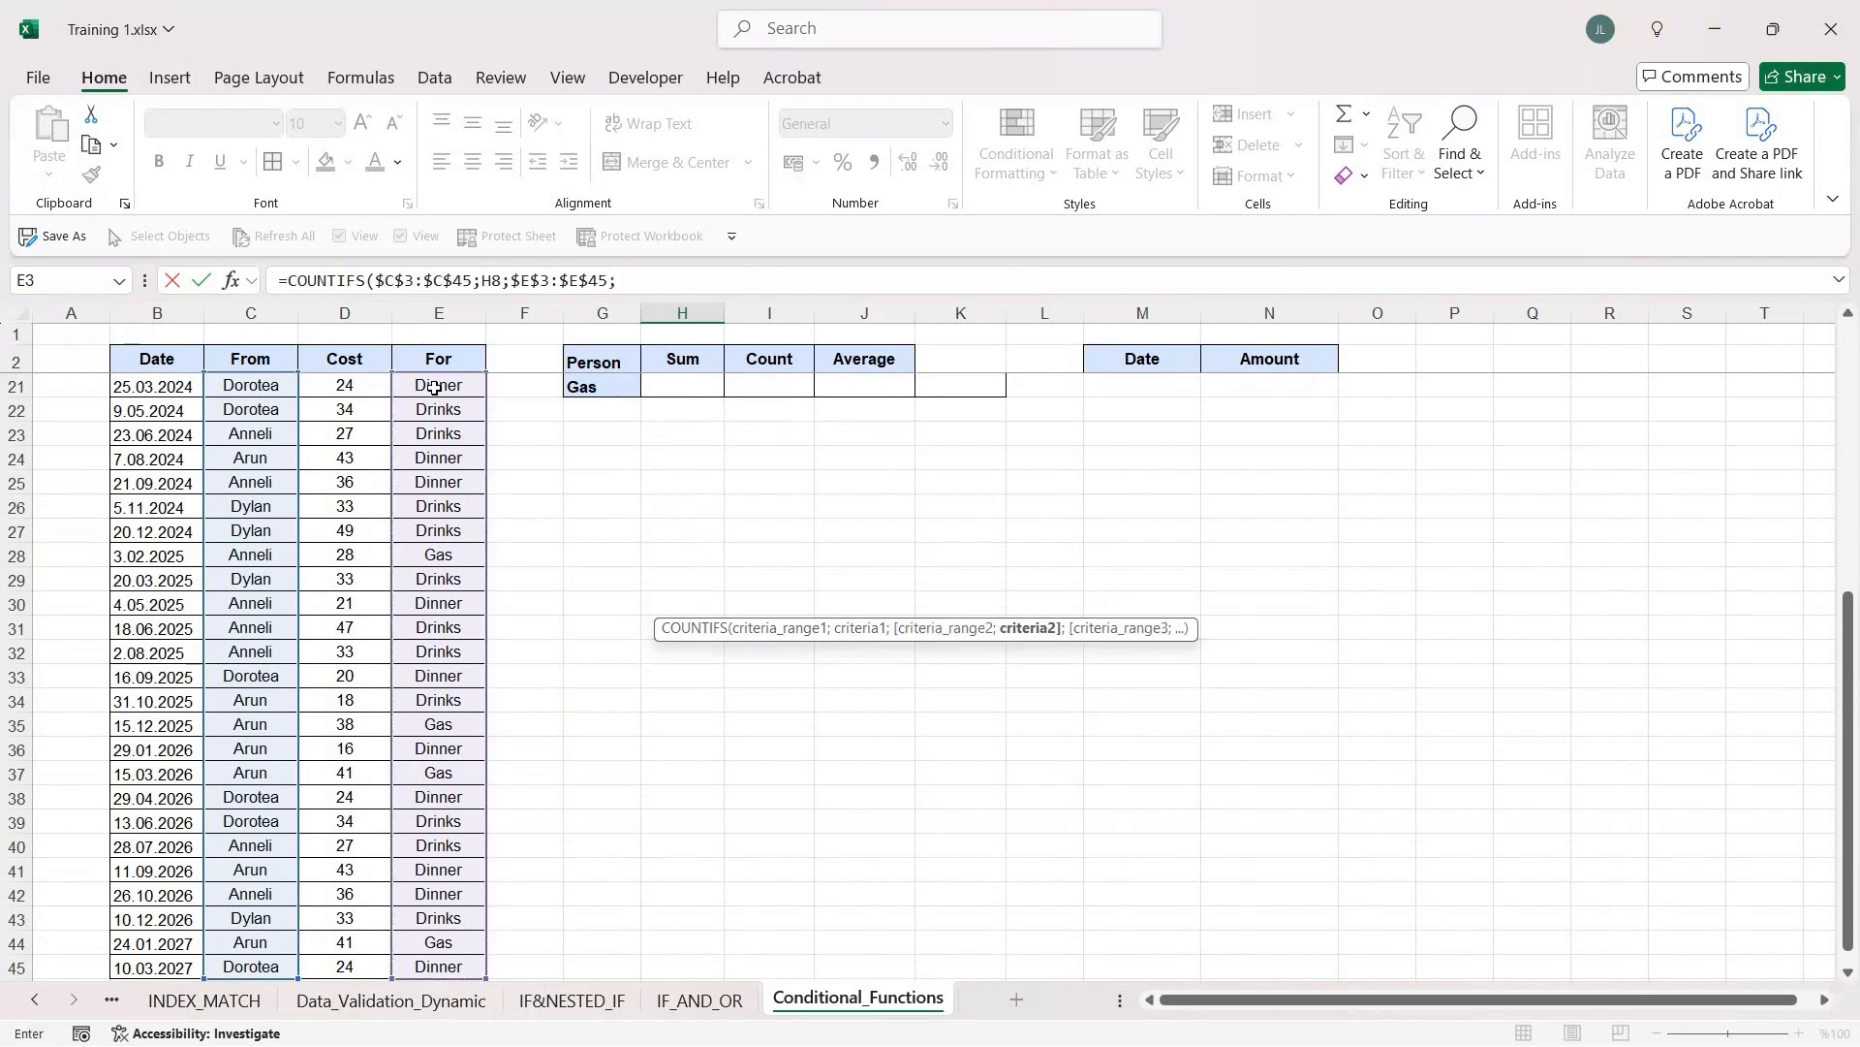
pyautogui.scroll(6, 853, 468)
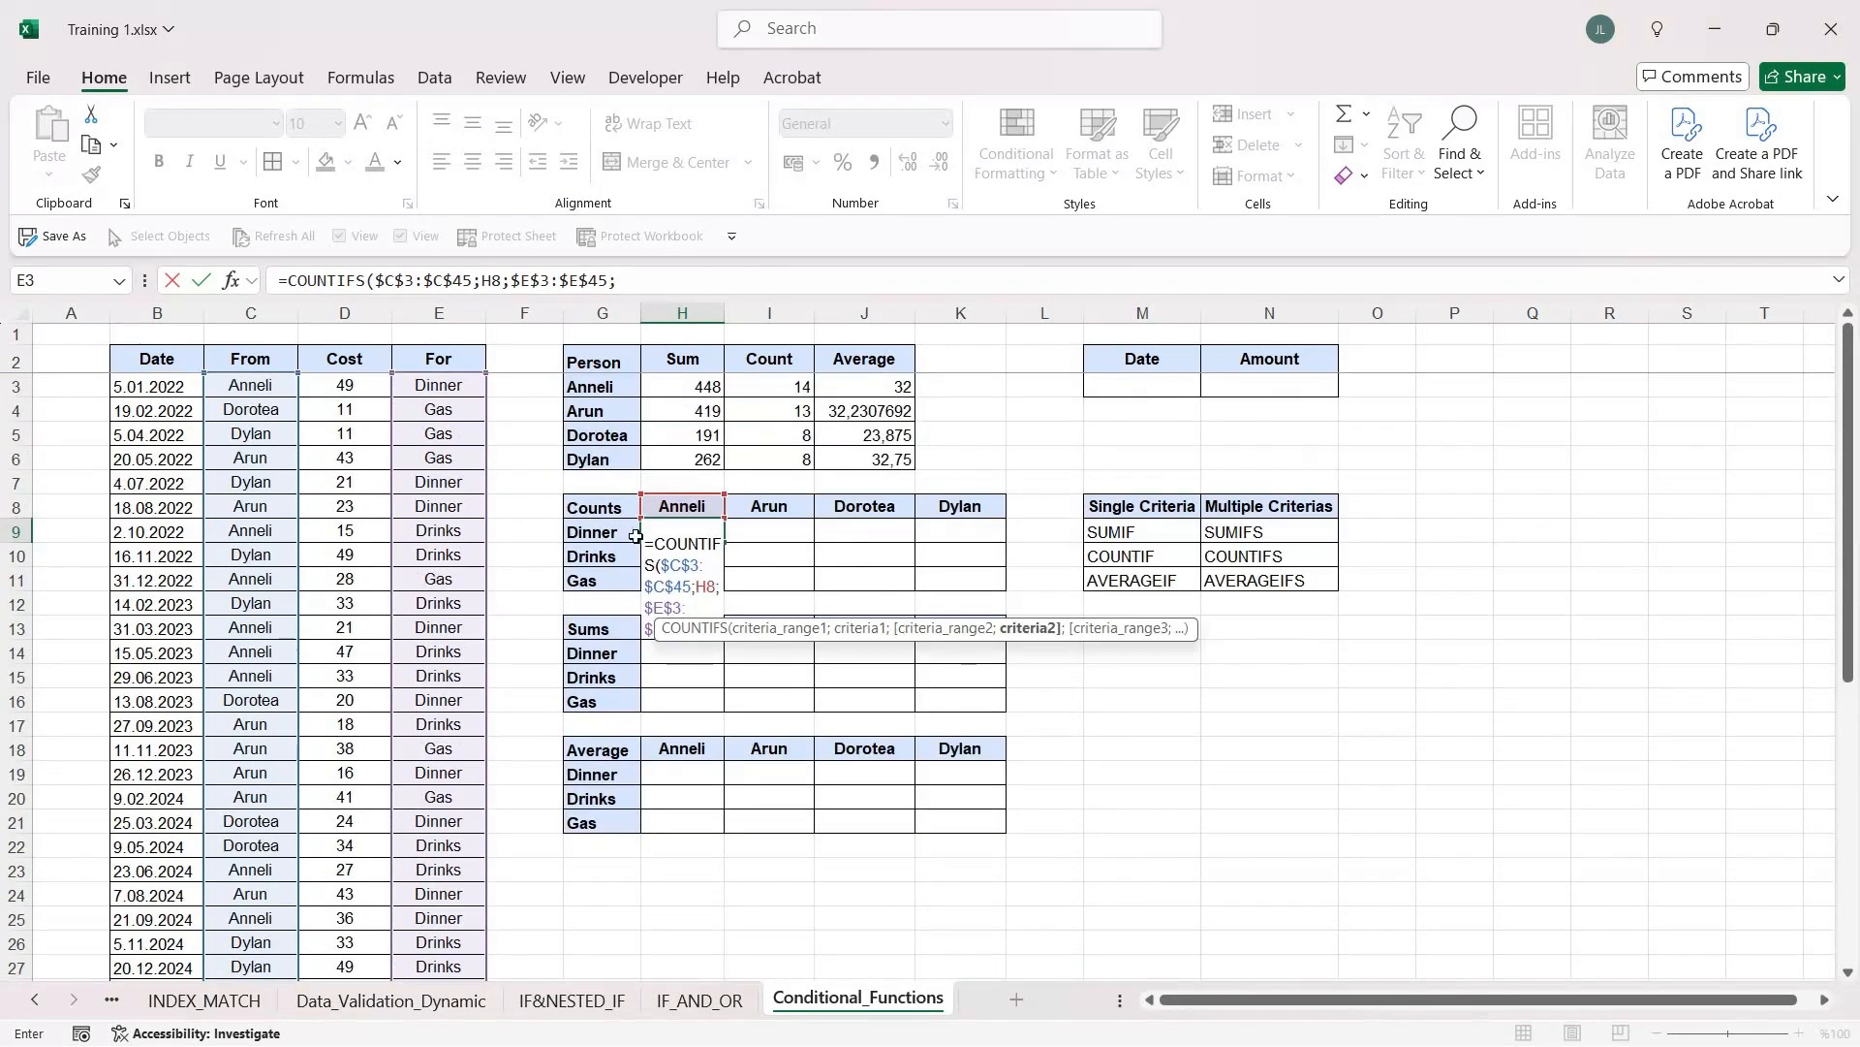
pyautogui.click(618, 532)
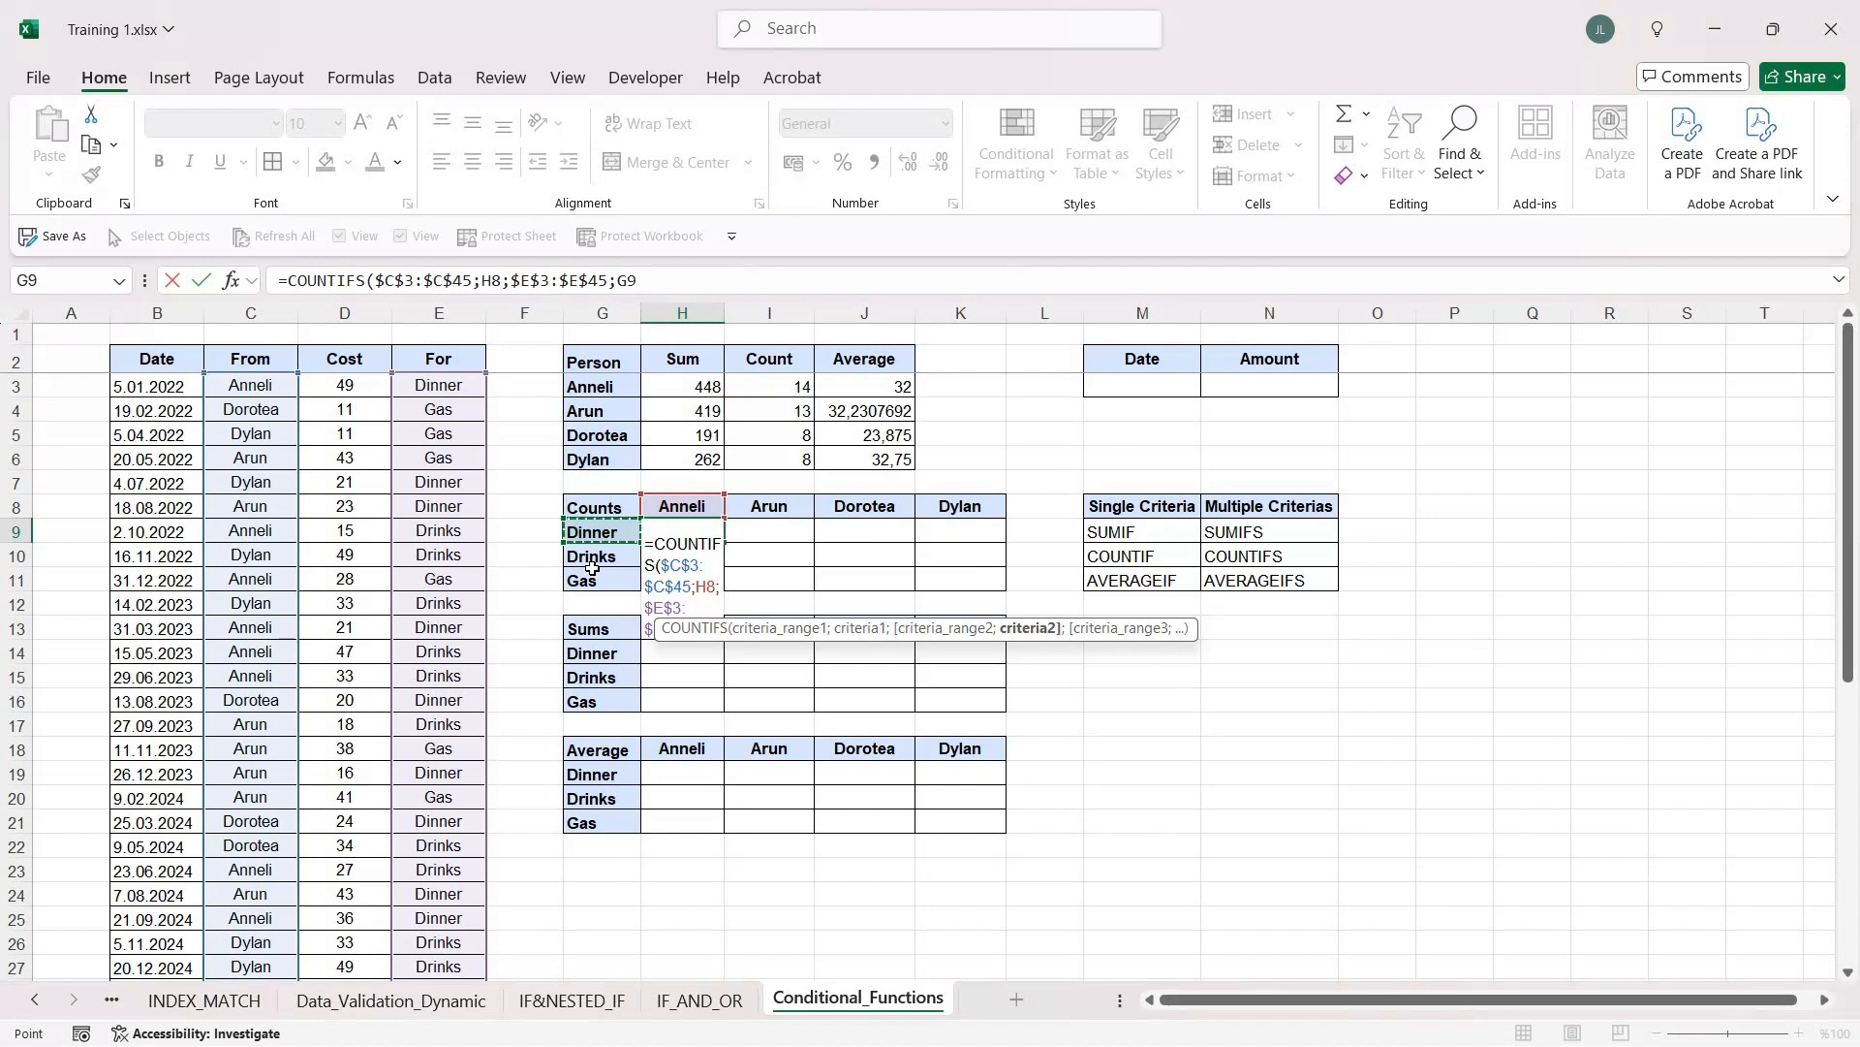
pyautogui.write(')')
pyautogui.press('Return')
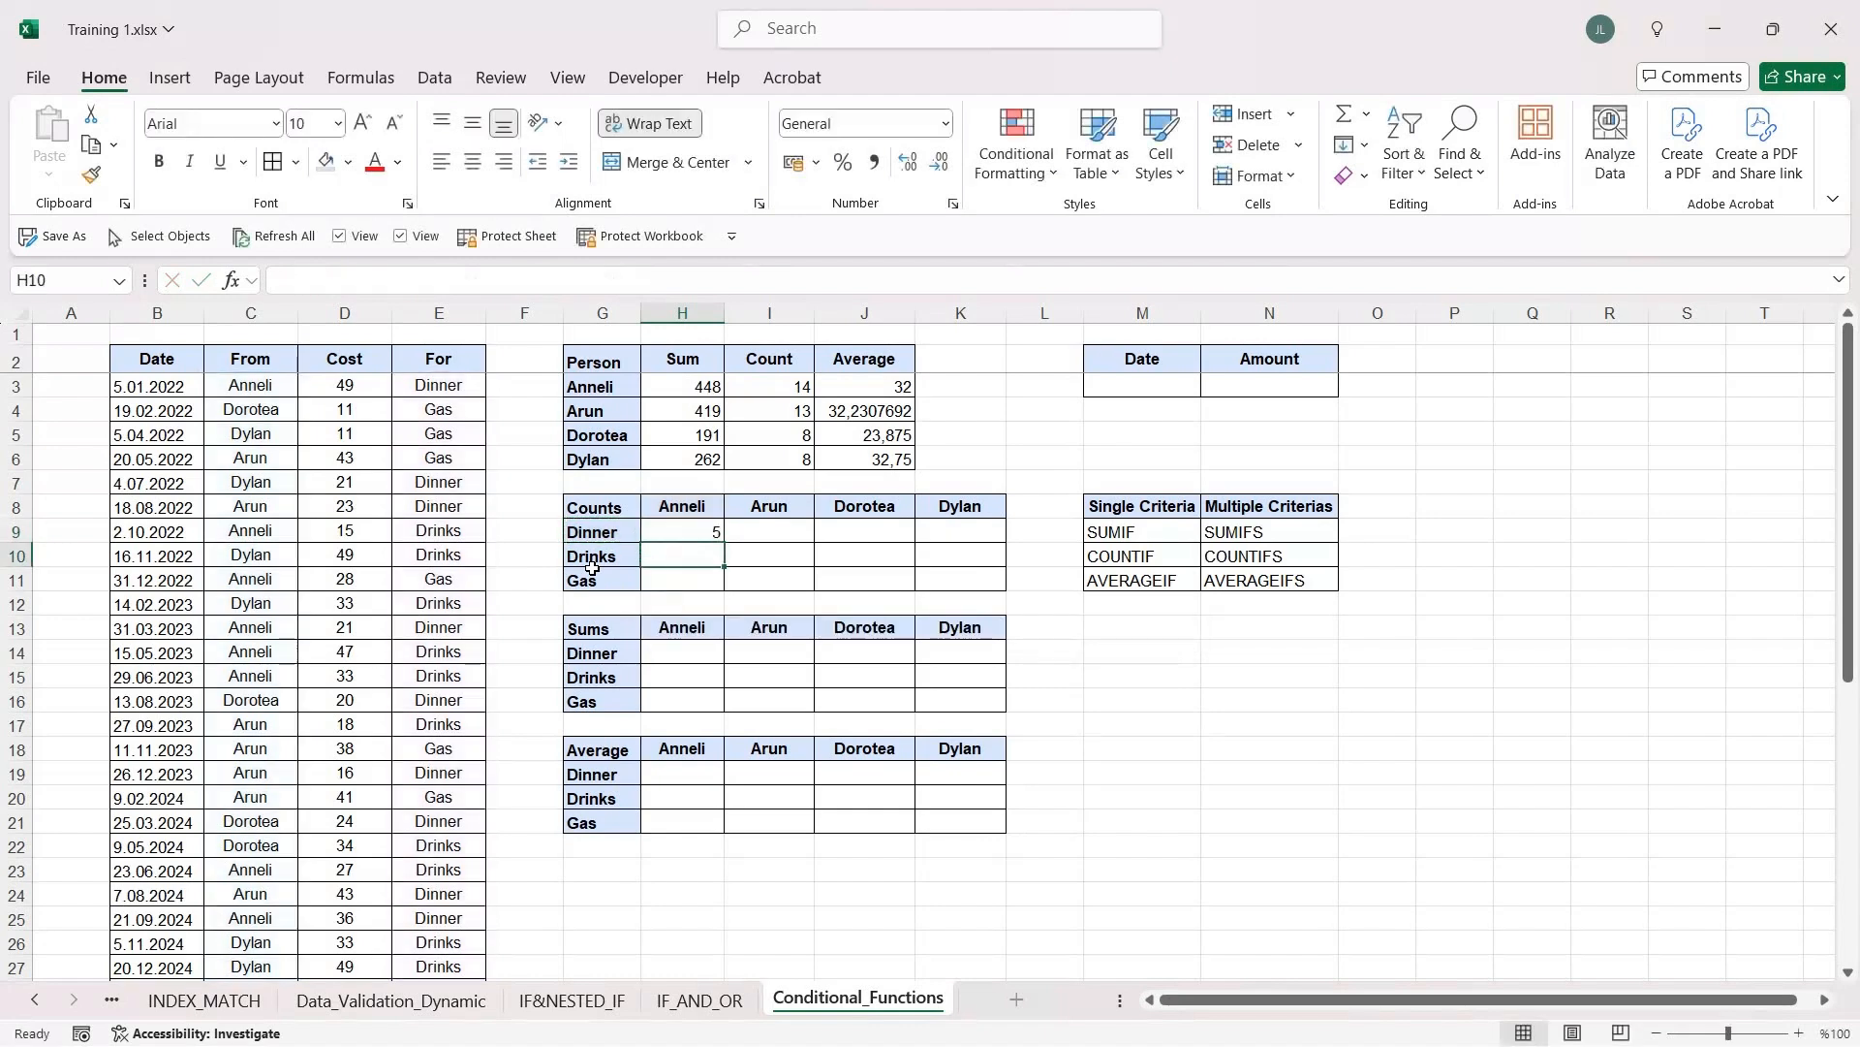
# Step: Check the COUNTIFS result in H9 against its person heading in H8 and category heading in G9
pyautogui.click(689, 536)
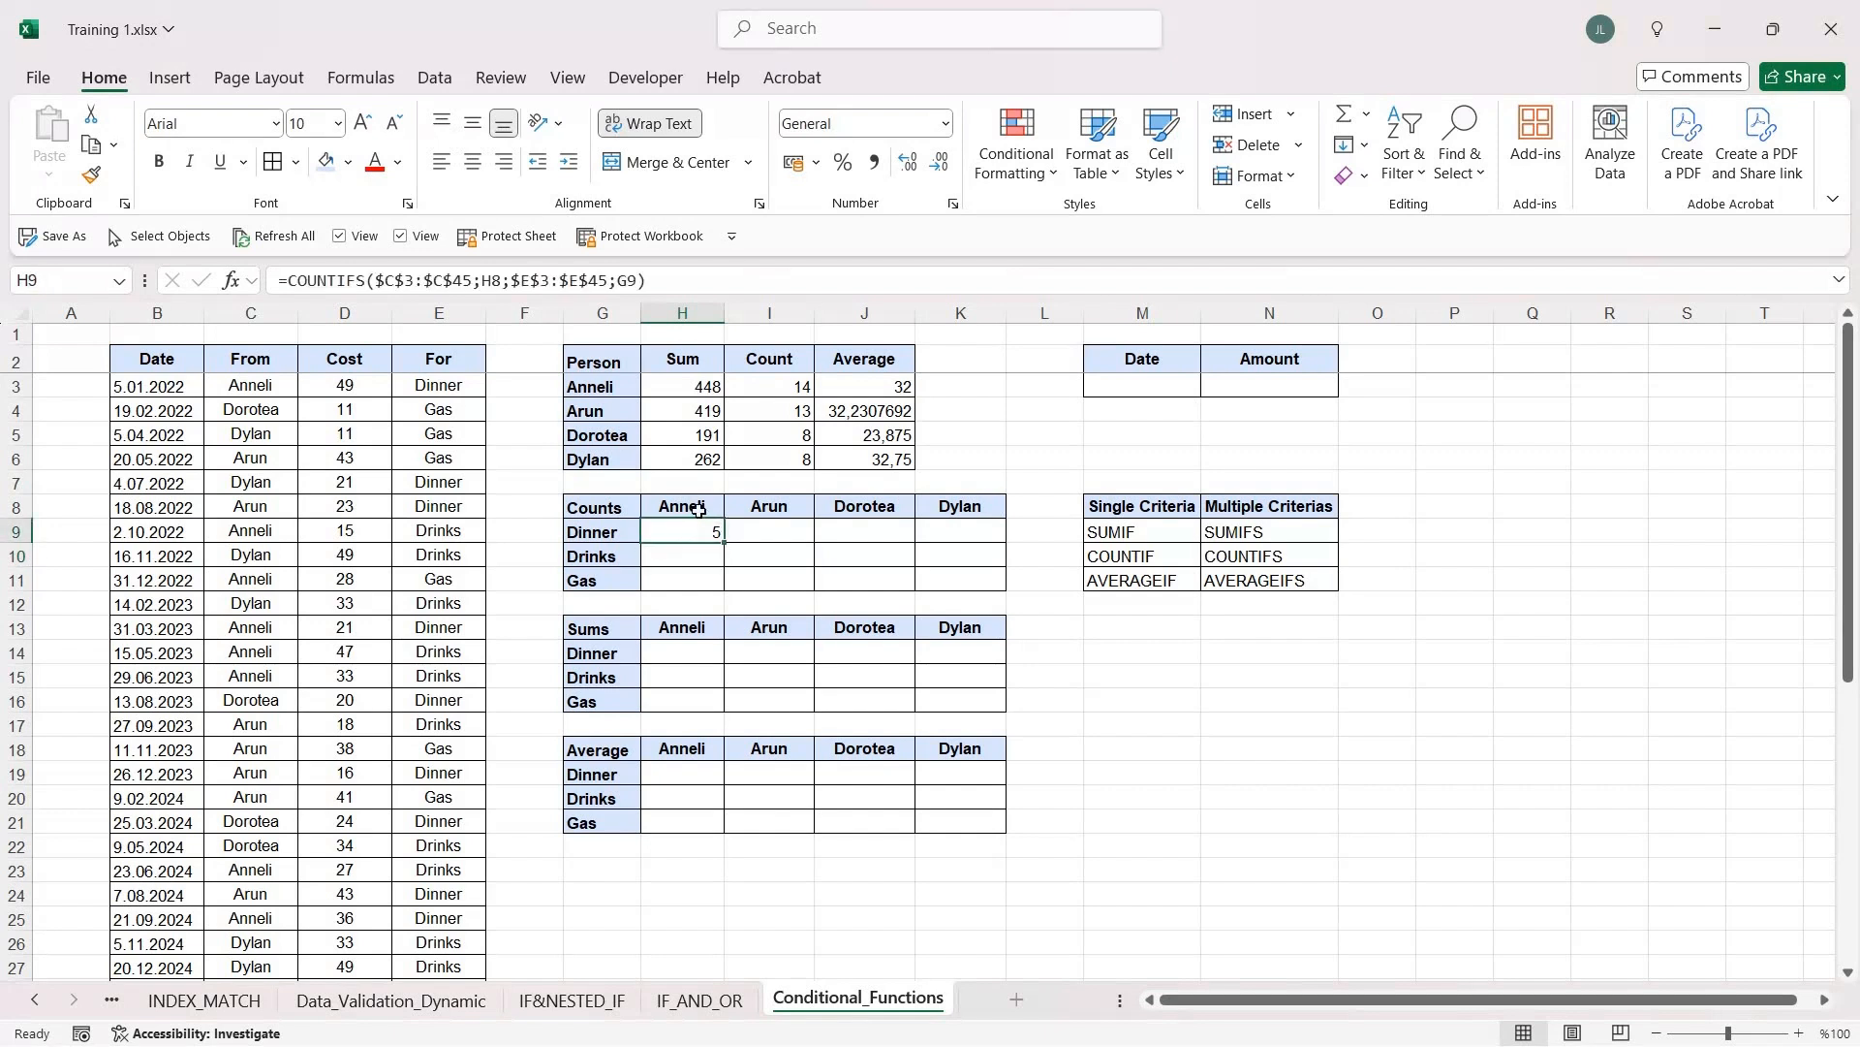
pyautogui.click(699, 511)
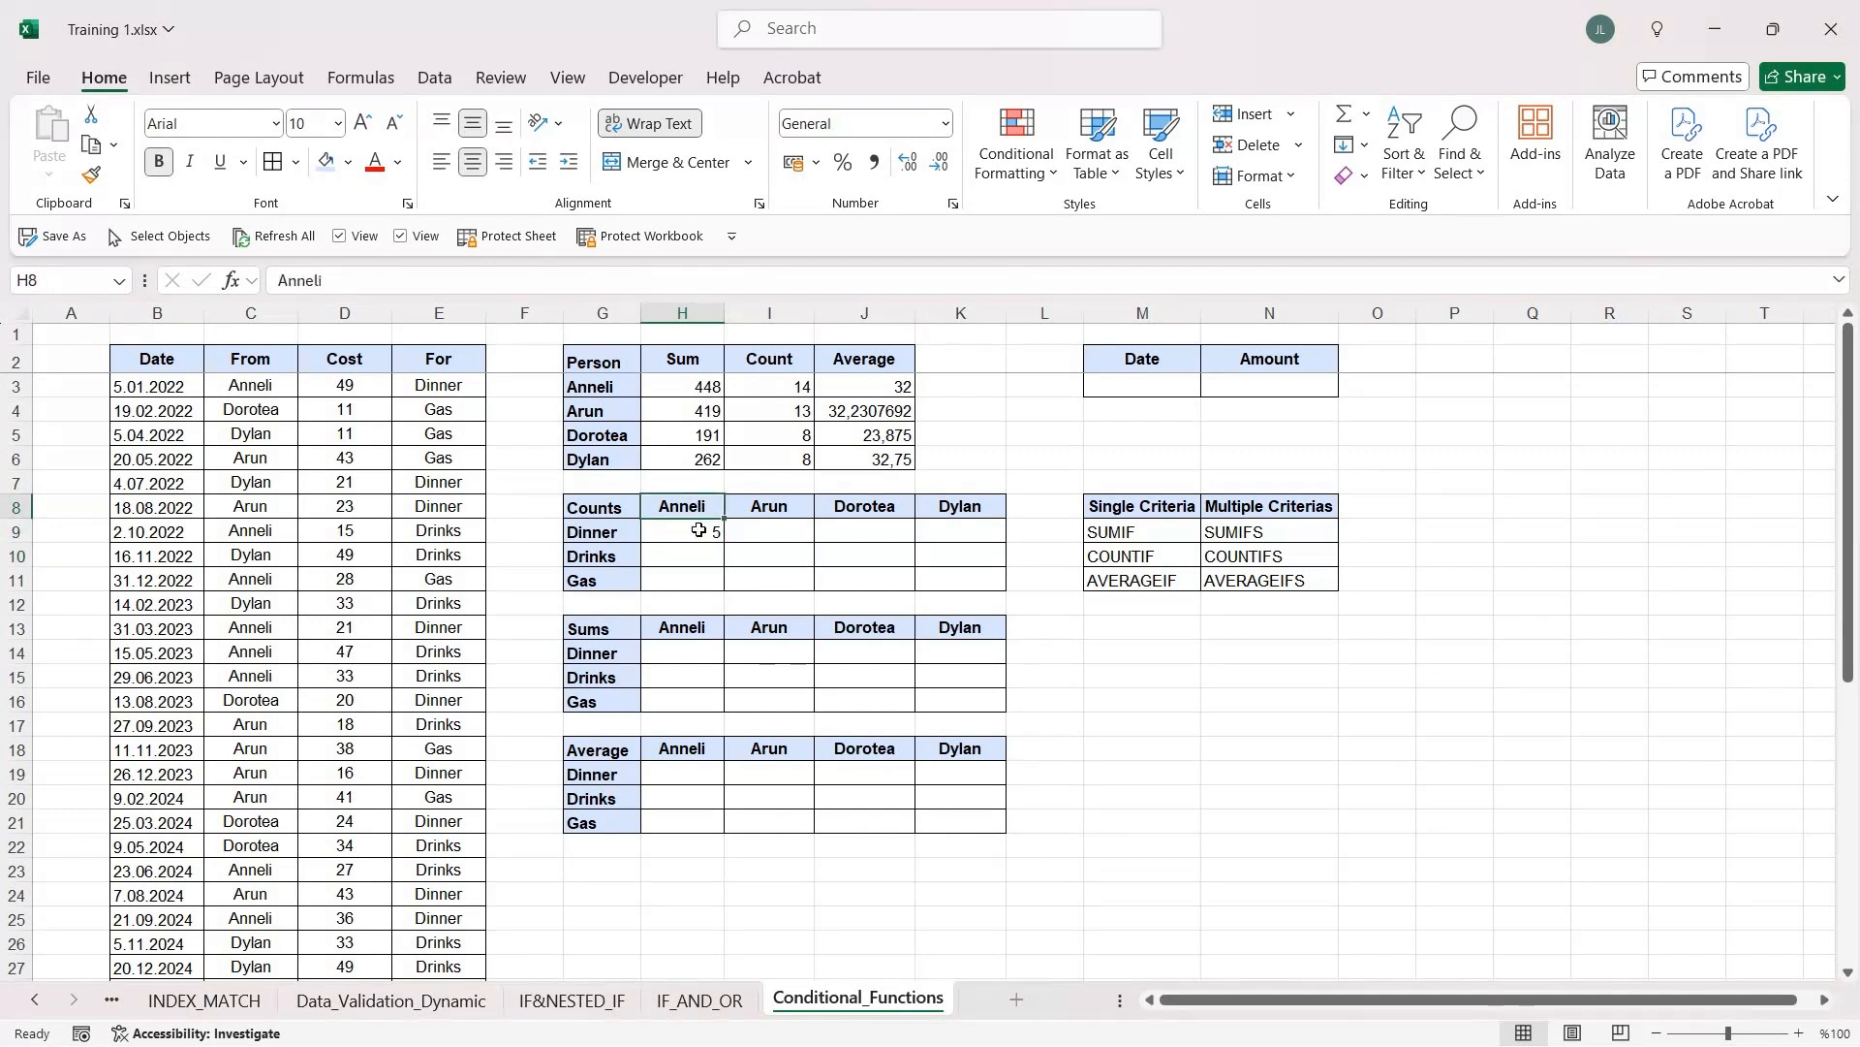
pyautogui.click(698, 530)
pyautogui.click(622, 534)
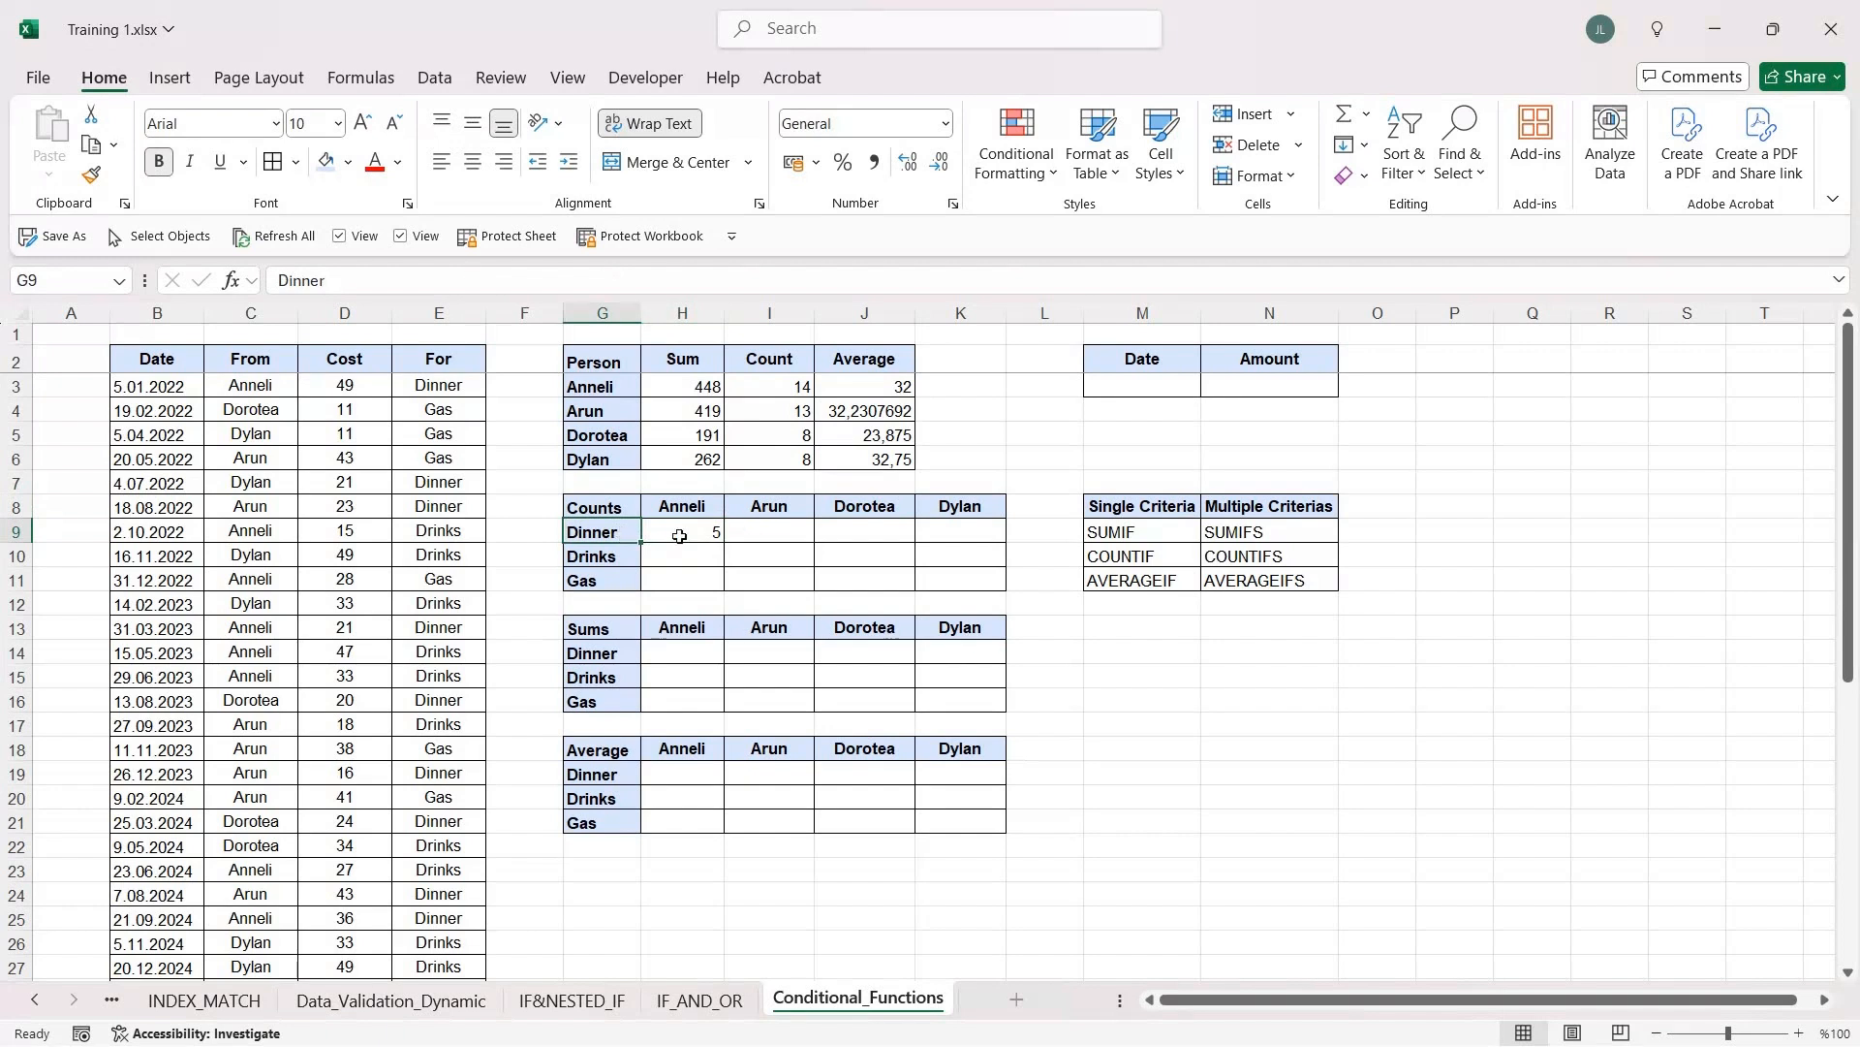
pyautogui.press('Right')
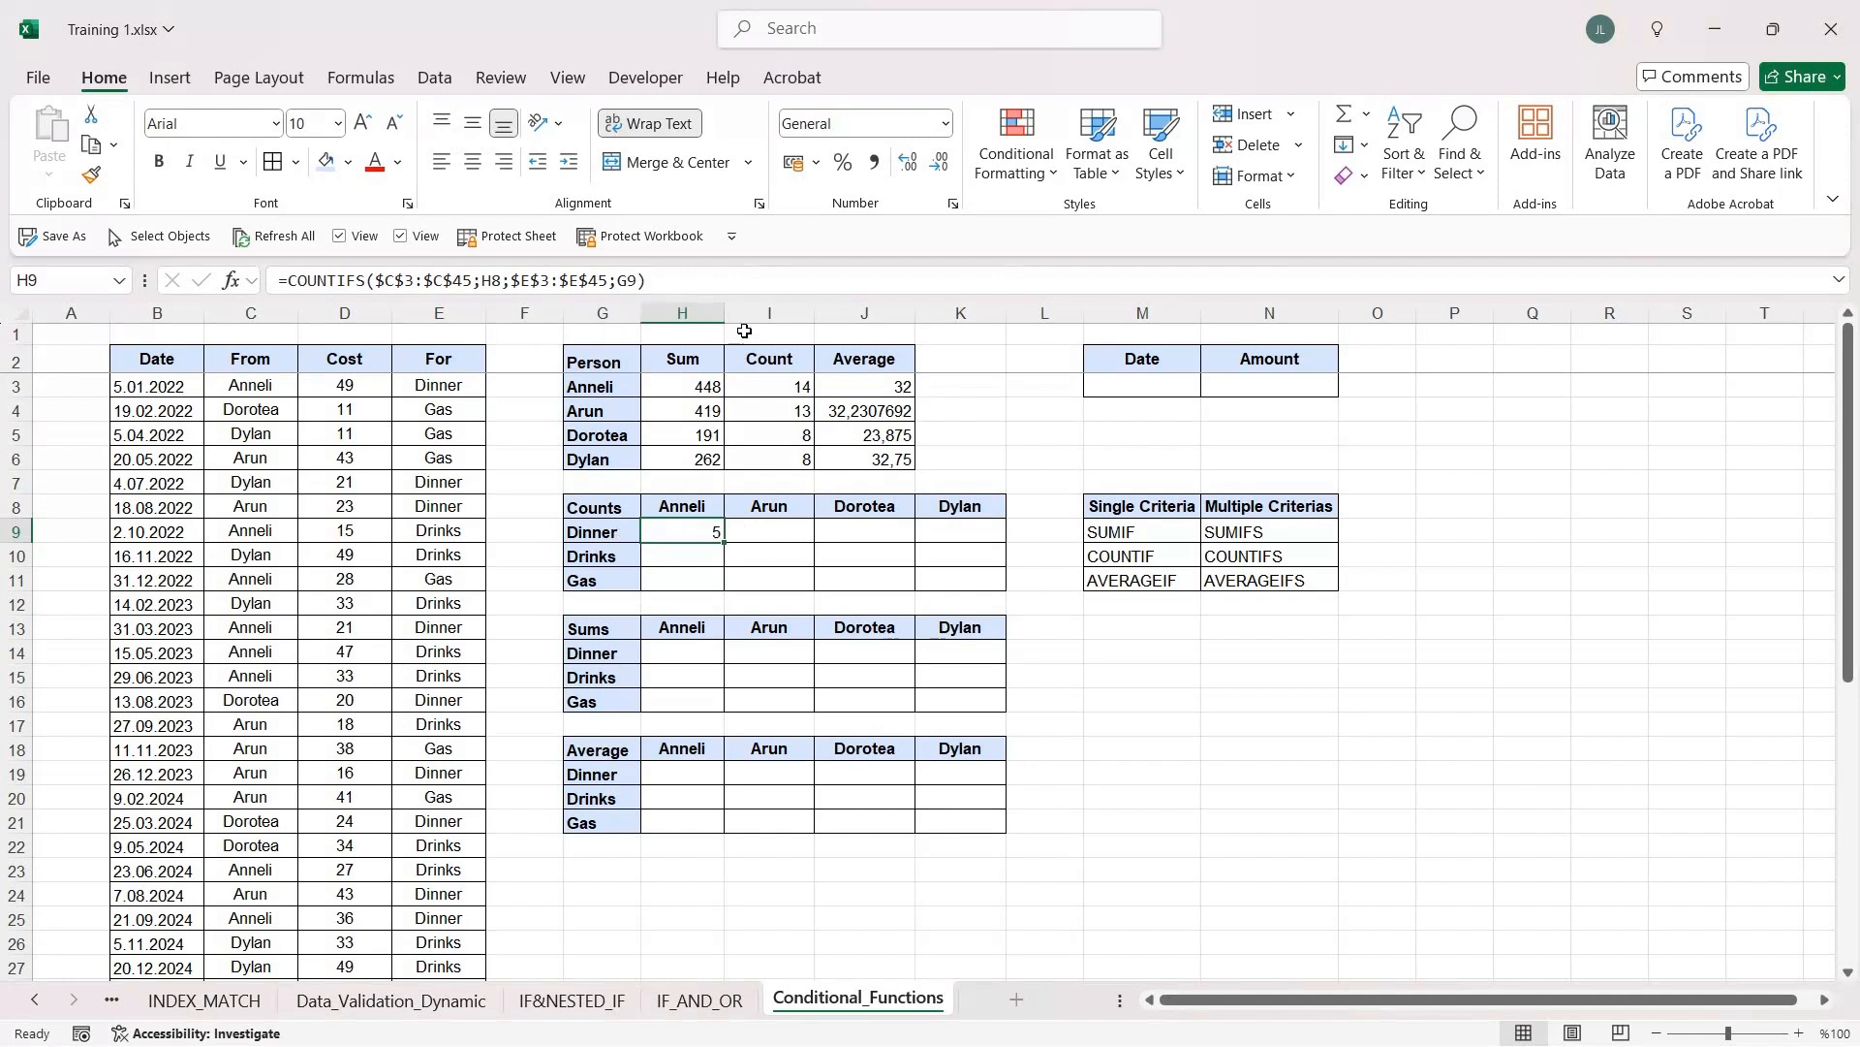
# Step: Change the criteria in the H9 COUNTIFS formula to the mixed references H$8 and $G9
pyautogui.click(715, 288)
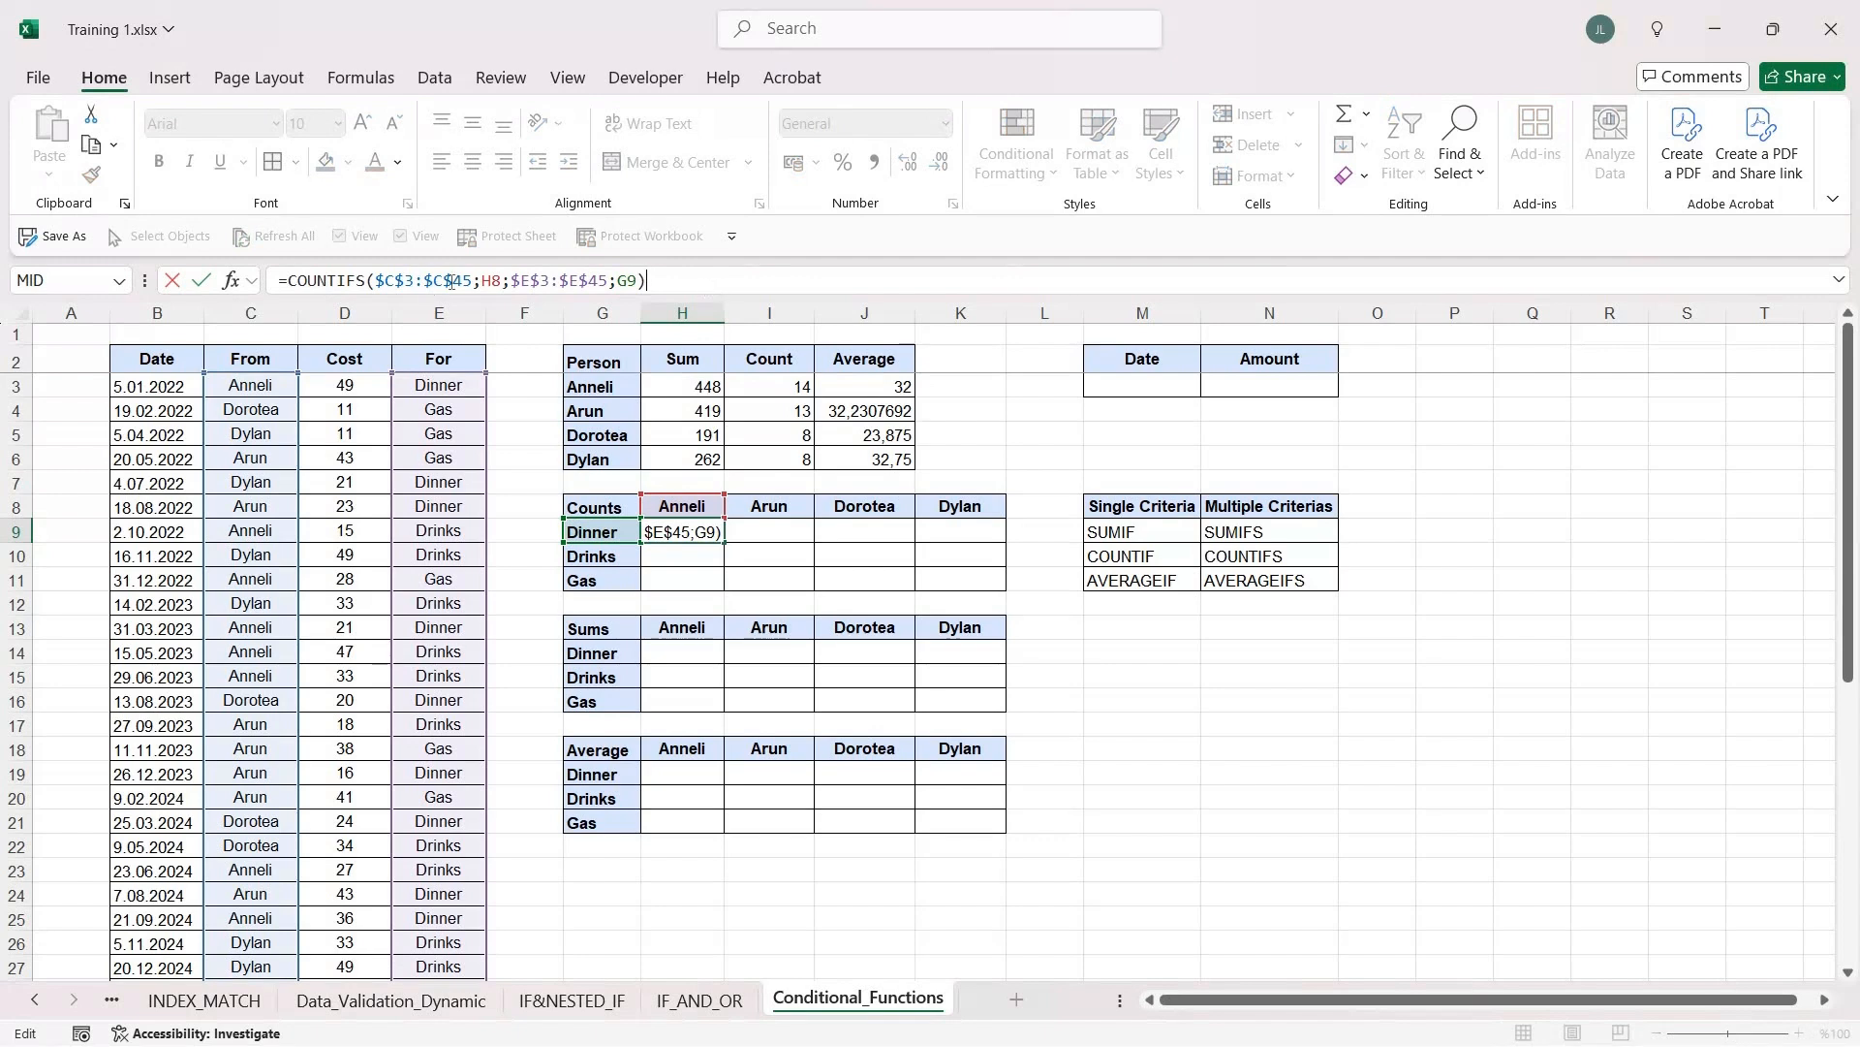
pyautogui.click(494, 273)
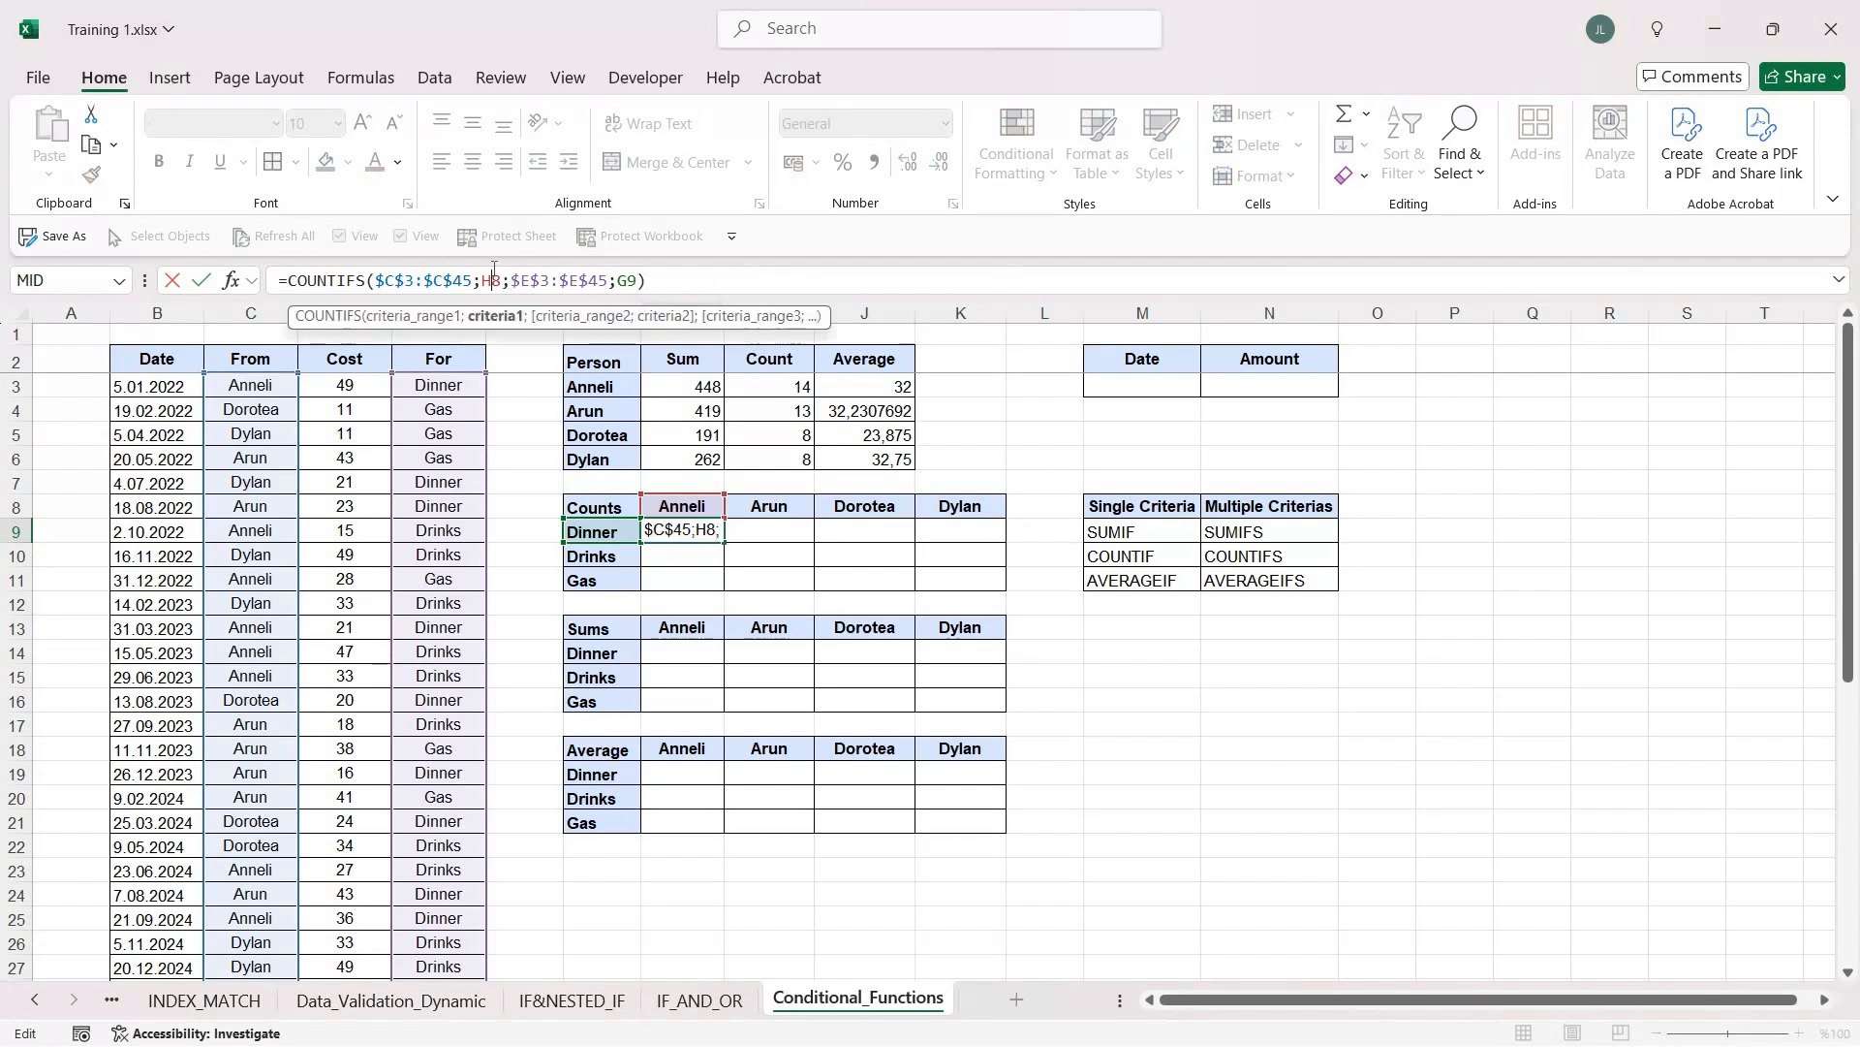
pyautogui.press('F4')
pyautogui.press('F4')
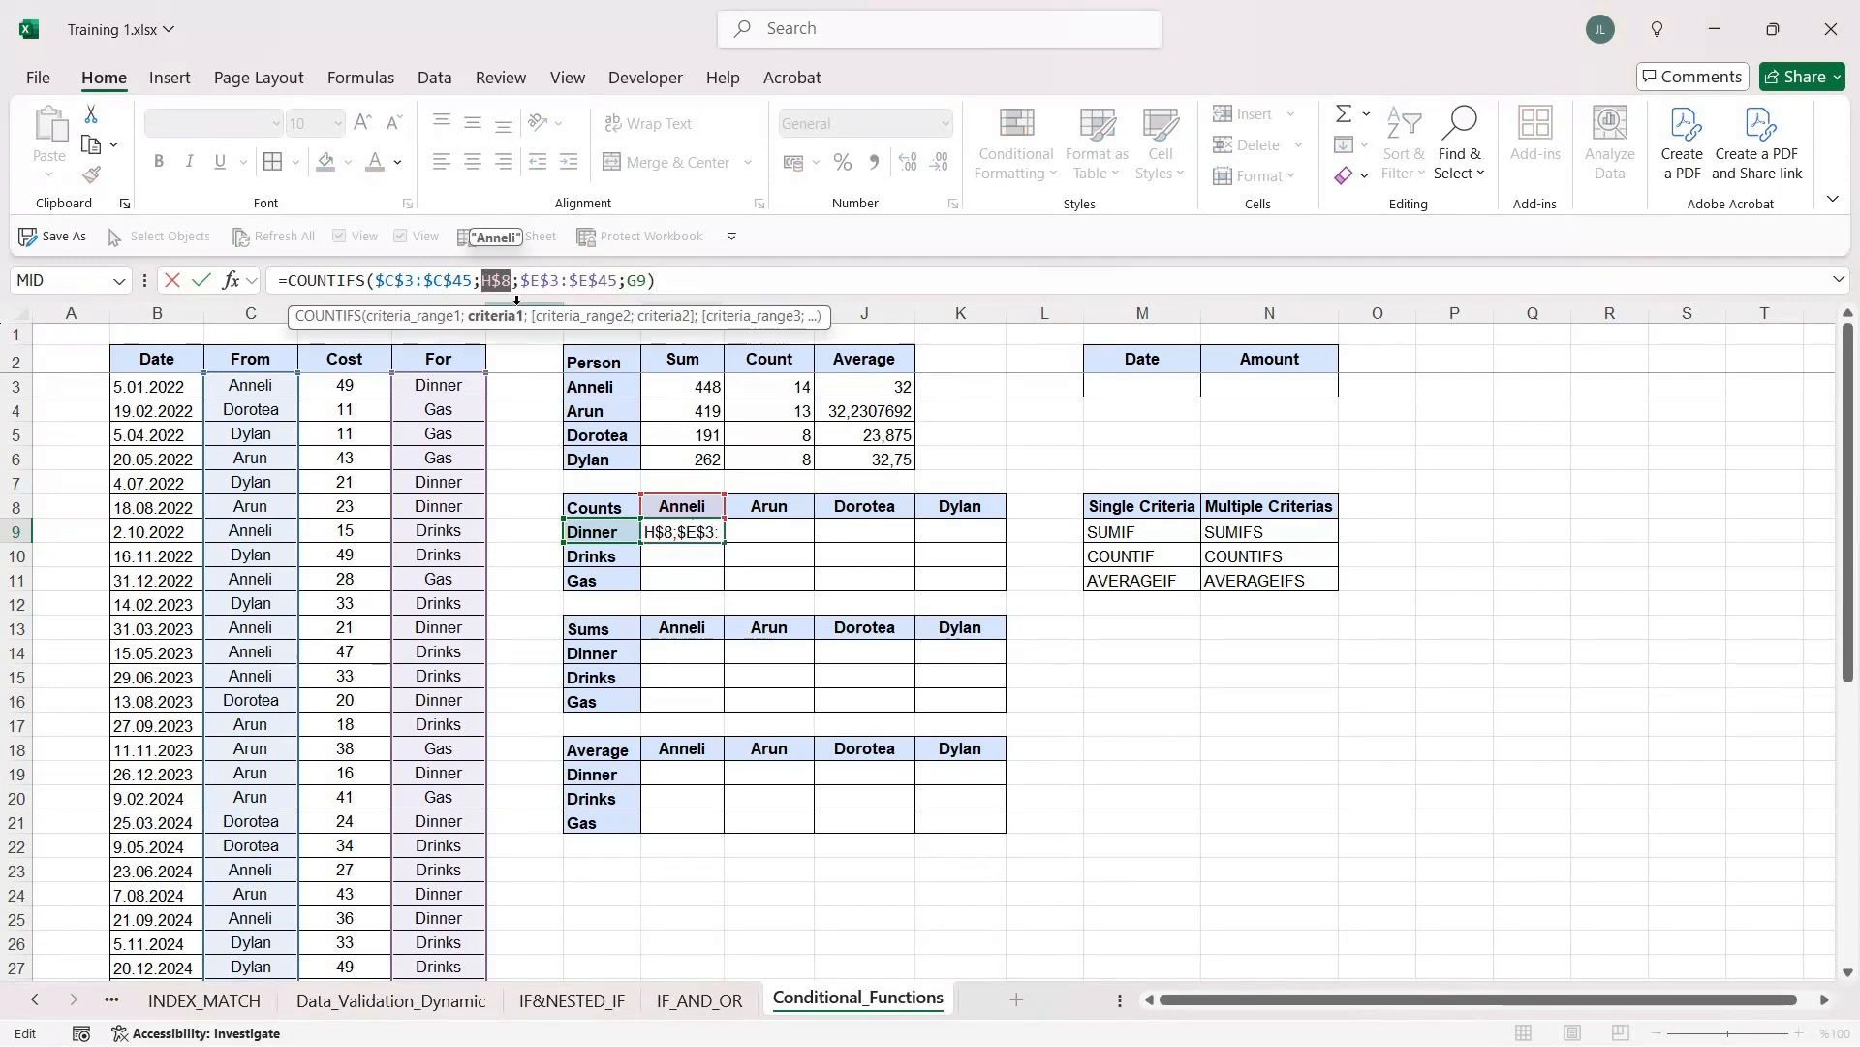
pyautogui.click(636, 281)
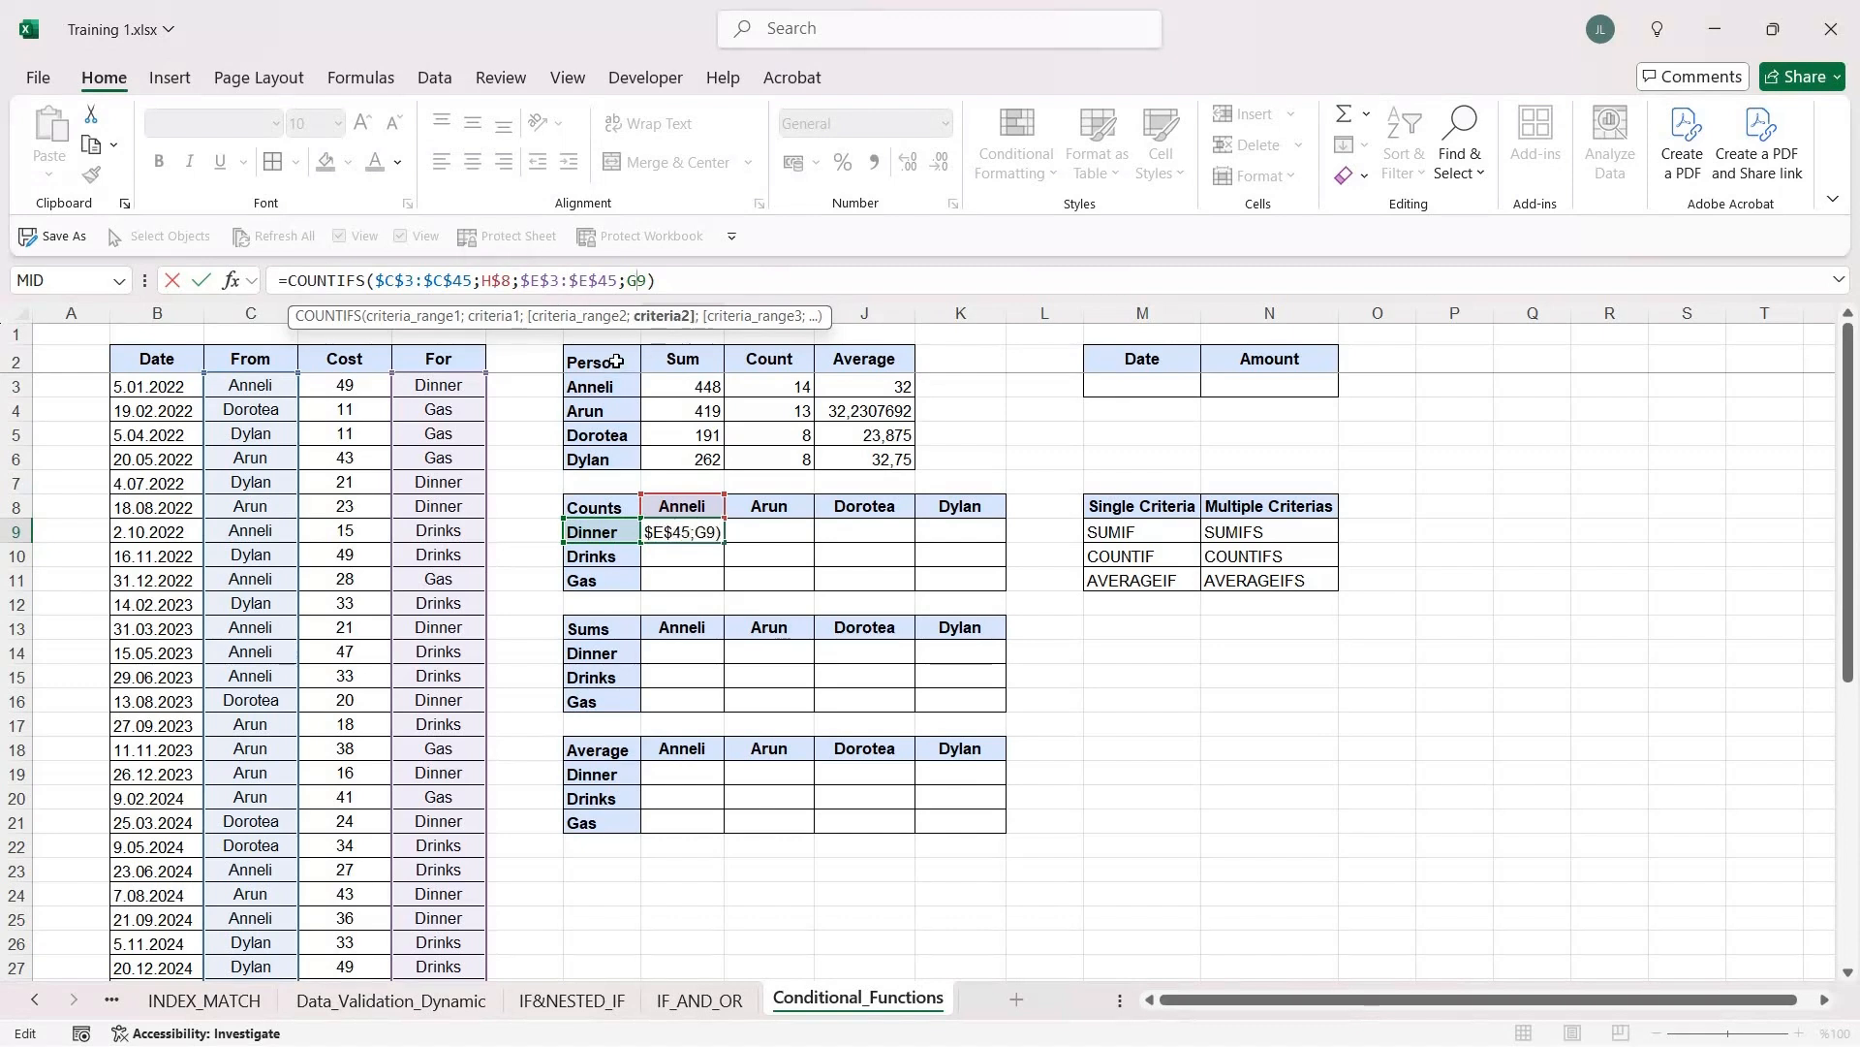
pyautogui.press('F4')
pyautogui.press('F4')
pyautogui.press('F4')
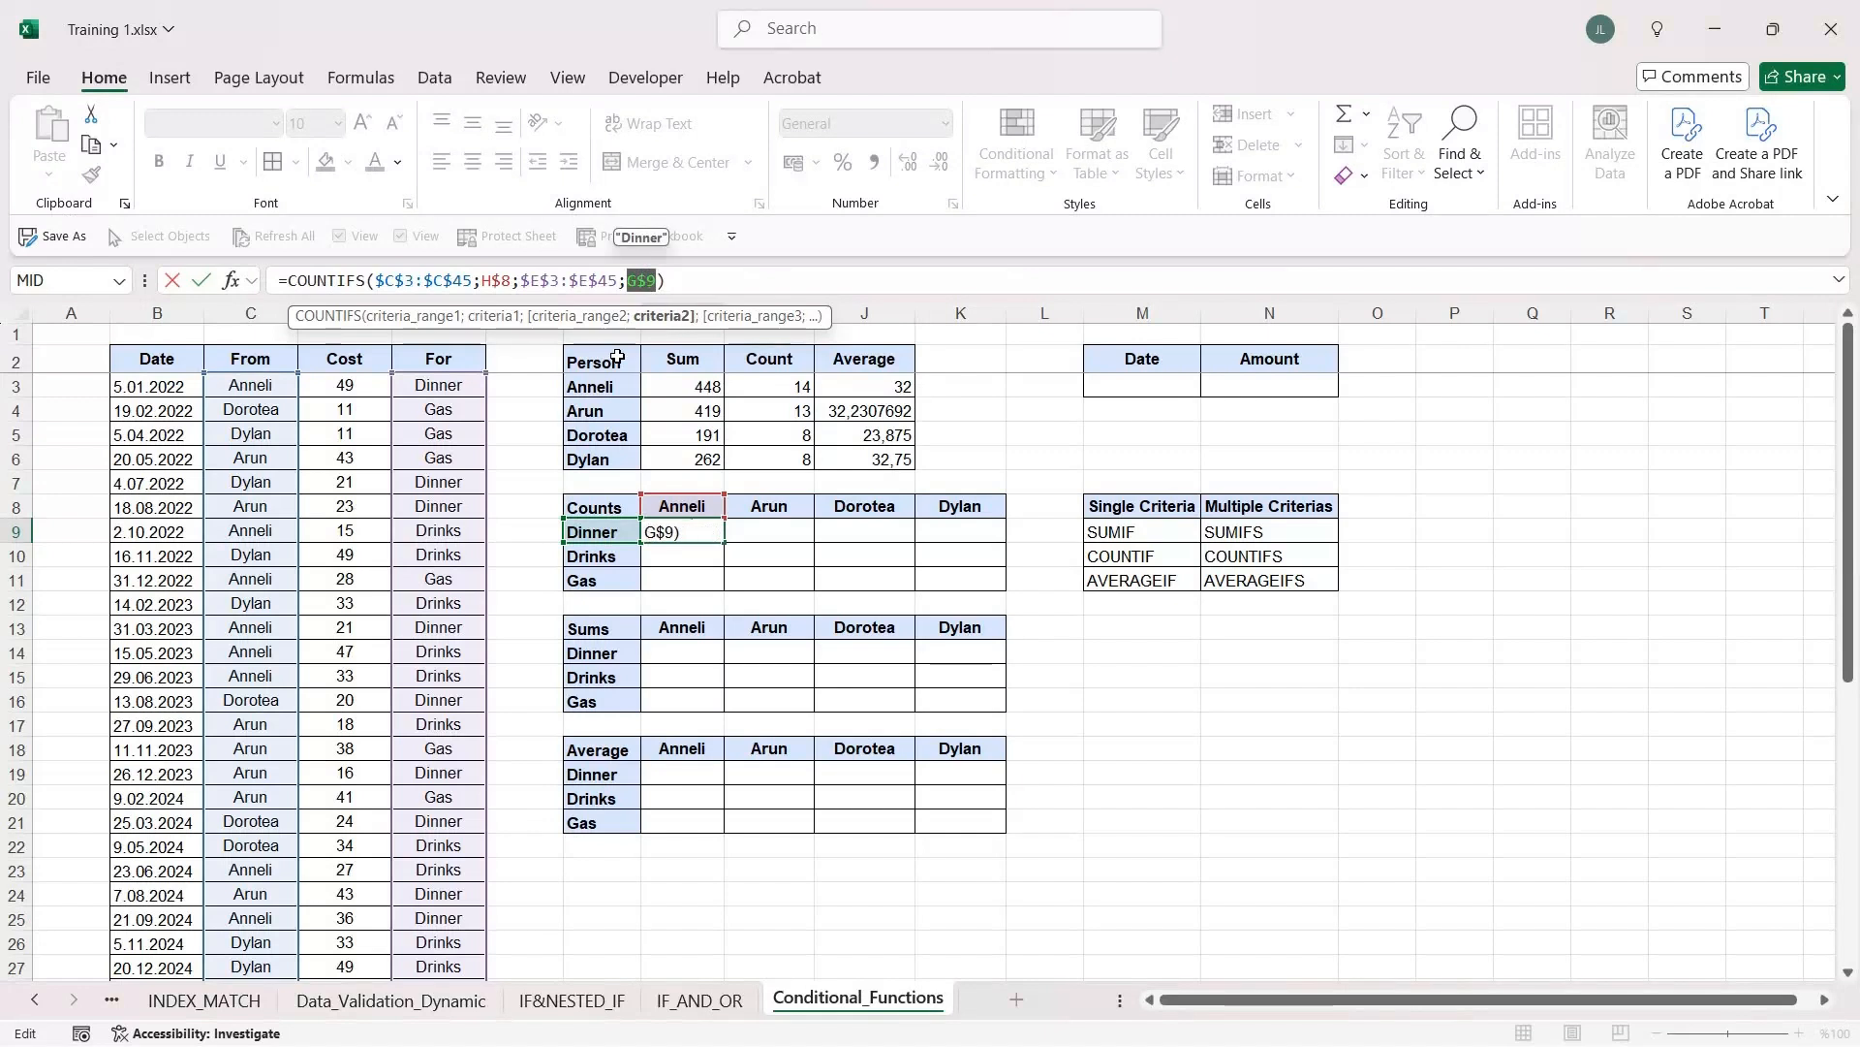
pyautogui.press('Return')
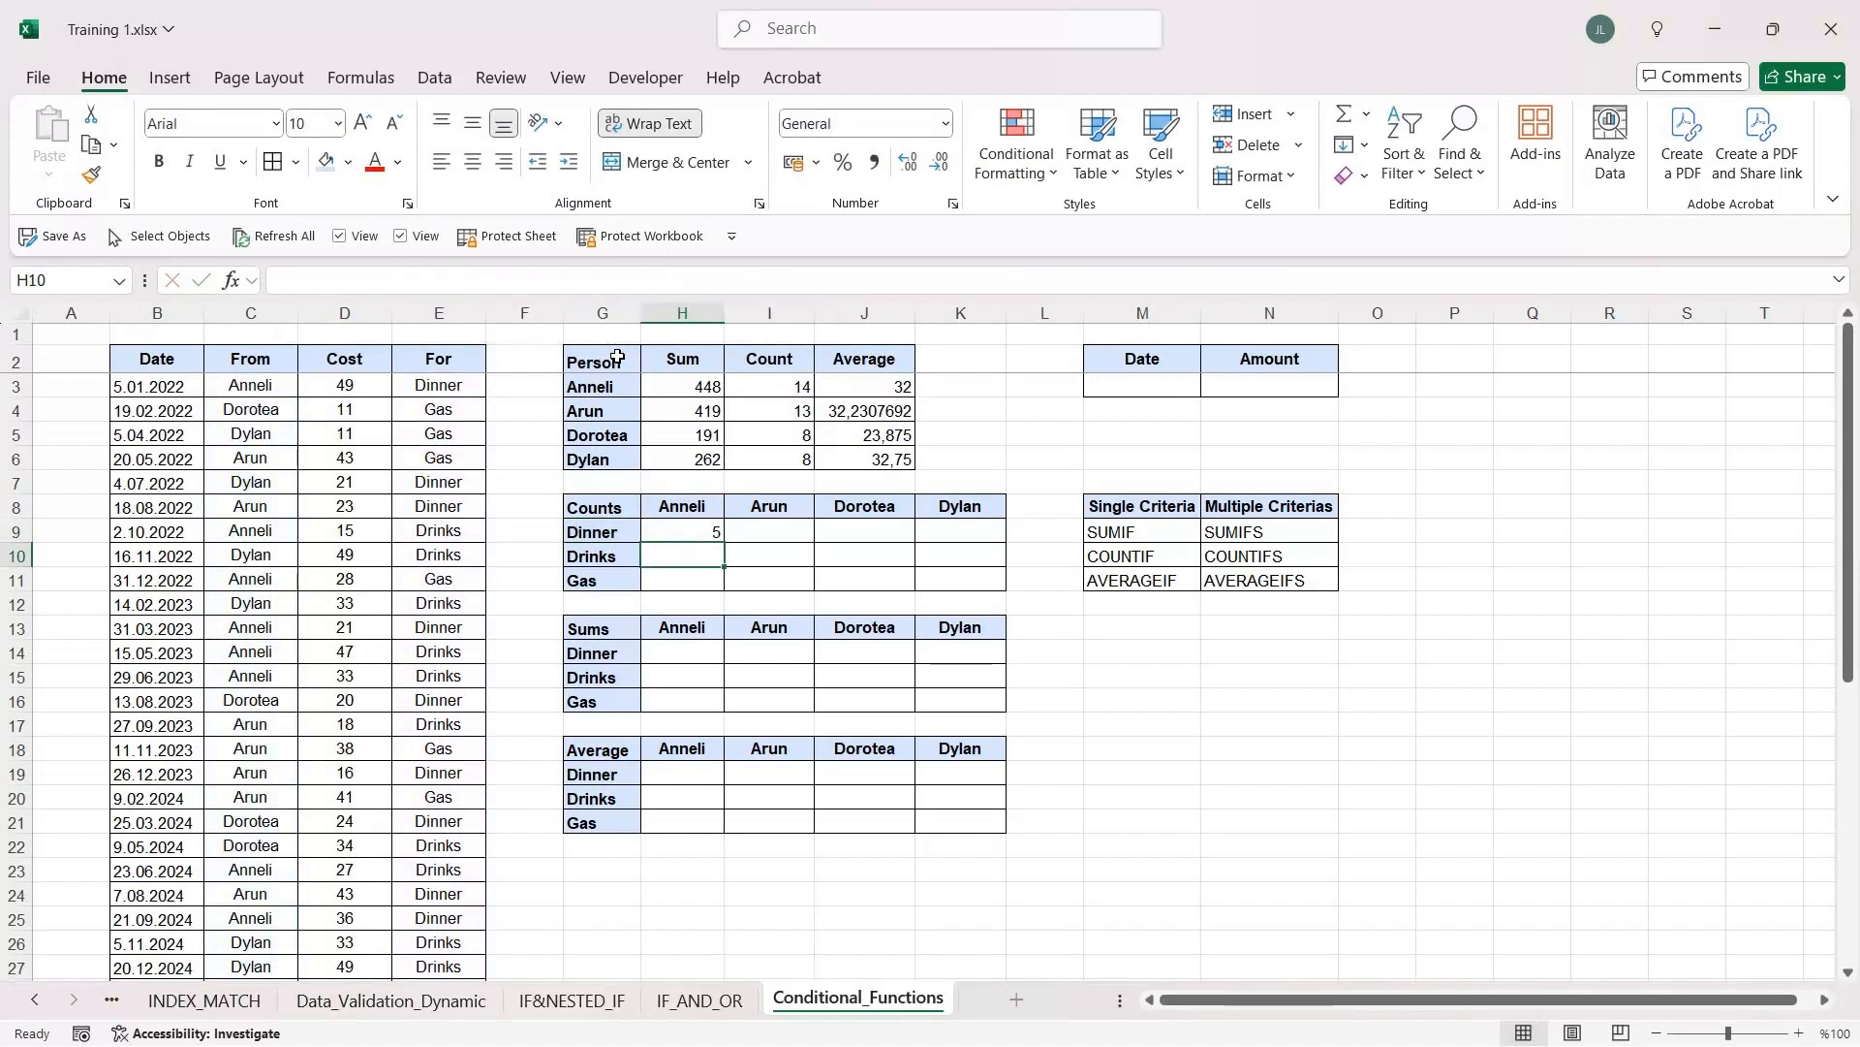
# Step: Copy the COUNTIFS formula from H9 across H9:K11 with Paste Special Formulas and check it against the Counts table headings
pyautogui.press('Up')
pyautogui.hotkey('ctrl', 'c')
pyautogui.keyDown('shift'); pyautogui.click(973, 580); pyautogui.keyUp('shift')
pyautogui.hotkey('ctrl', 'alt', 'v')
pyautogui.press('f')
pyautogui.press('Return')
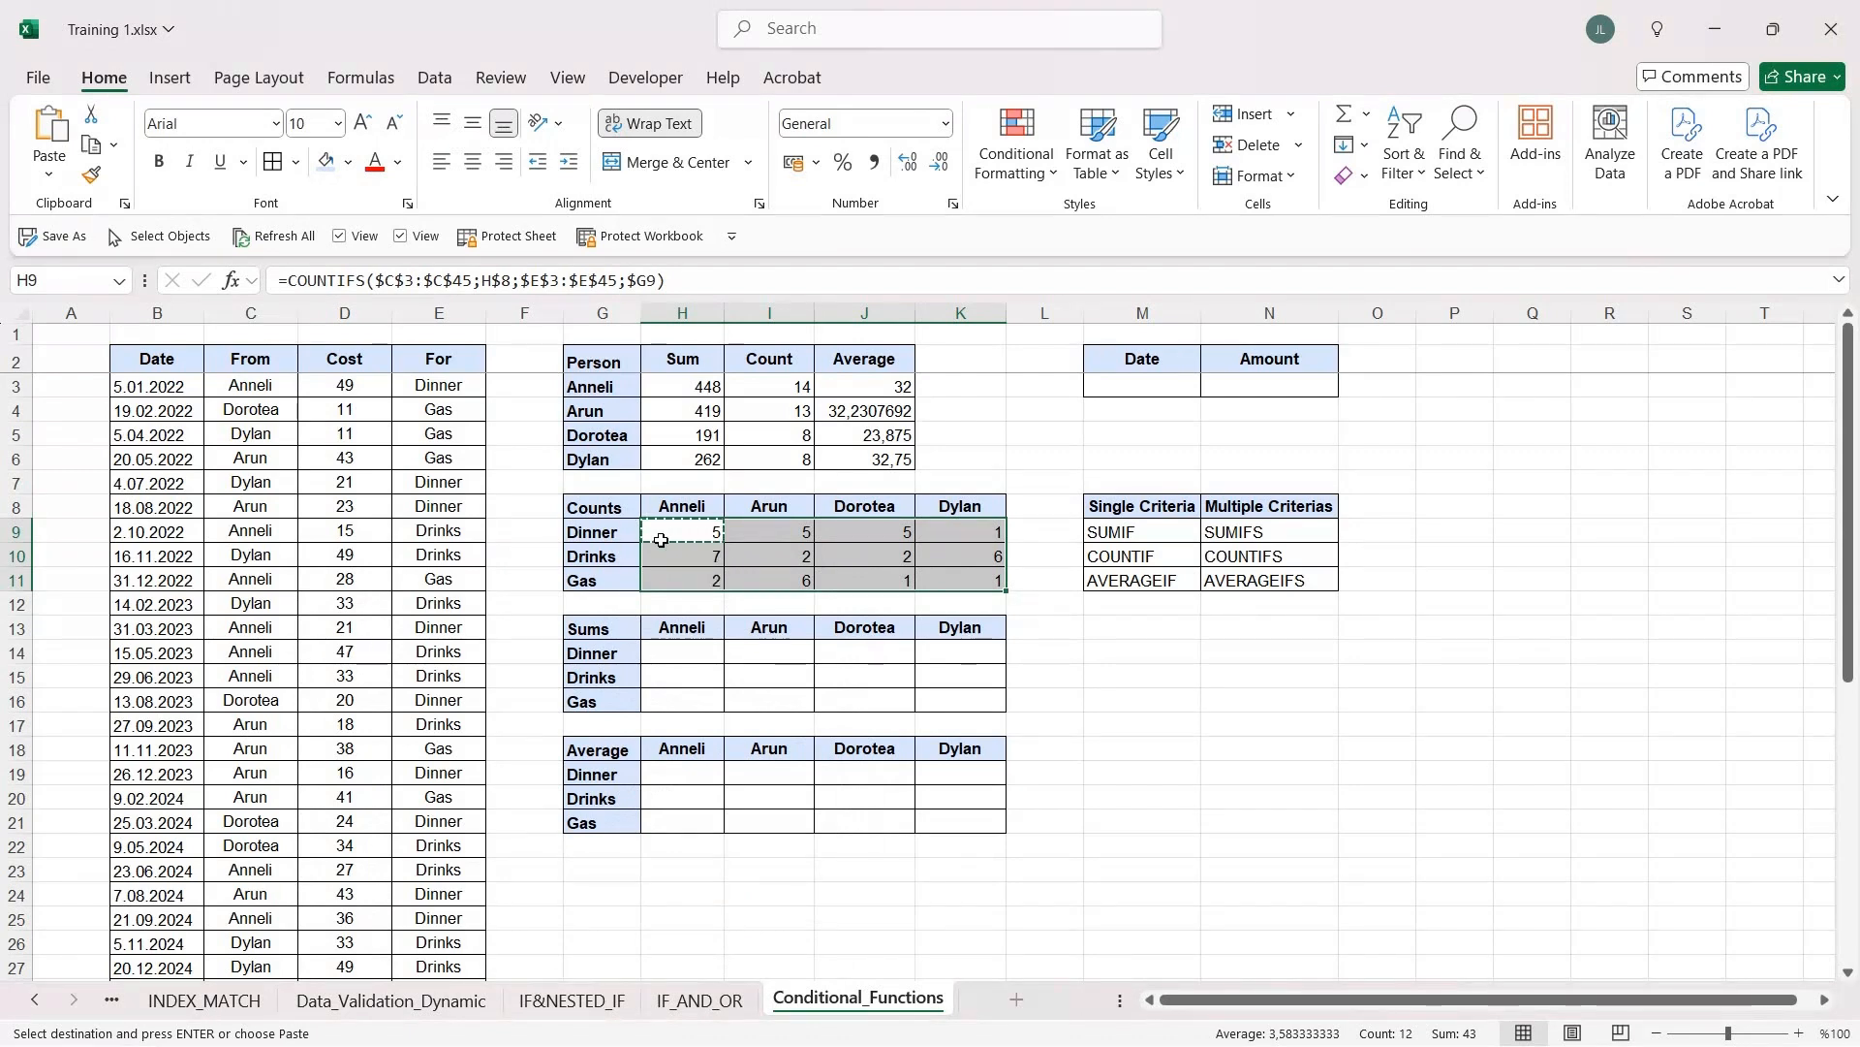
pyautogui.moveTo(622, 532); pyautogui.dragTo(636, 574)
pyautogui.moveTo(680, 505); pyautogui.dragTo(953, 502)
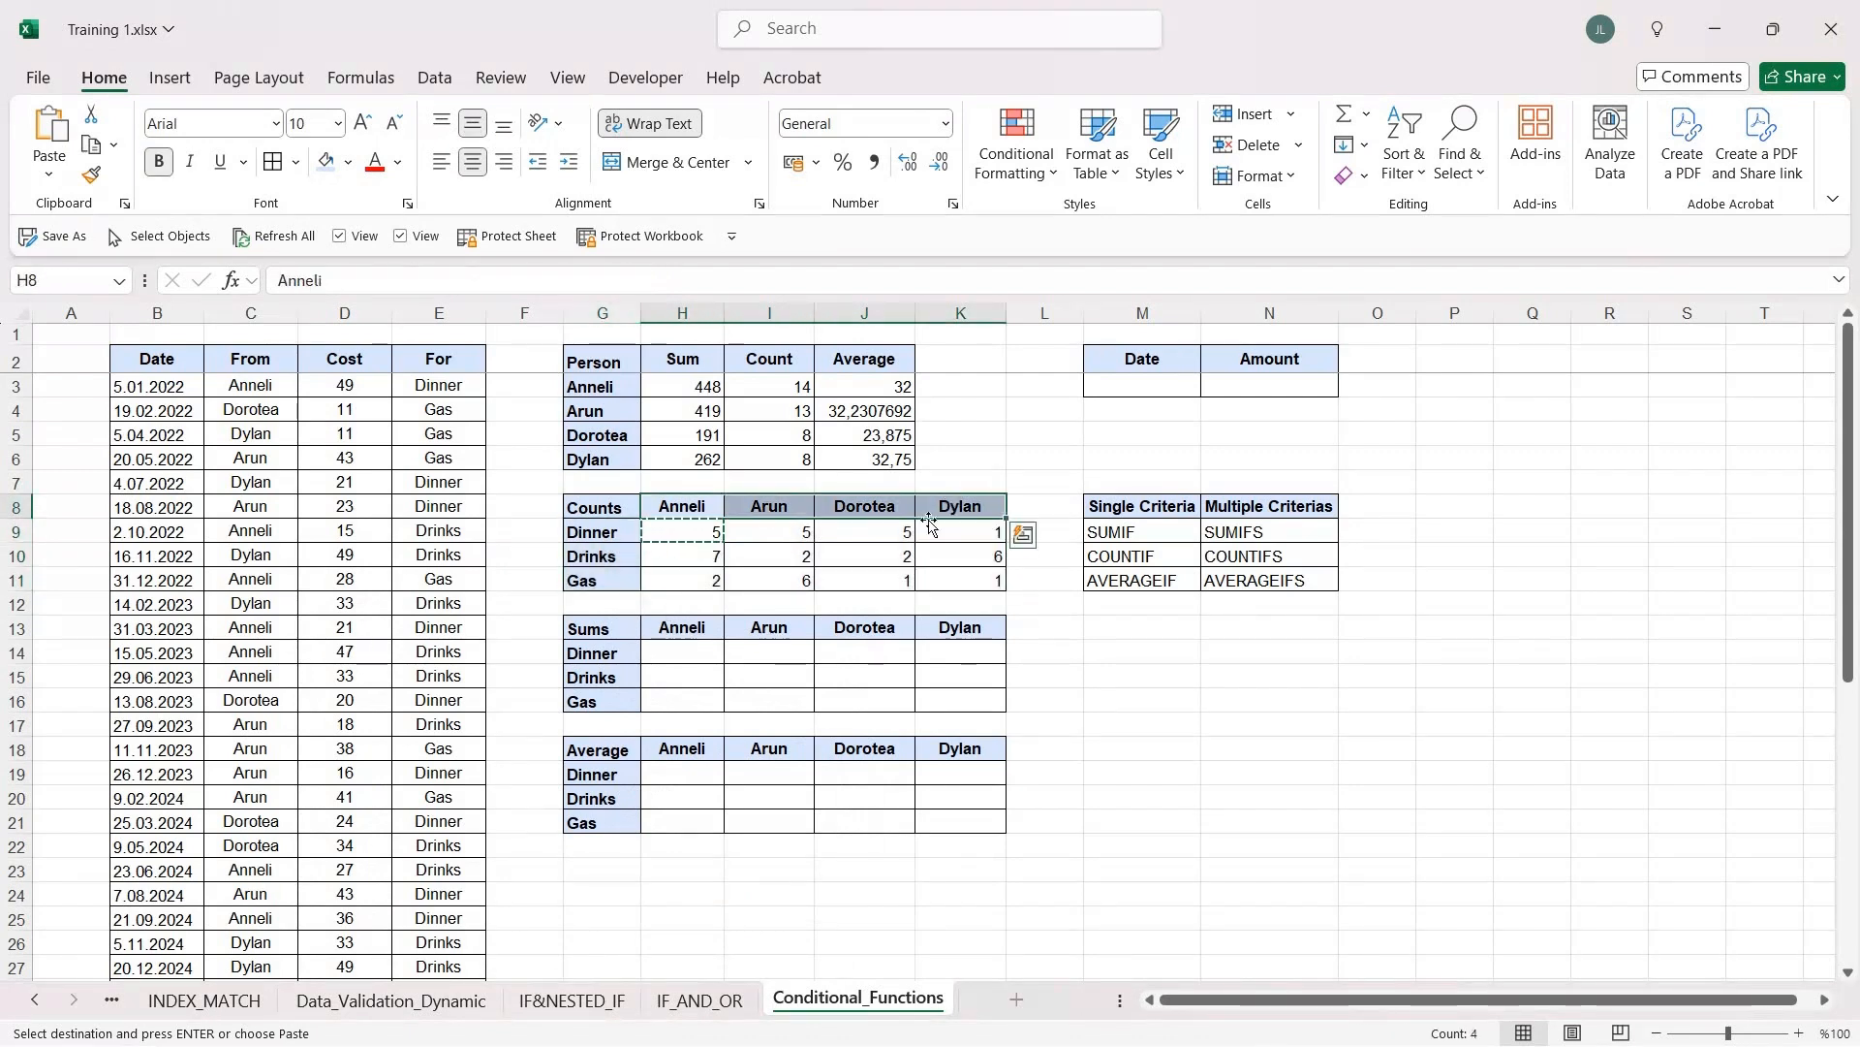
# Step: Start a SUMIFS formula in H14 with the absolute Cost range $D$3:$D$45 as the sum range
pyautogui.click(681, 655)
pyautogui.press('Escape')
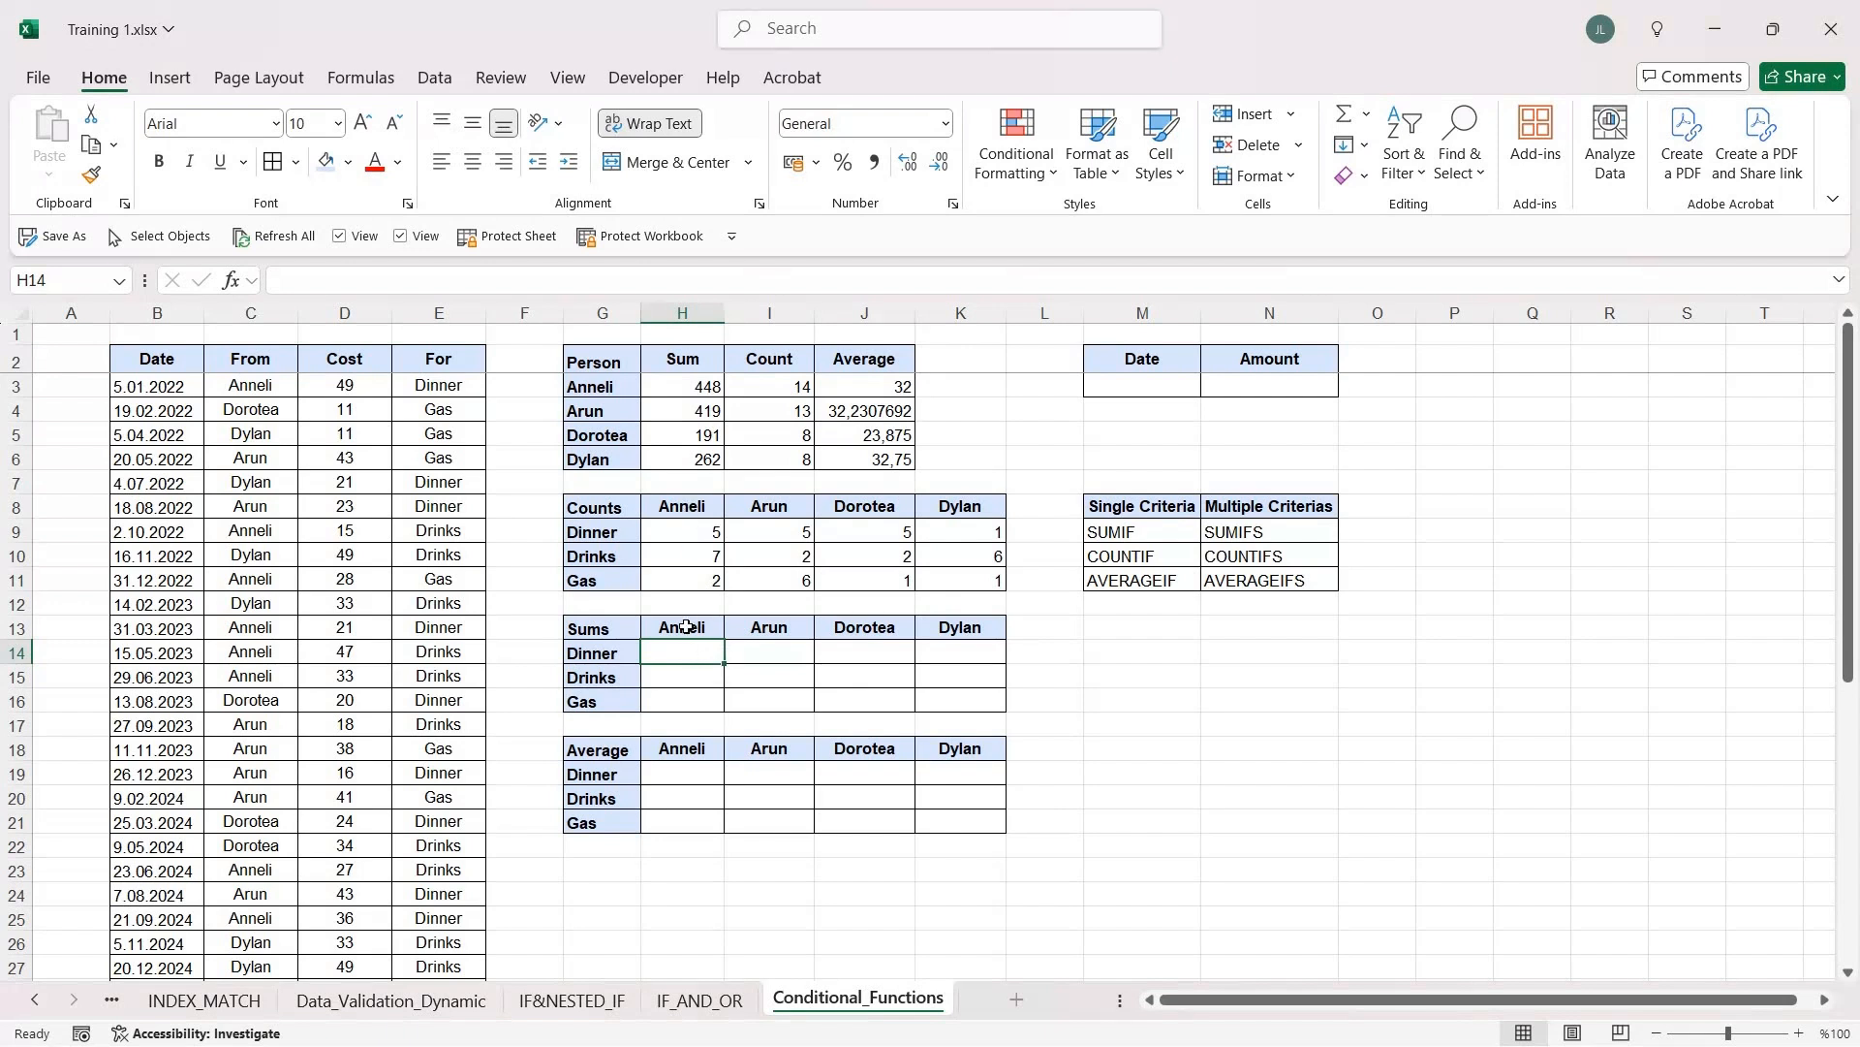
pyautogui.write('=')
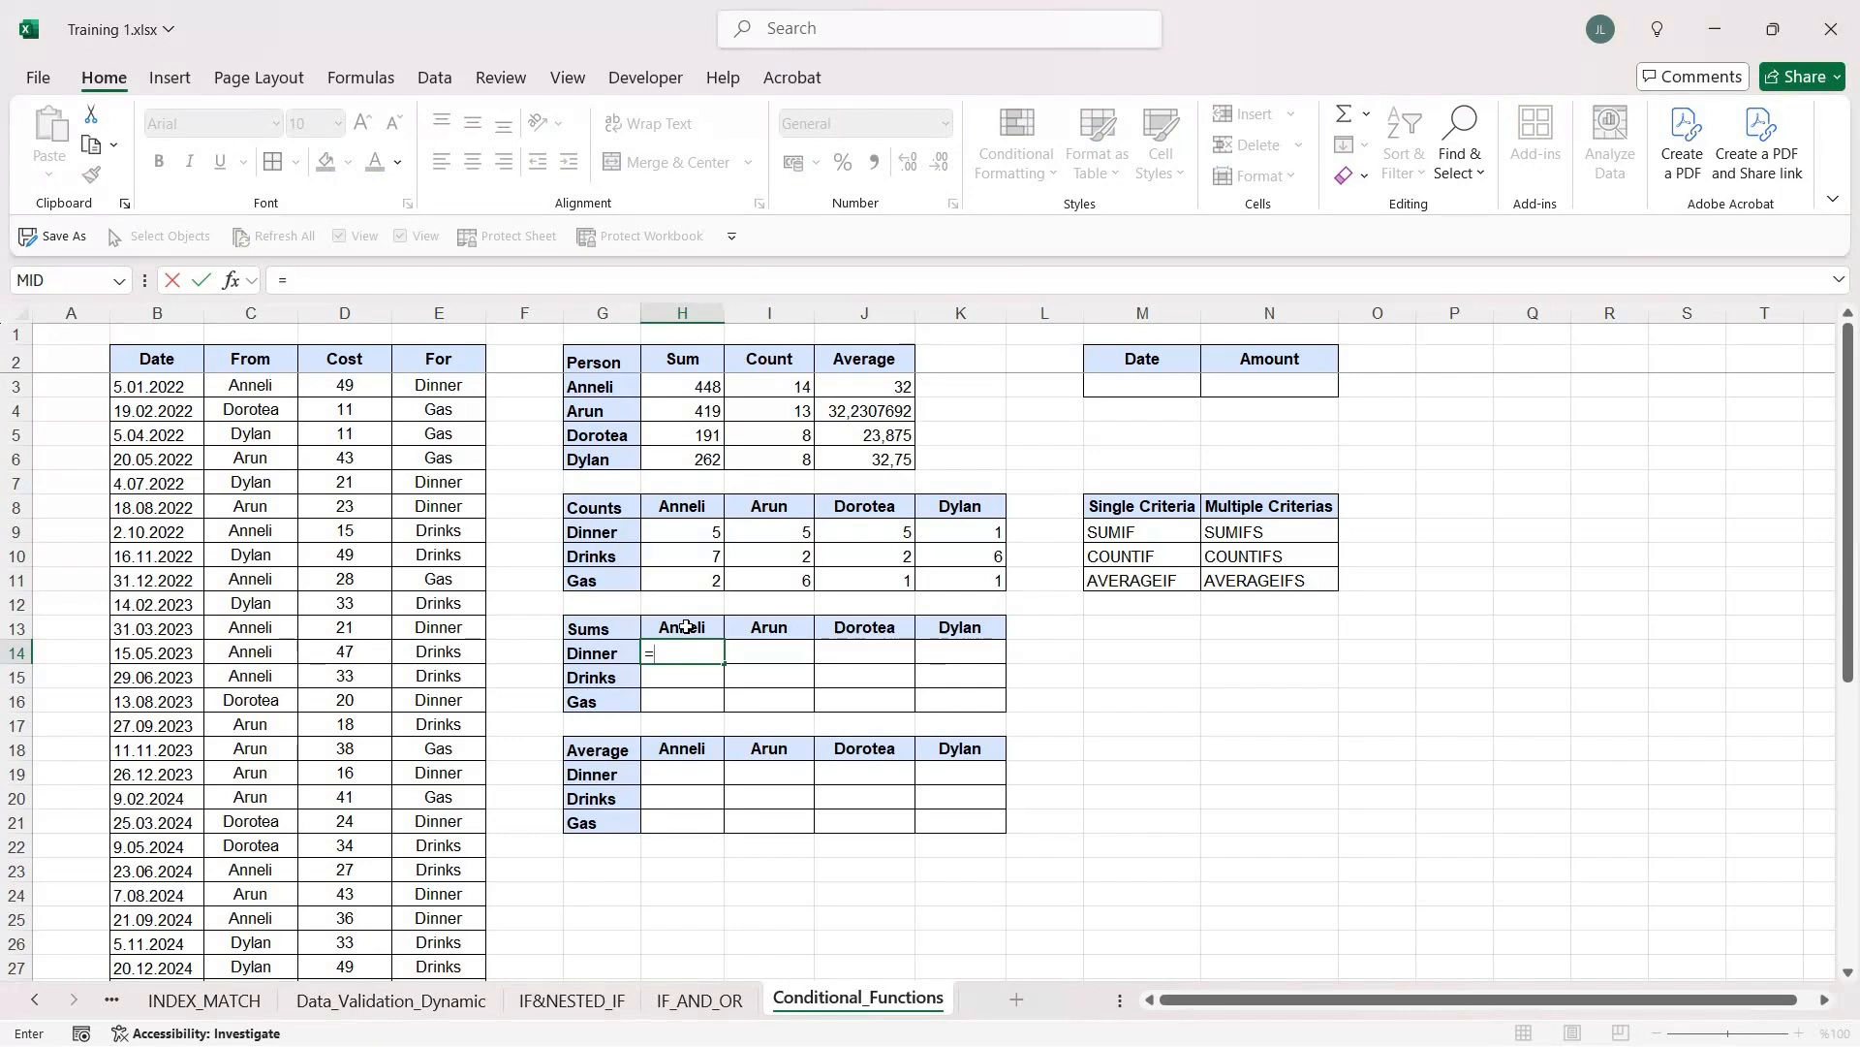
pyautogui.write('sum')
pyautogui.press('Down')
pyautogui.press('Down')
pyautogui.press('Down')
pyautogui.press('Up')
pyautogui.press('Tab')
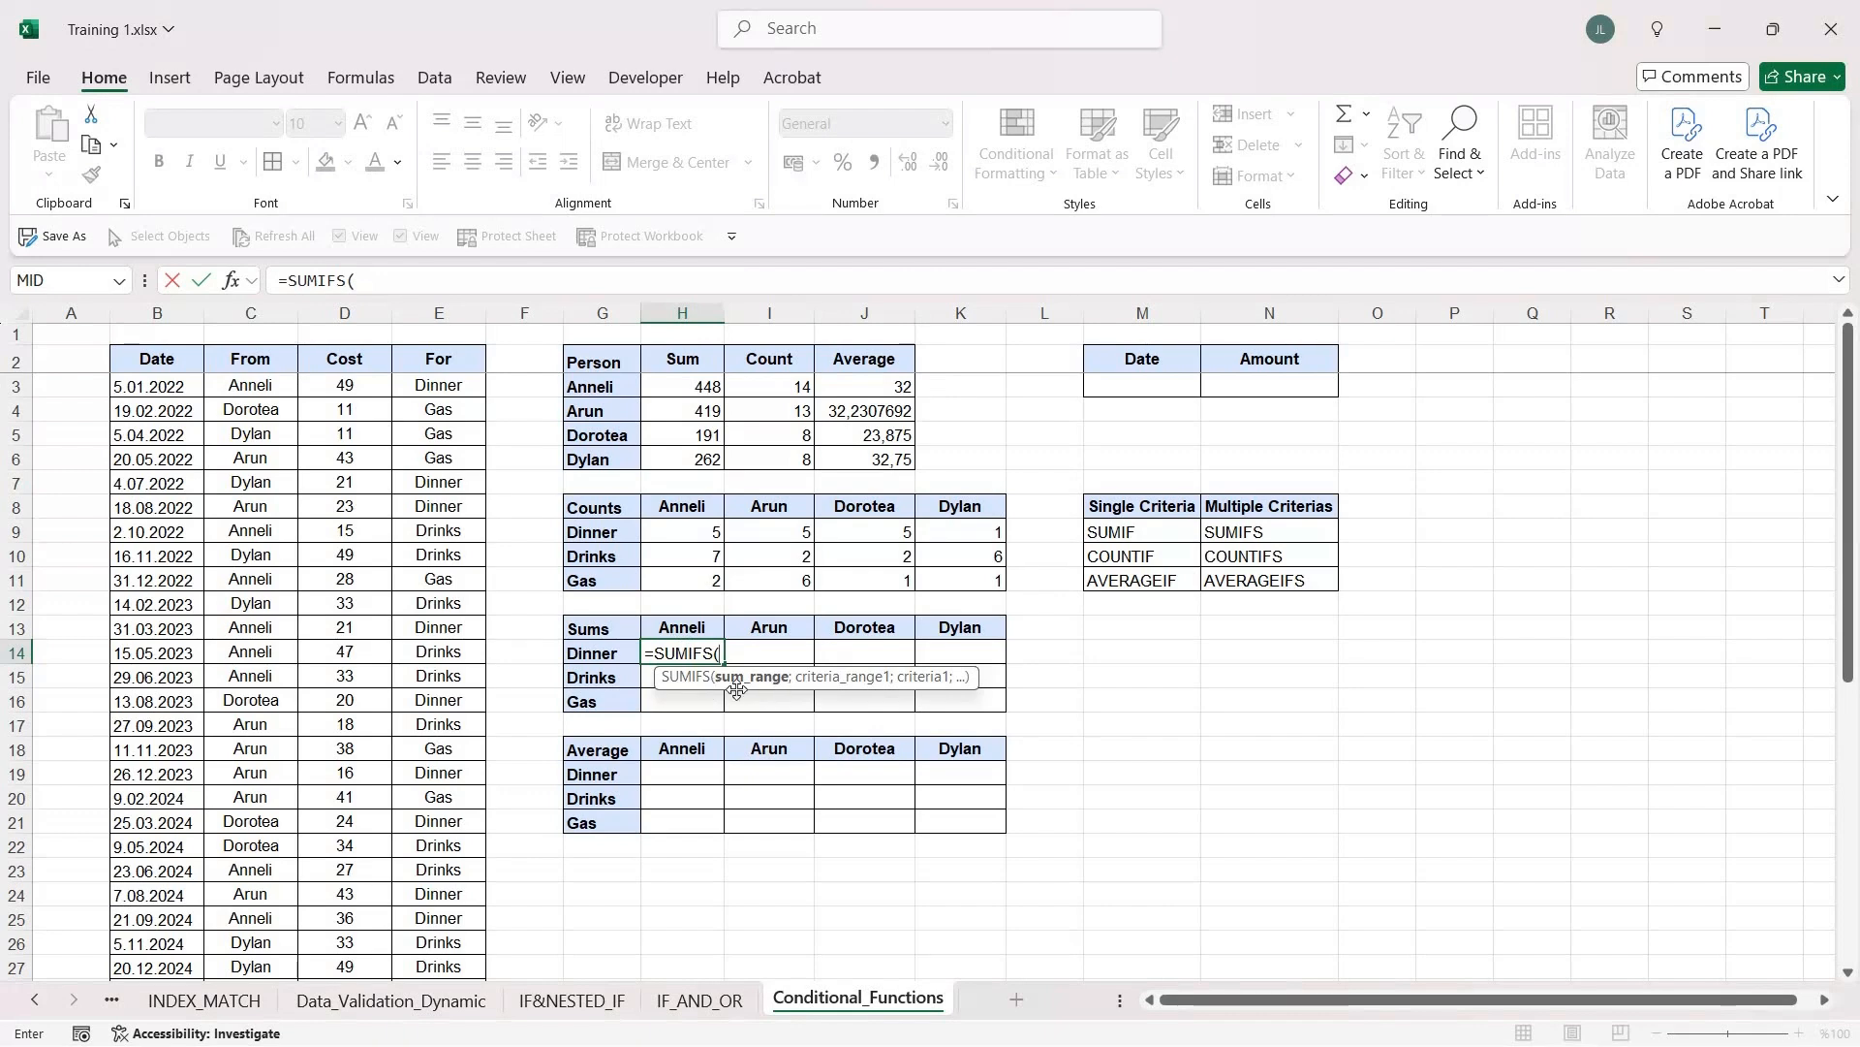
pyautogui.click(336, 386)
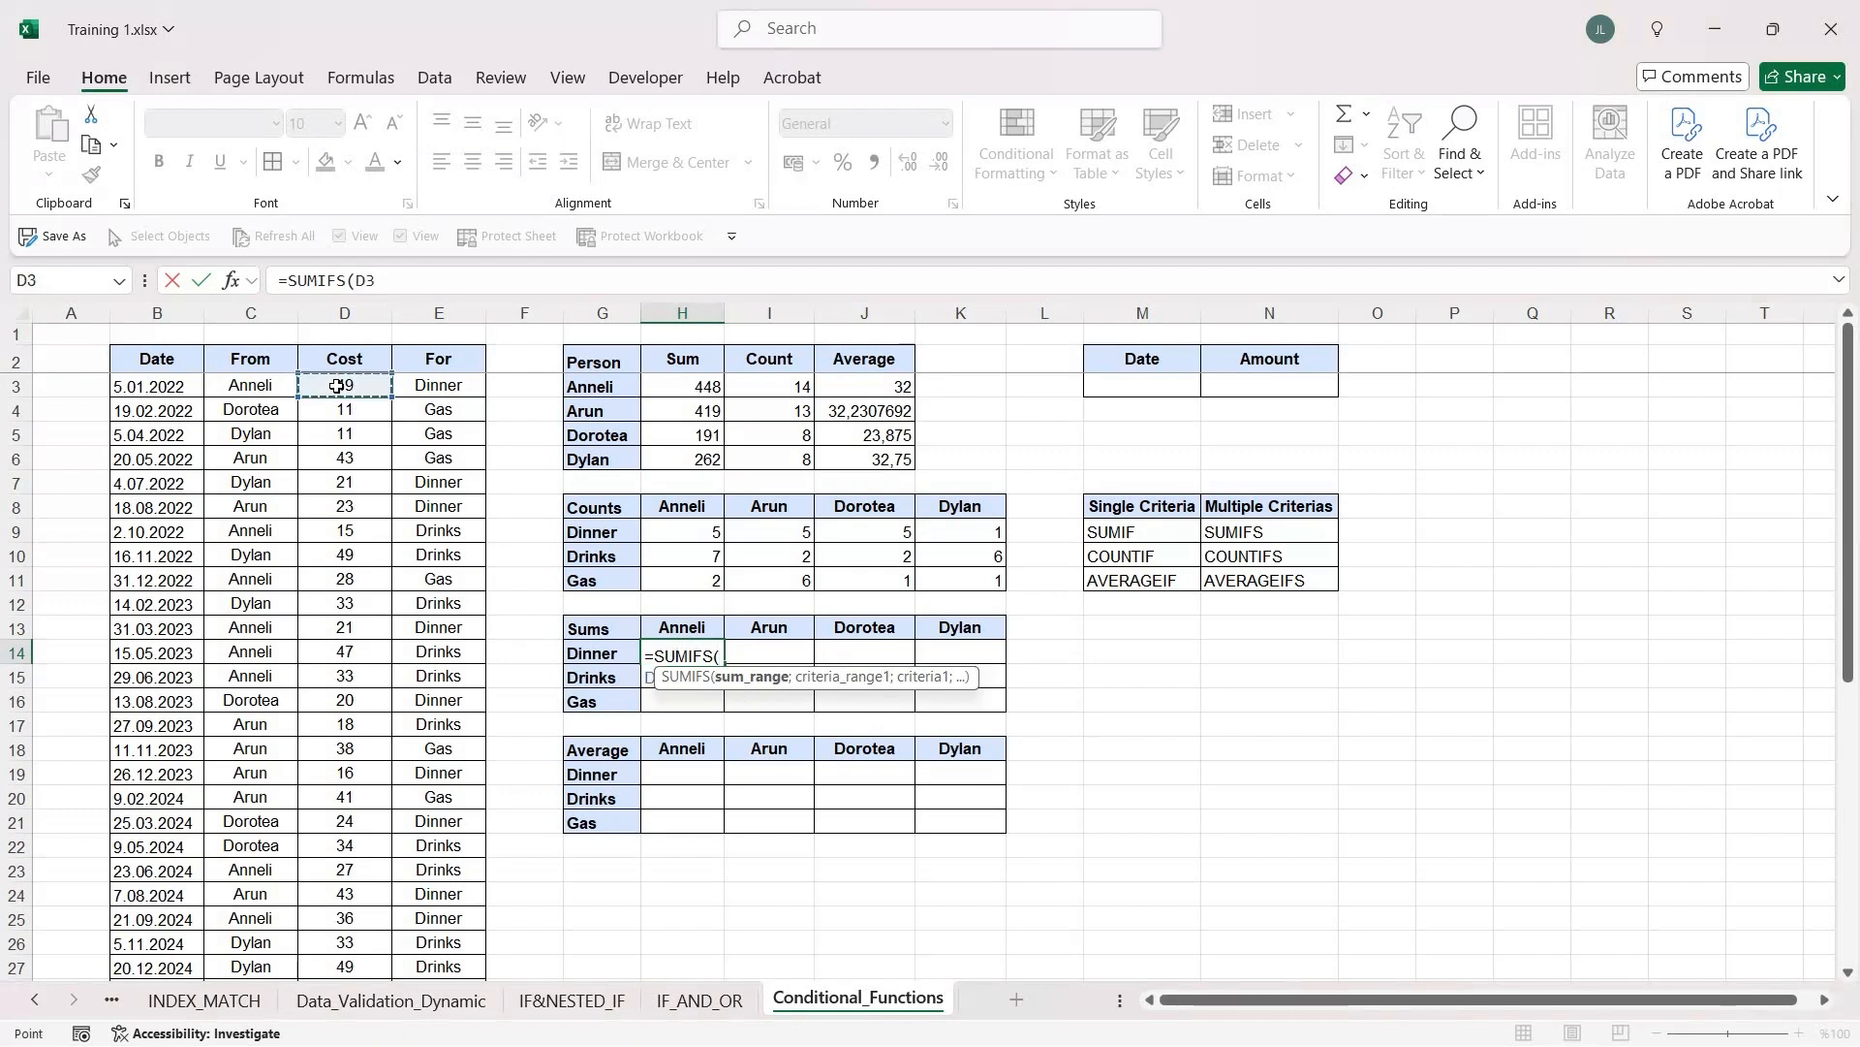
pyautogui.hotkey('ctrl', 'shift', 'Down')
pyautogui.press('F4')
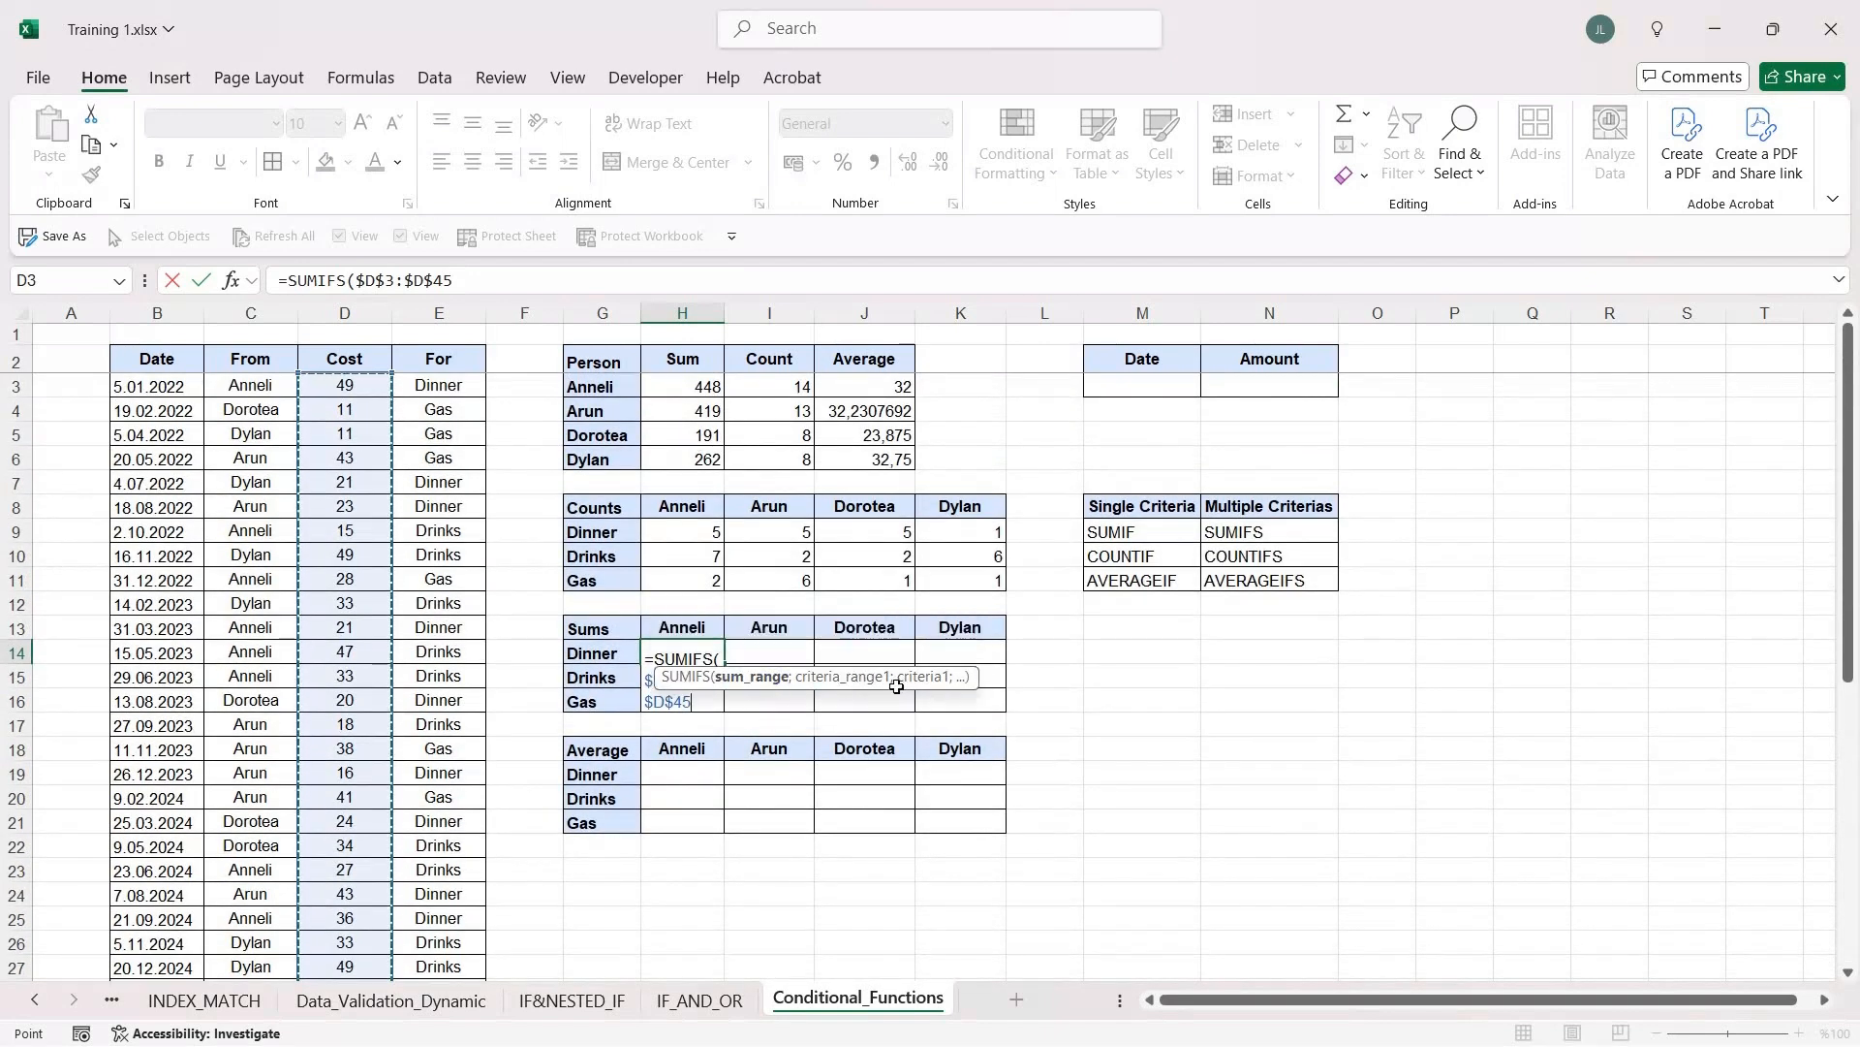
pyautogui.write(';')
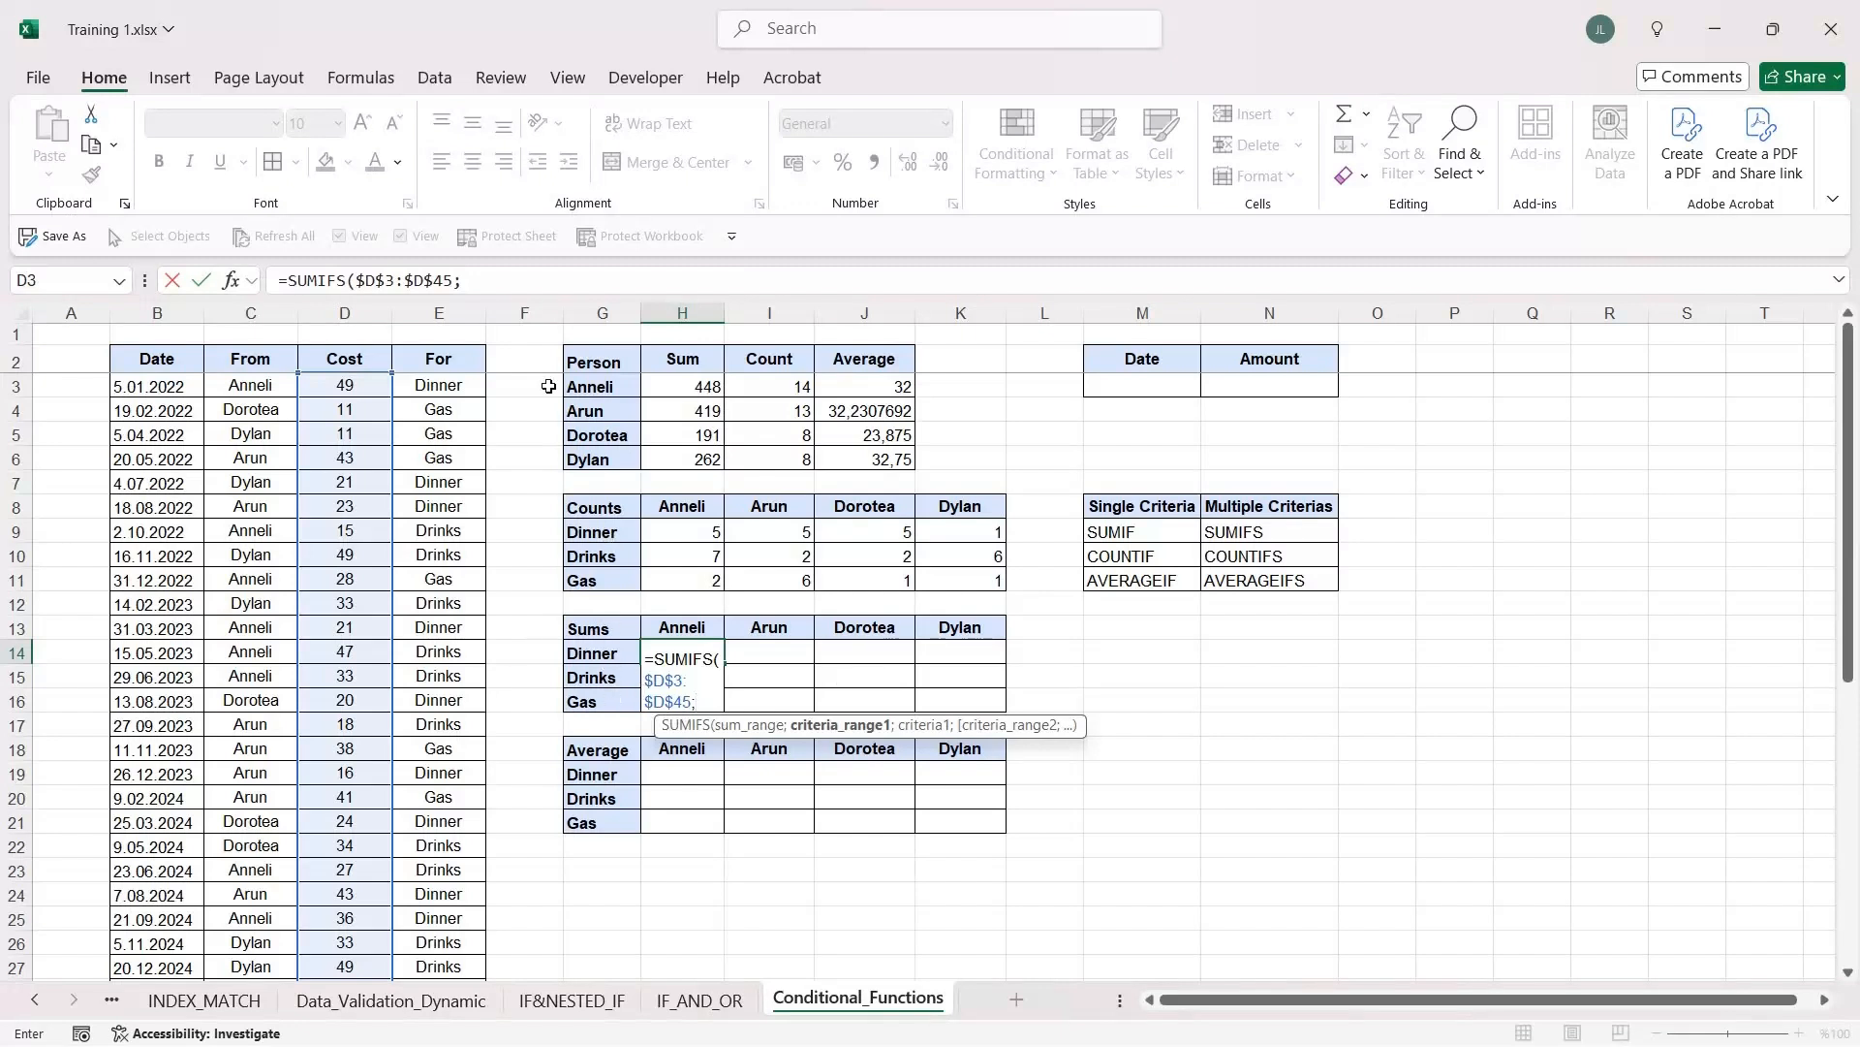
# Step: Add the absolute range $E$3:$E$45 with G14 as the first criterion to the SUMIFS formula
pyautogui.click(427, 386)
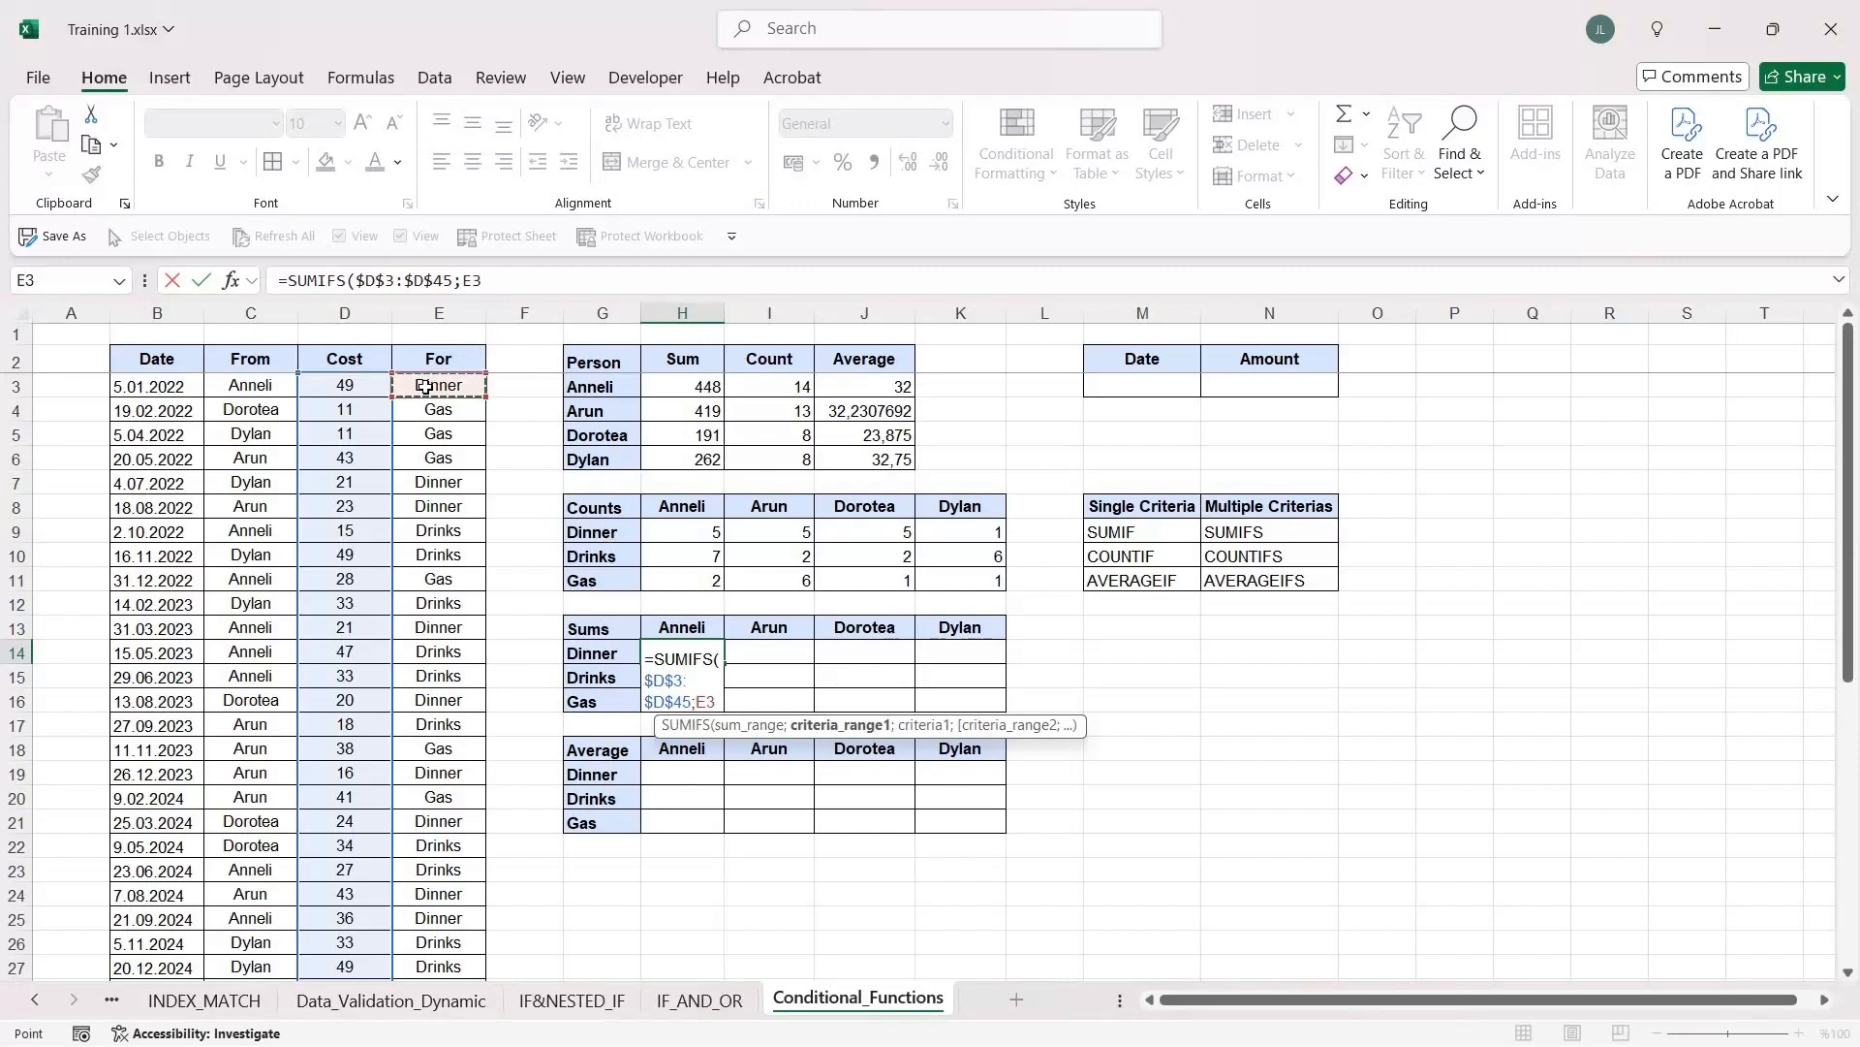
pyautogui.hotkey('ctrl', 'shift', 'Down')
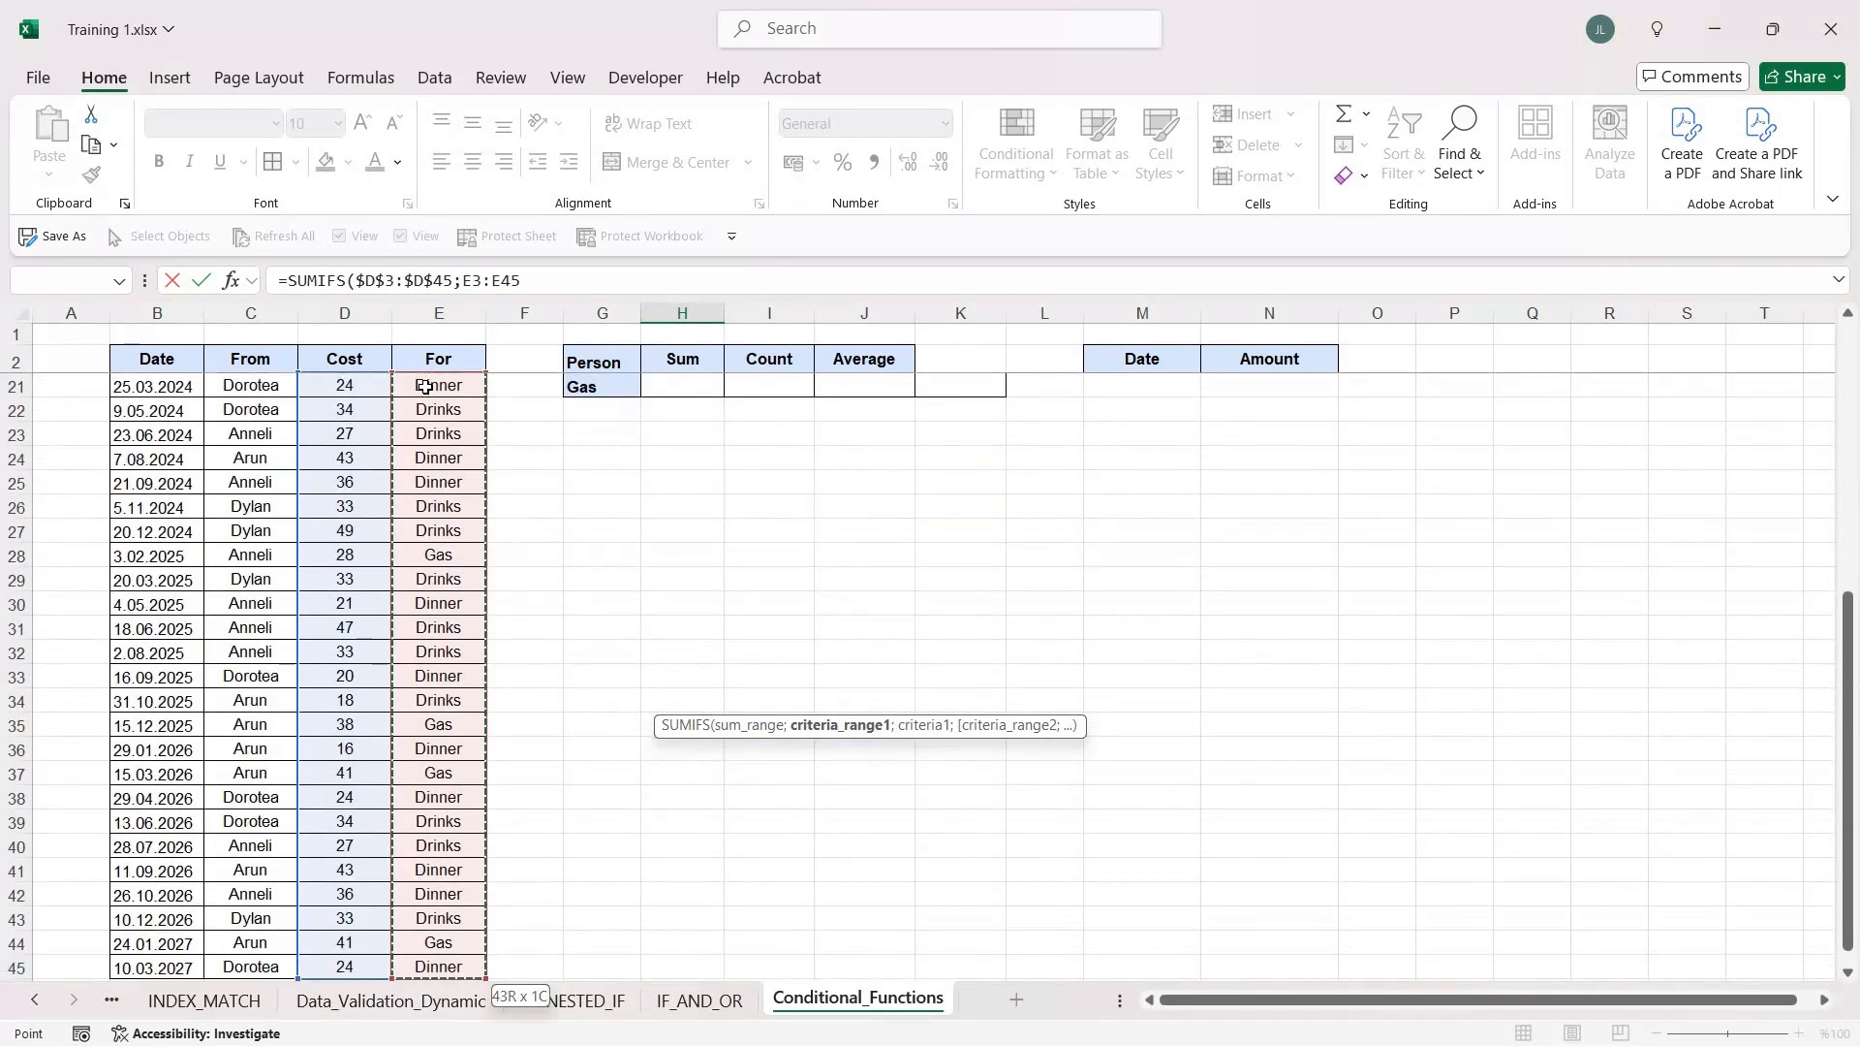
pyautogui.press('F4')
pyautogui.write(';')
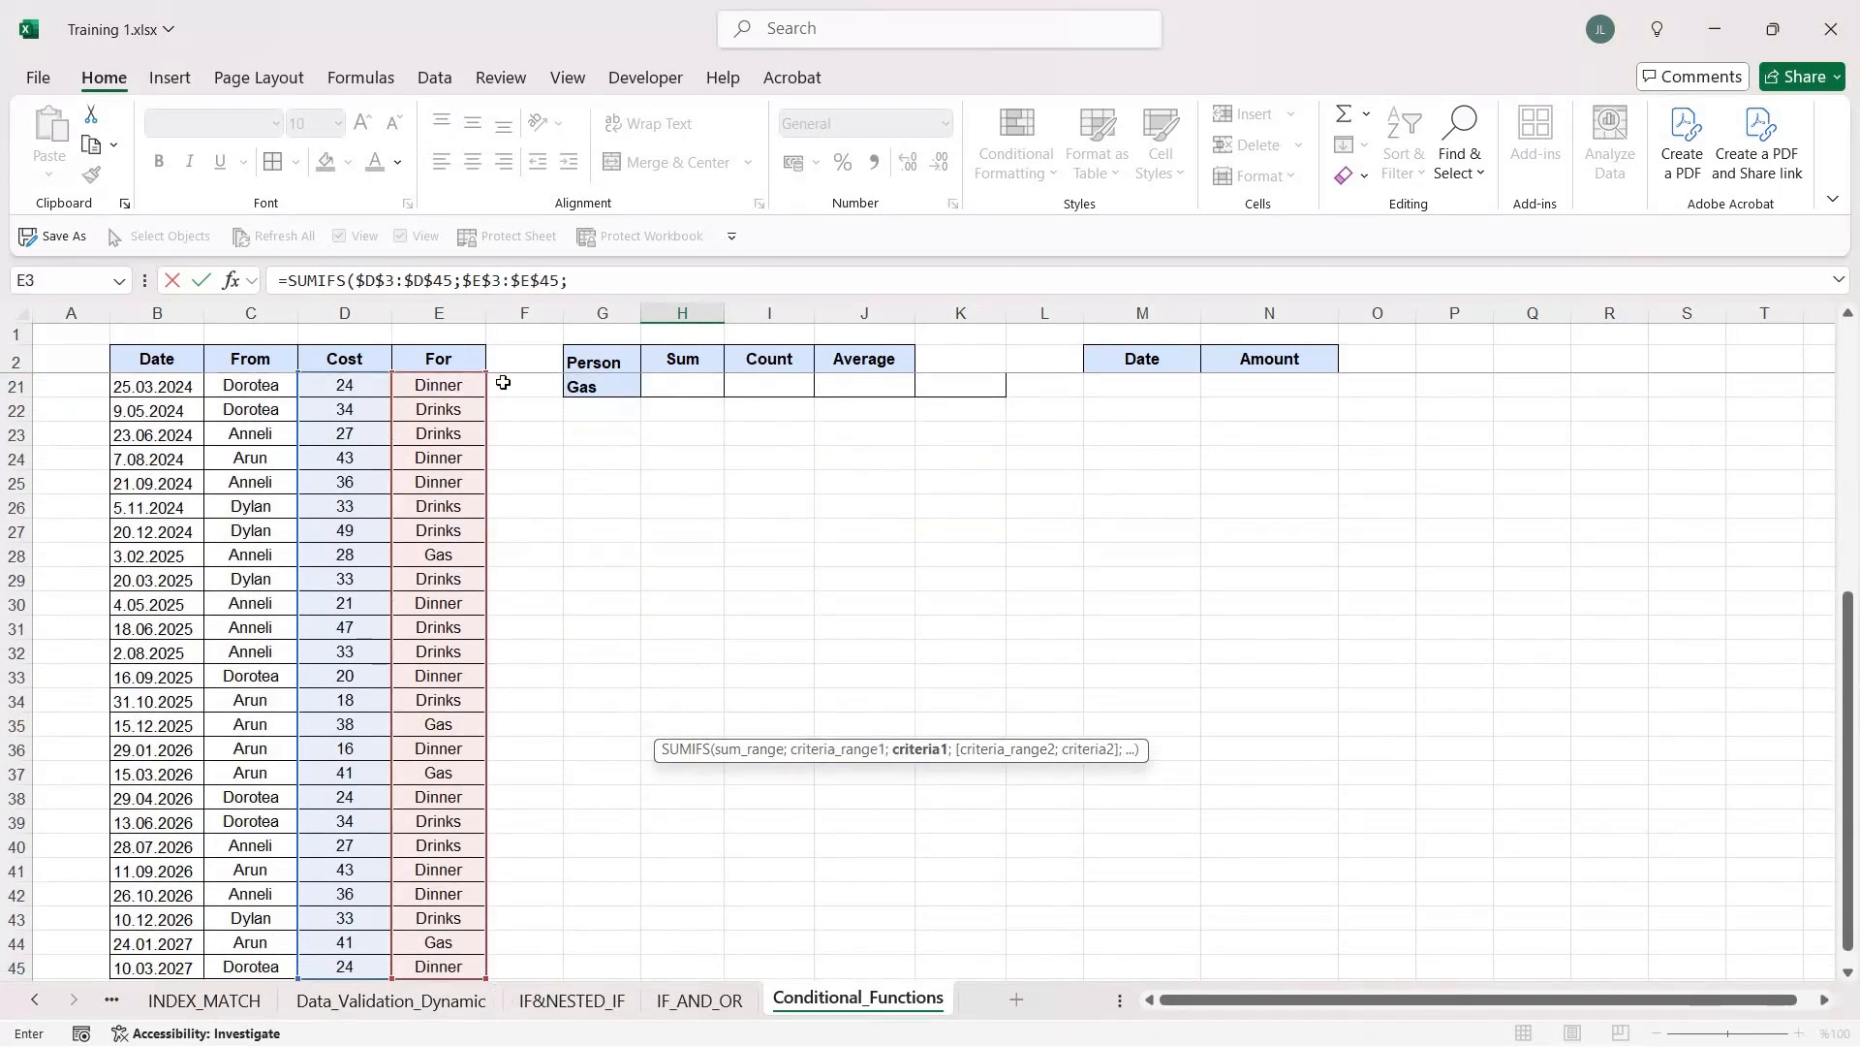
pyautogui.scroll(6, 547, 558)
pyautogui.click(613, 663)
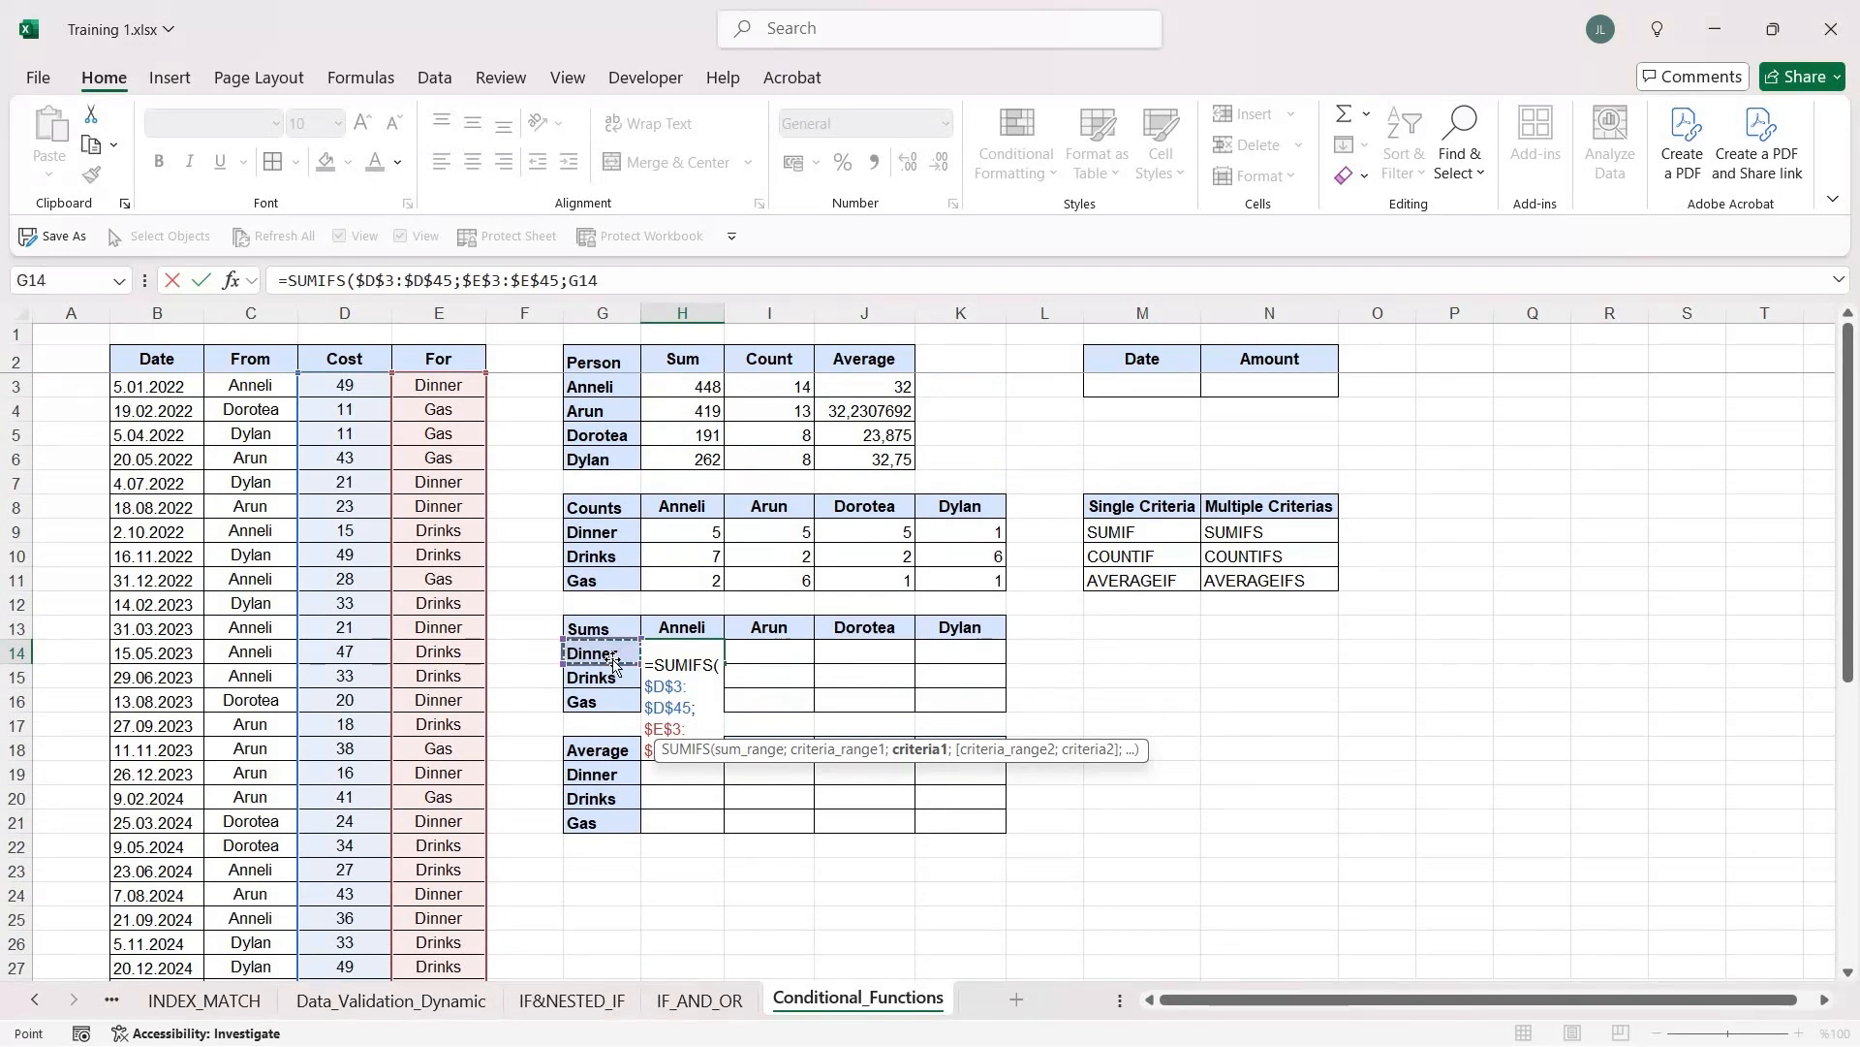
pyautogui.write(';')
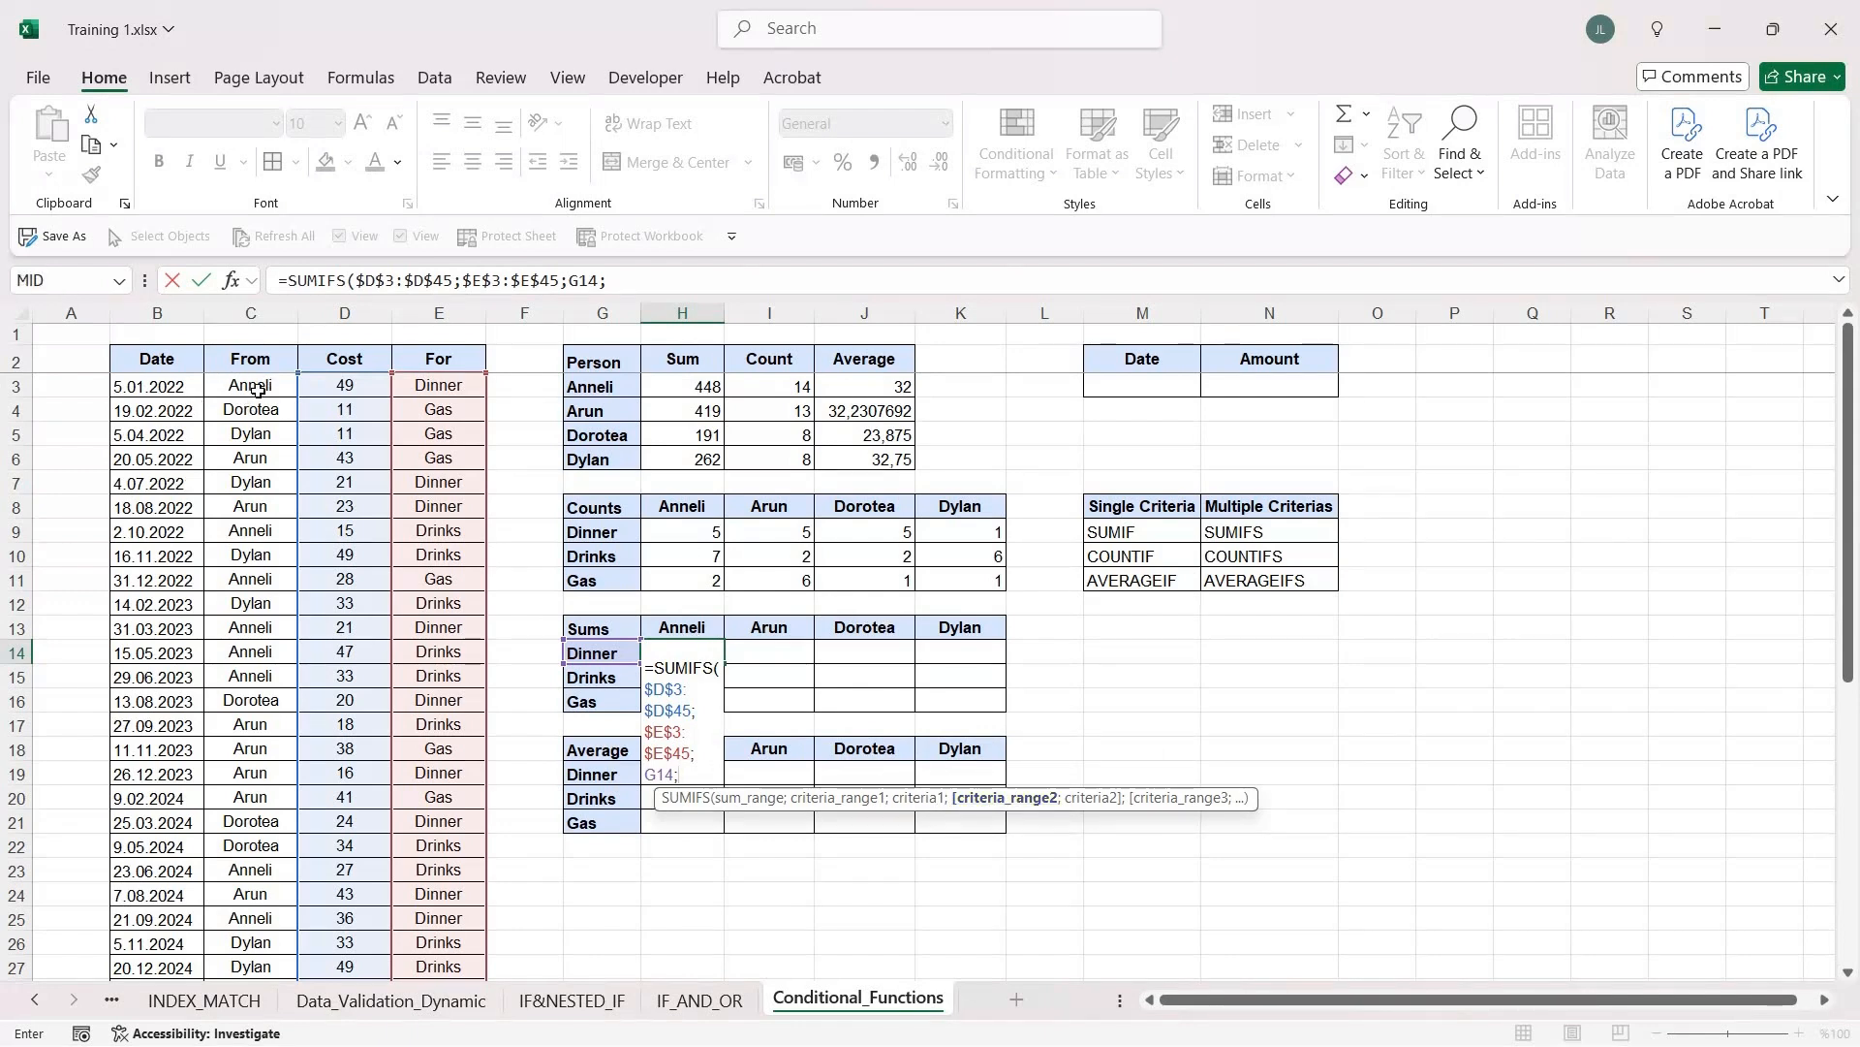
# Step: Complete the SUMIFS formula with the absolute range $C$3:$C$45 and H13 as the second criterion
pyautogui.click(258, 390)
pyautogui.hotkey('ctrl', 'shift', 'Down')
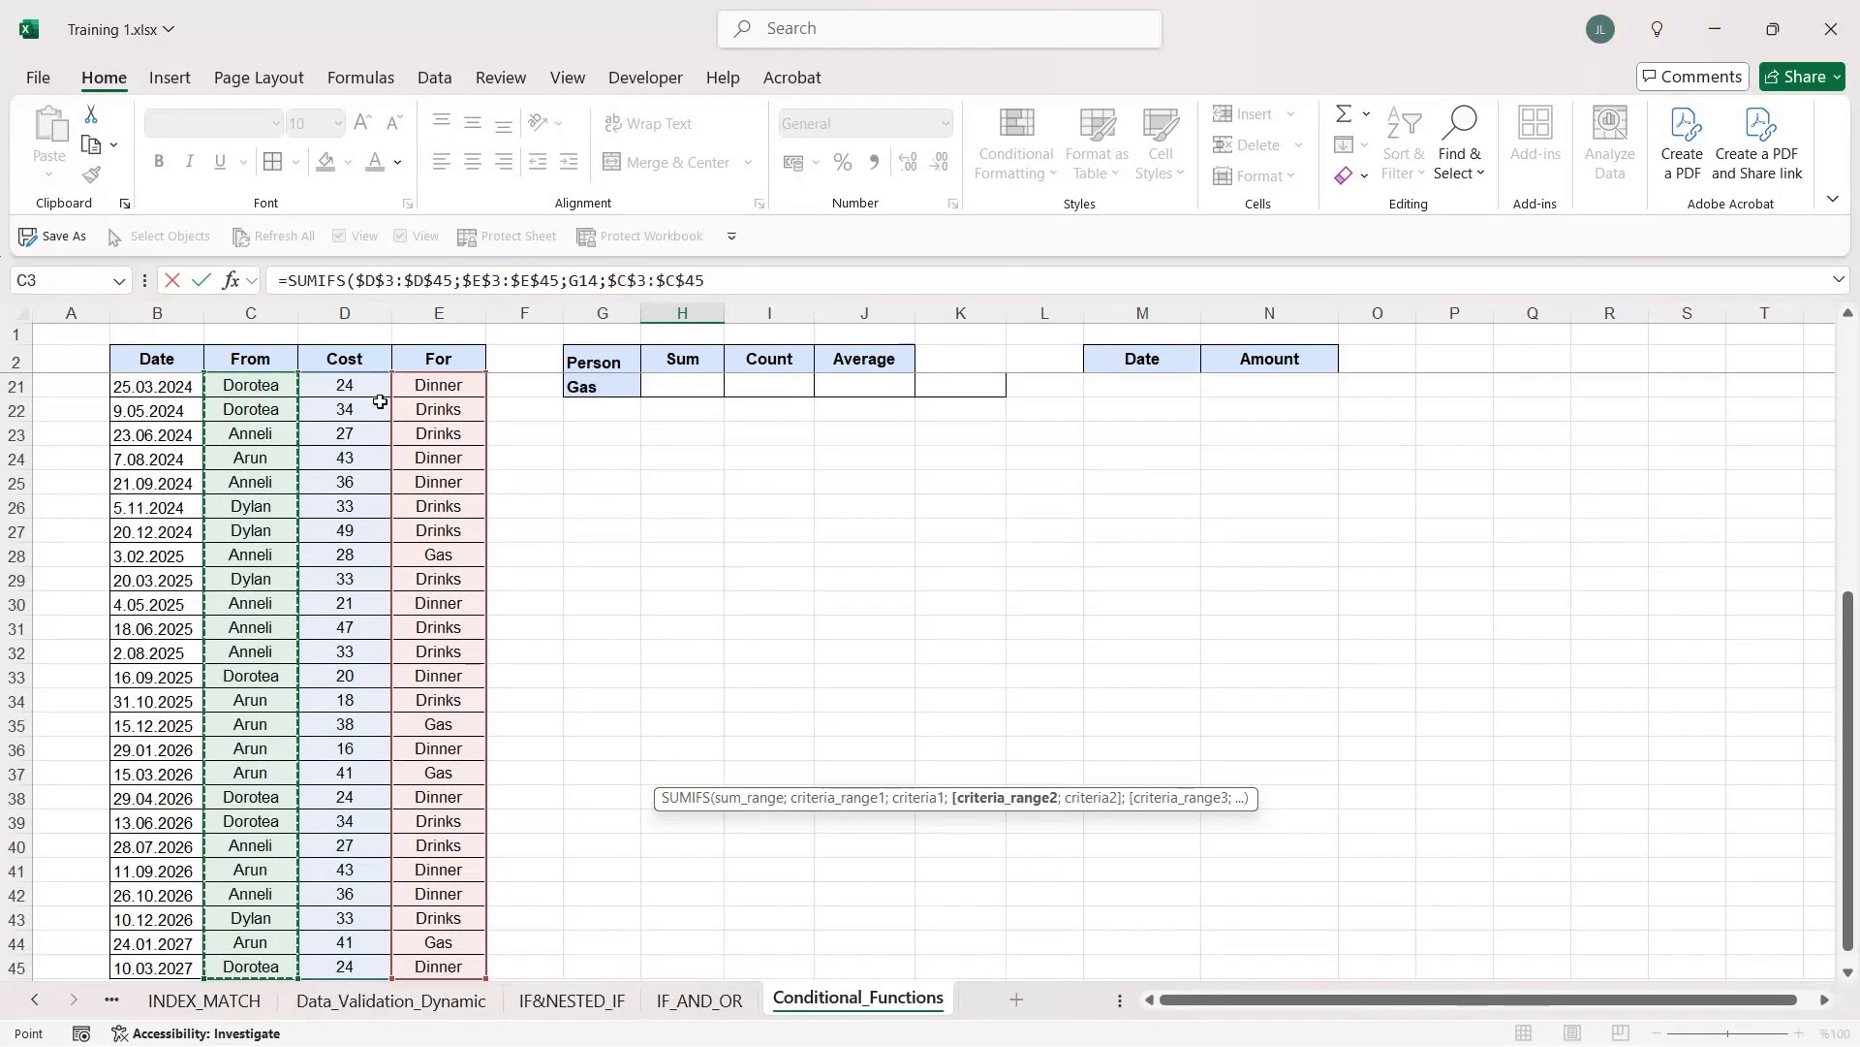
pyautogui.press('F4')
pyautogui.write(';')
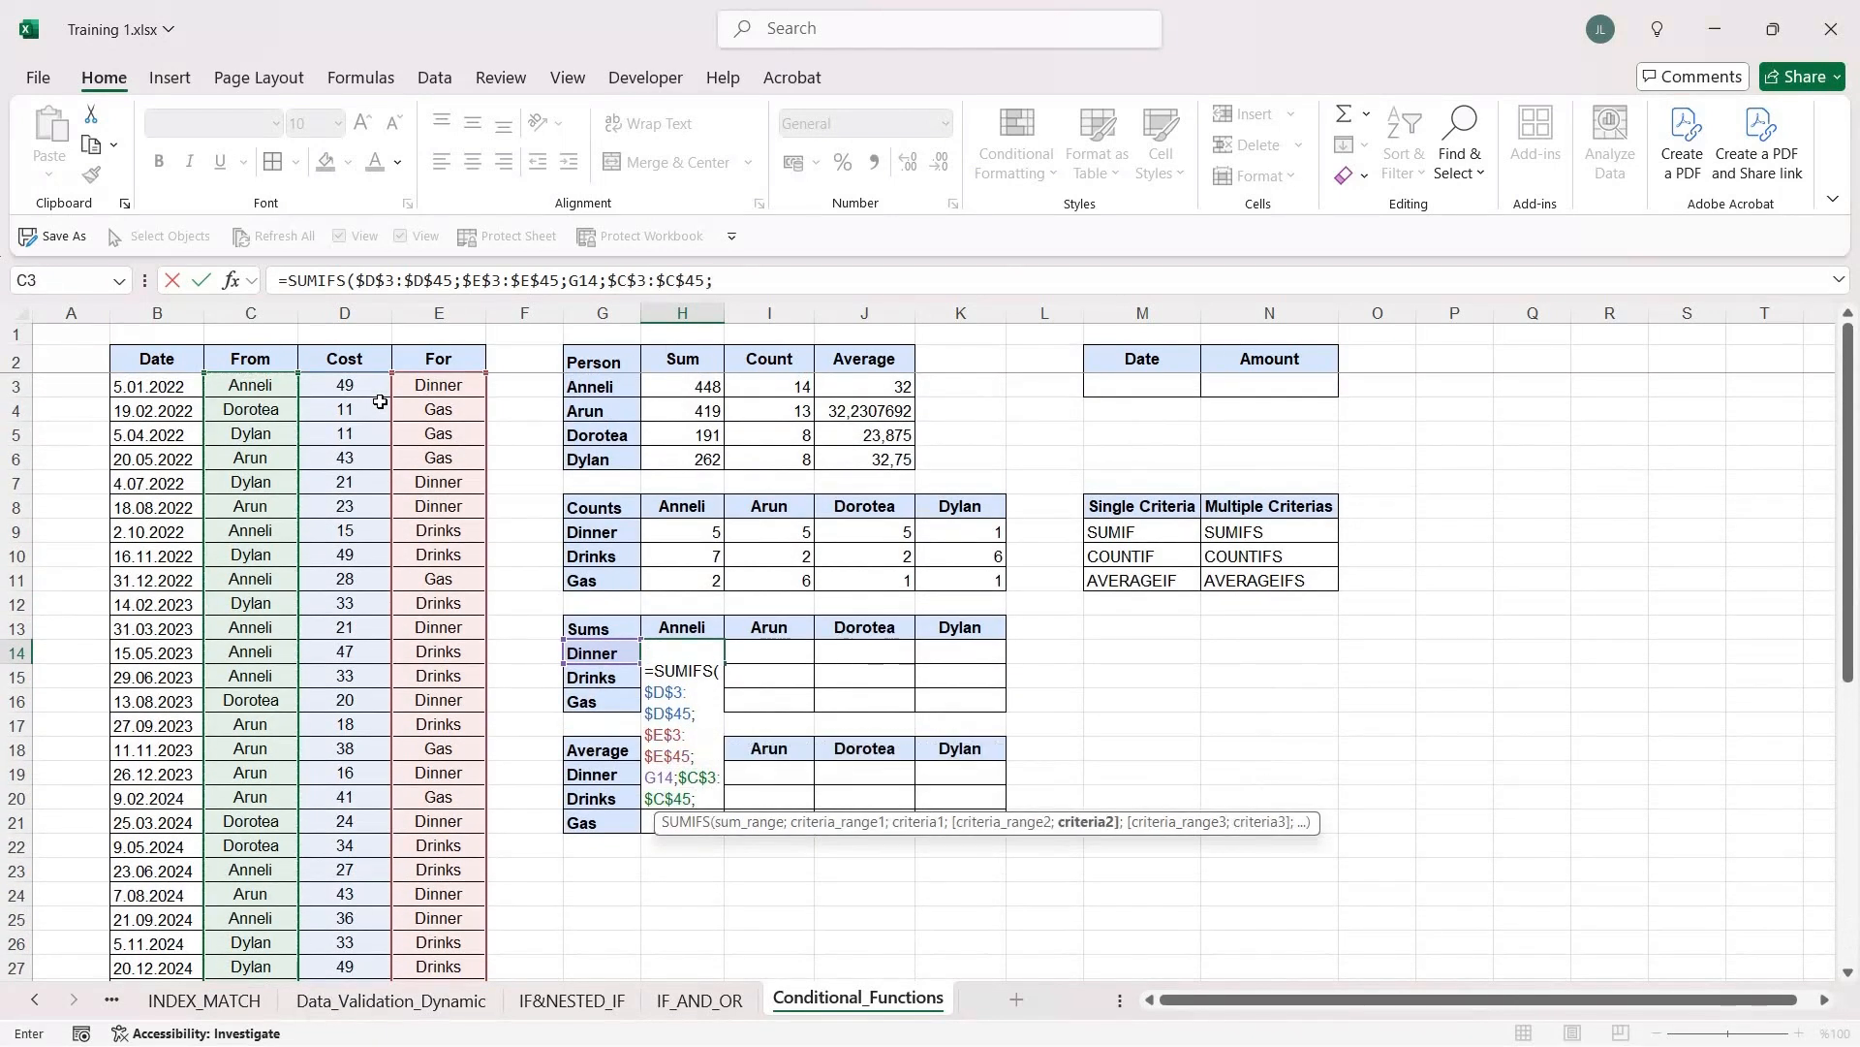
pyautogui.click(680, 626)
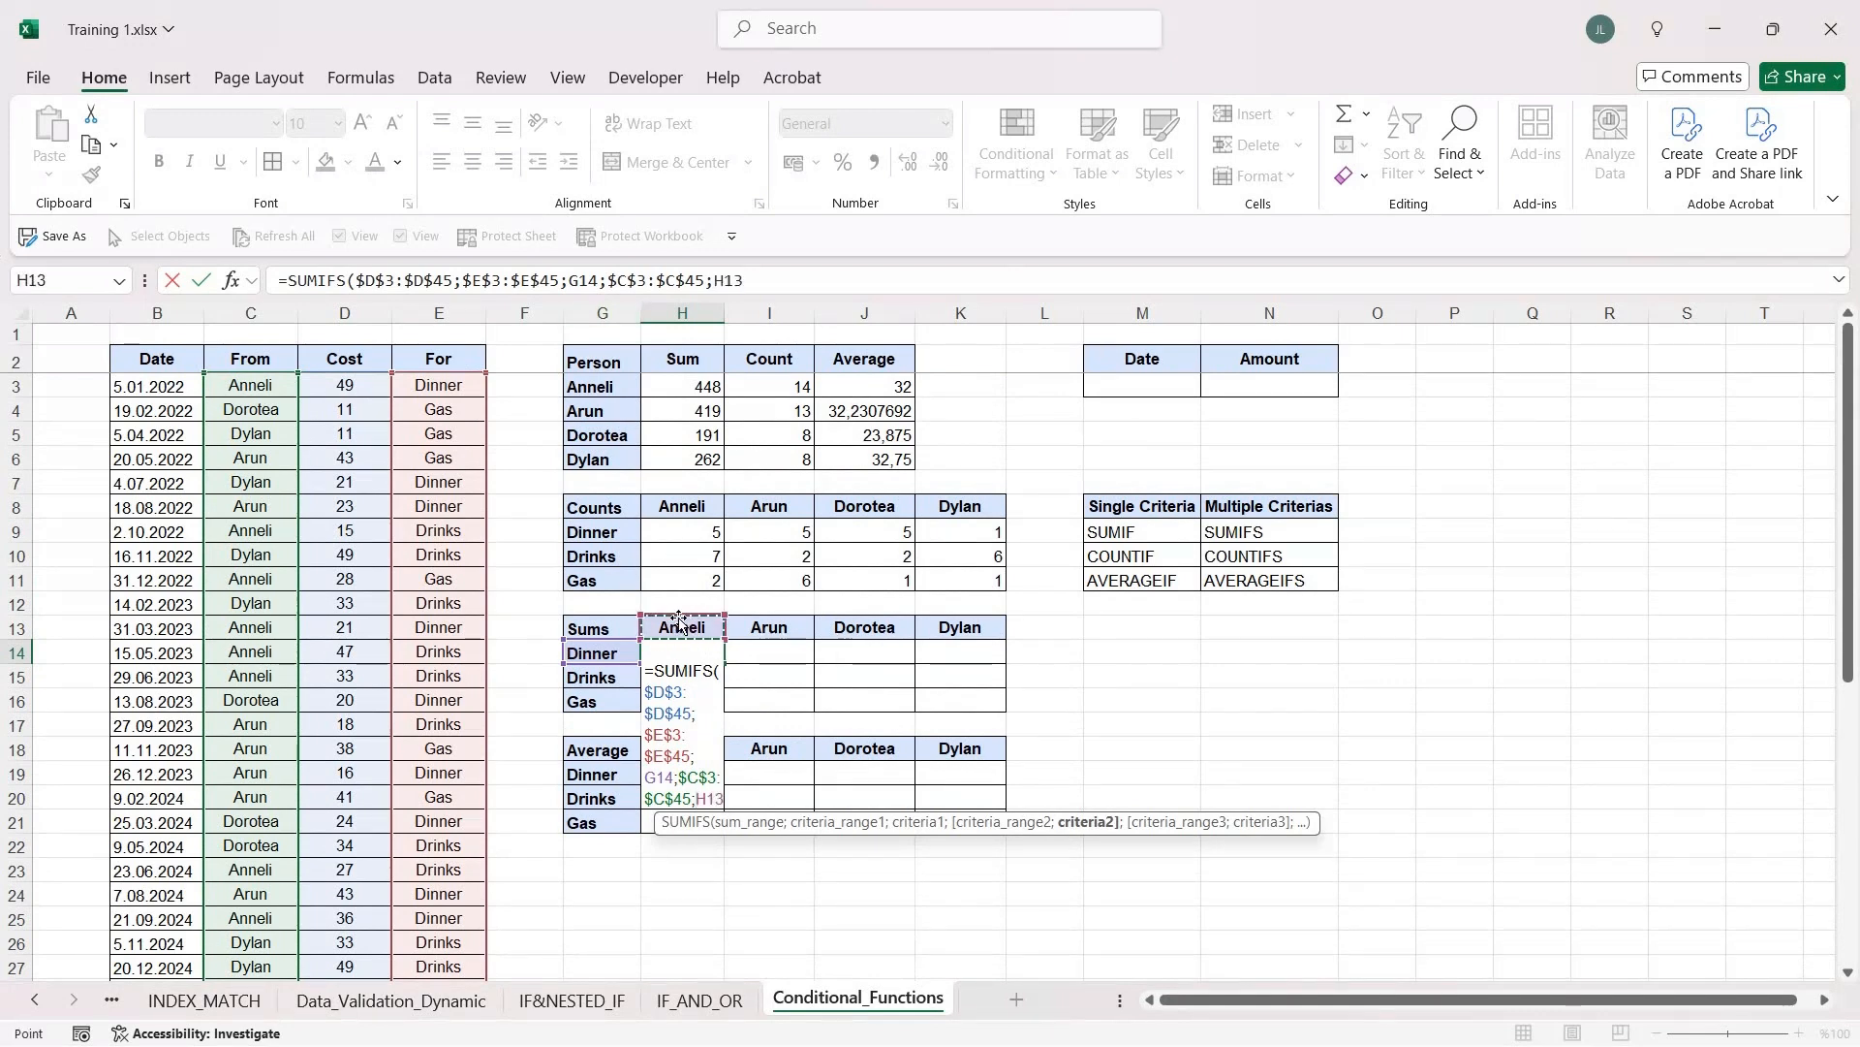
pyautogui.write(')')
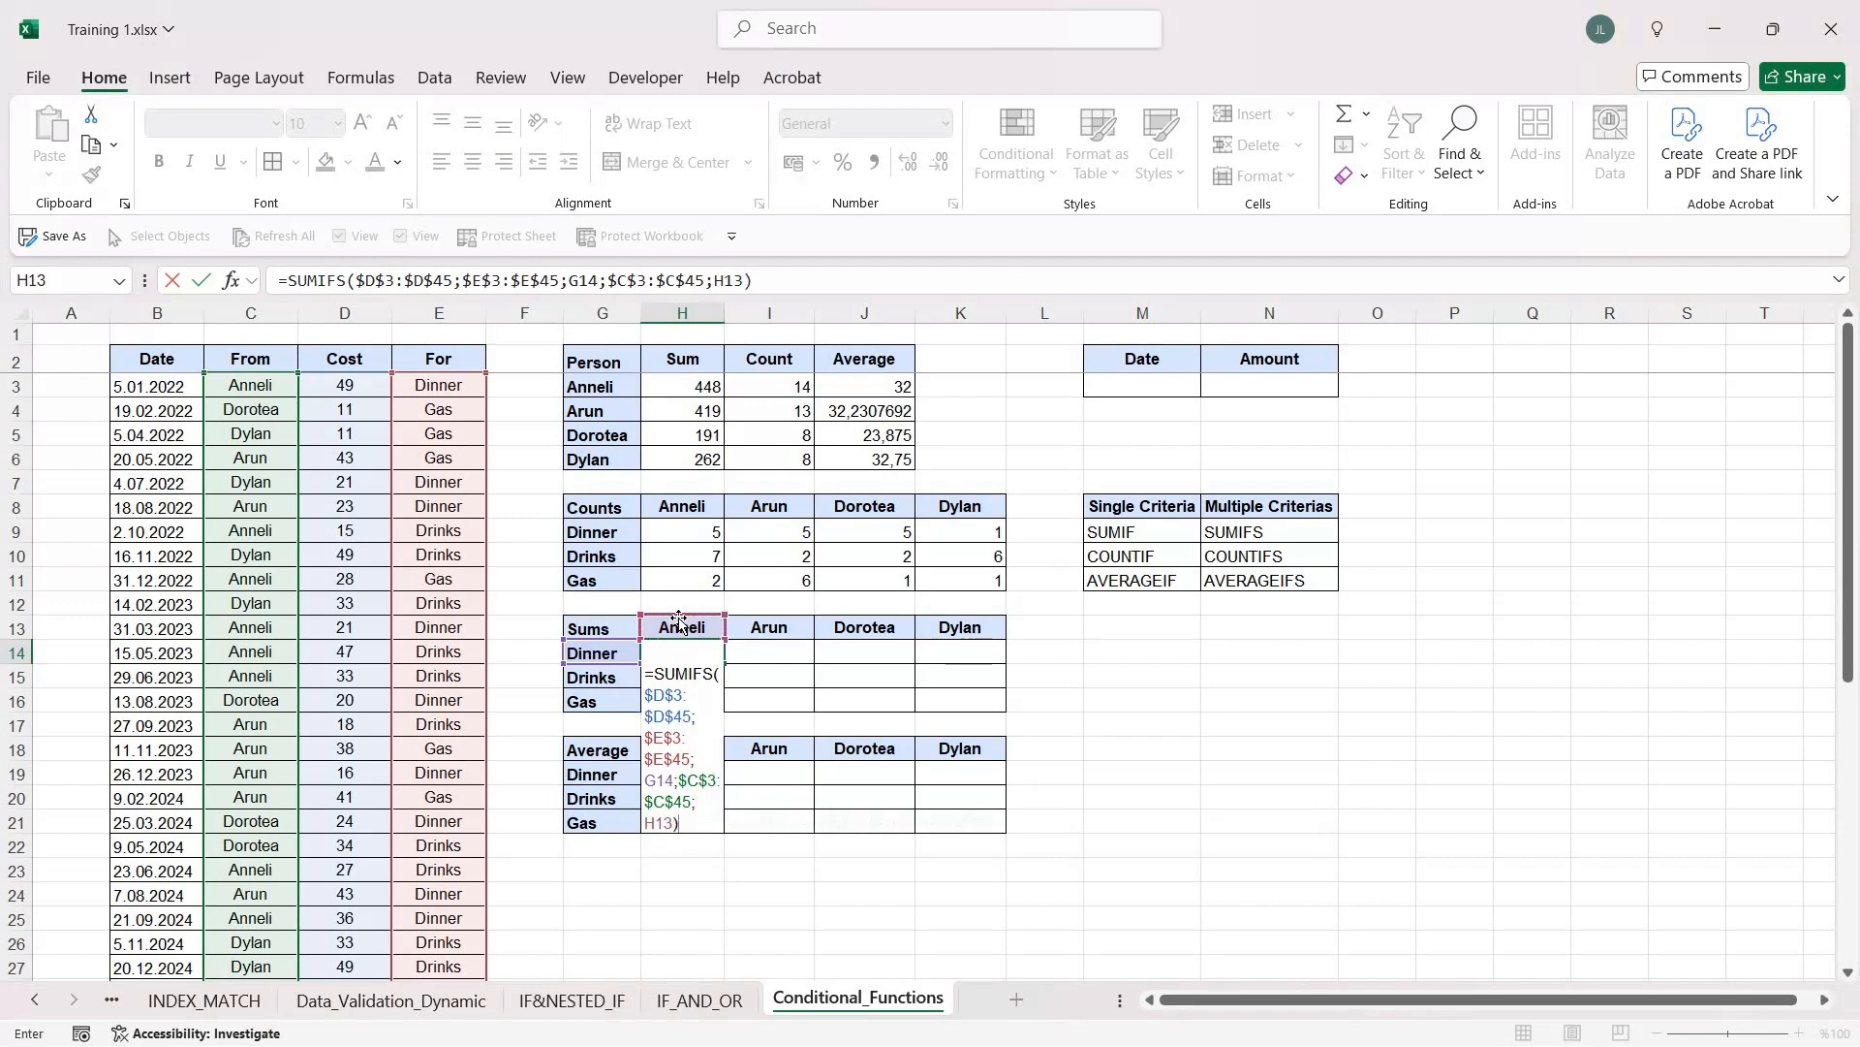
pyautogui.press('Return')
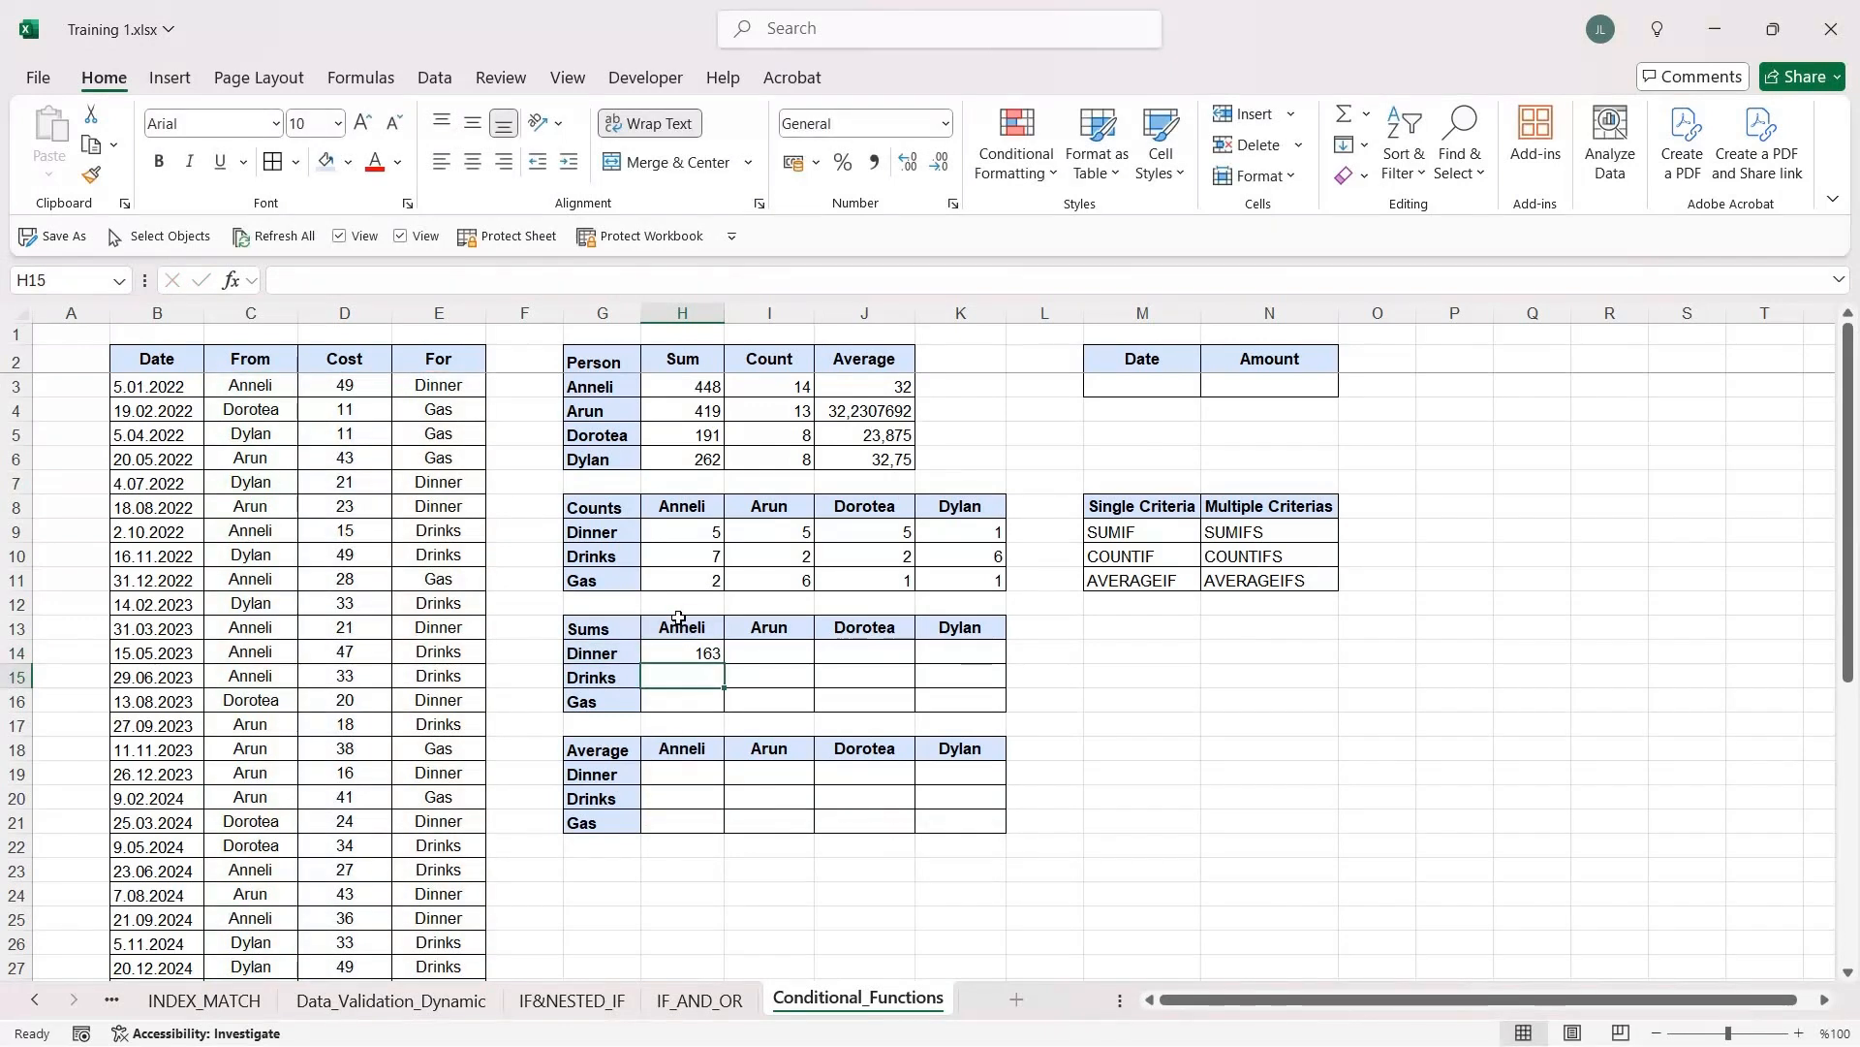
# Step: Change the criteria references in H14's SUMIFS formula to the mixed references $G14 and H$13
pyautogui.click(704, 651)
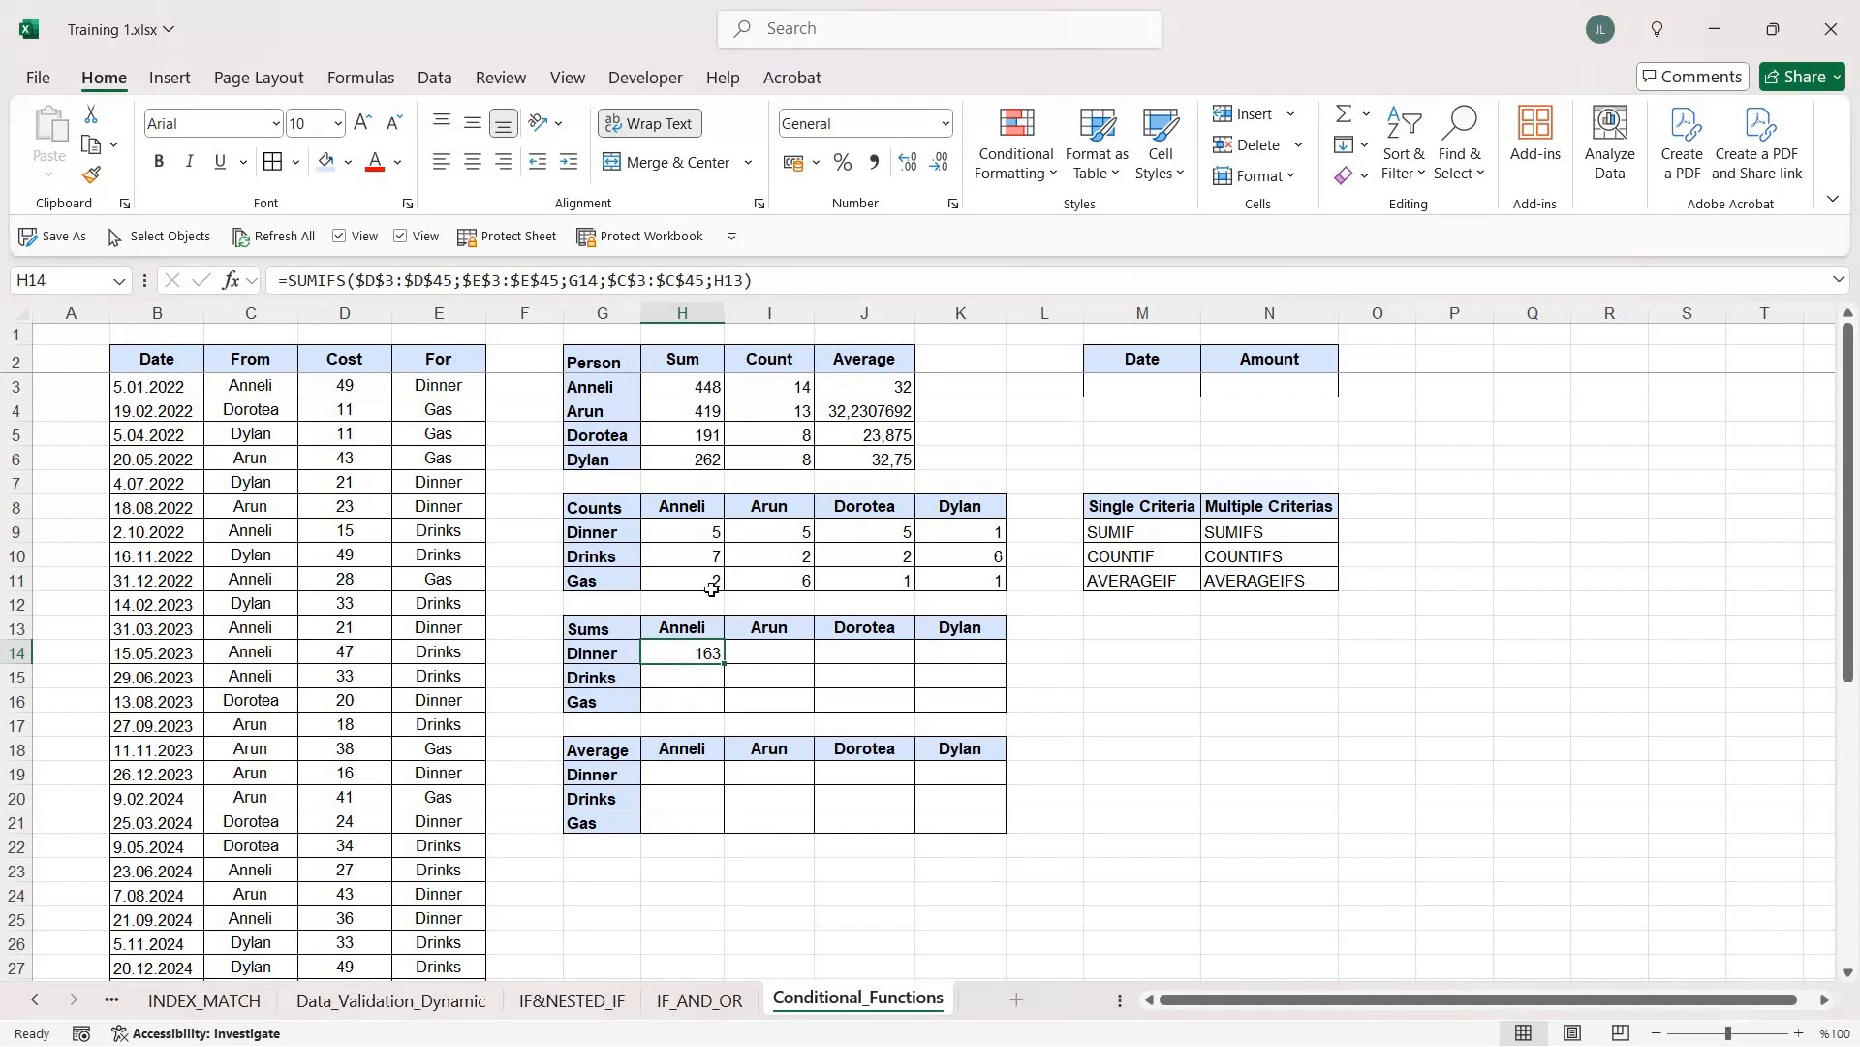
pyautogui.keyDown('shift'); pyautogui.click(953, 692); pyautogui.keyUp('shift')
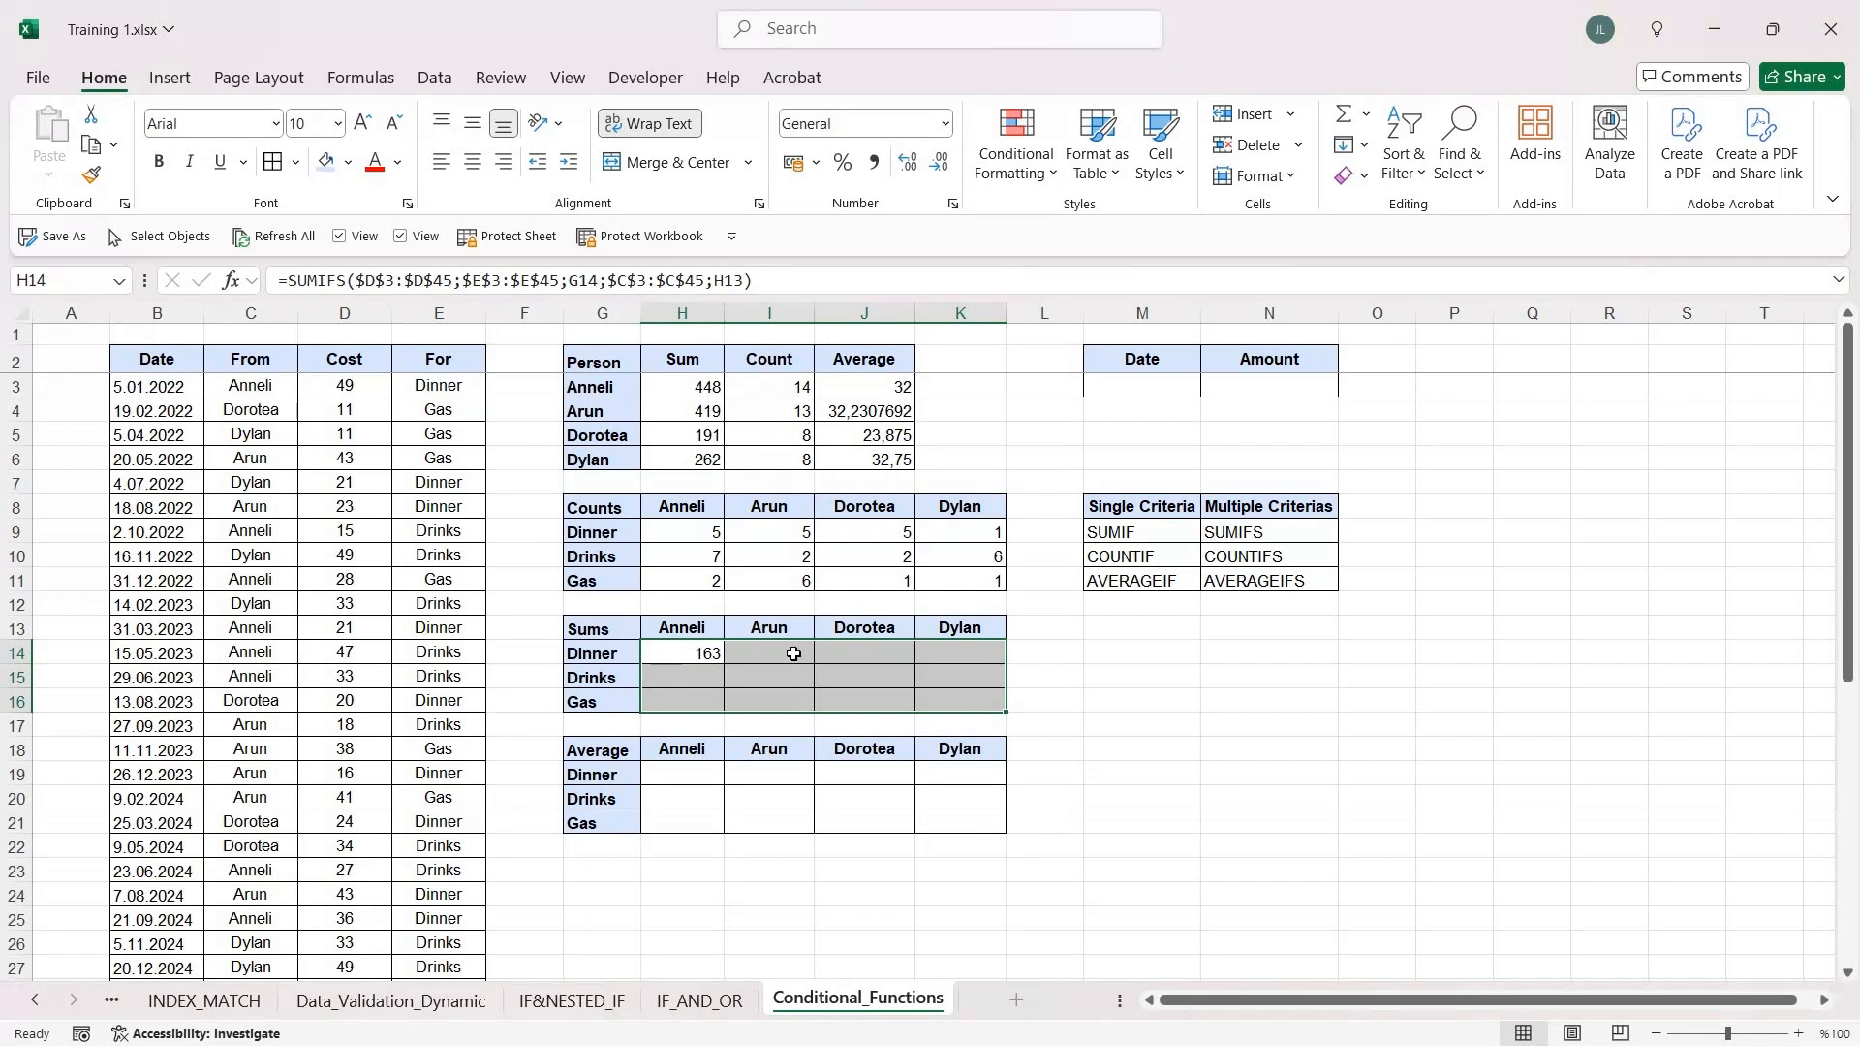
pyautogui.click(715, 654)
pyautogui.click(774, 281)
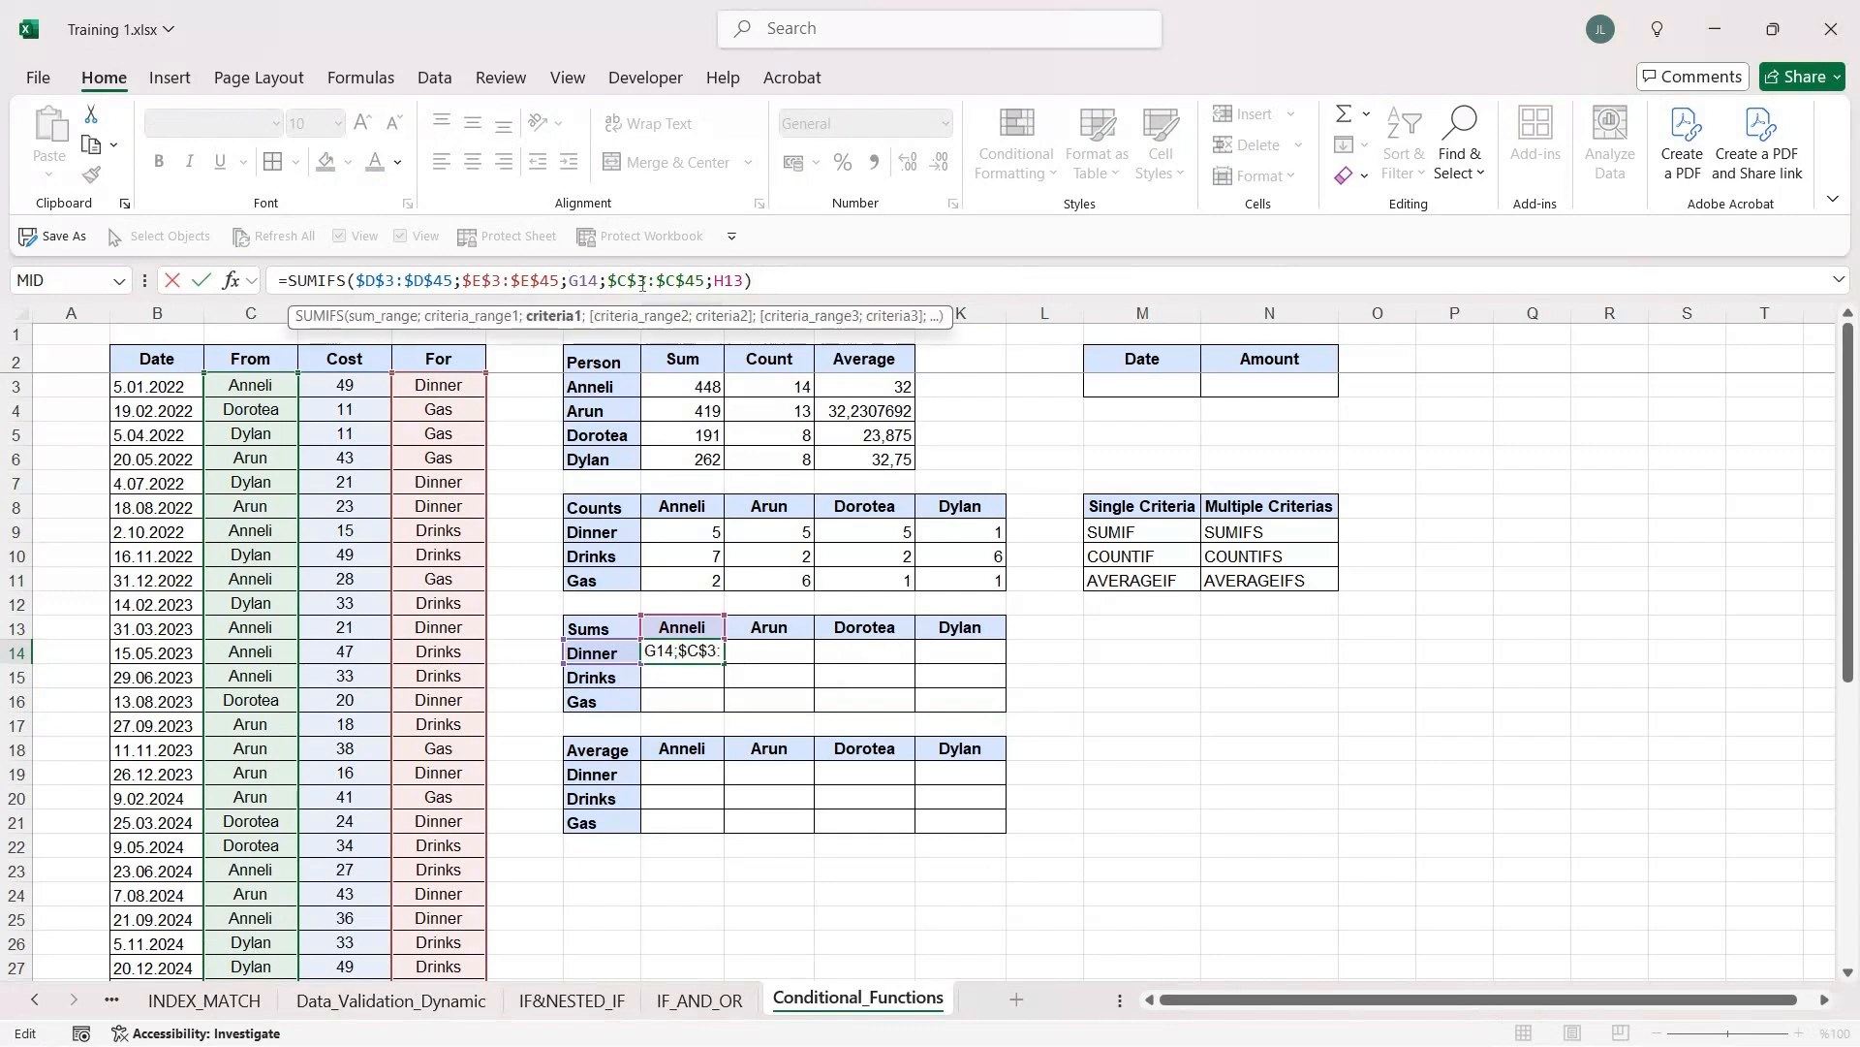
pyautogui.press('F4')
pyautogui.press('F4')
pyautogui.press('F4')
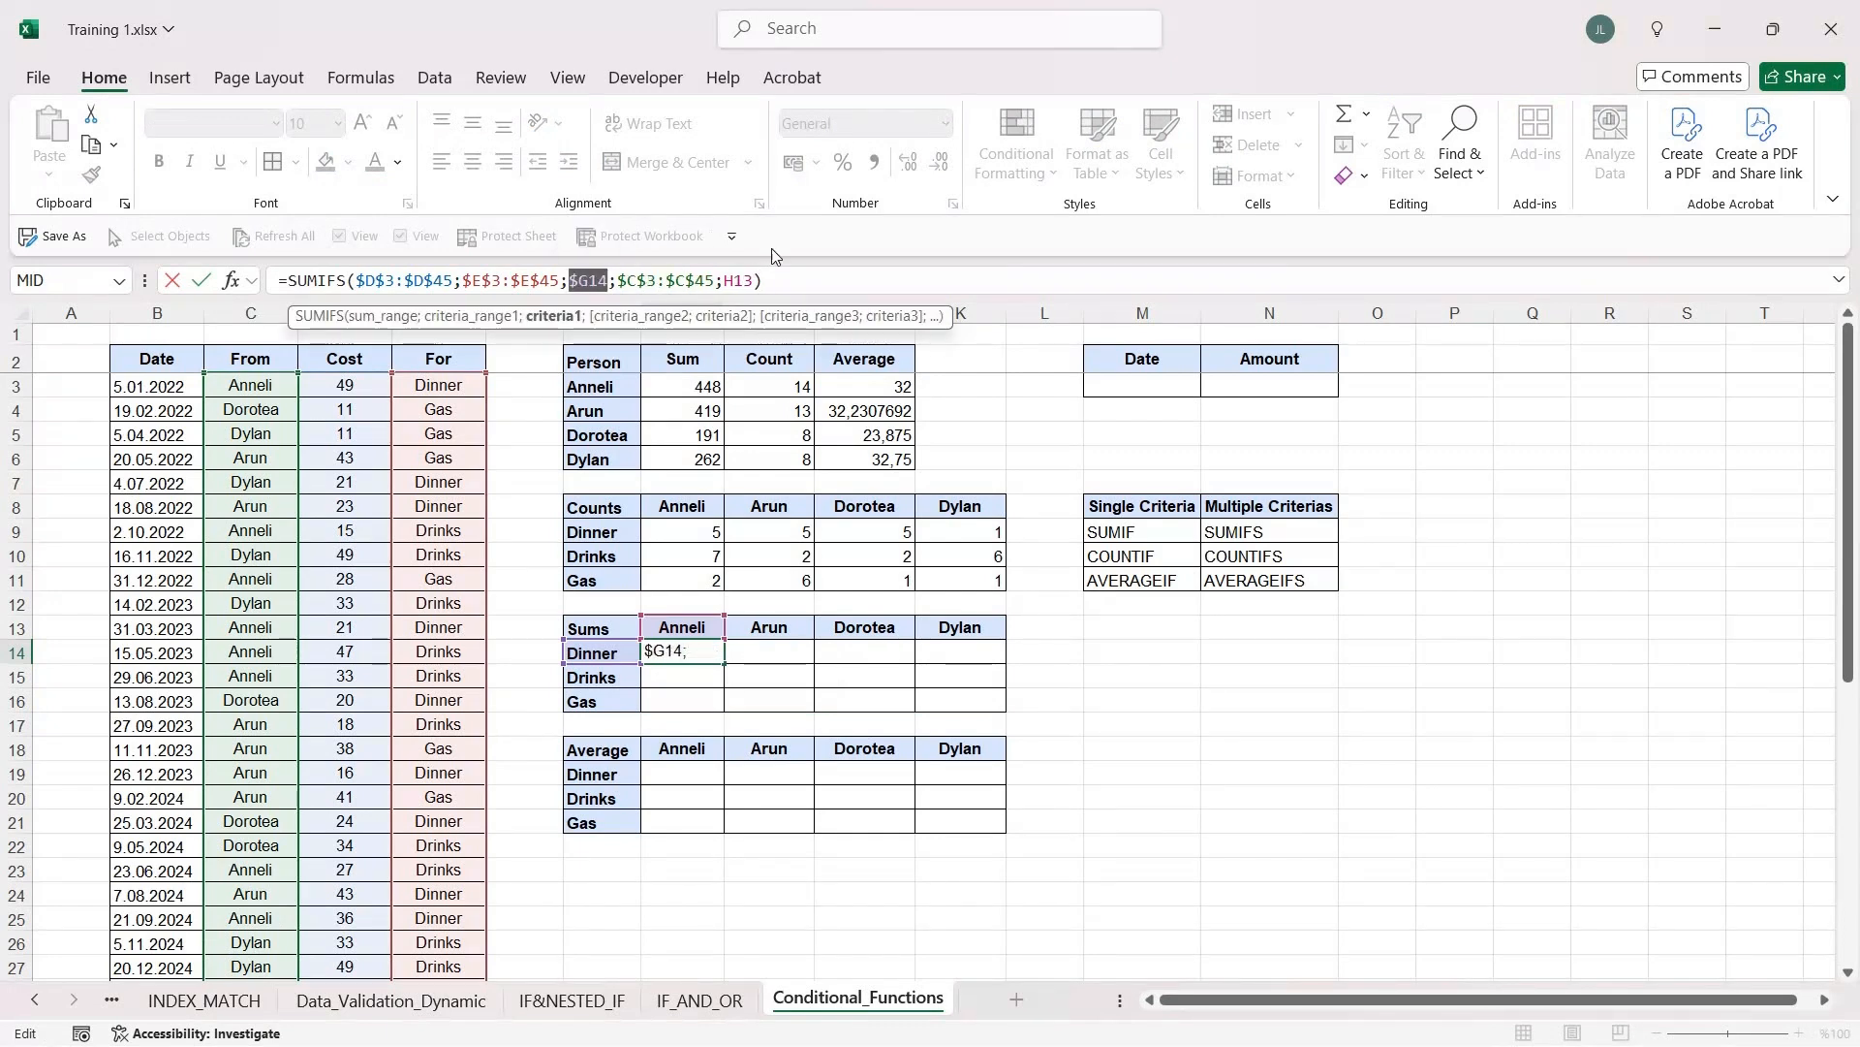
pyautogui.click(752, 327)
pyautogui.press('F4')
pyautogui.press('F4')
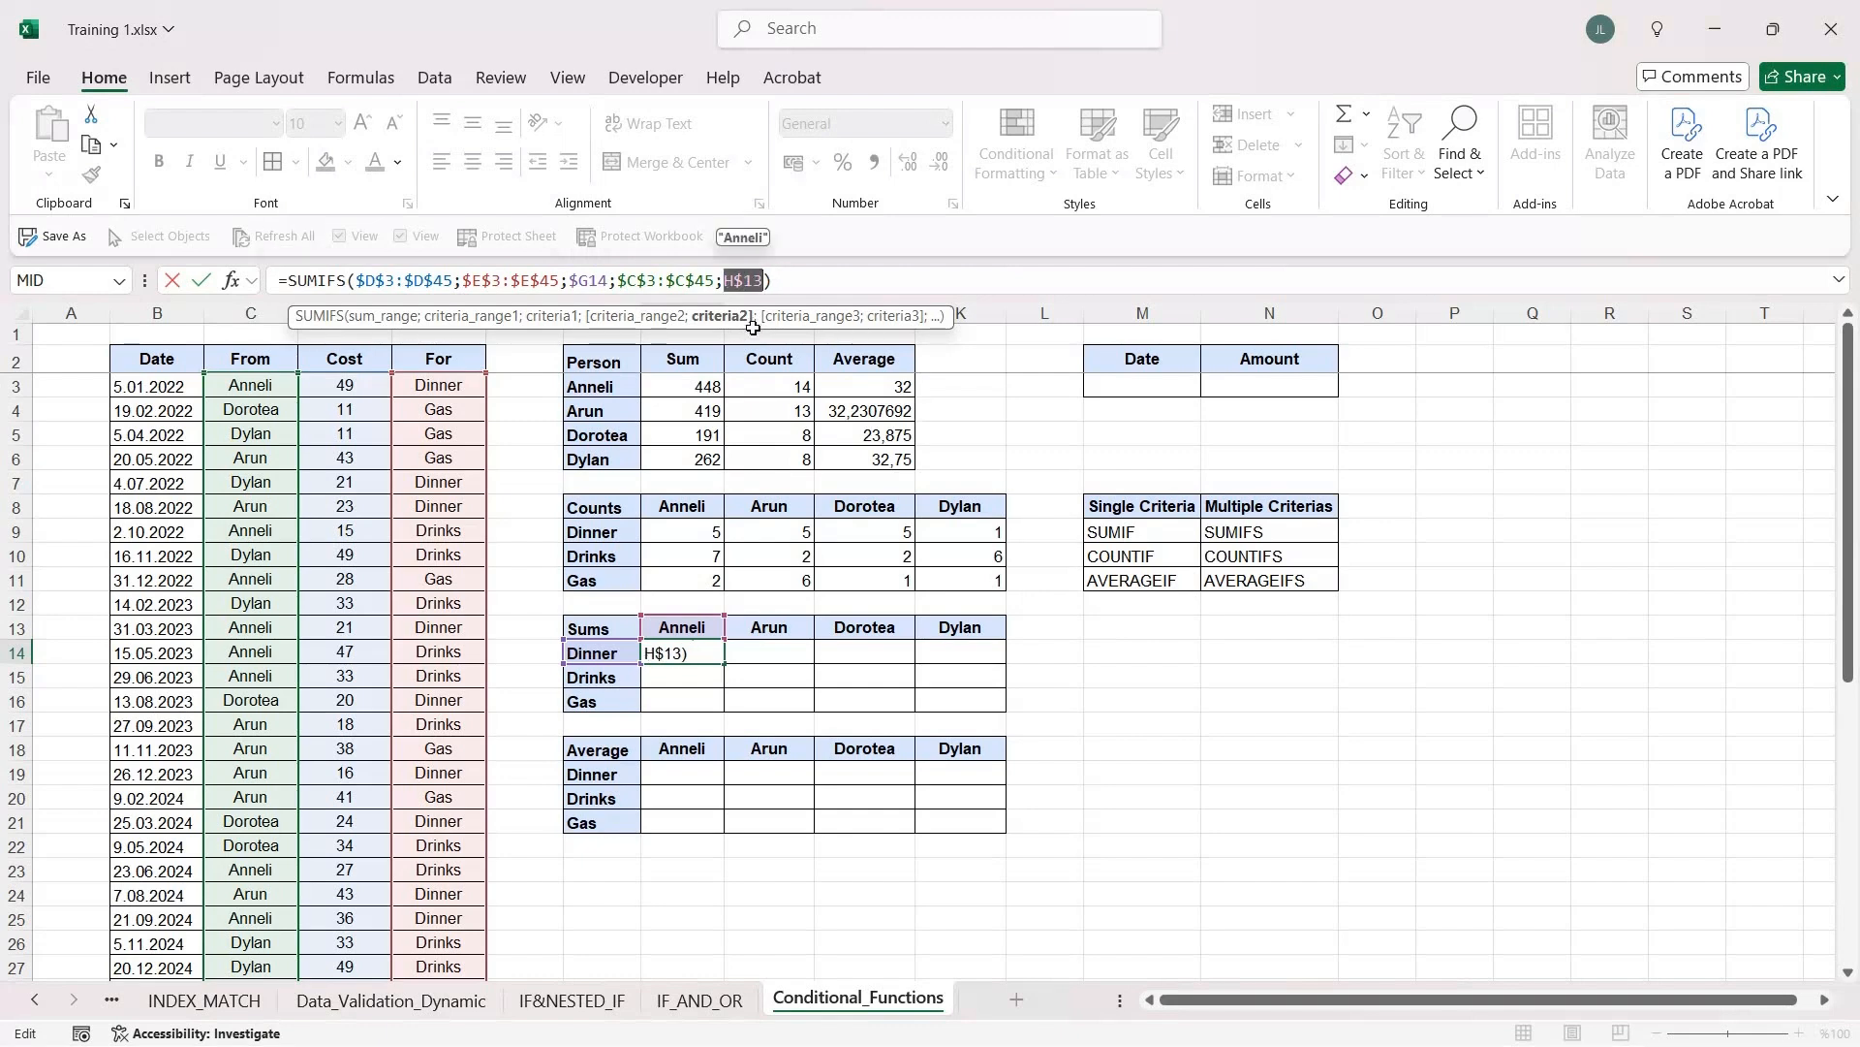
pyautogui.press('Return')
pyautogui.press('Up')
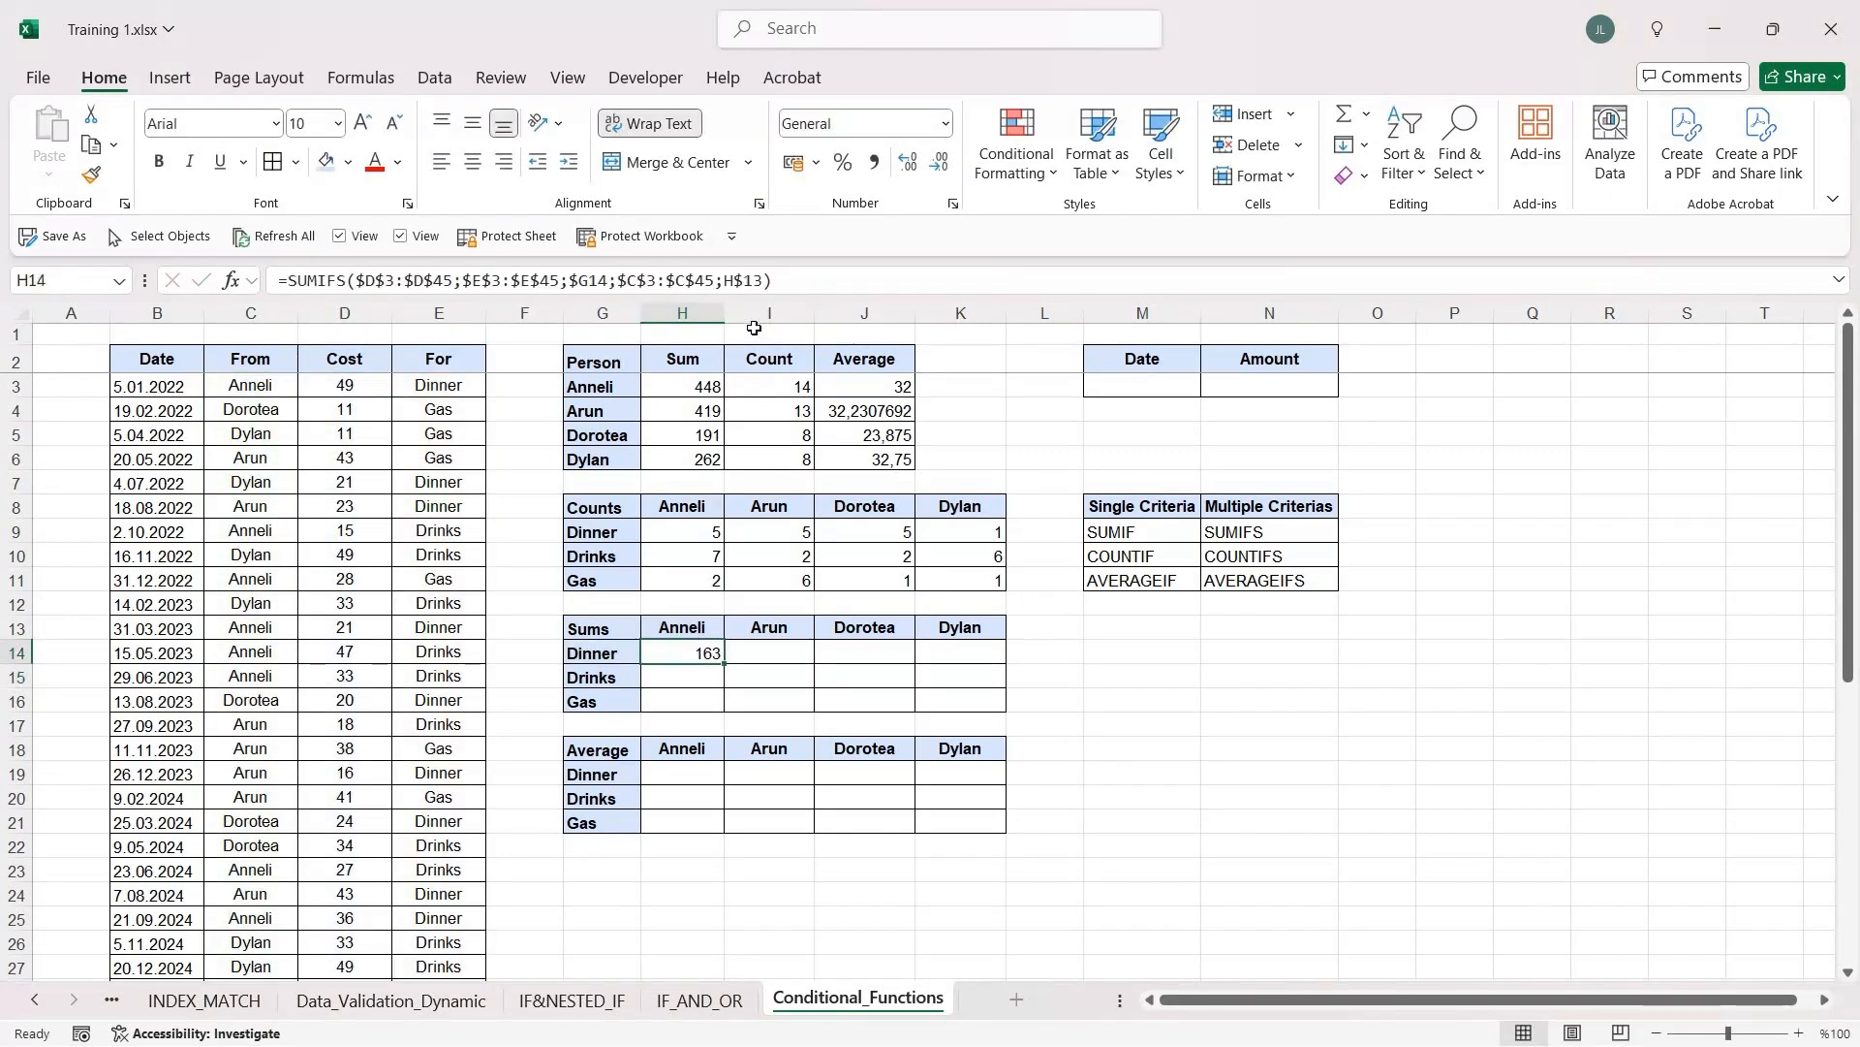
# Step: Copy the SUMIFS formula from H14 across H14:K16 with Paste Special Formulas and check the references in K16
pyautogui.hotkey('ctrl', 'c')
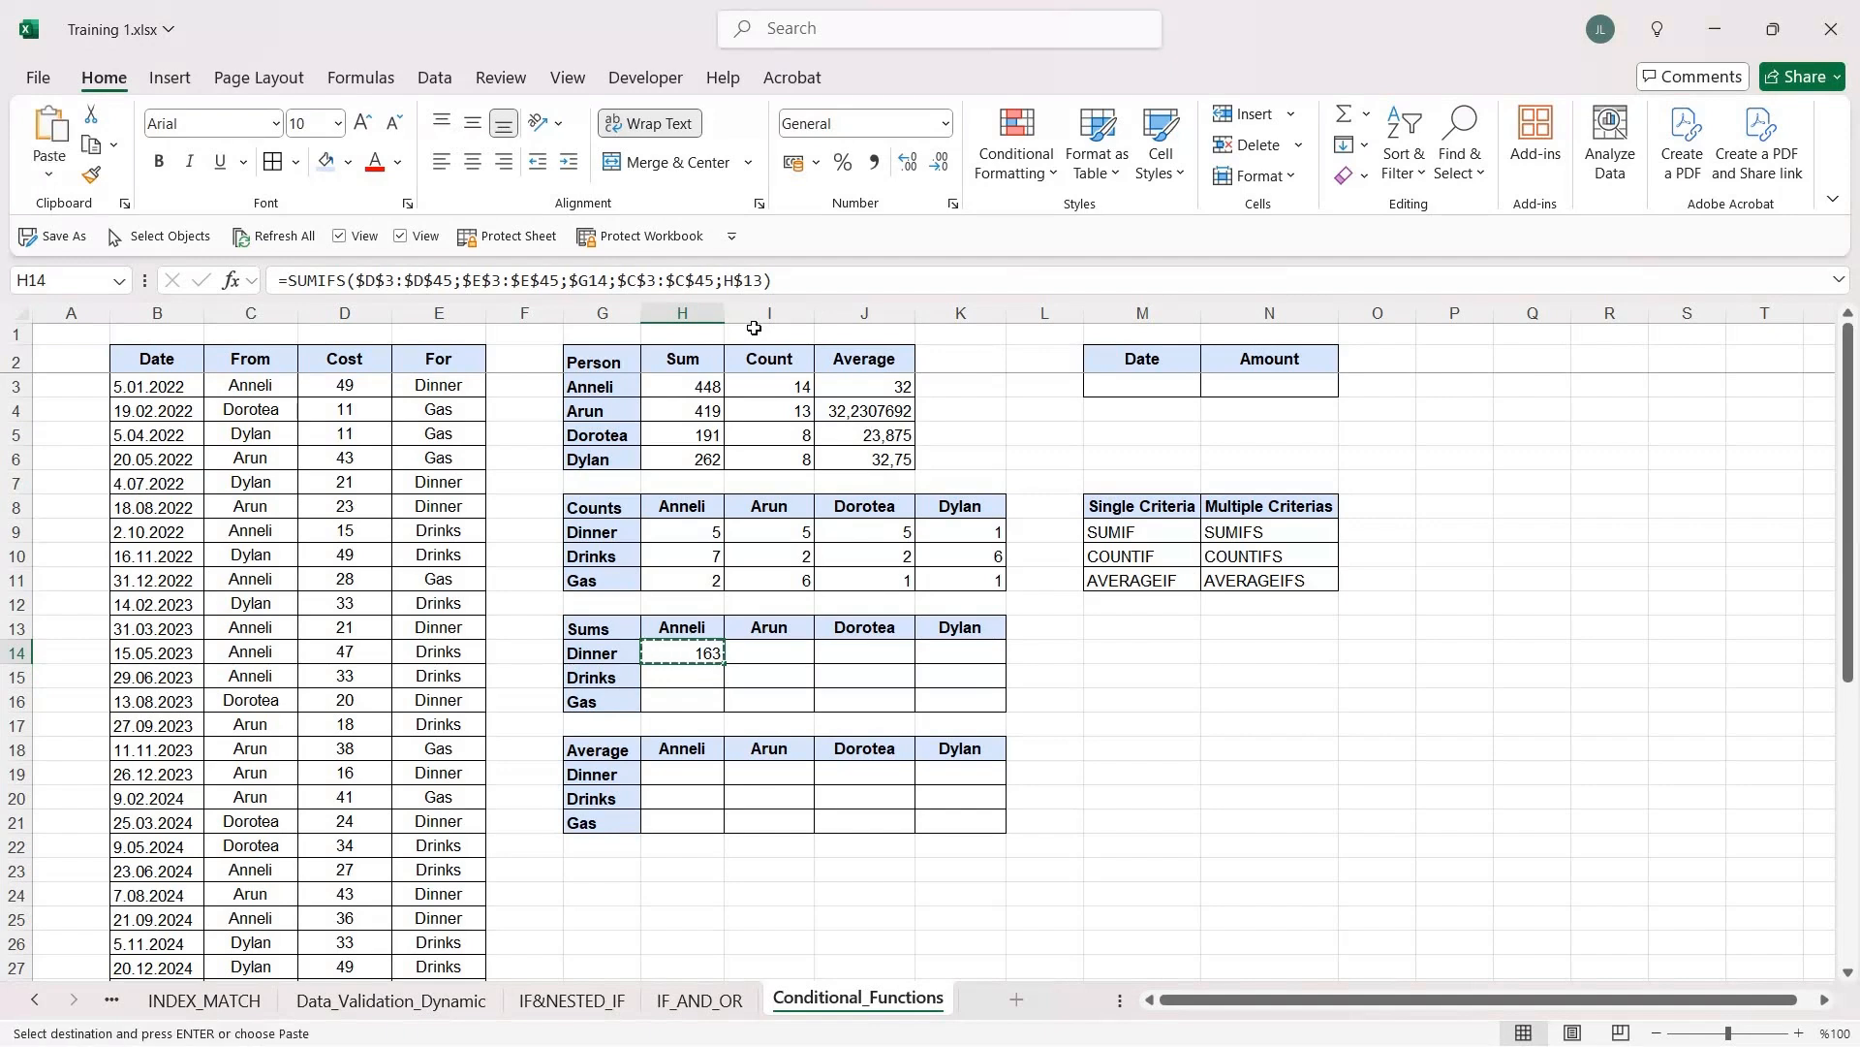
pyautogui.hotkey('shift', 'Down')
pyautogui.hotkey('shift', 'Right')
pyautogui.hotkey('shift', 'Right')
pyautogui.hotkey('shift', 'Right')
pyautogui.hotkey('shift', 'Down')
pyautogui.hotkey('ctrl', 'alt', 'v')
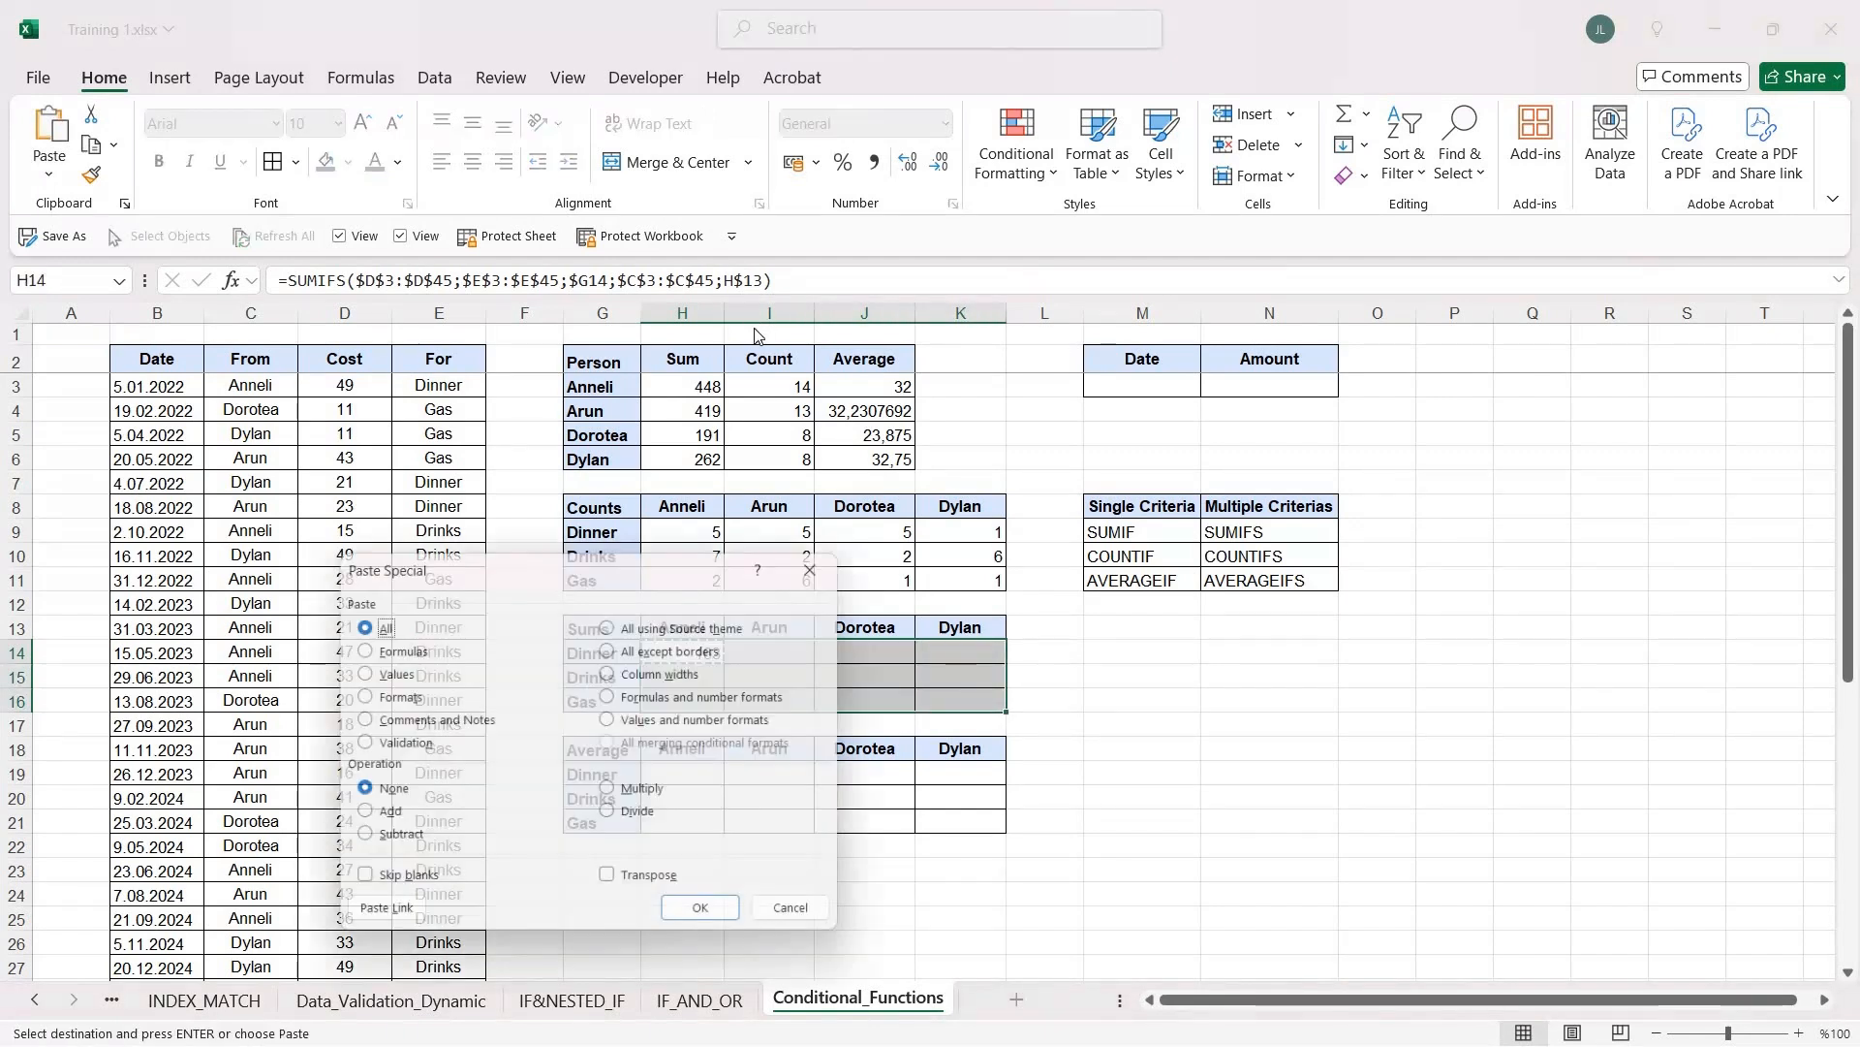
pyautogui.press('f')
pyautogui.press('Escape')
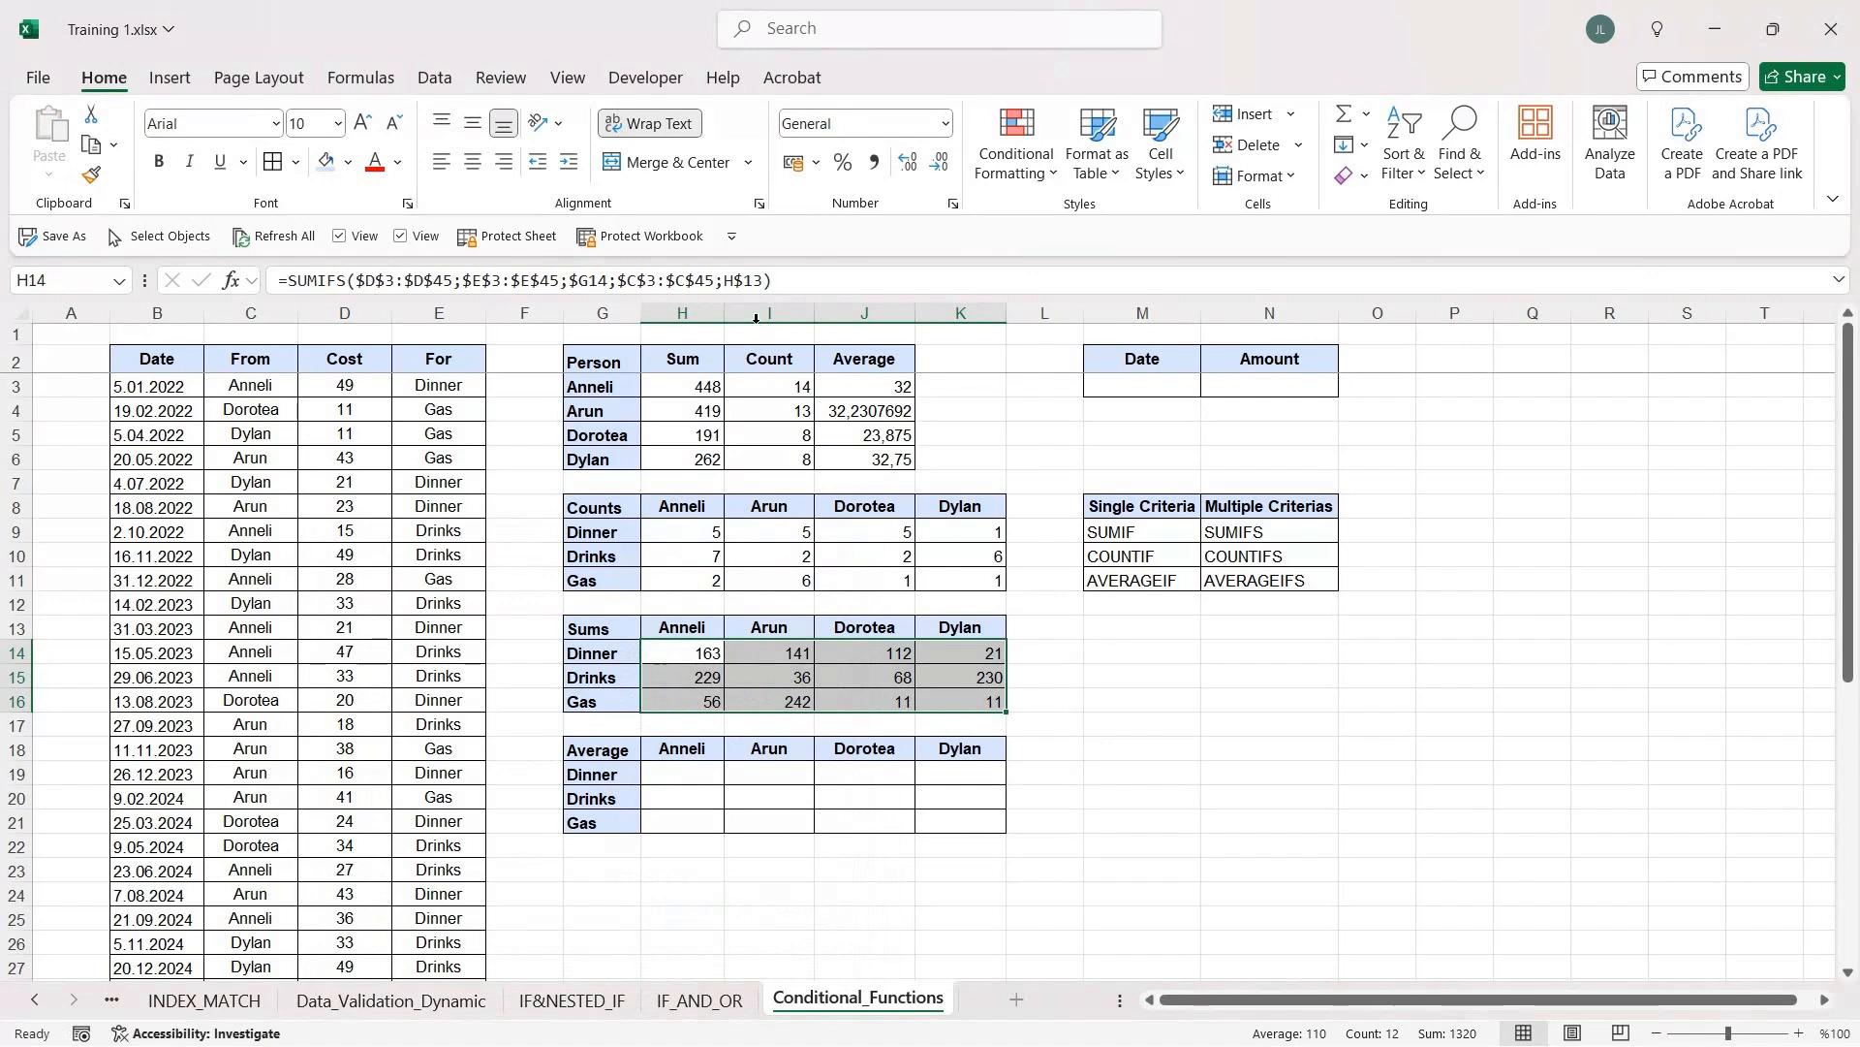
pyautogui.click(995, 701)
pyautogui.click(834, 276)
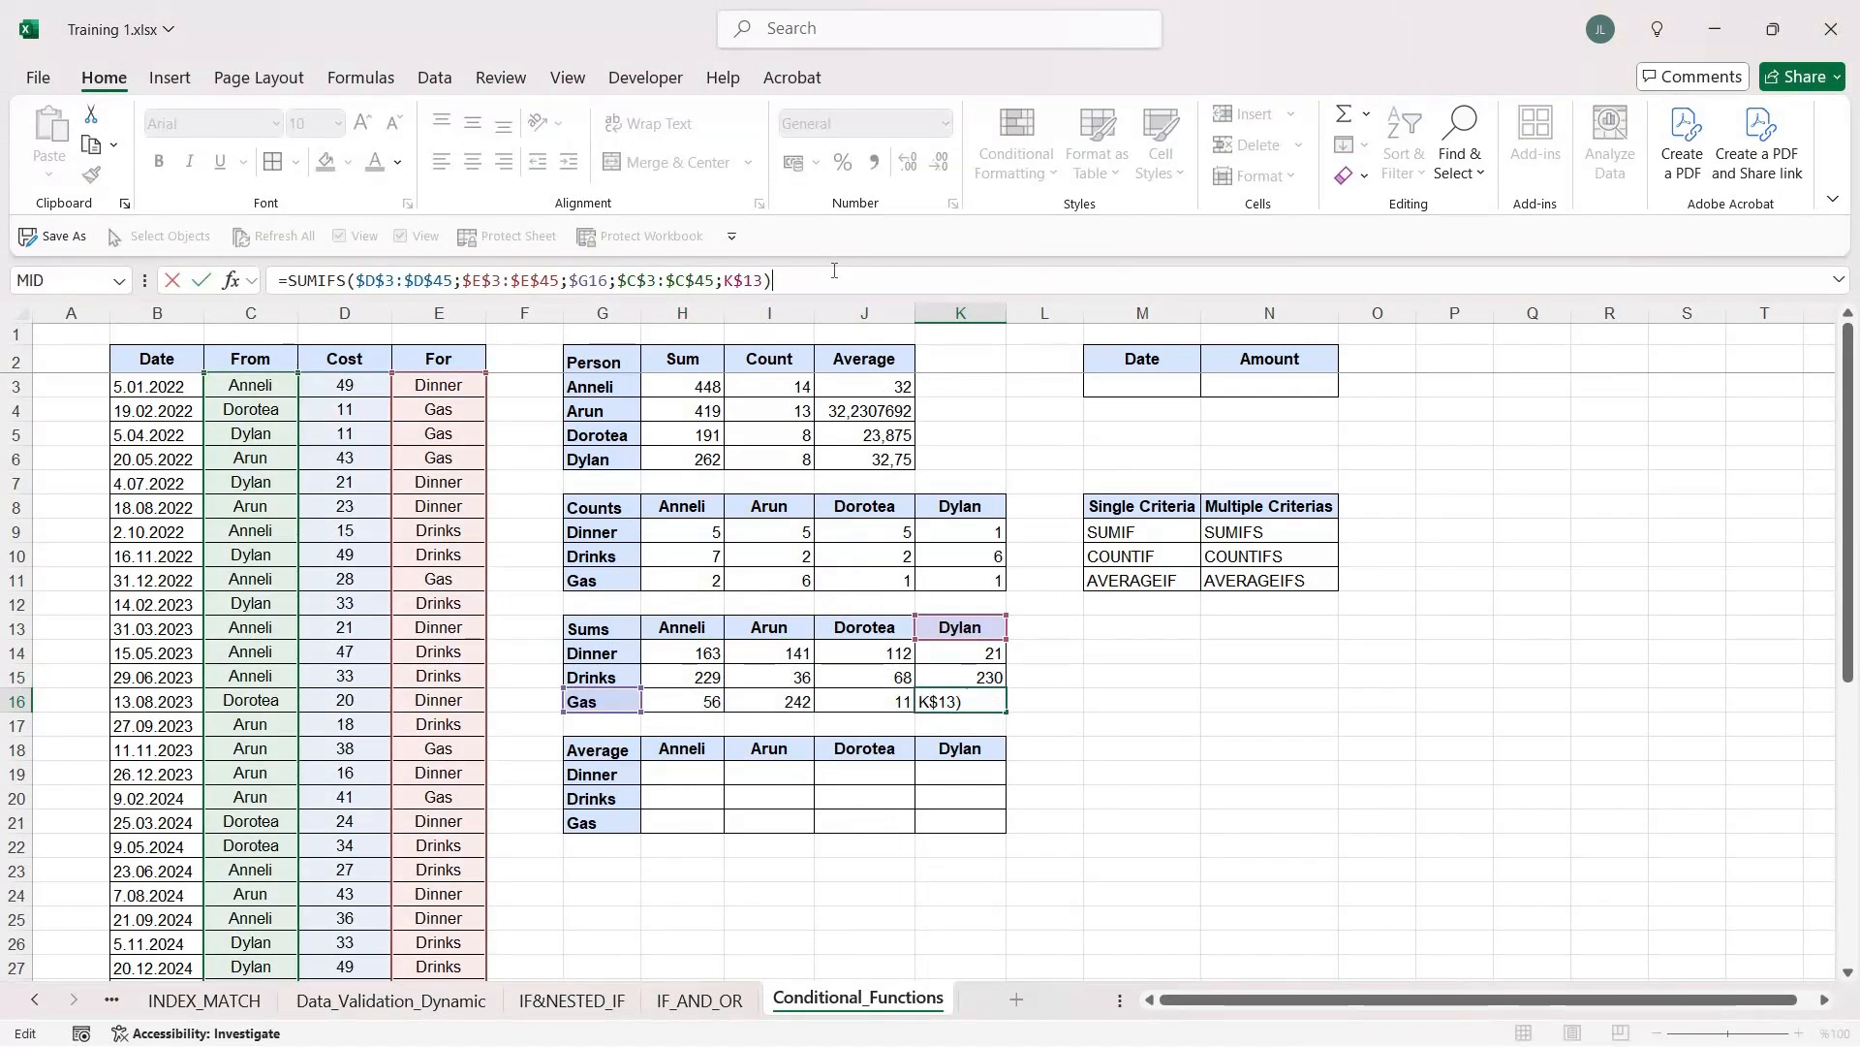
pyautogui.press('Escape')
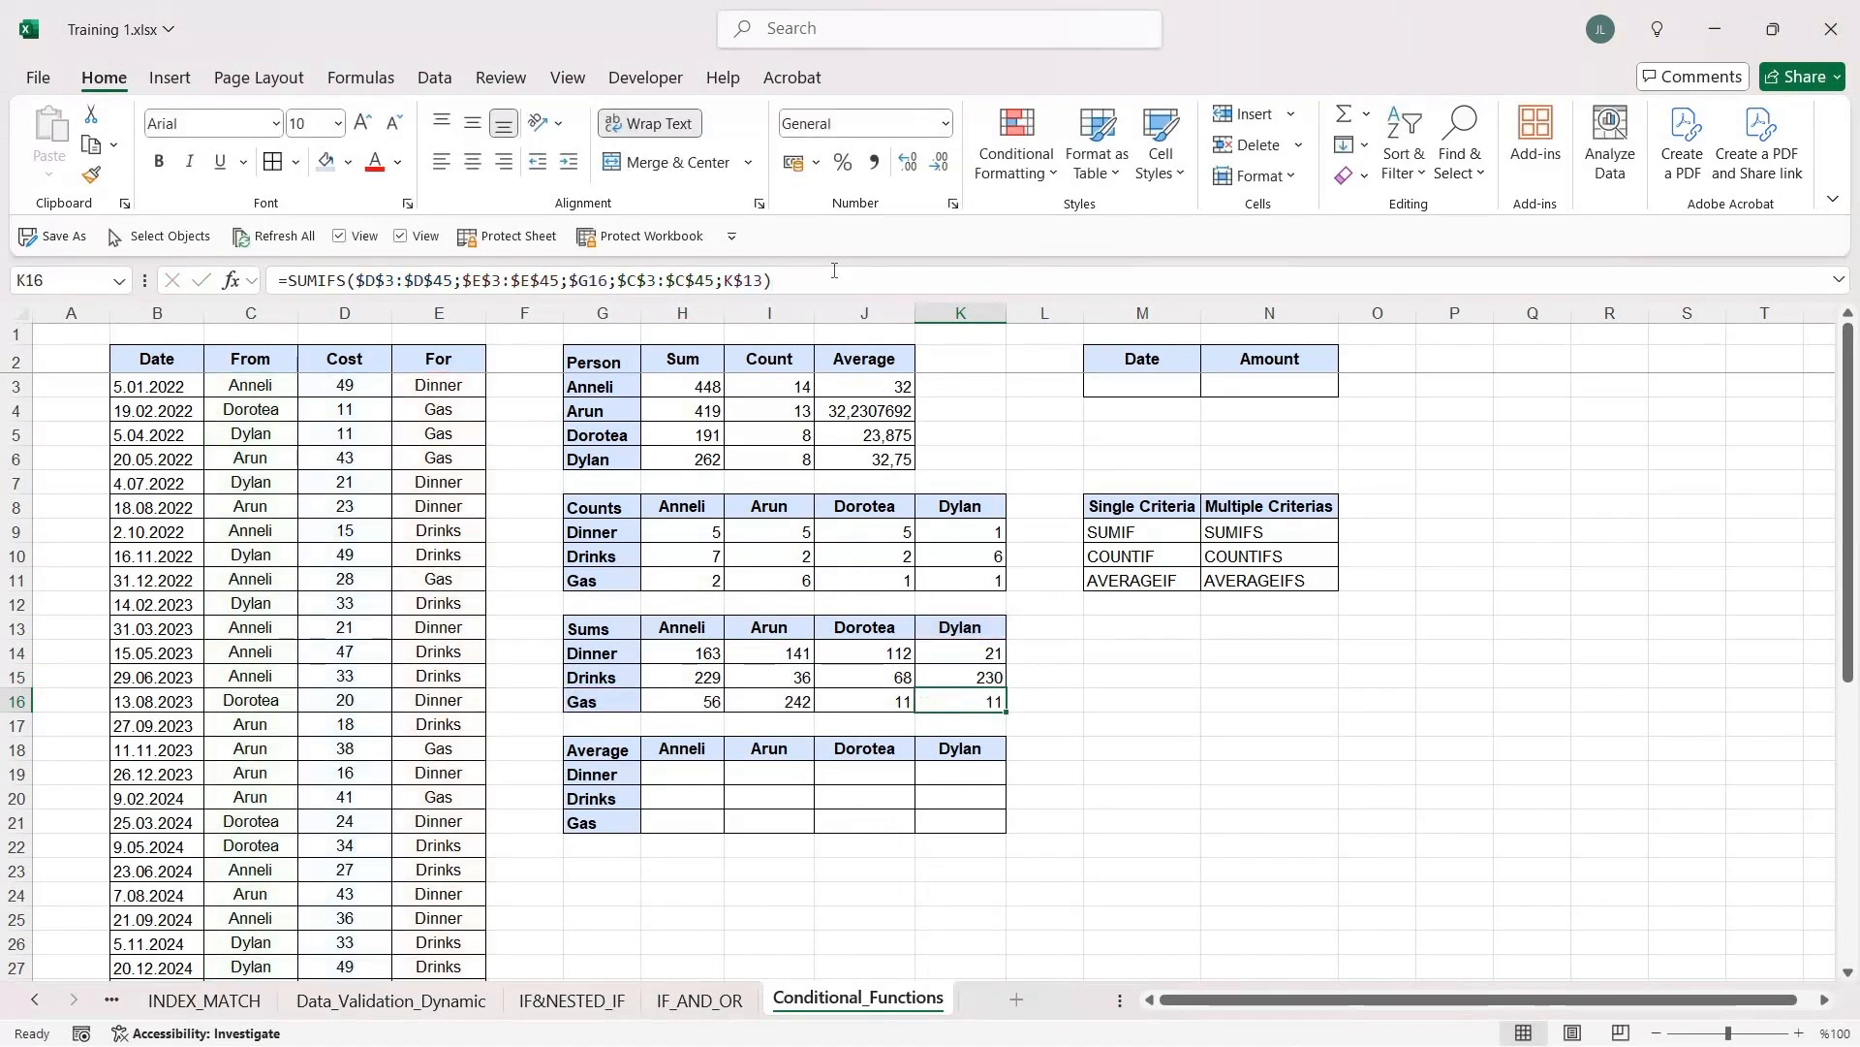
# Step: Start an AVERAGEIFS formula in H19 with the absolute Cost range $D$3:$D$45 as the average range
pyautogui.click(662, 772)
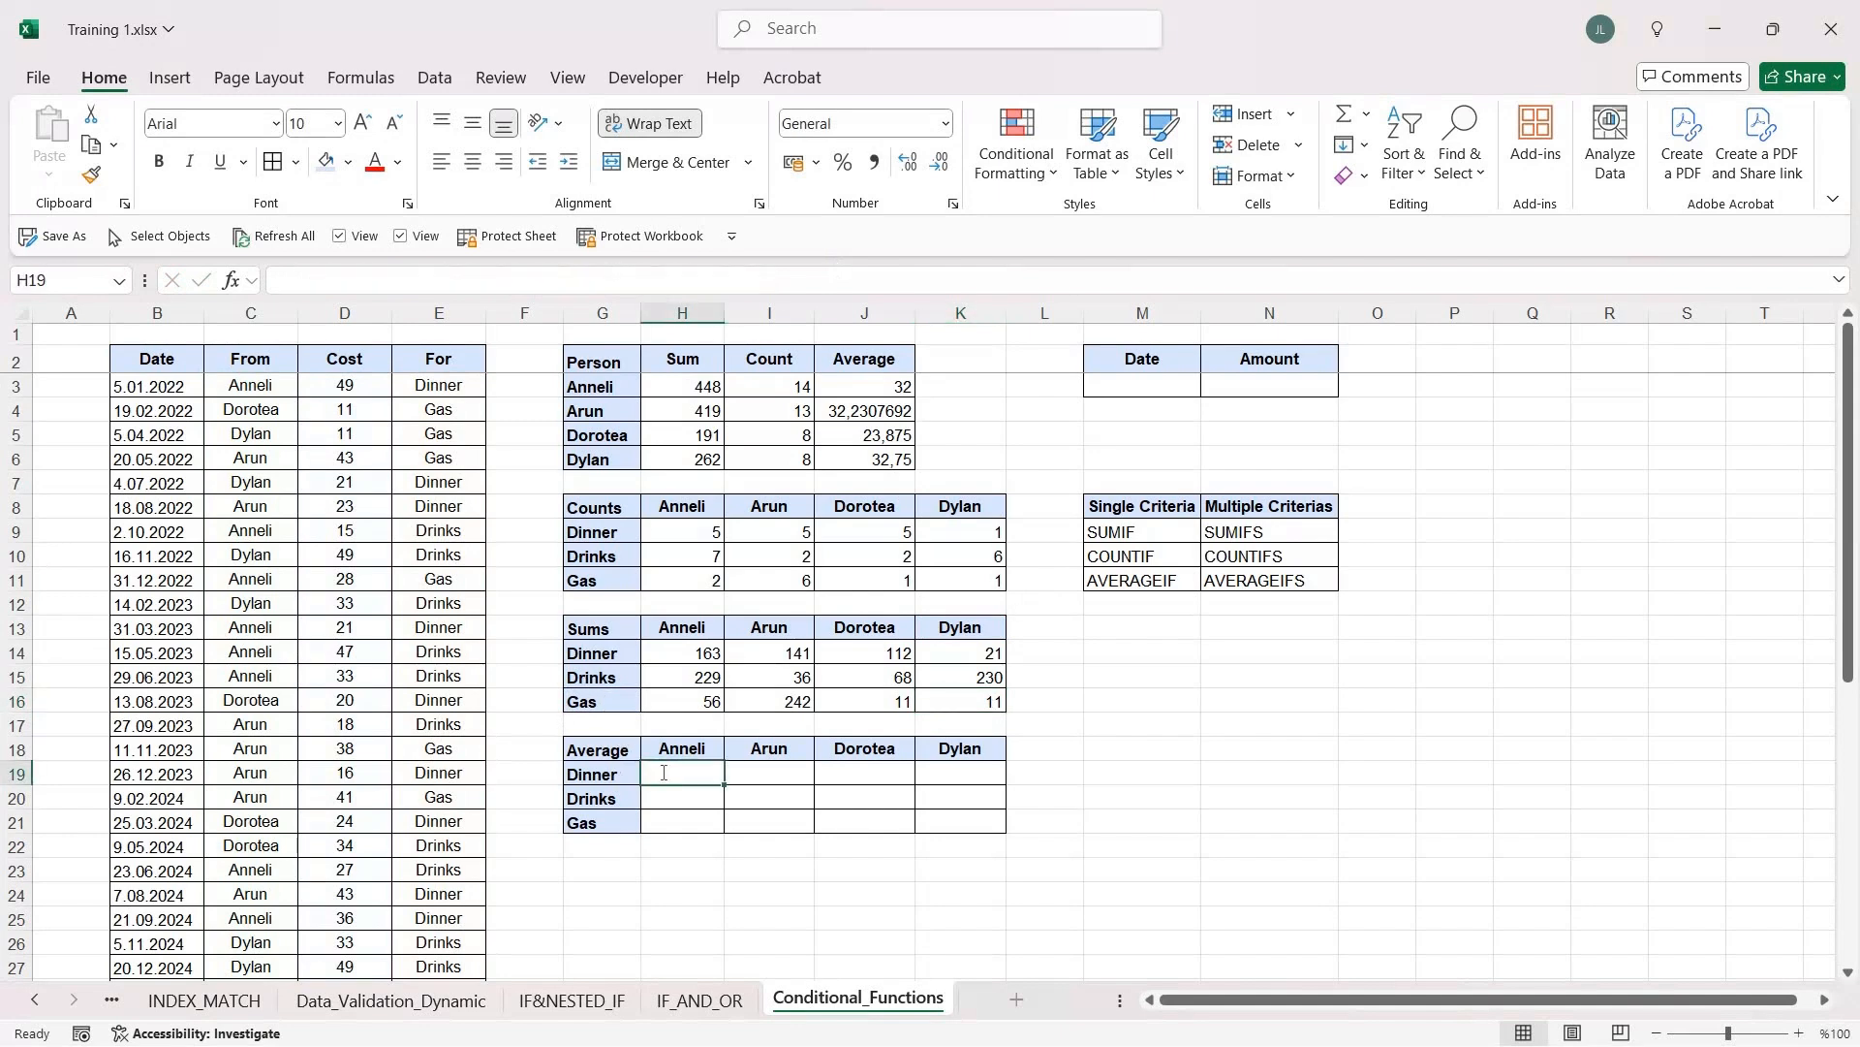
pyautogui.write('=AVER')
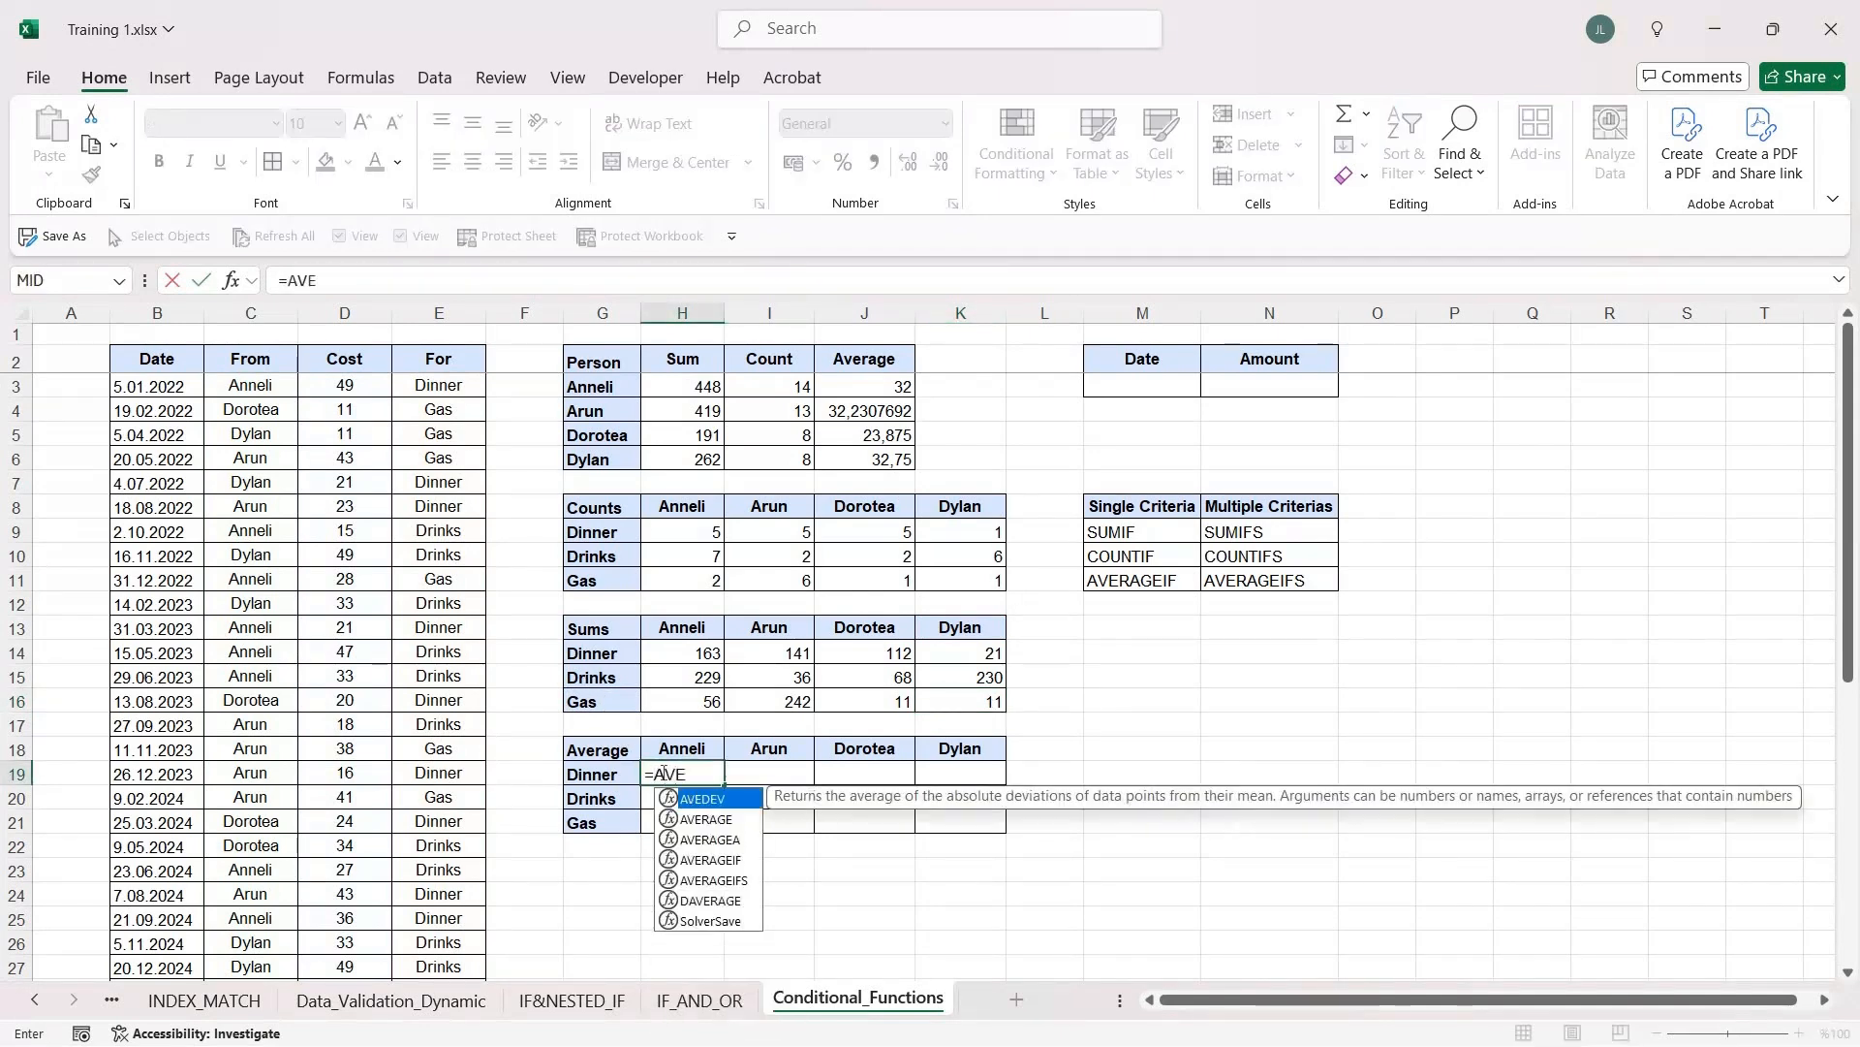
pyautogui.press('Down')
pyautogui.press('Down')
pyautogui.press('Down')
pyautogui.press('Tab')
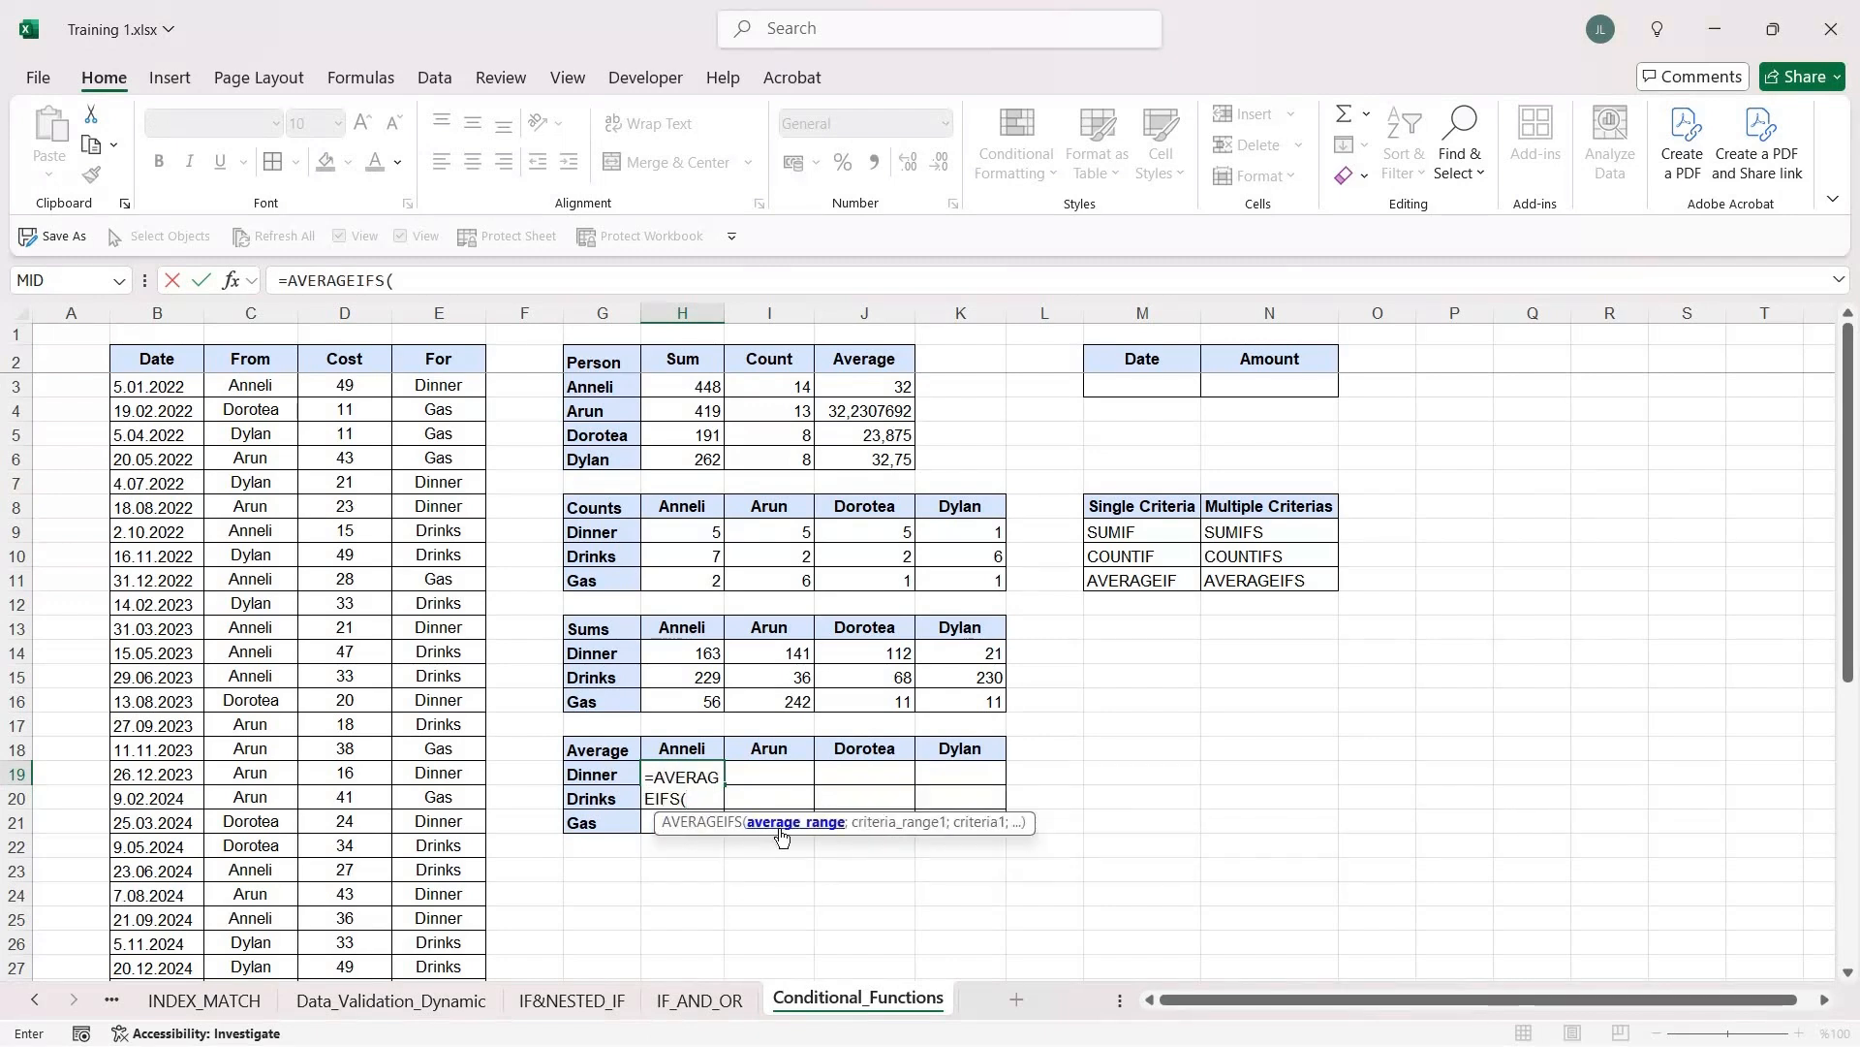
pyautogui.click(352, 388)
pyautogui.hotkey('ctrl', 'shift', 'Down')
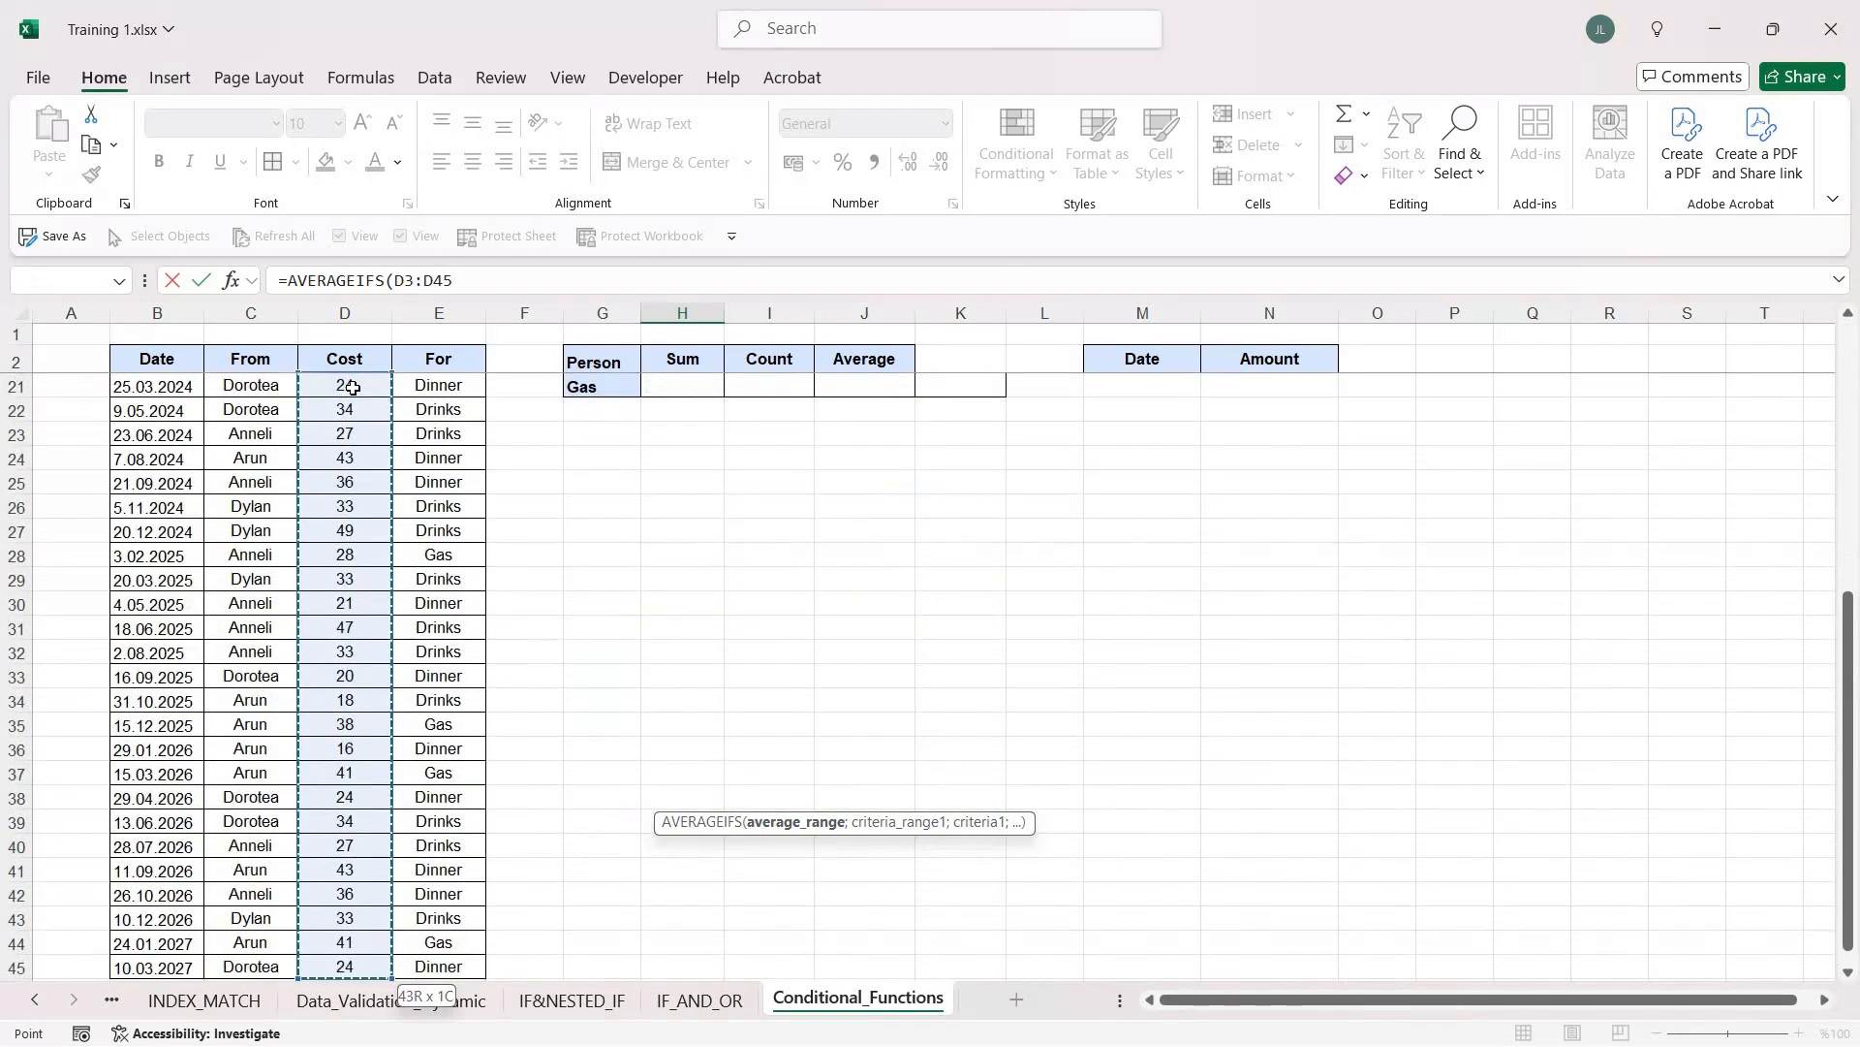
pyautogui.press('F4')
pyautogui.write(';')
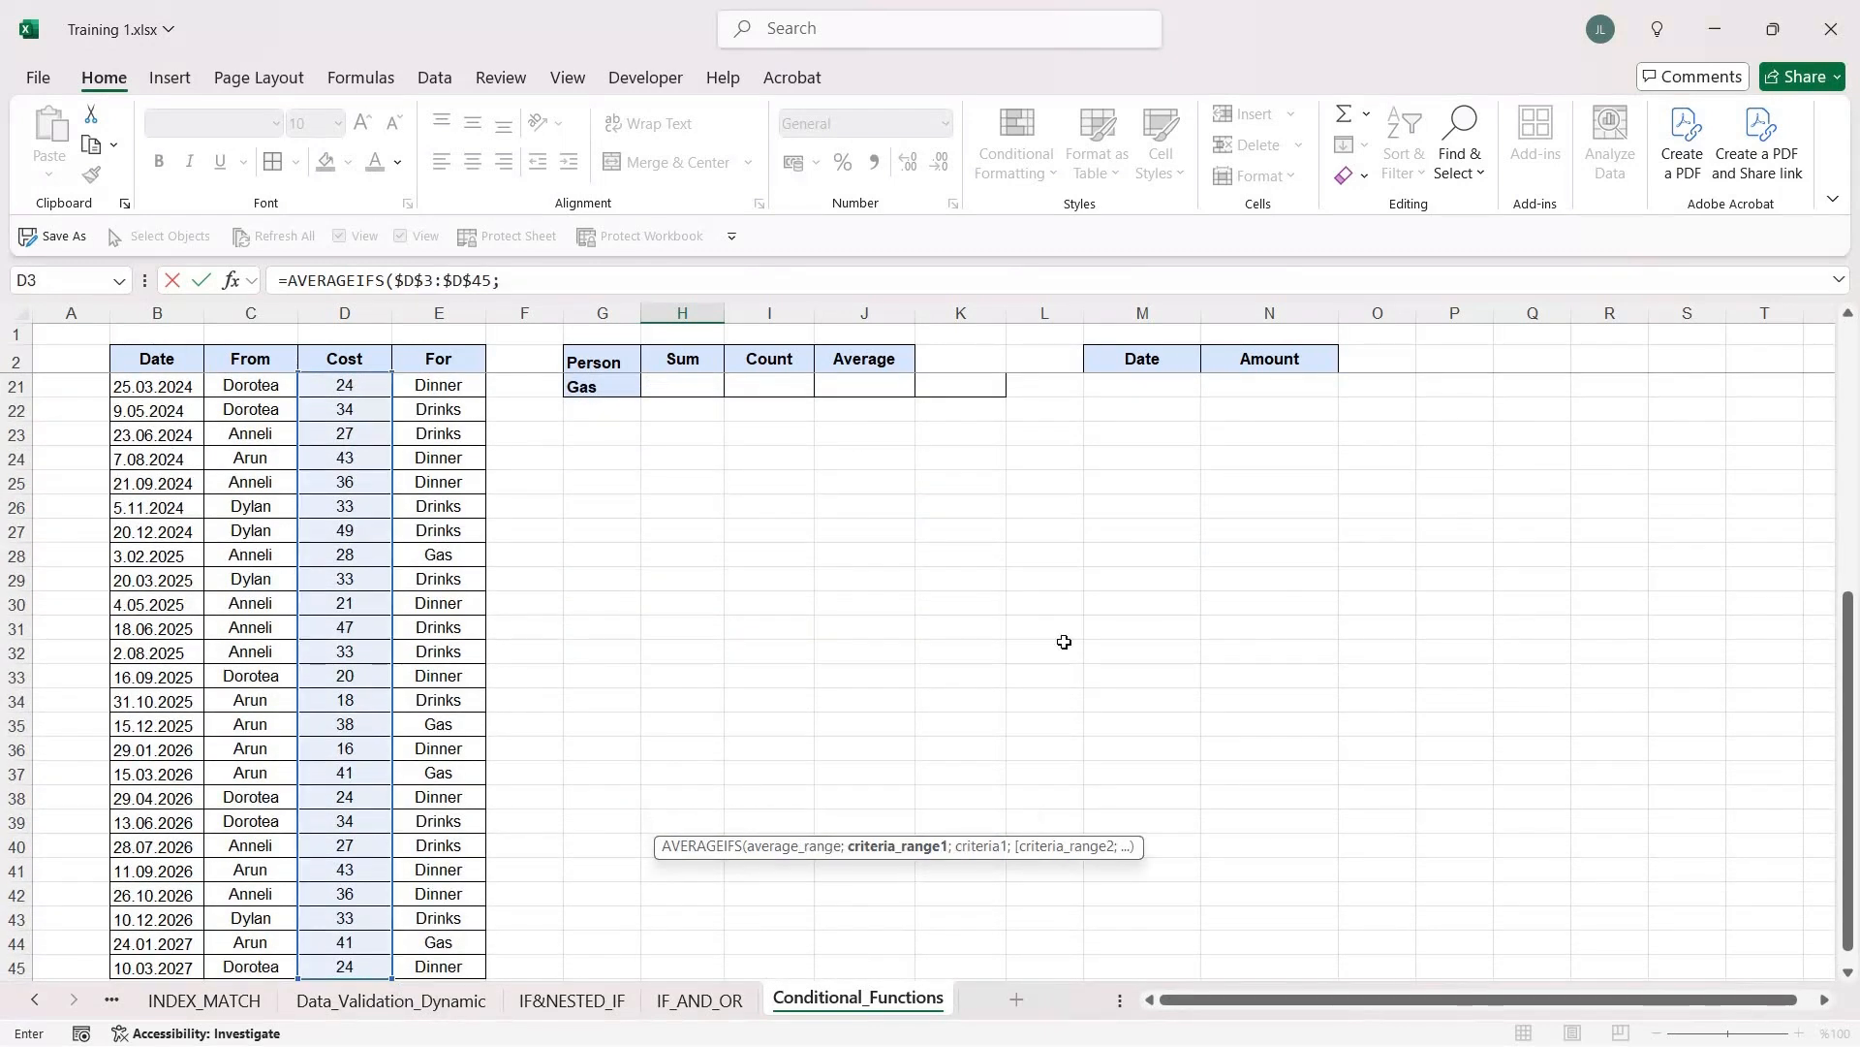
# Step: Add the absolute range $C$3:$C$45 with H18 as the first criterion to the AVERAGEIFS formula
pyautogui.scroll(7, 679, 678)
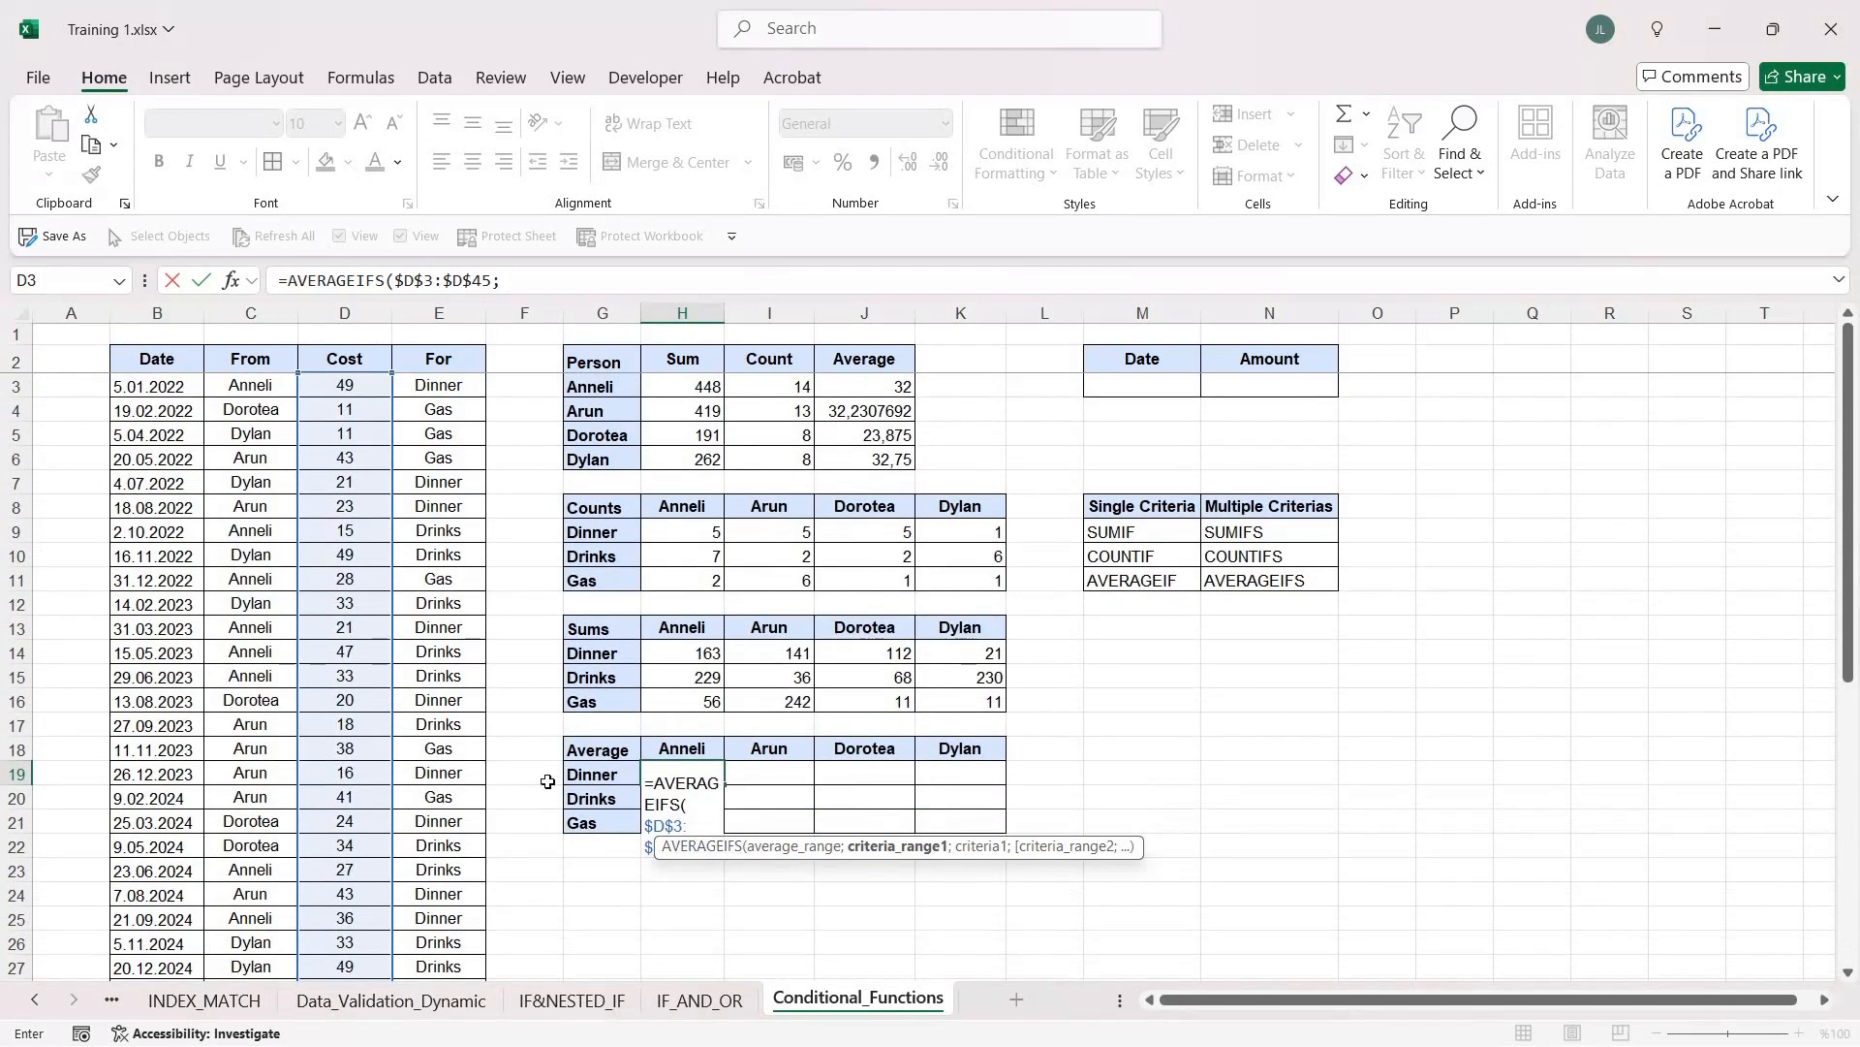
pyautogui.click(235, 385)
pyautogui.press('F4')
pyautogui.hotkey('ctrl', 'shift', 'Down')
pyautogui.write(';')
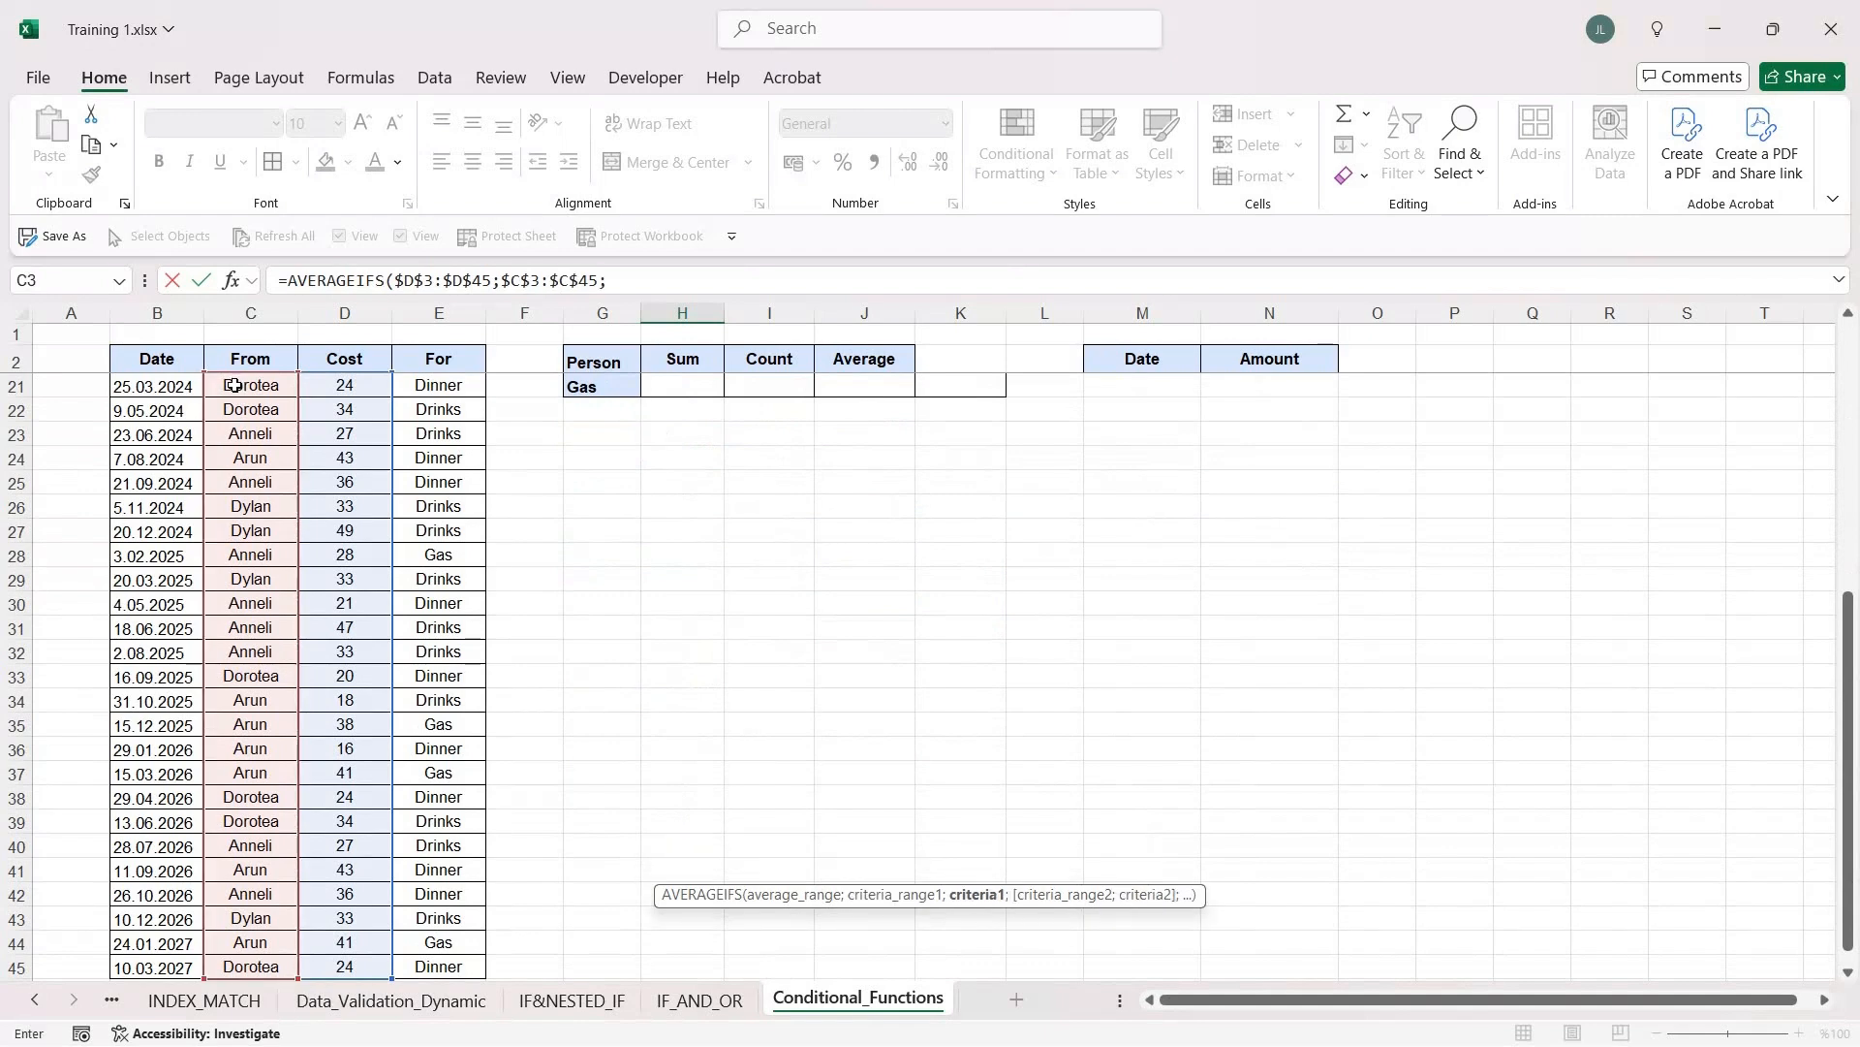
pyautogui.scroll(7, 581, 533)
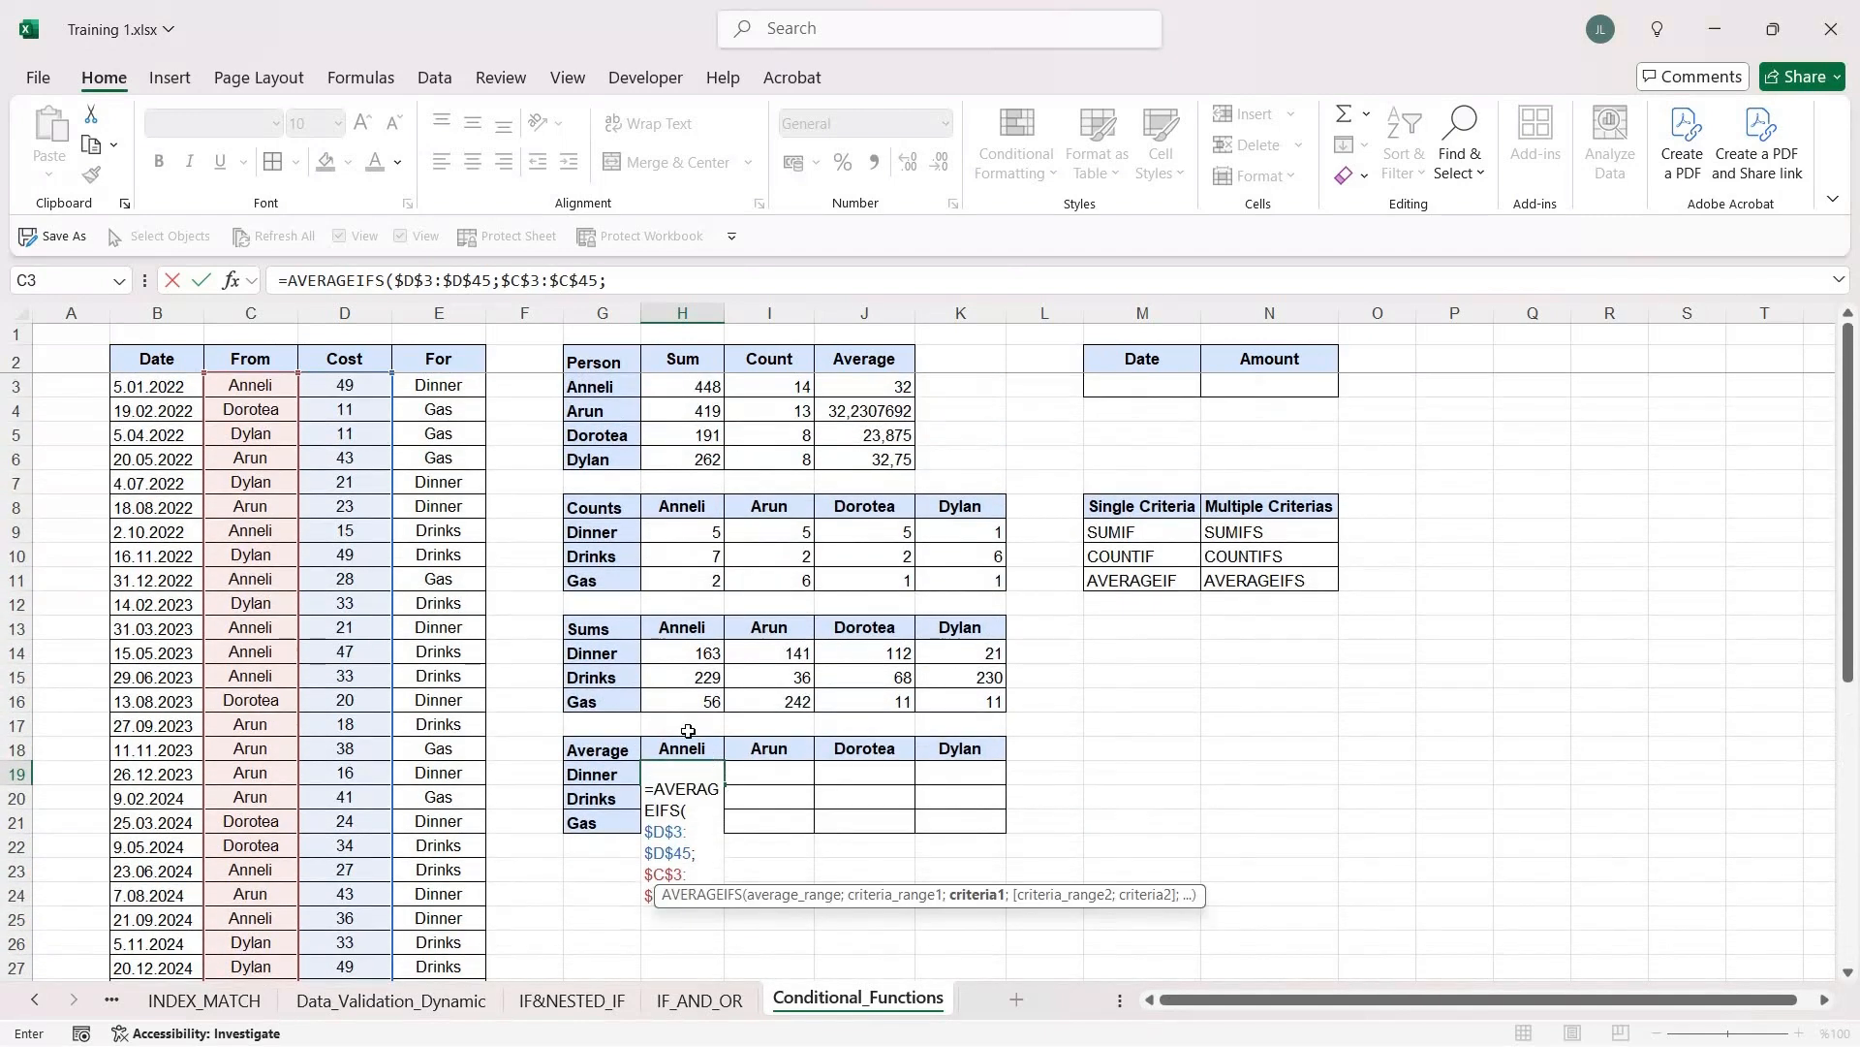
pyautogui.click(676, 749)
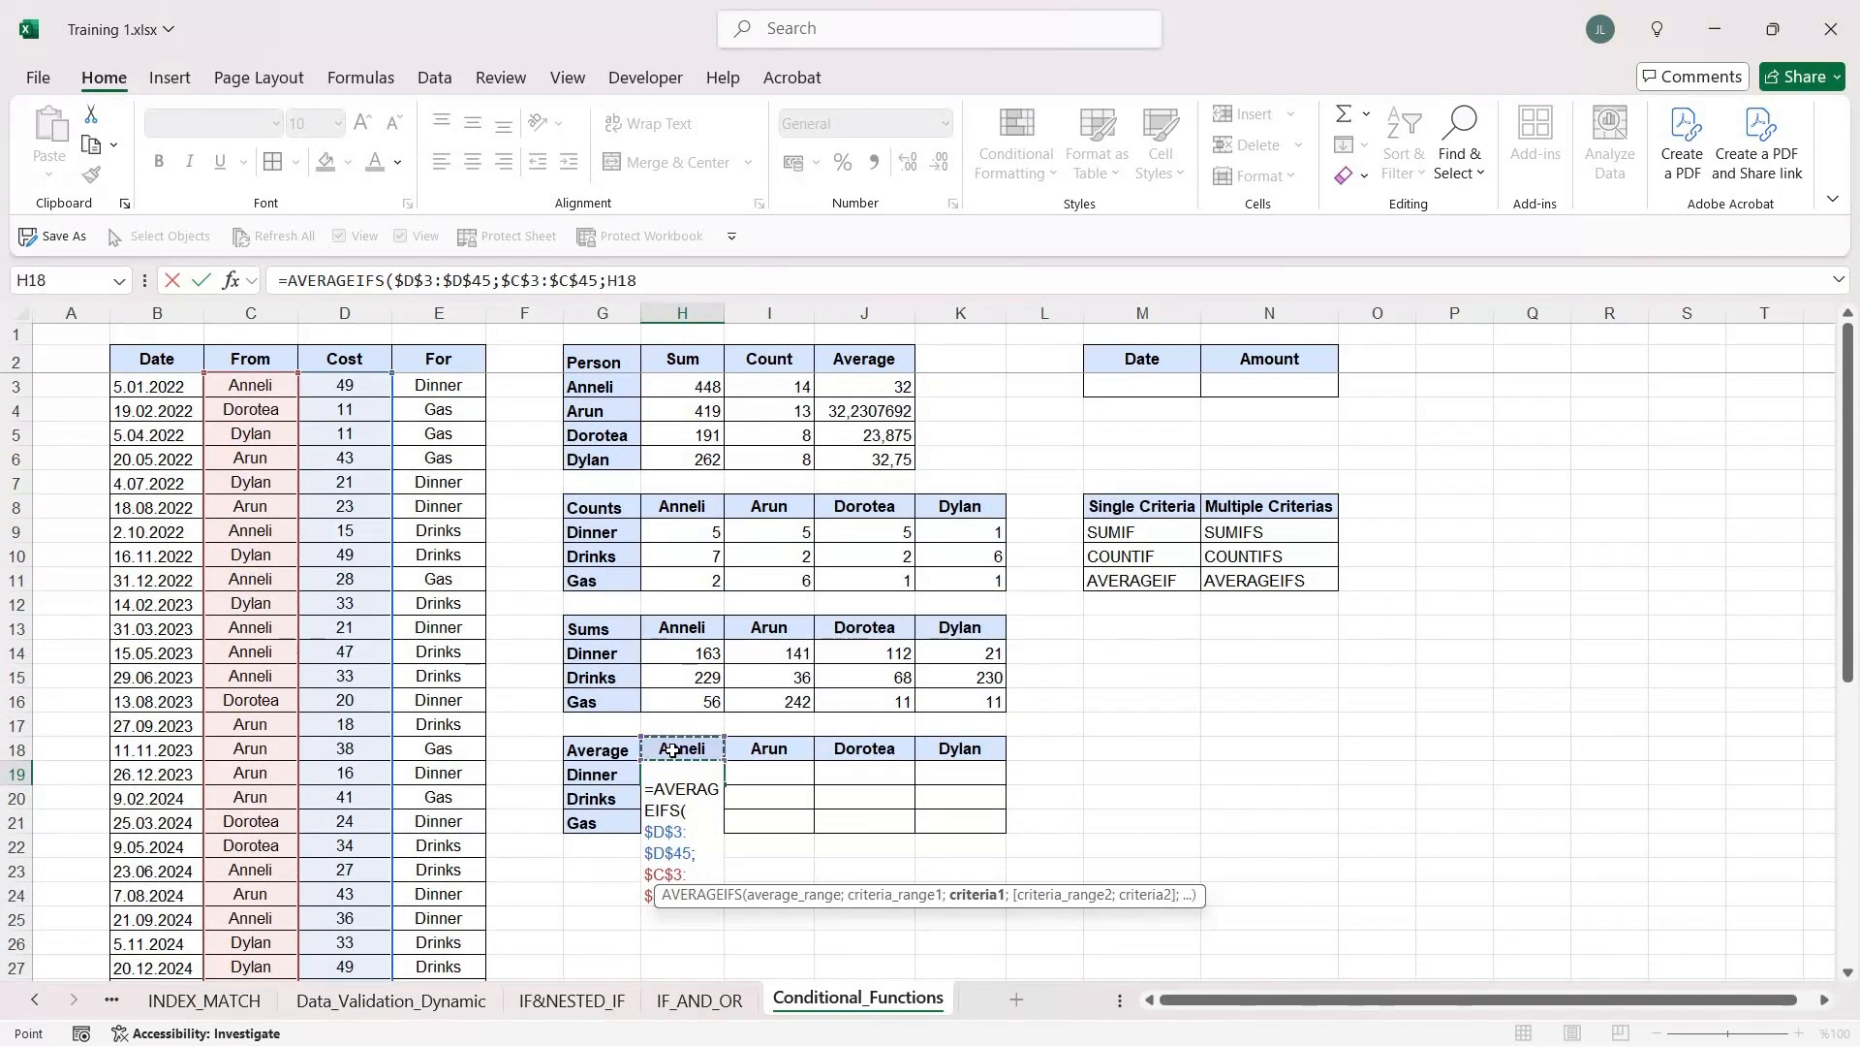
pyautogui.write(';')
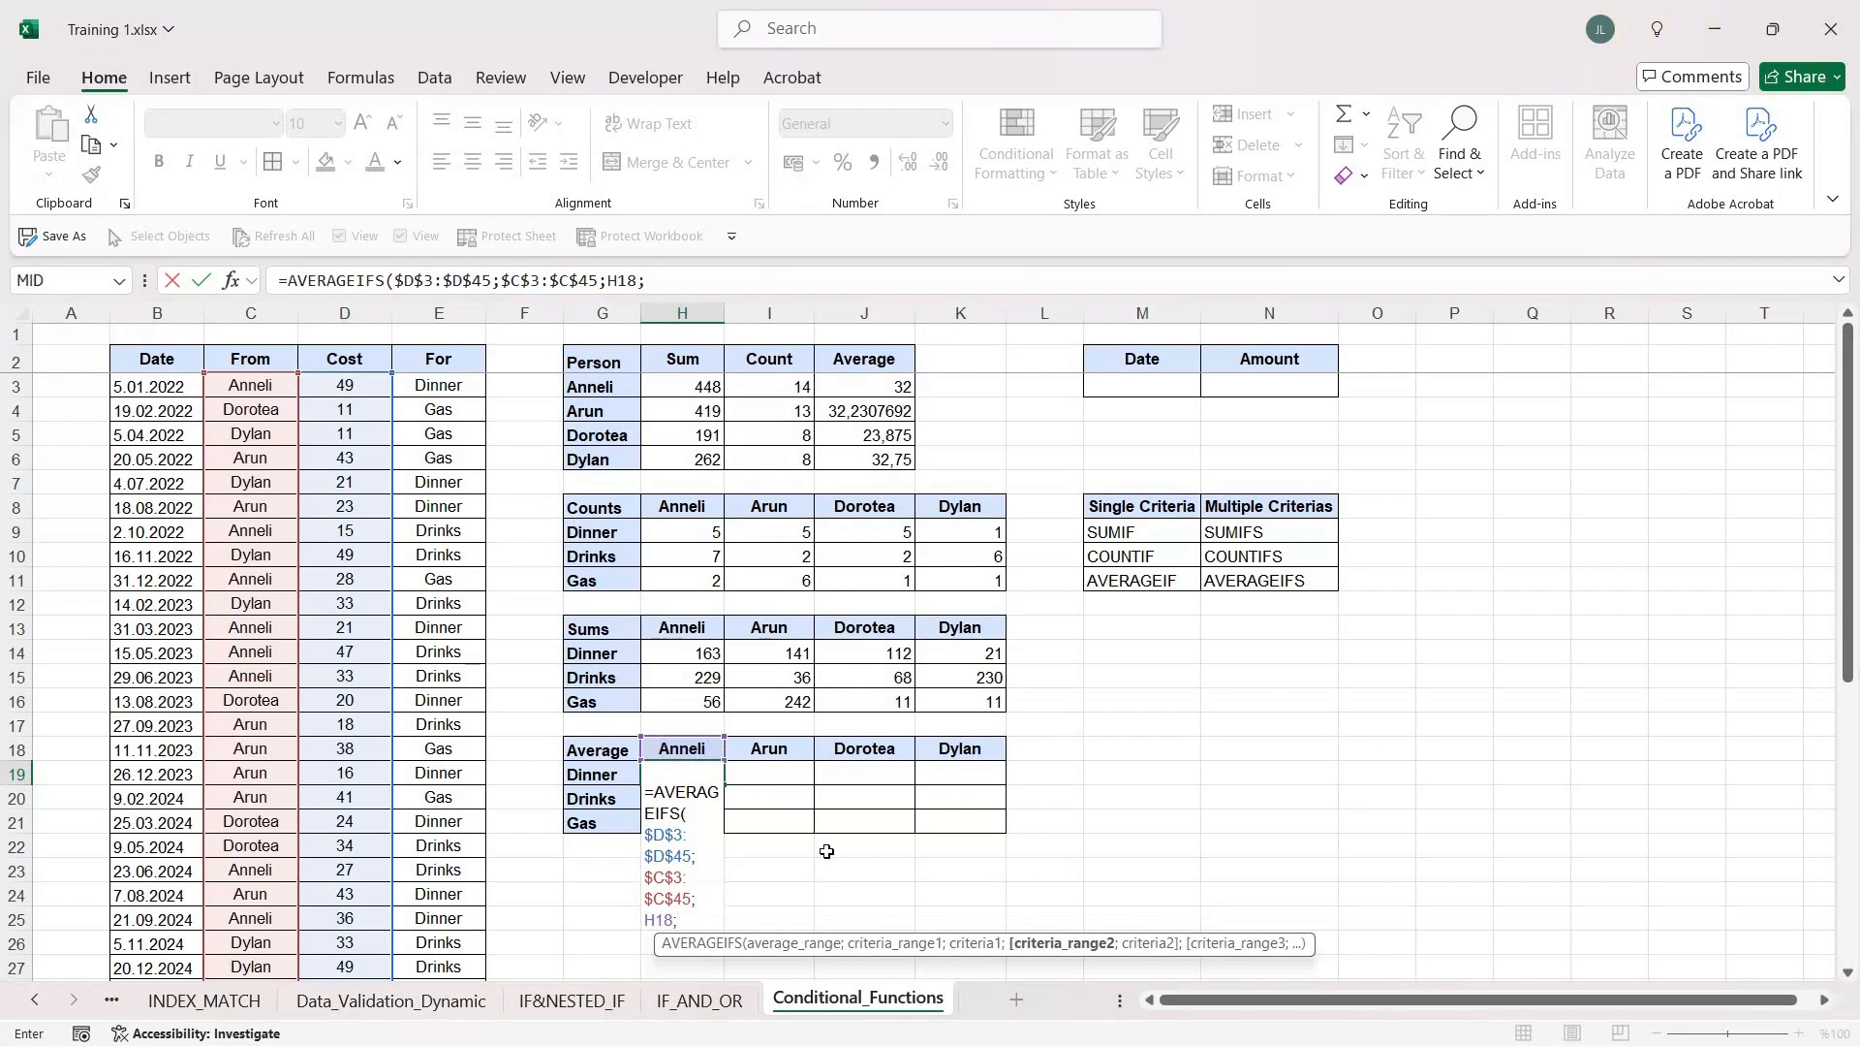
# Step: Complete the AVERAGEIFS formula with the absolute range $E$3:$E$45 and G19 as the second criterion
pyautogui.click(439, 385)
pyautogui.hotkey('ctrl', 'shift', 'Down')
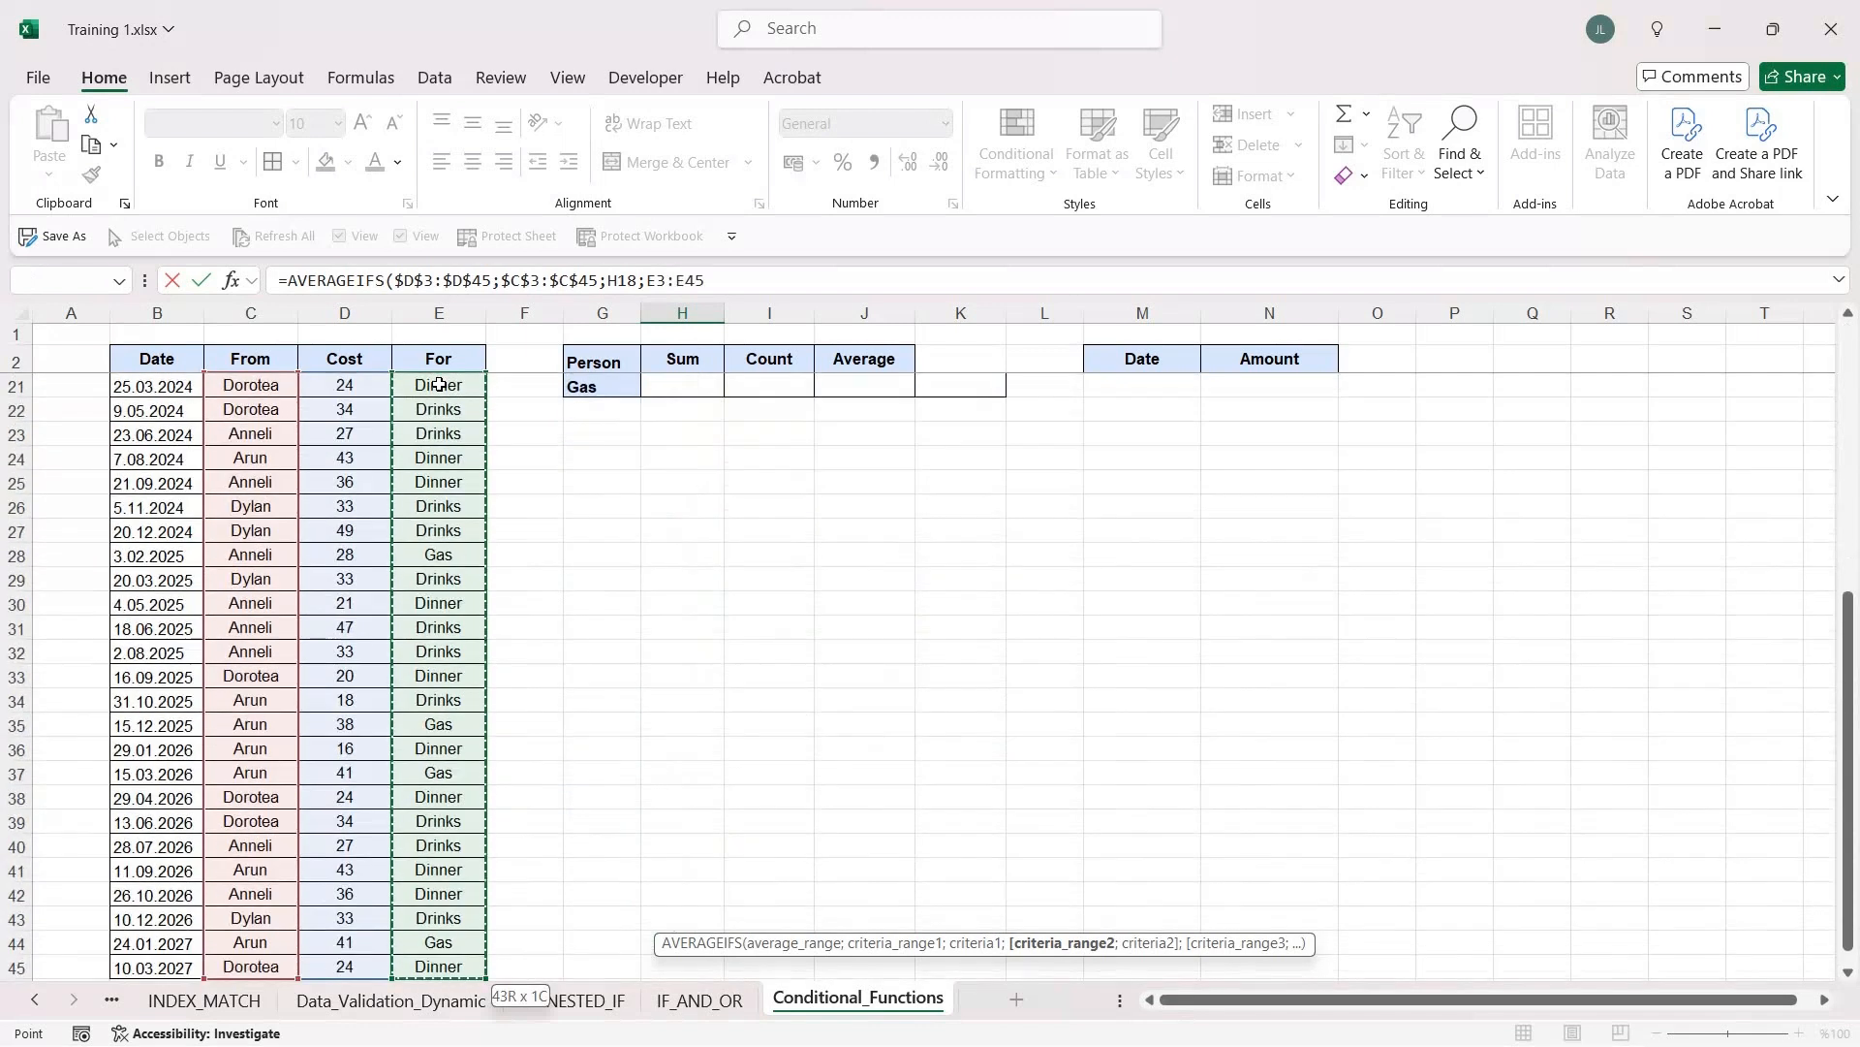
pyautogui.press('F4')
pyautogui.write(';')
pyautogui.scroll(6, 677, 727)
pyautogui.click(608, 771)
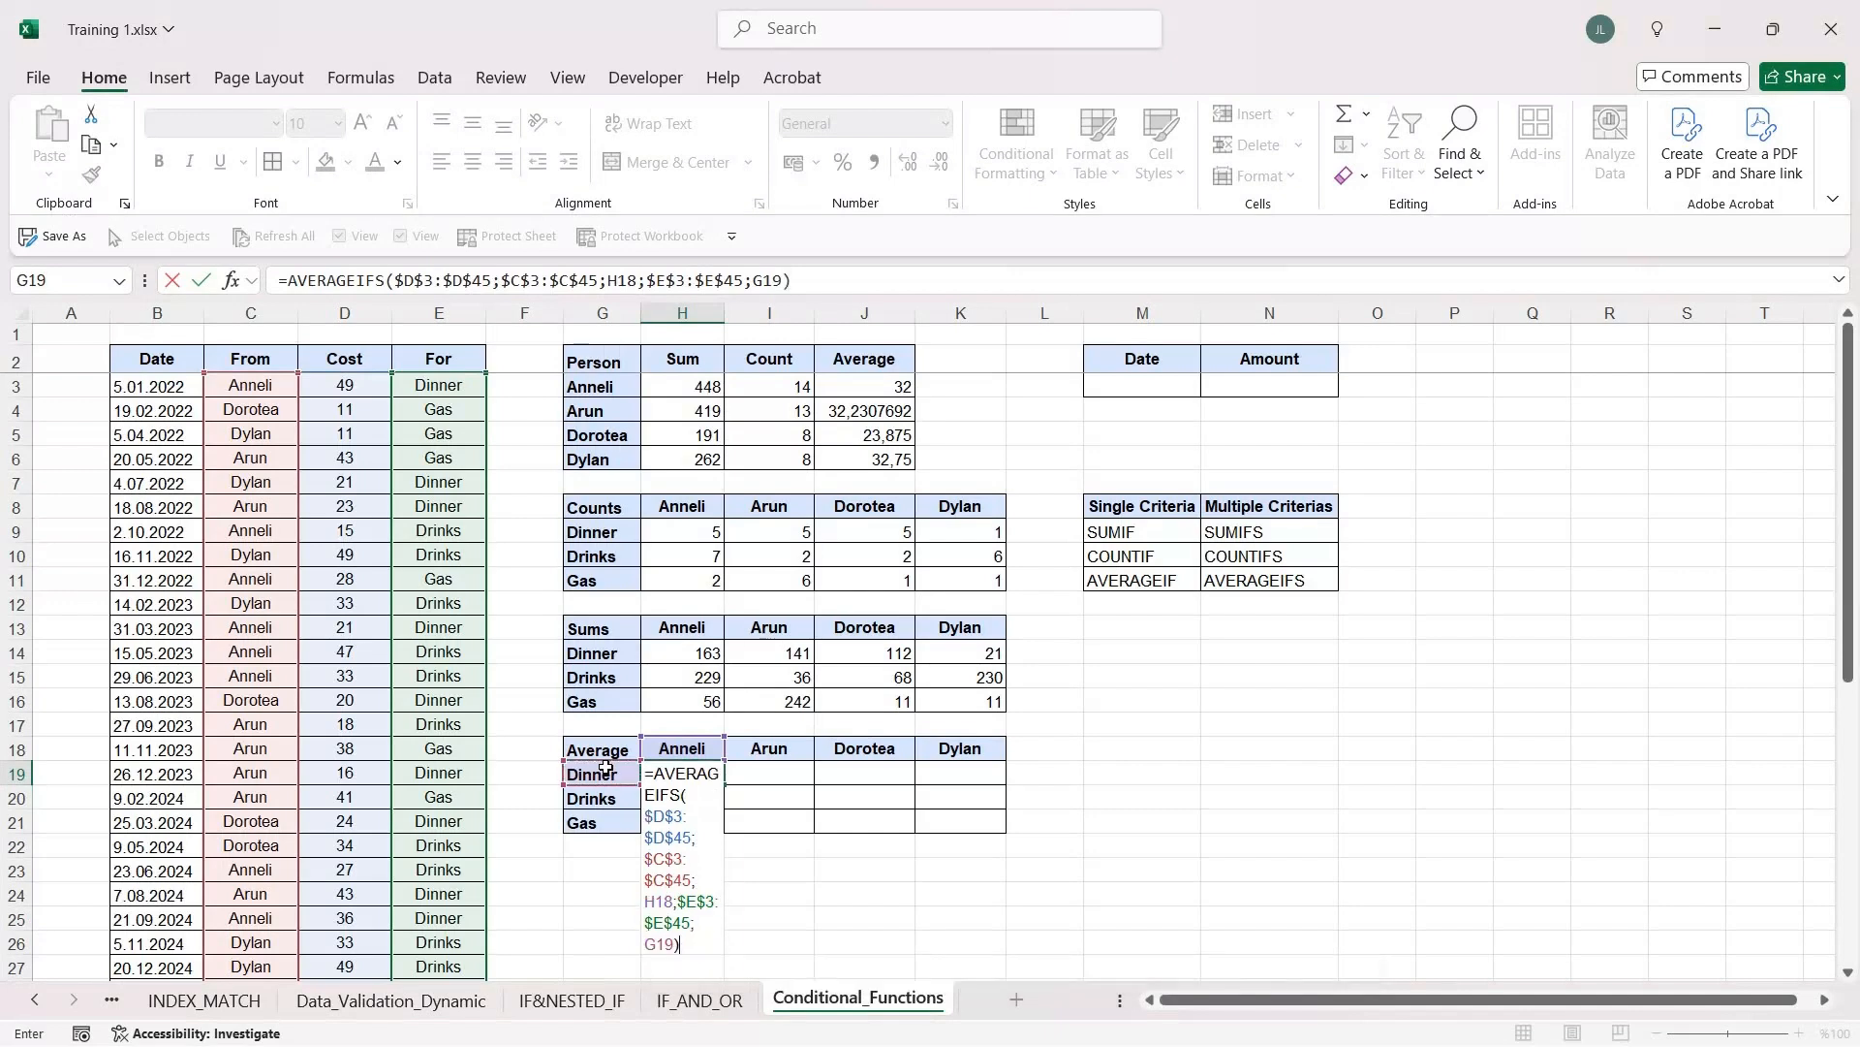
pyautogui.press('Return')
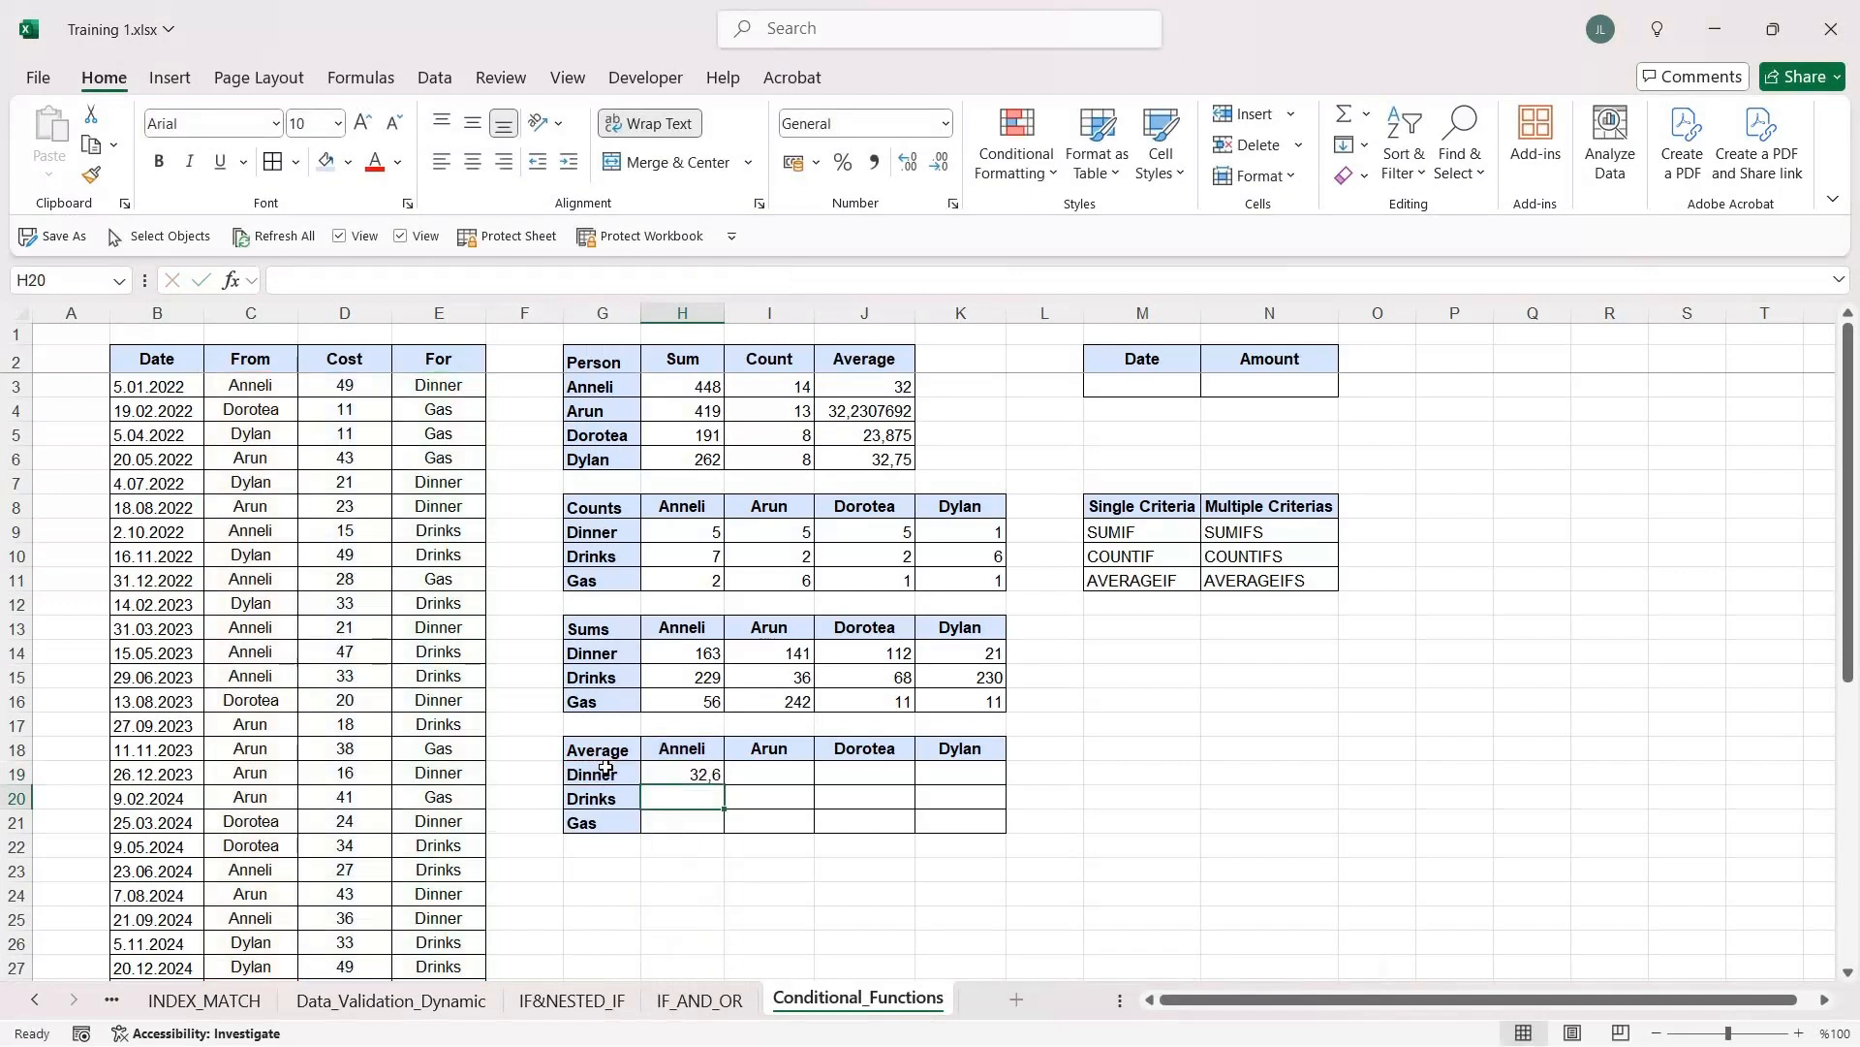
# Step: Change the criteria references in H19's AVERAGEIFS formula to the mixed references H$18 and $G19
pyautogui.click(708, 773)
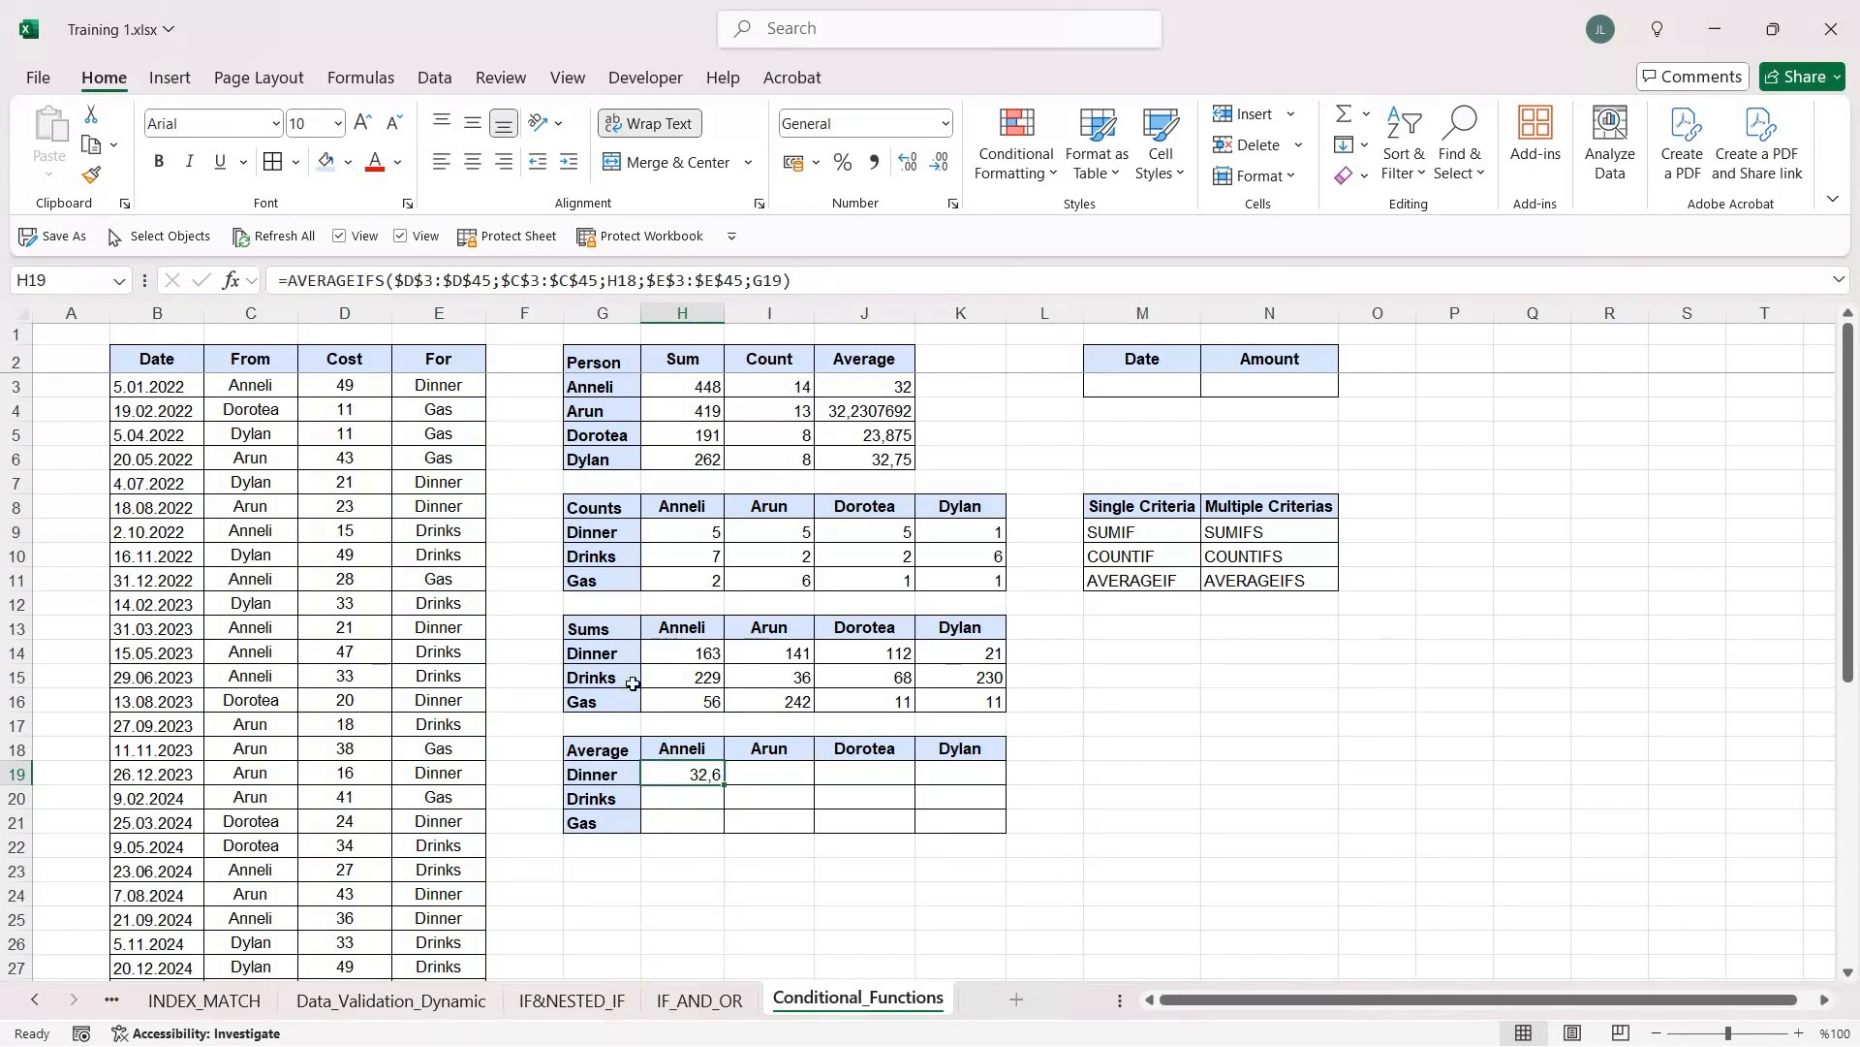
pyautogui.doubleClick(706, 768)
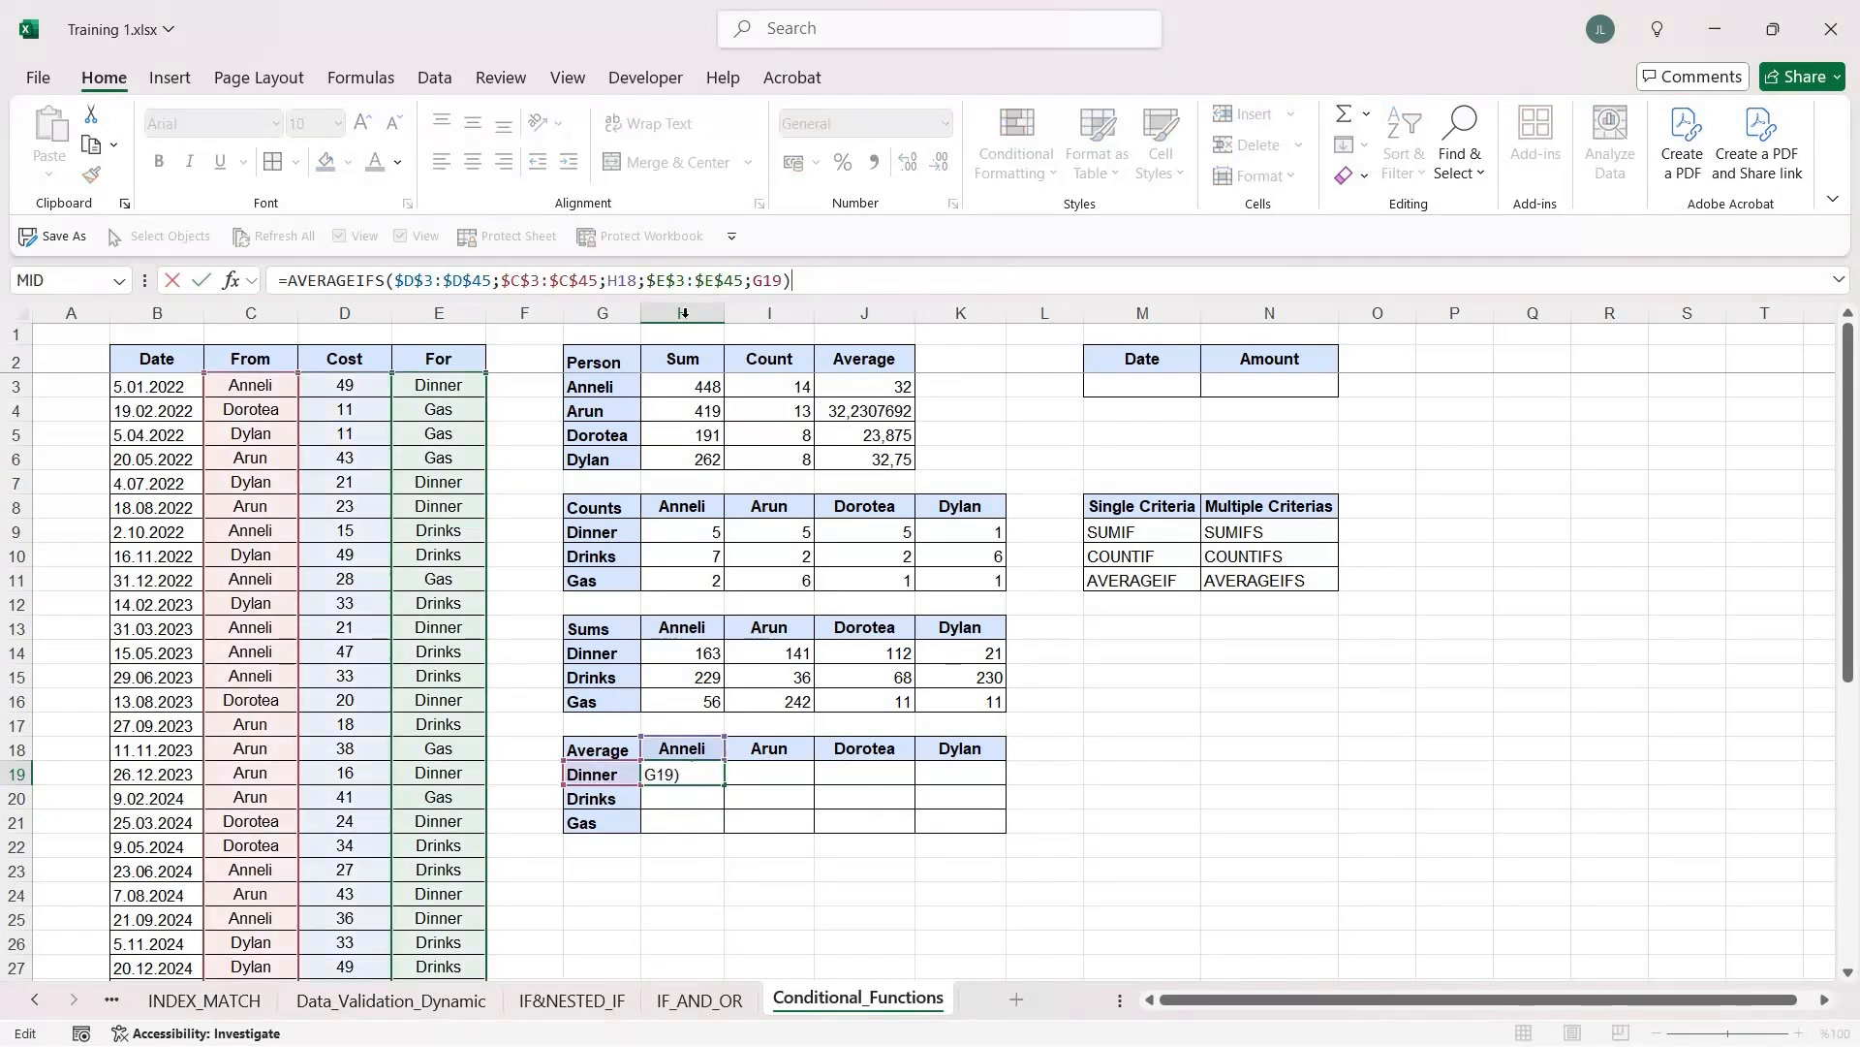
pyautogui.click(627, 281)
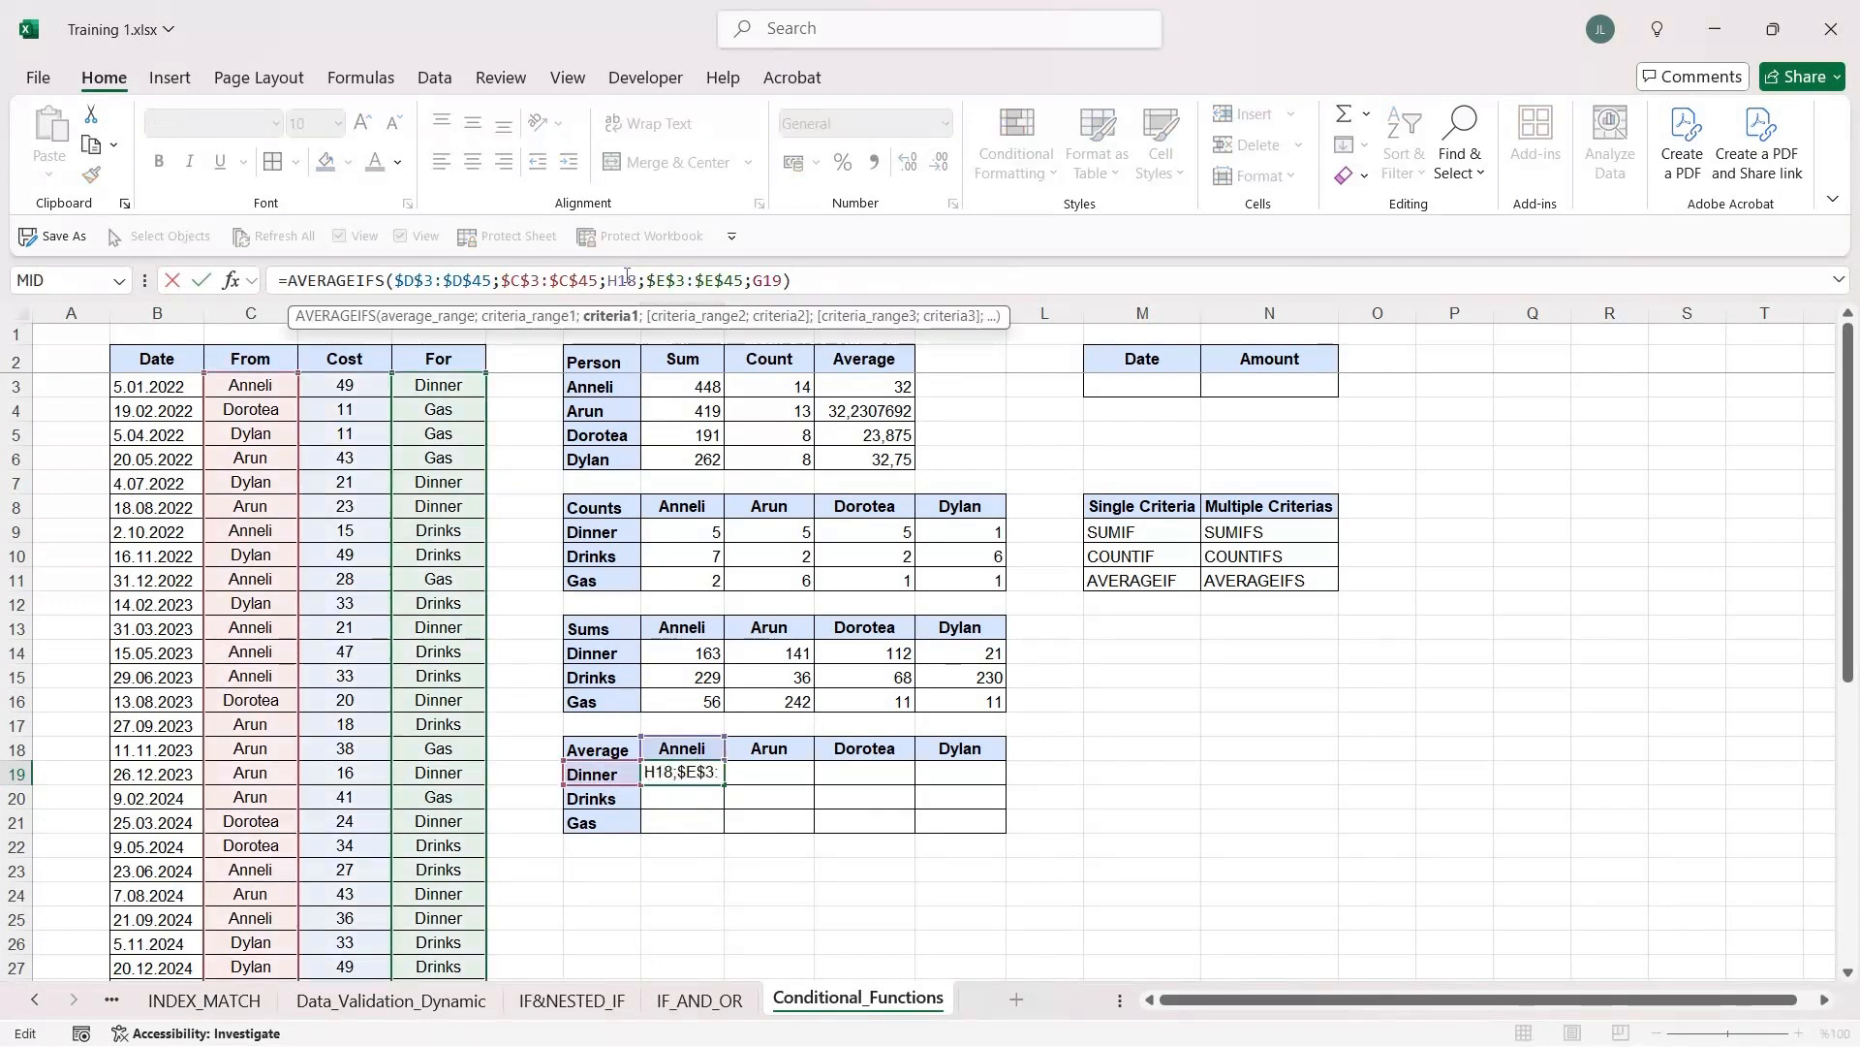
pyautogui.press('F4')
pyautogui.press('F4')
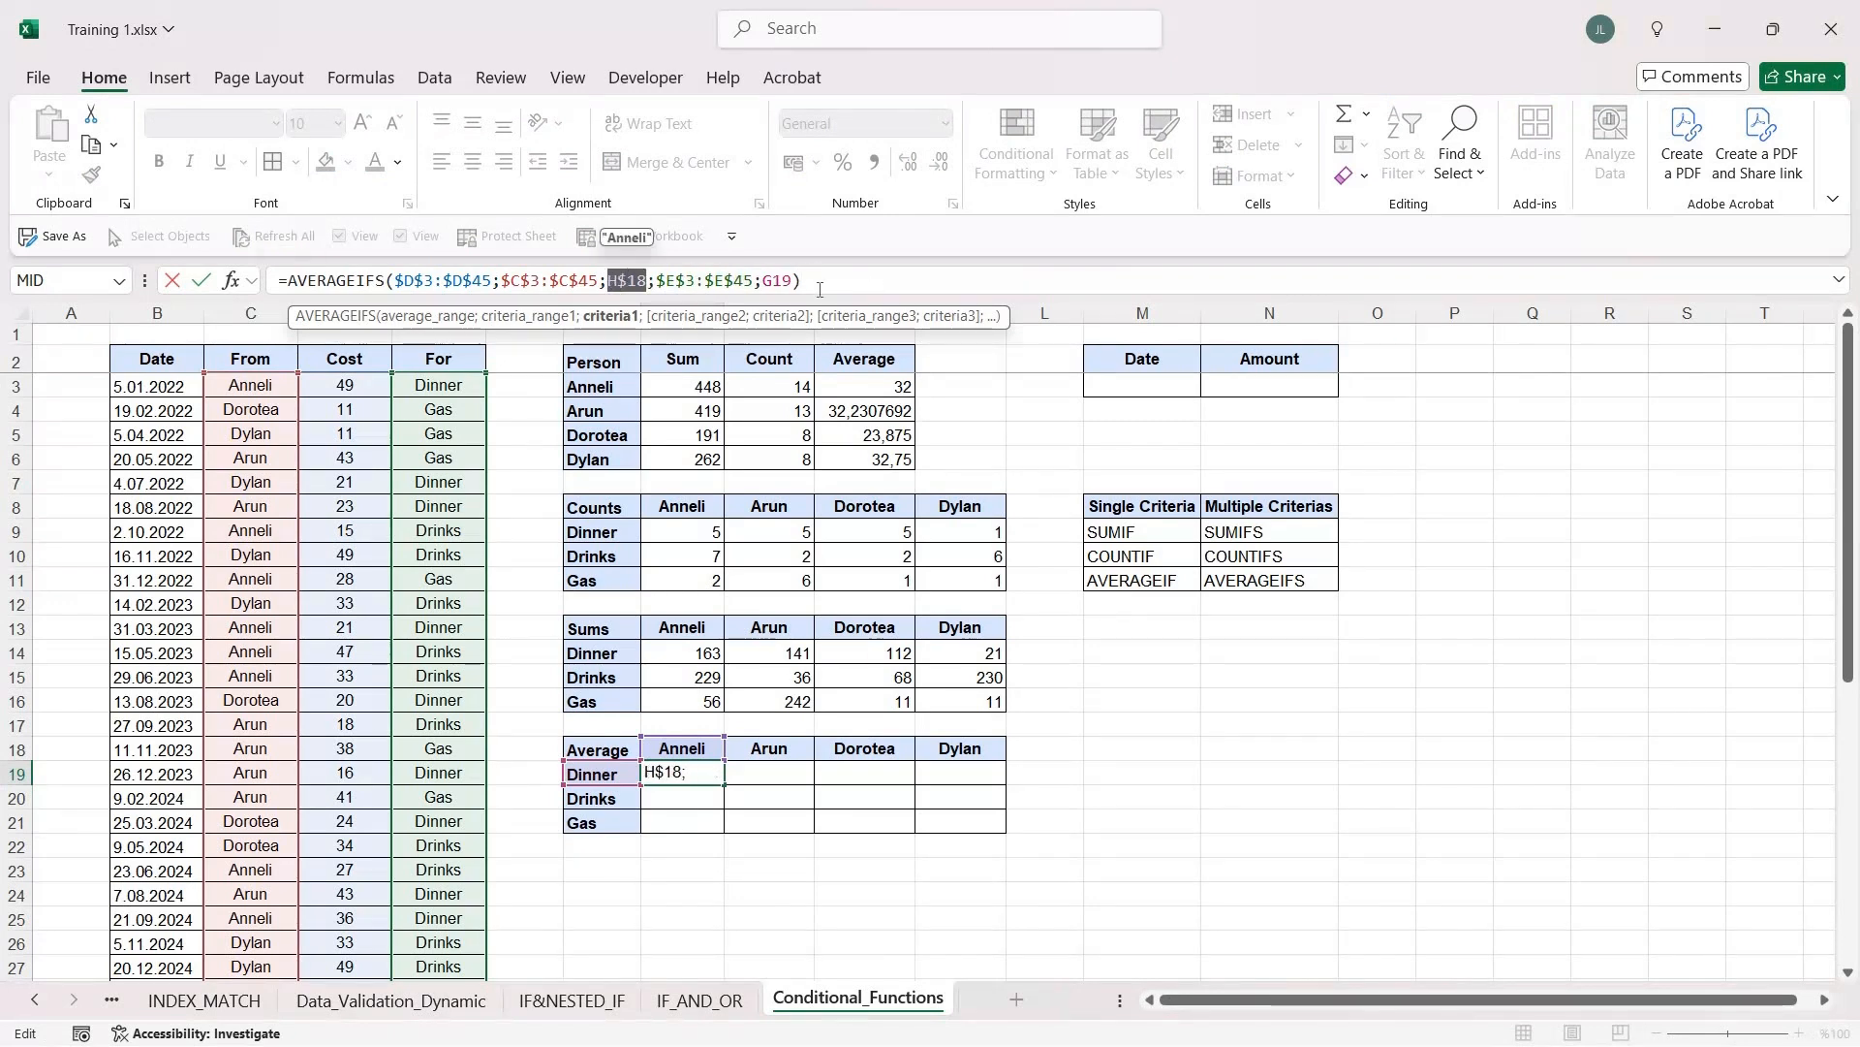
pyautogui.click(787, 280)
pyautogui.press('F4')
pyautogui.press('F4')
pyautogui.press('F4')
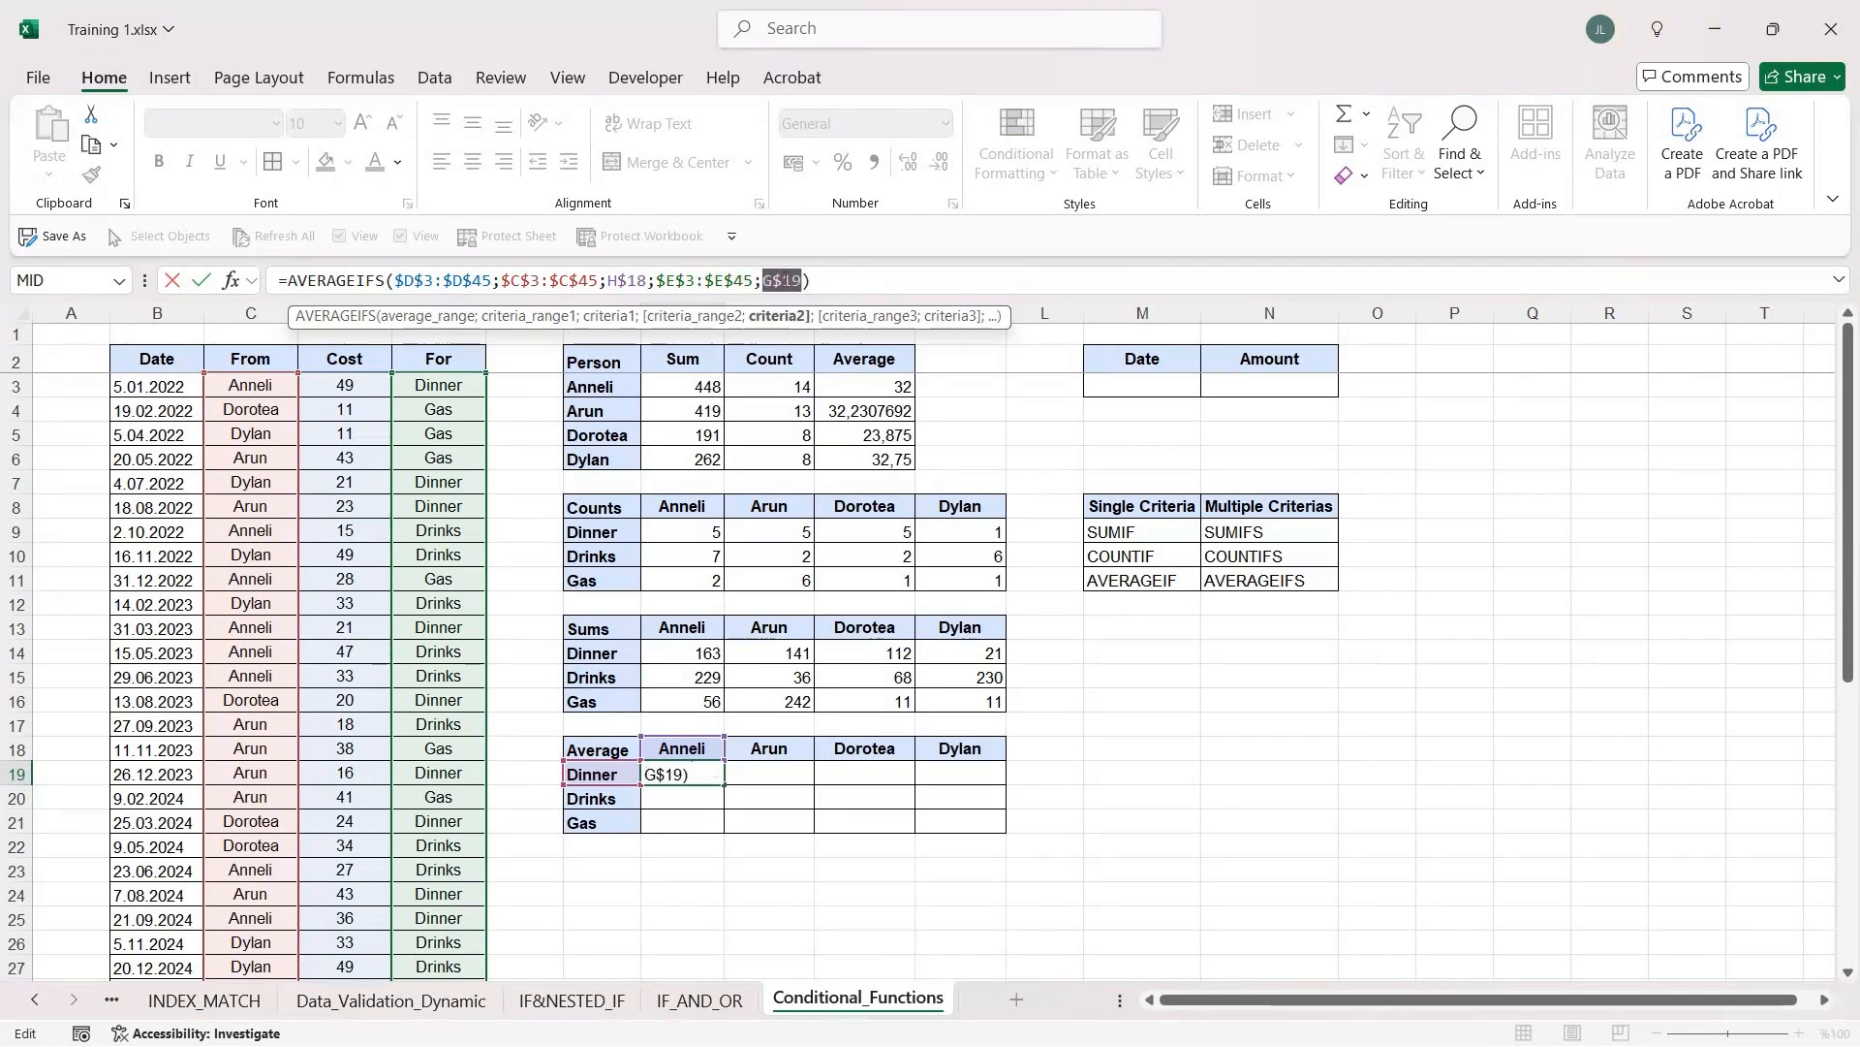
pyautogui.press('Return')
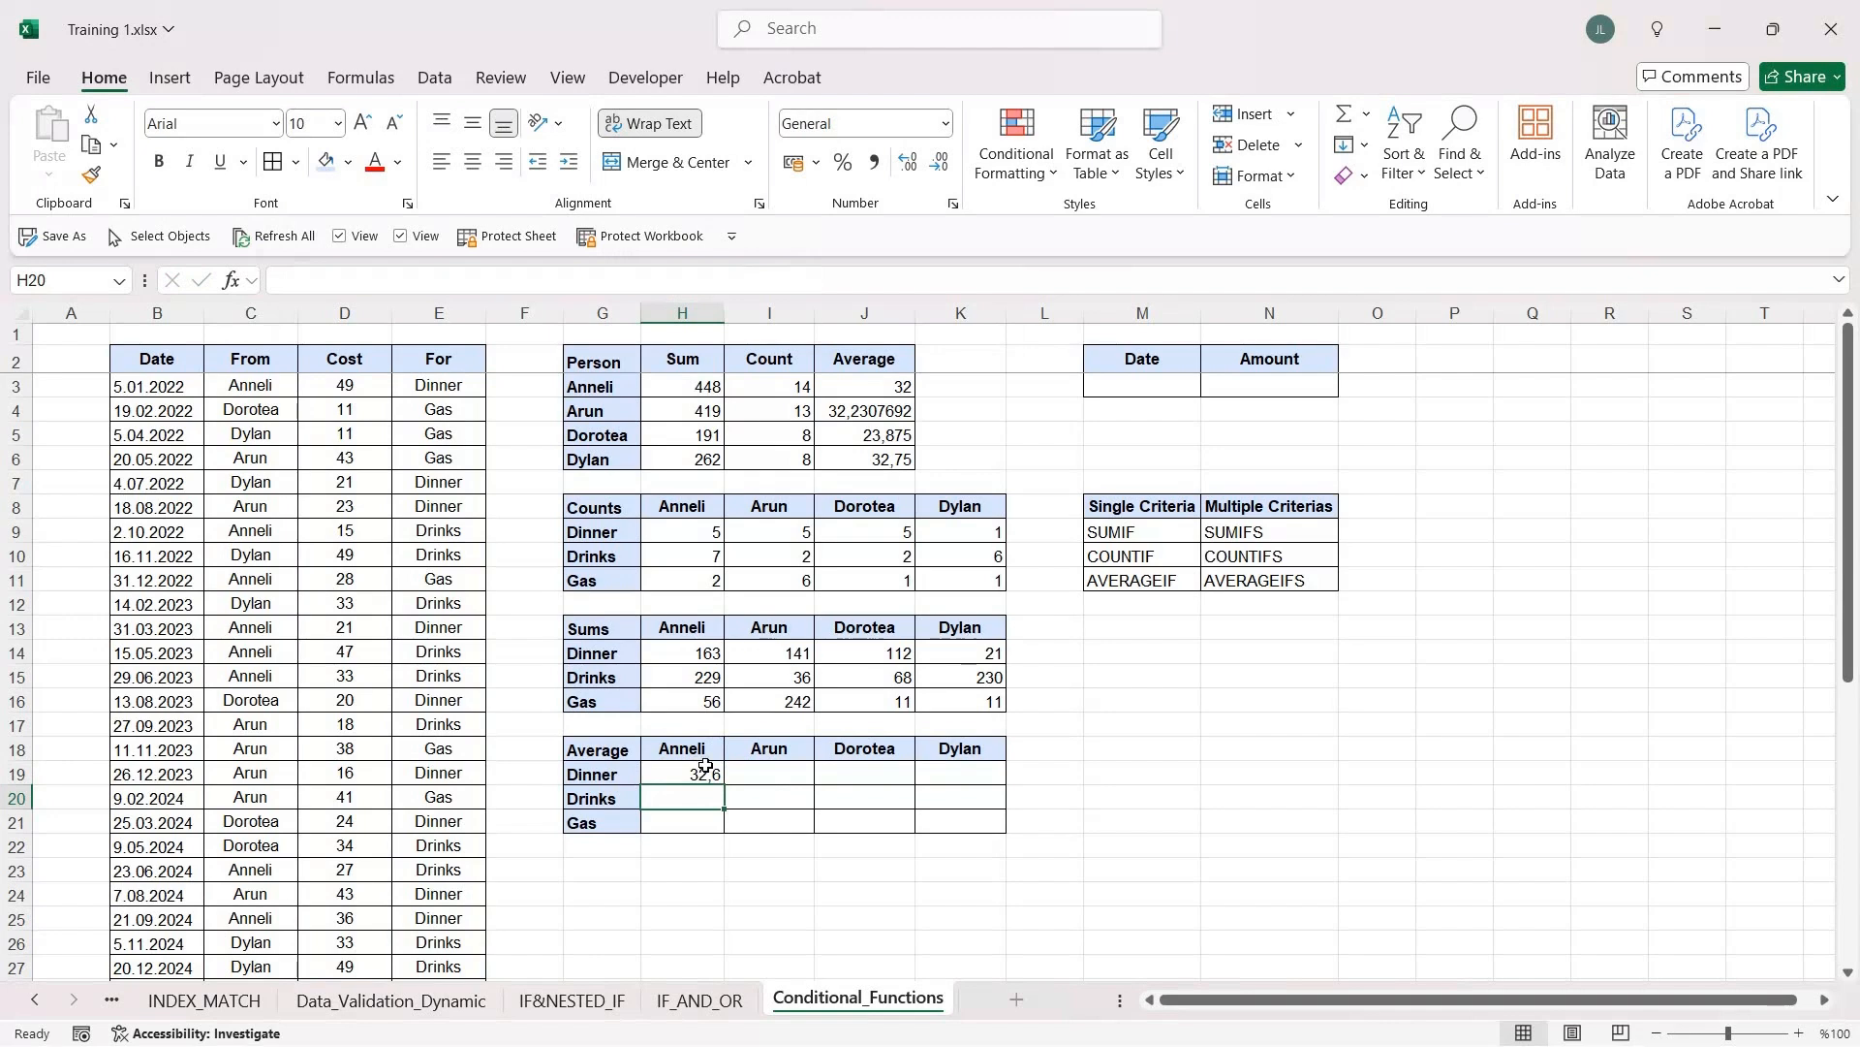
# Step: Copy the AVERAGEIFS formula from H19 across H19:K21 with Paste Special Formulas and check the references in K21
pyautogui.click(708, 772)
pyautogui.hotkey('ctrl', 'c')
pyautogui.keyDown('shift'); pyautogui.click(946, 820); pyautogui.keyUp('shift')
pyautogui.hotkey('ctrl', 'alt', 'v')
pyautogui.press('Return')
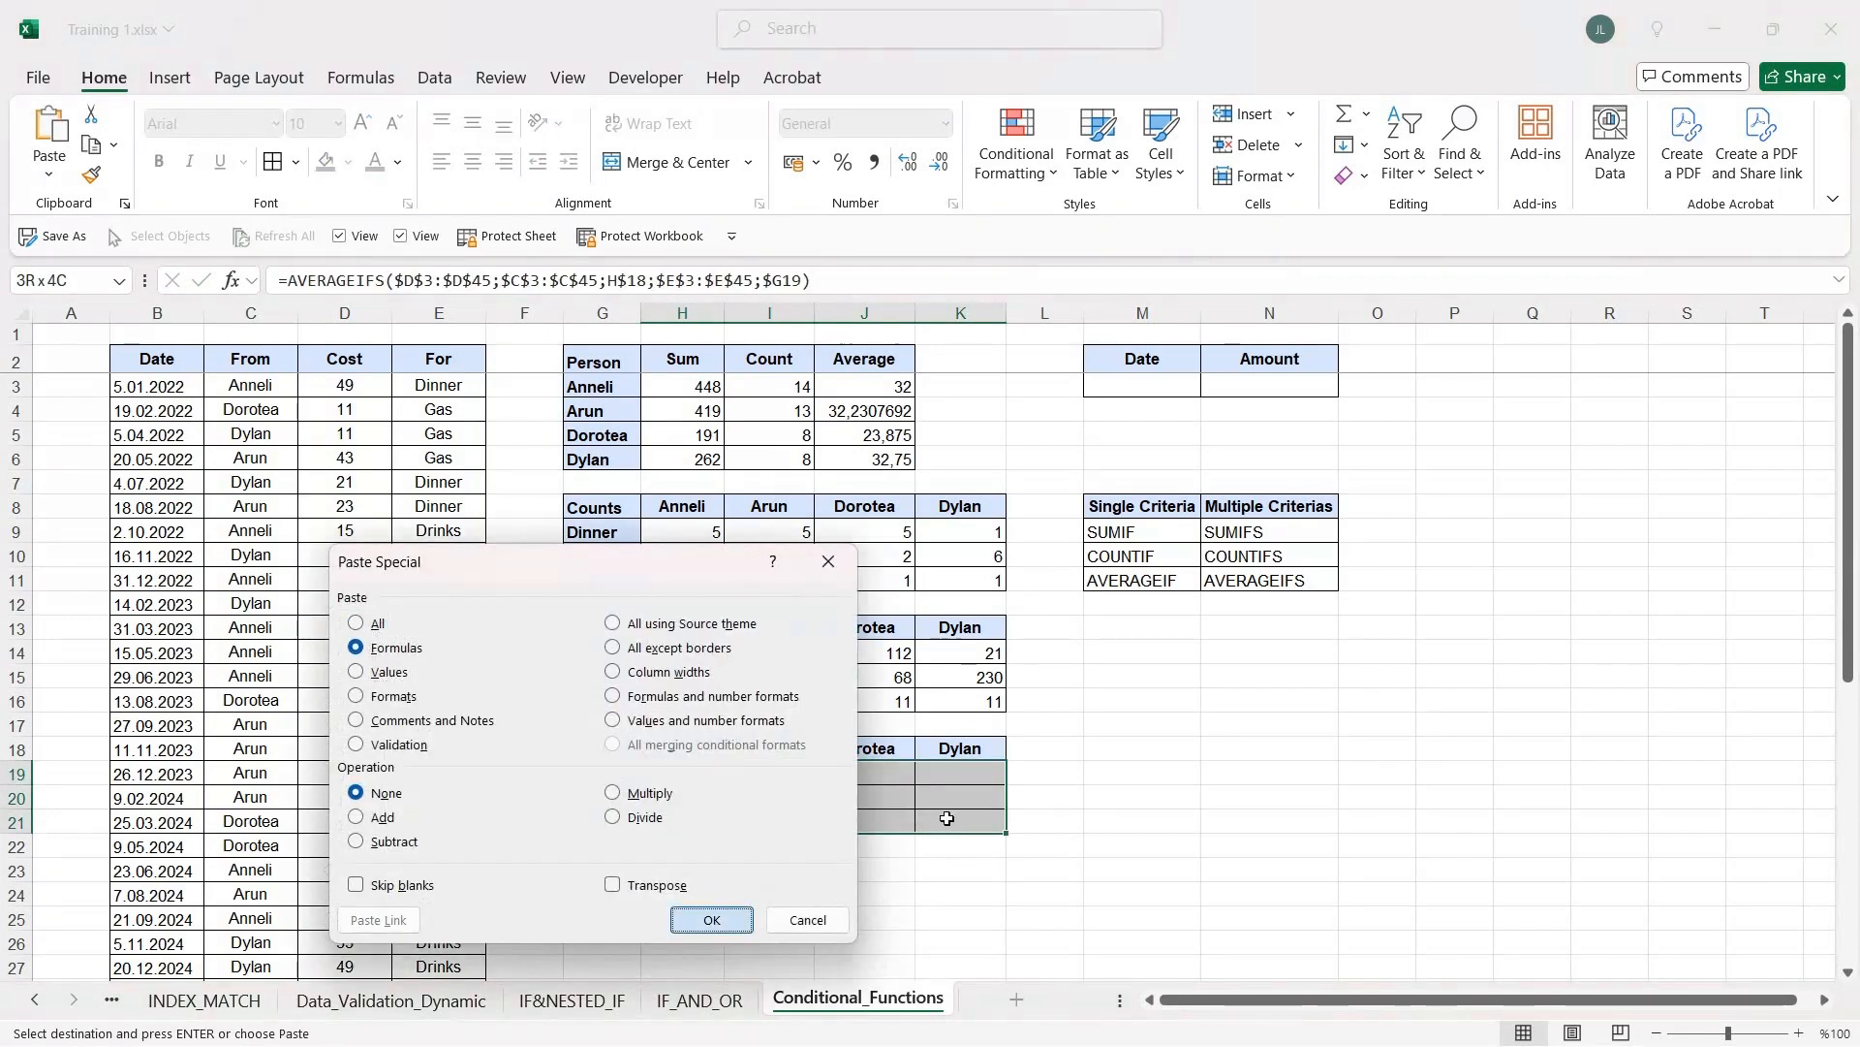
pyautogui.press('Escape')
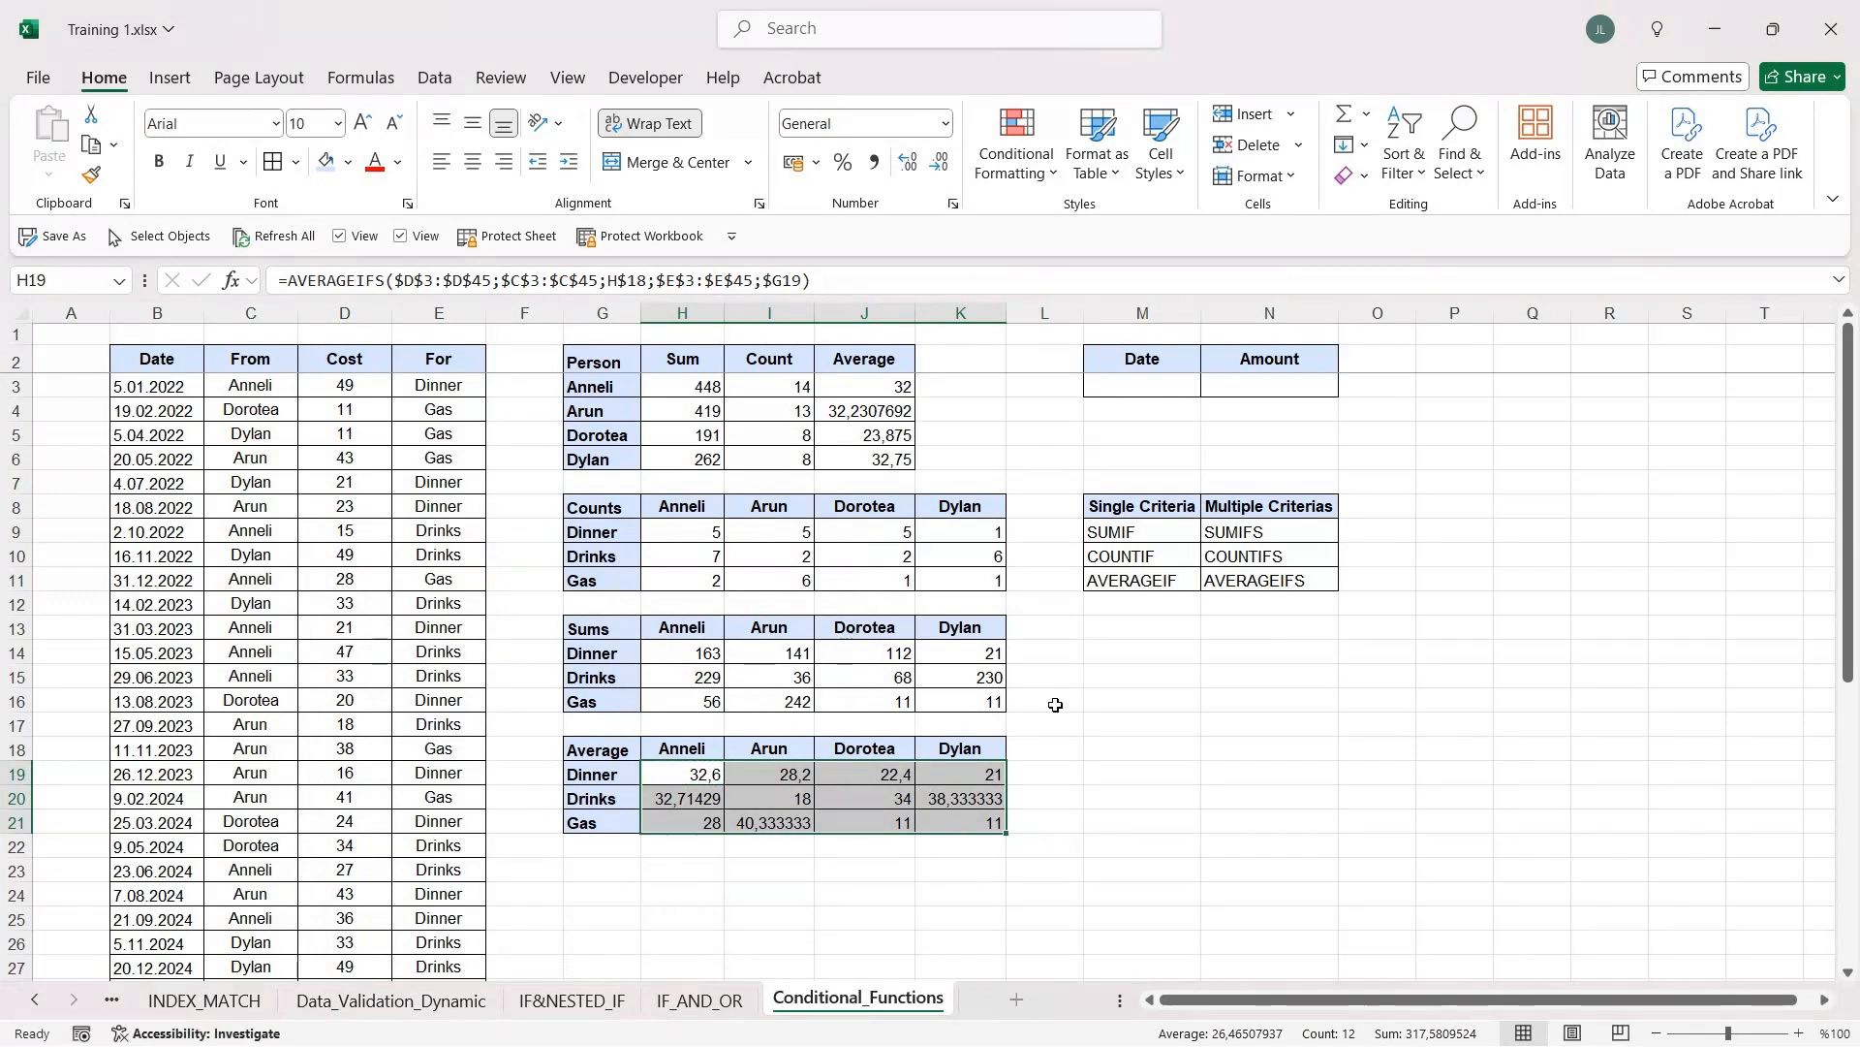
pyautogui.click(969, 820)
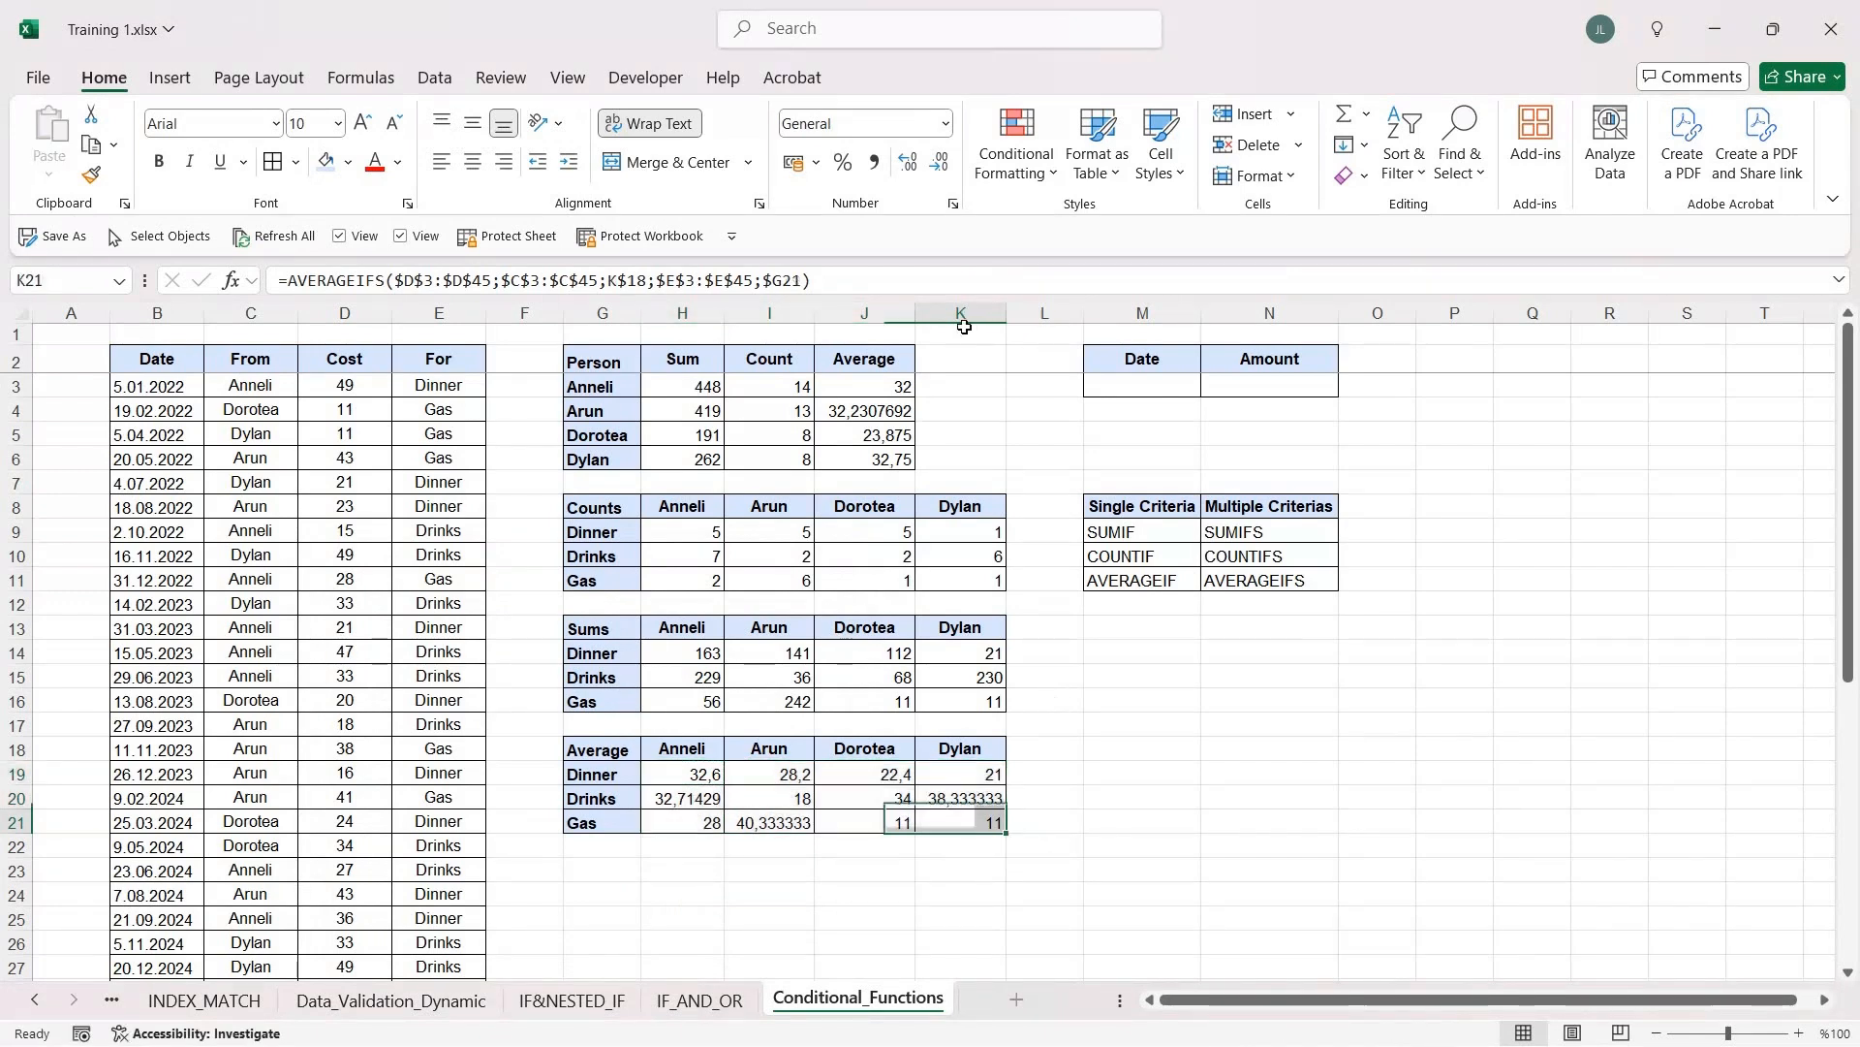
pyautogui.click(914, 278)
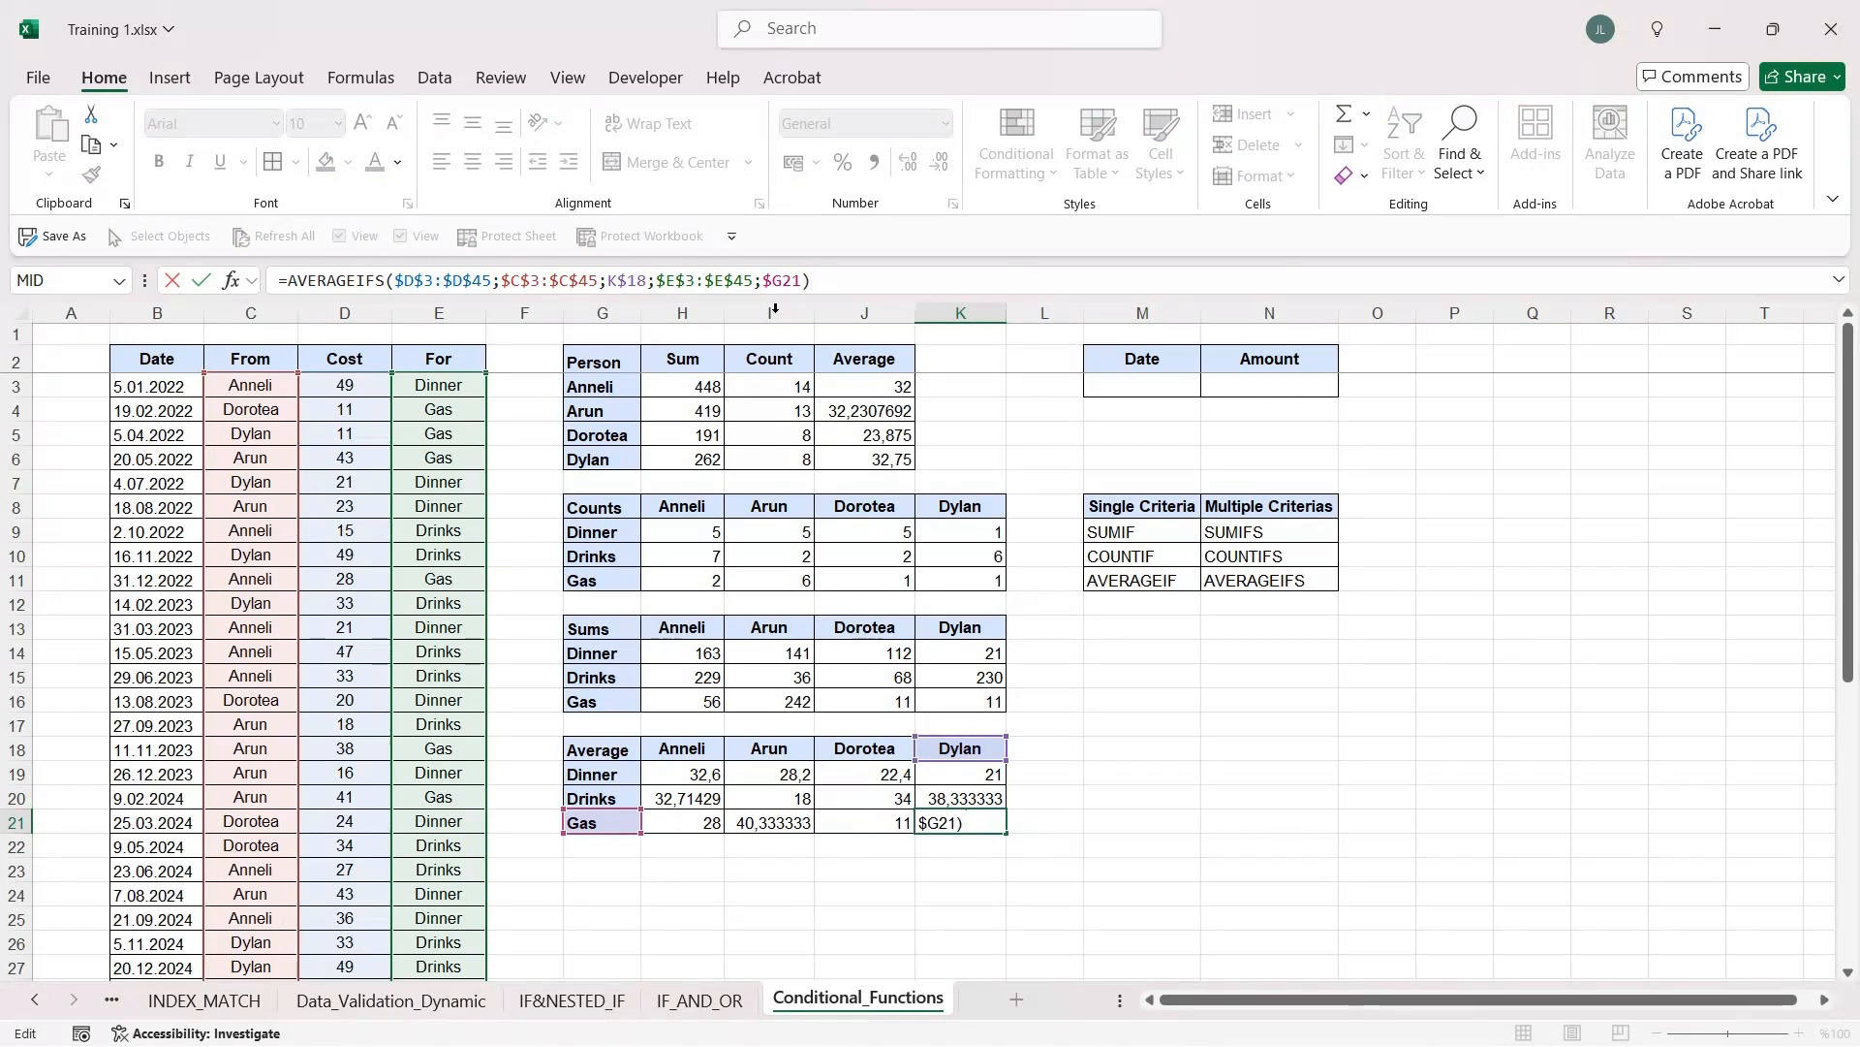
pyautogui.hotkey('ctrl', 'Return')
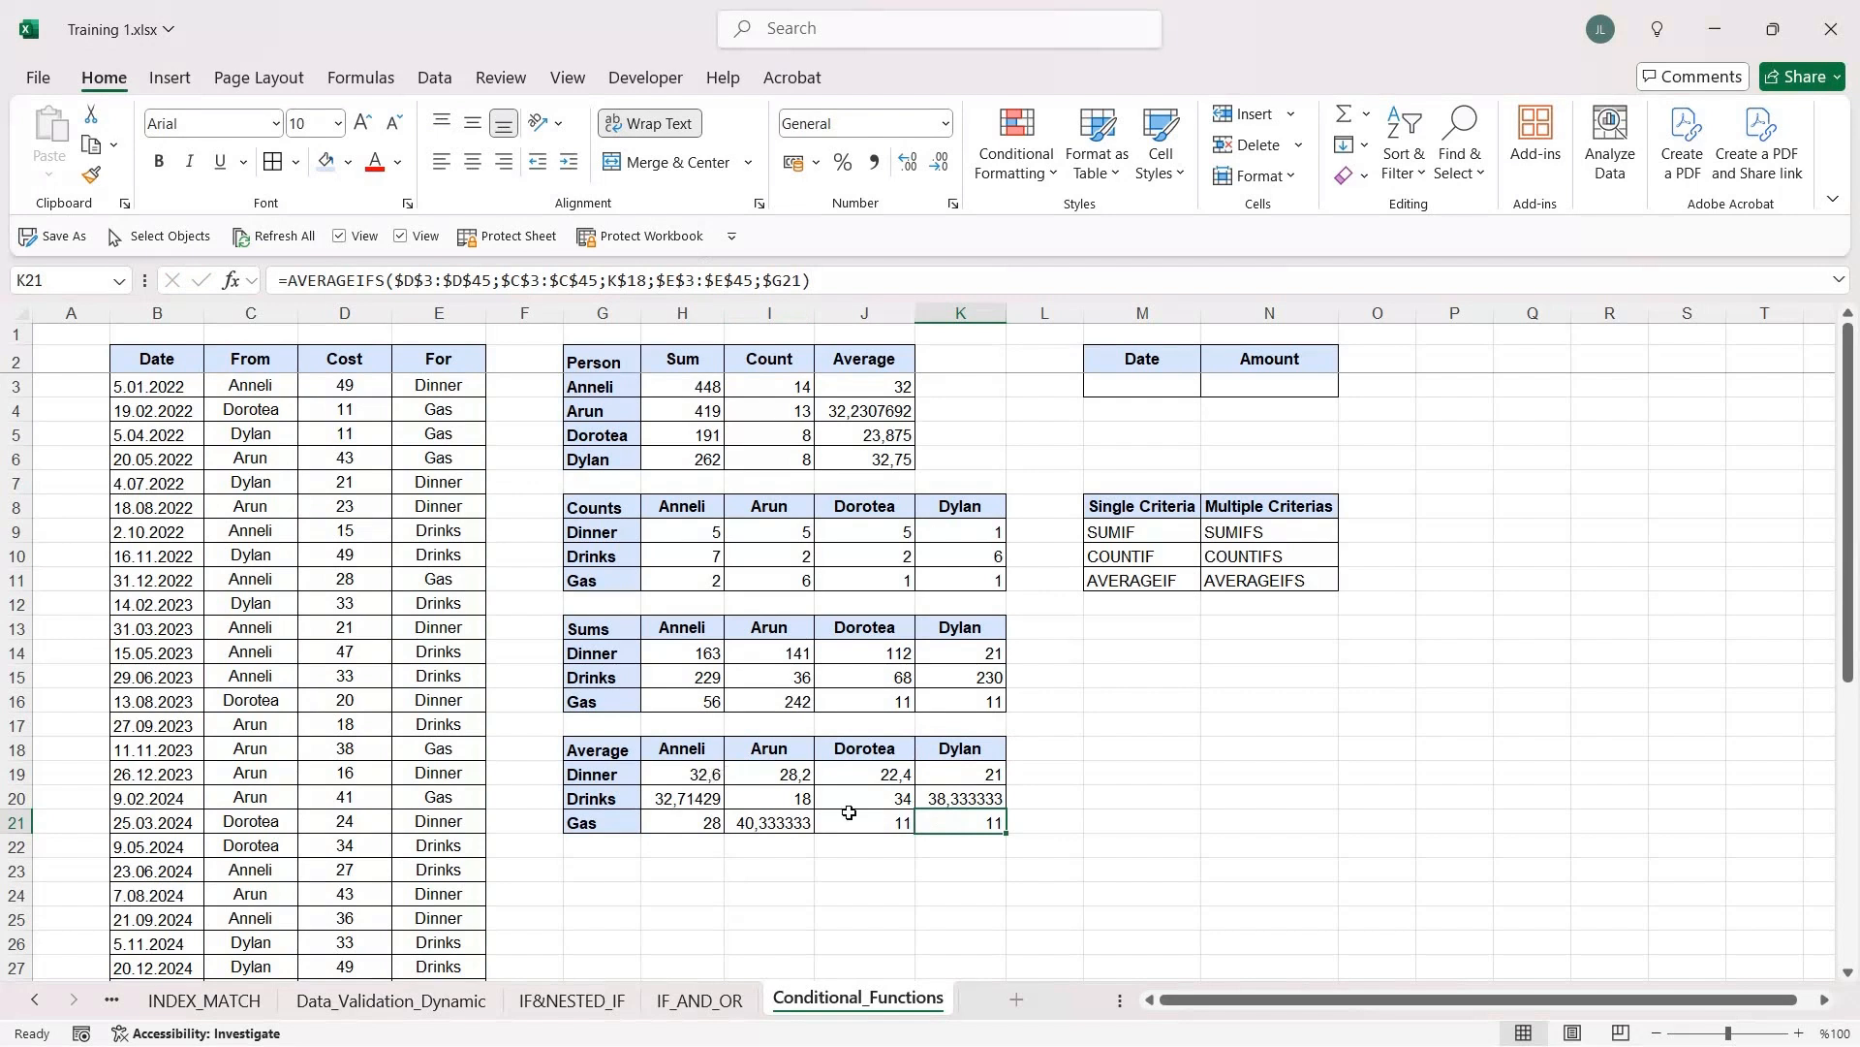
# Step: Copy the Sums block G13:H16, covering only the first person's column, to the area starting at G23
pyautogui.click(1263, 386)
pyautogui.moveTo(595, 627); pyautogui.dragTo(695, 694)
pyautogui.scroll(-3, 694, 693)
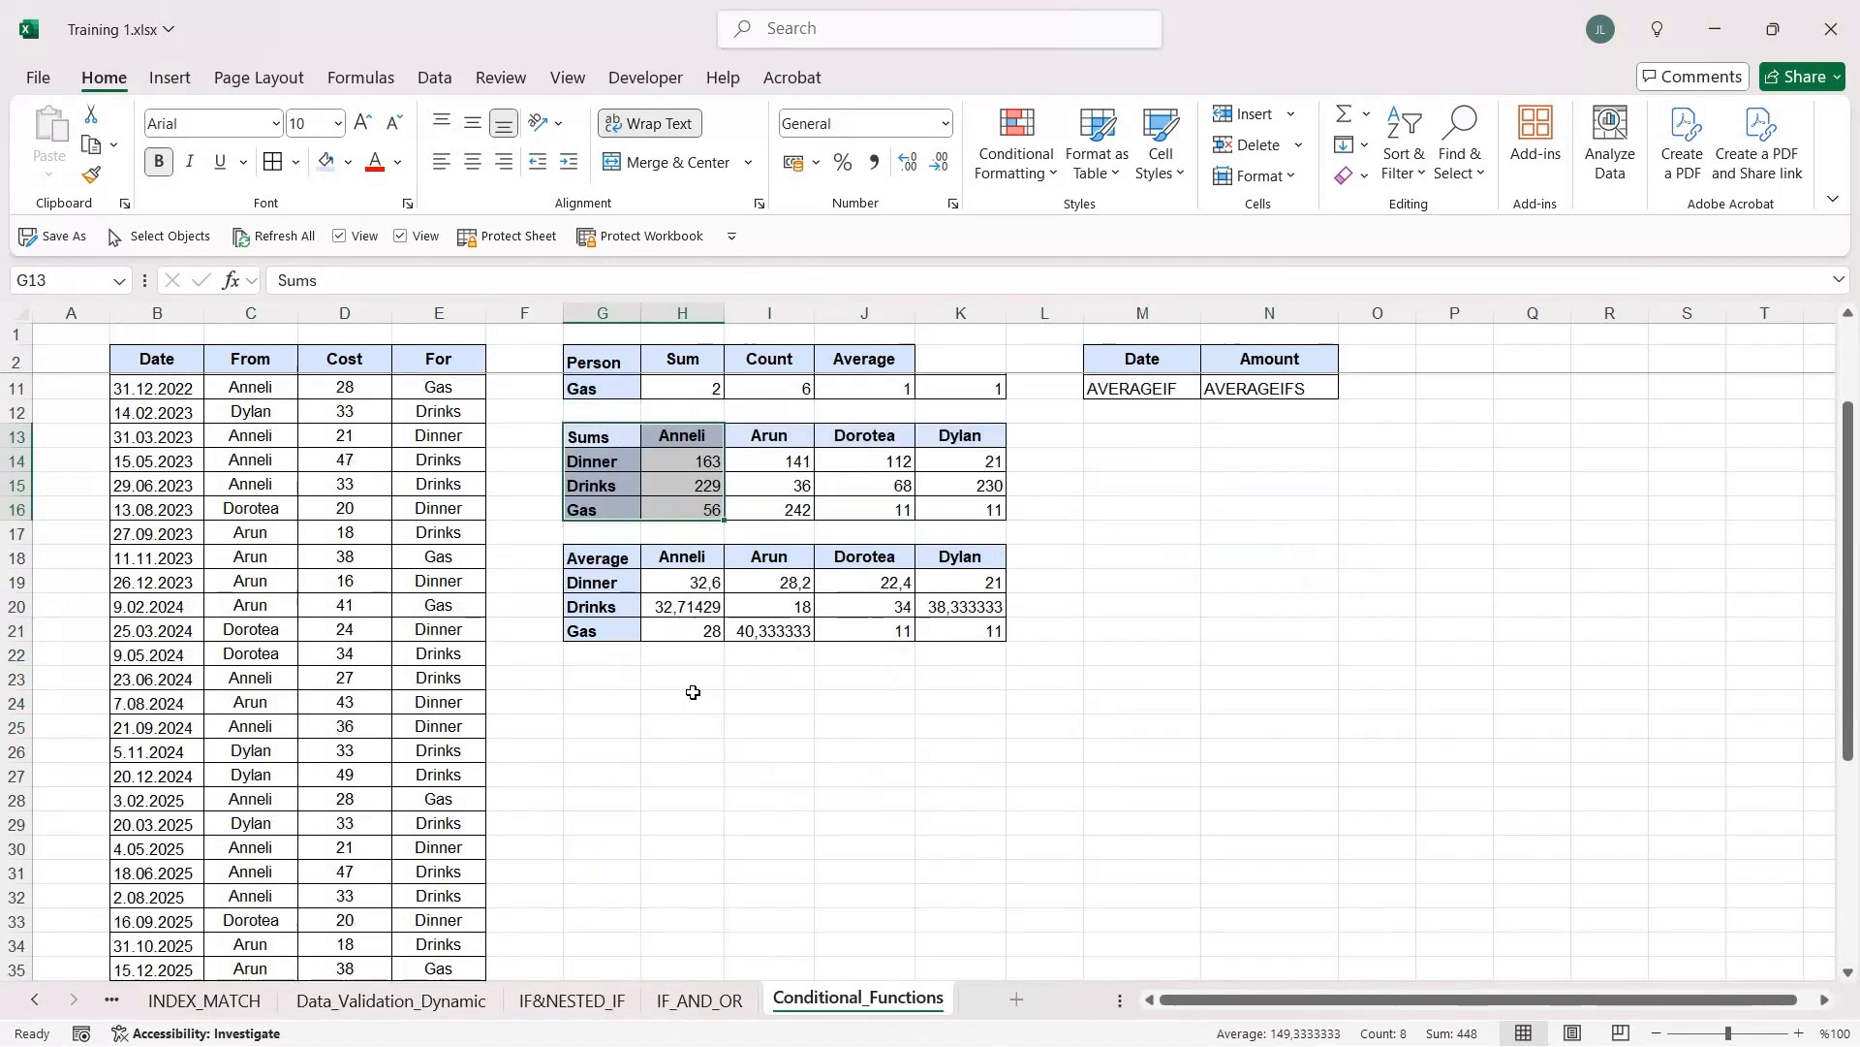
pyautogui.hotkey('ctrl', 'c')
pyautogui.click(611, 673)
pyautogui.hotkey('ctrl', 'v')
# Step: Move the Date and Amount input block from M2:N3 to J23:K24, beside the new Sums block
pyautogui.scroll(3, 1104, 423)
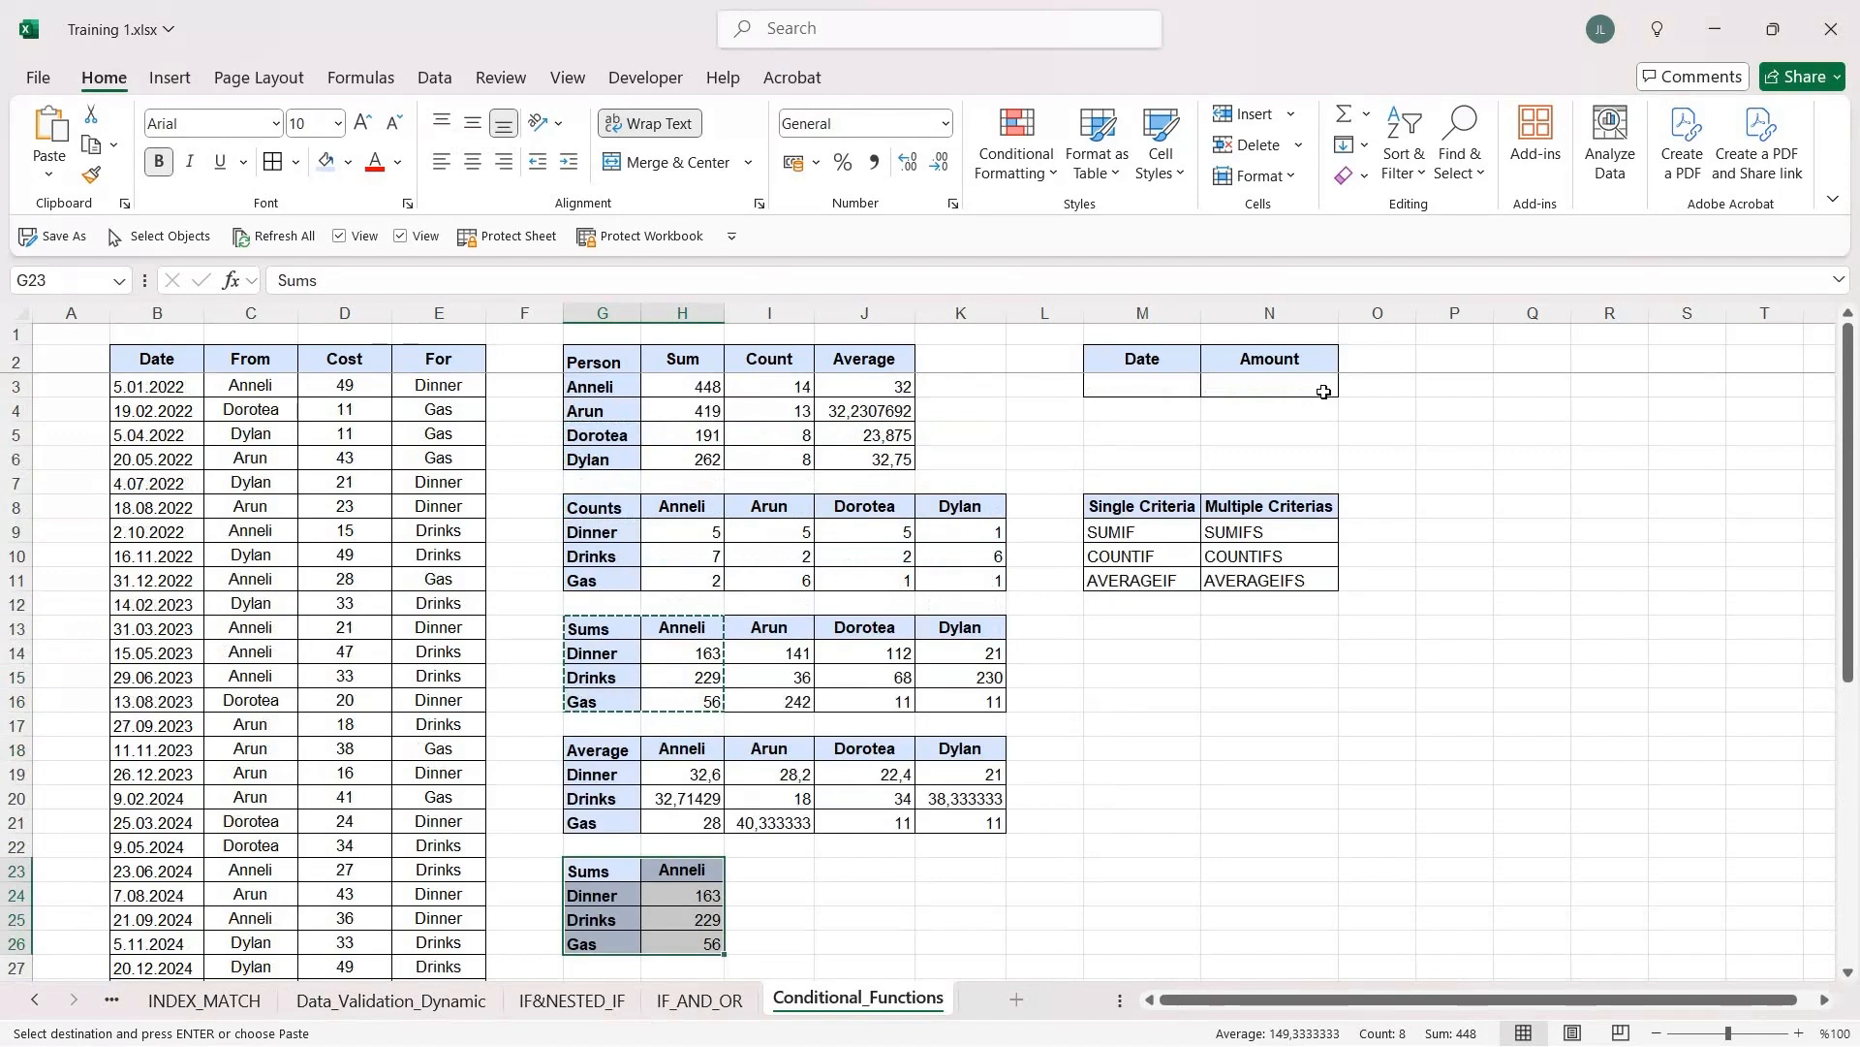
pyautogui.moveTo(1151, 355); pyautogui.dragTo(1299, 388)
pyautogui.hotkey('ctrl', 'c')
pyautogui.scroll(-4, 901, 656)
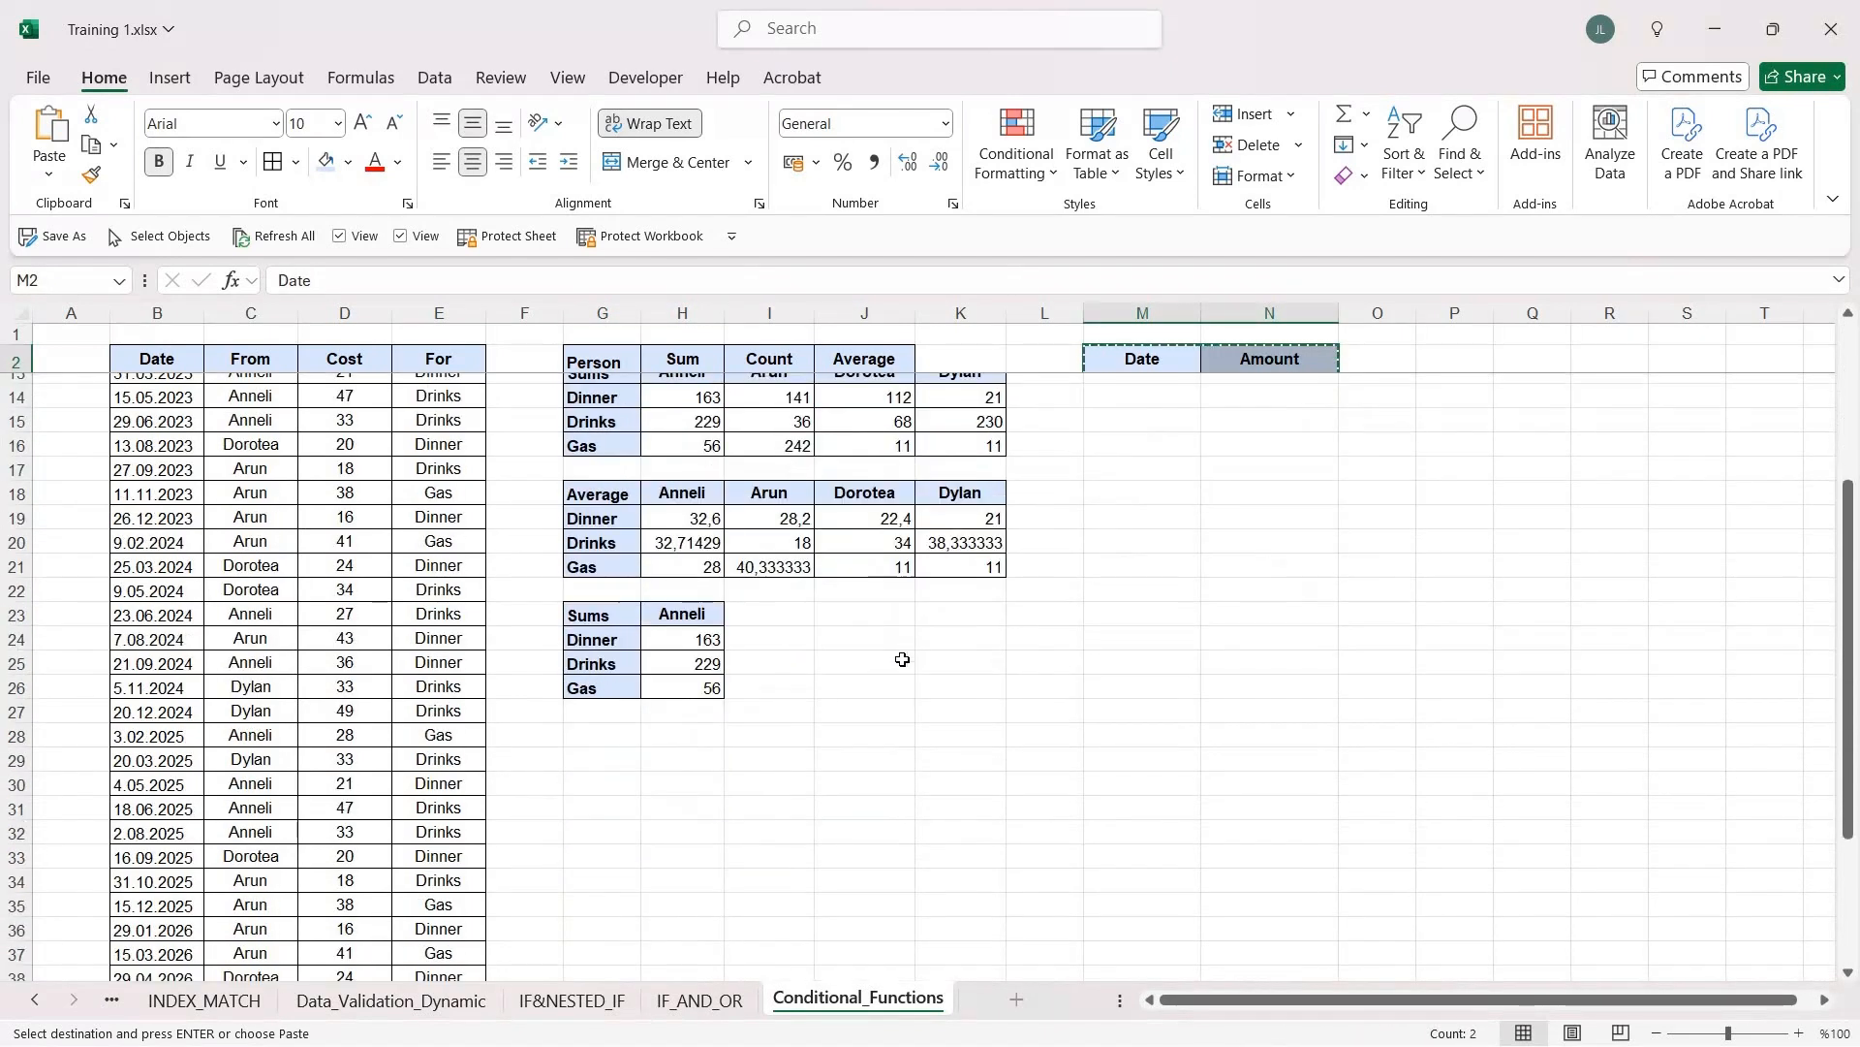
pyautogui.scroll(1, 889, 677)
pyautogui.click(882, 678)
pyautogui.press('Return')
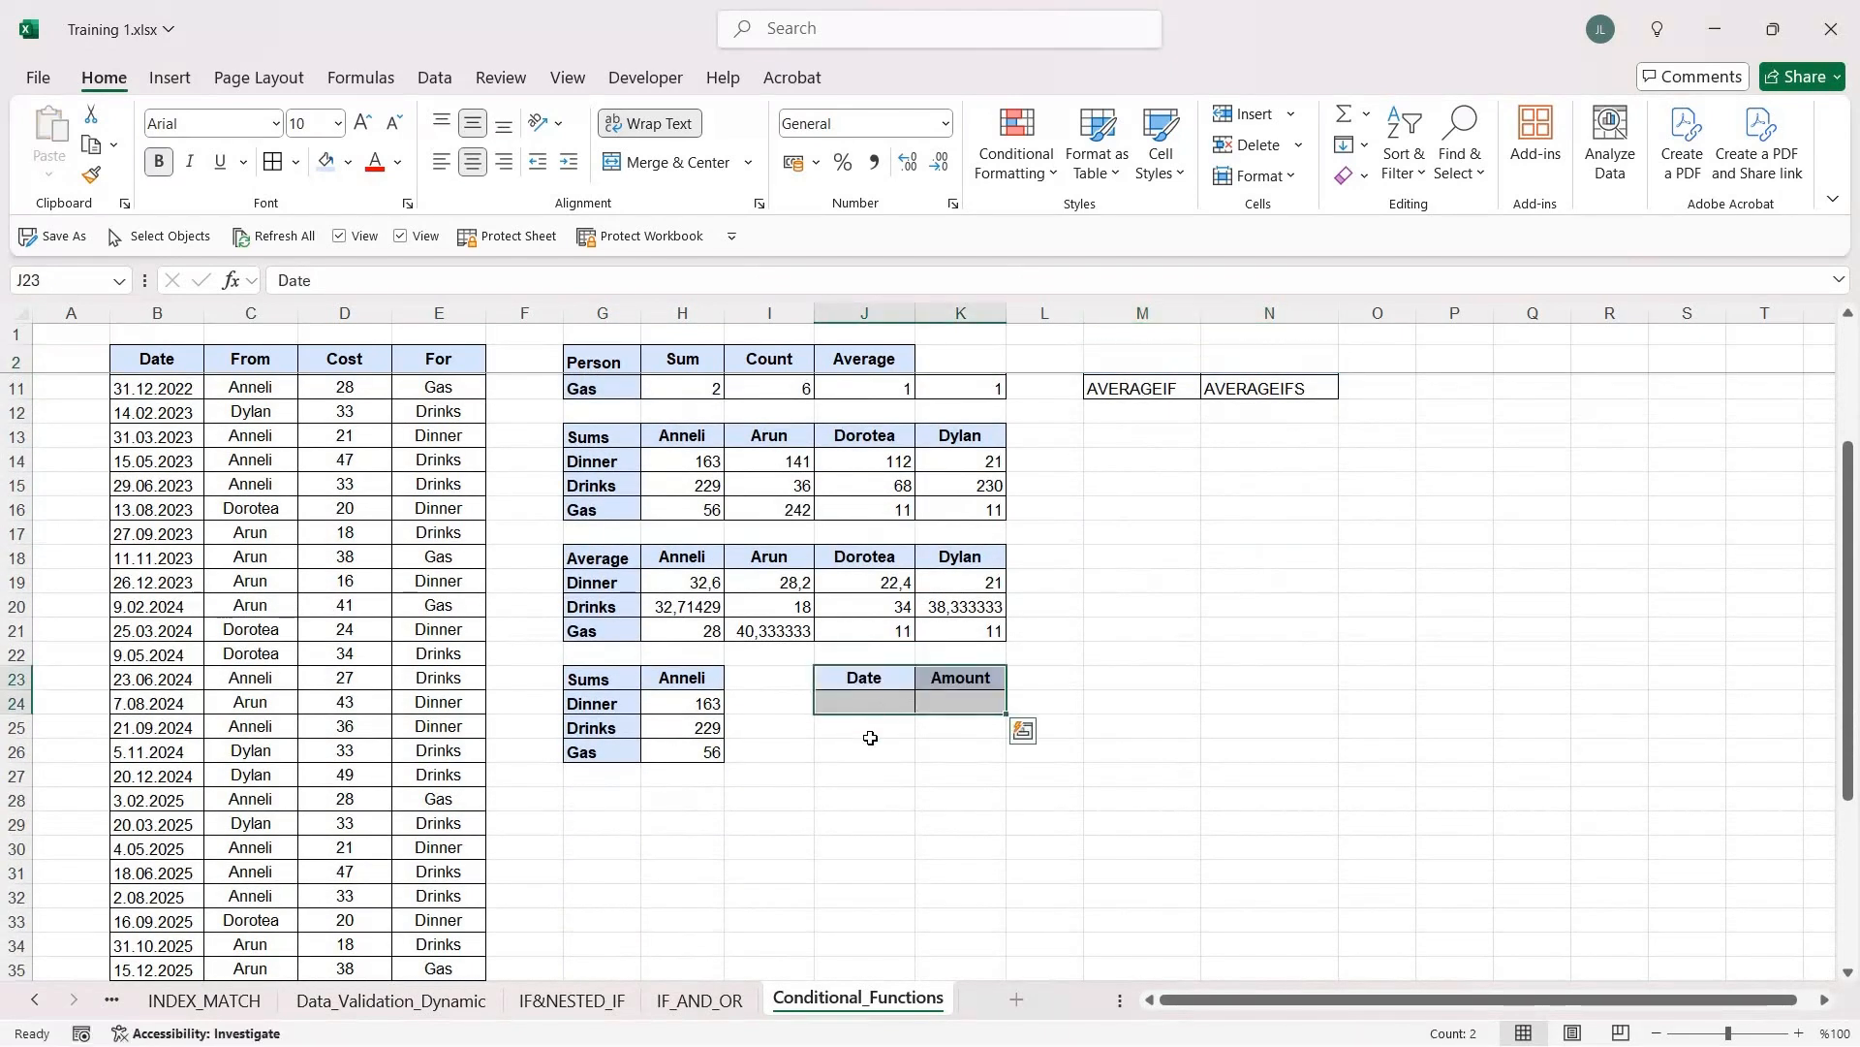
# Step: Clear the copied formulas from H24:H26 in the new Sums block
pyautogui.click(698, 699)
pyautogui.moveTo(702, 739); pyautogui.dragTo(707, 752)
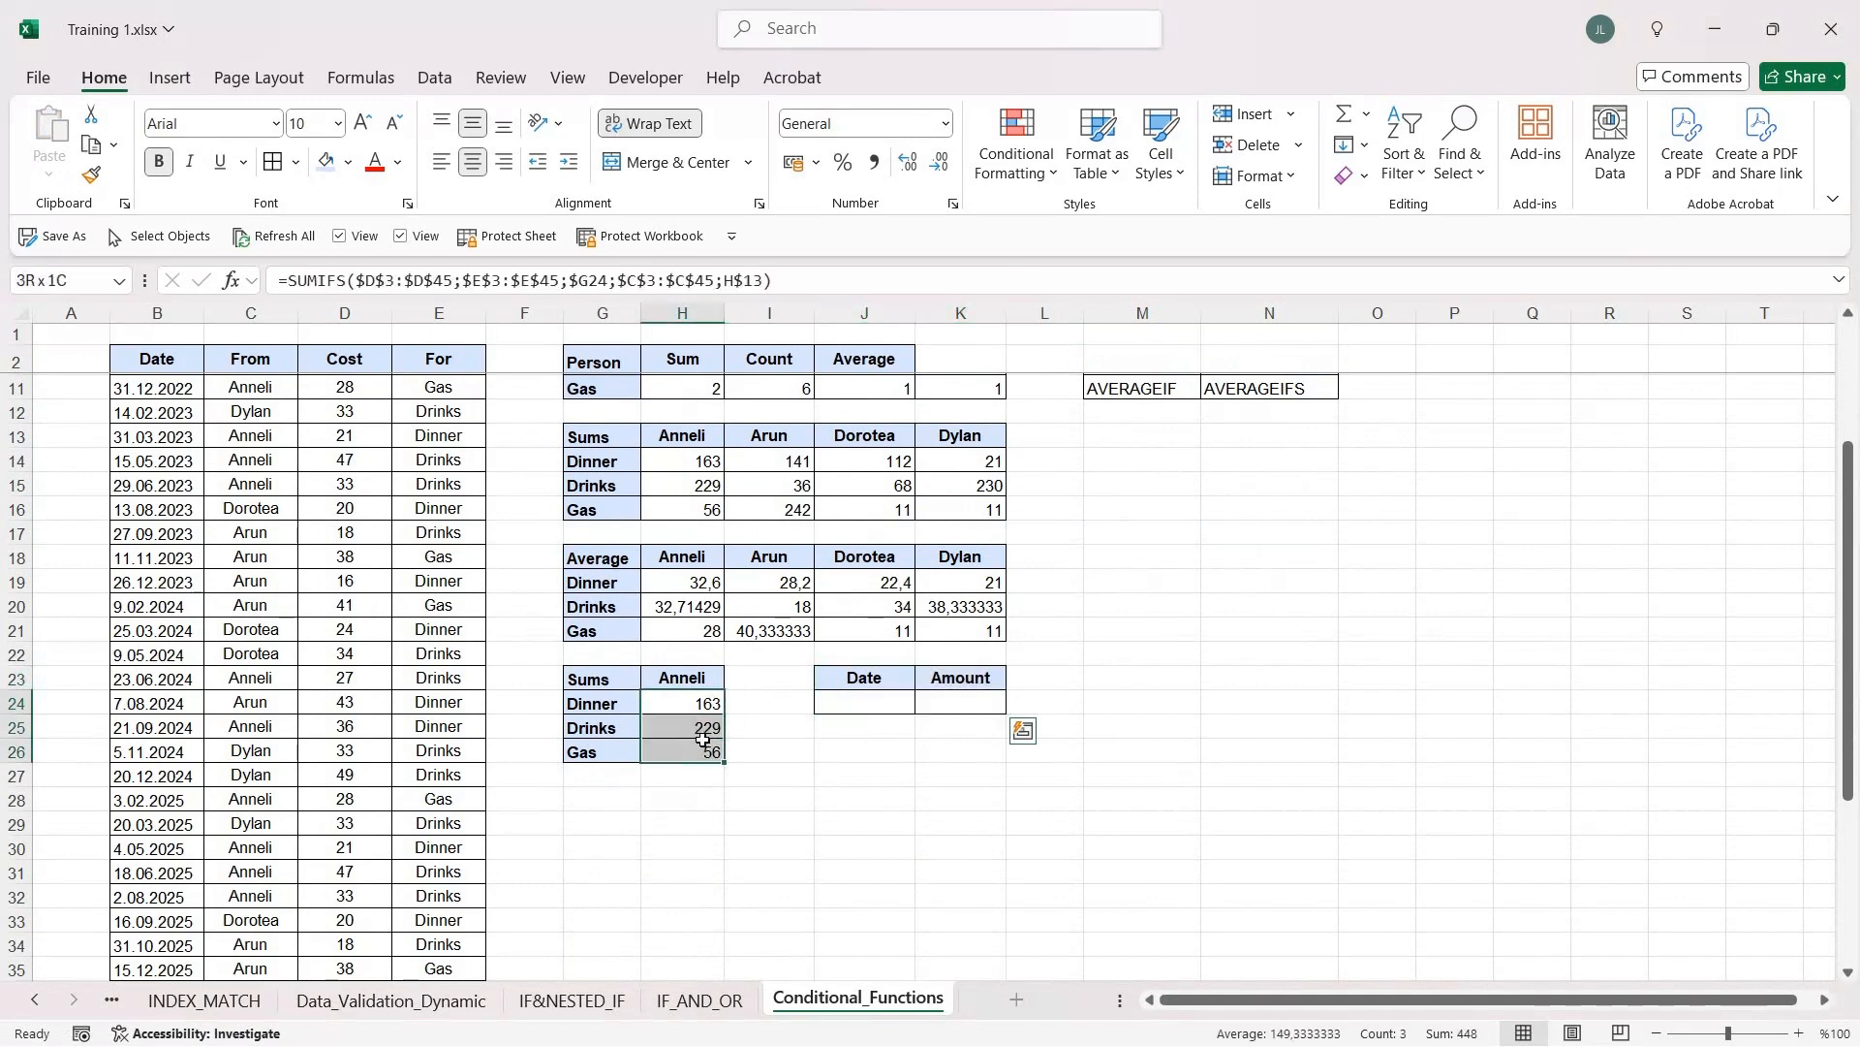
pyautogui.press('Delete')
# Step: Enter the date 01.01.2024 in J24 and the amount 25 in K24
pyautogui.click(847, 706)
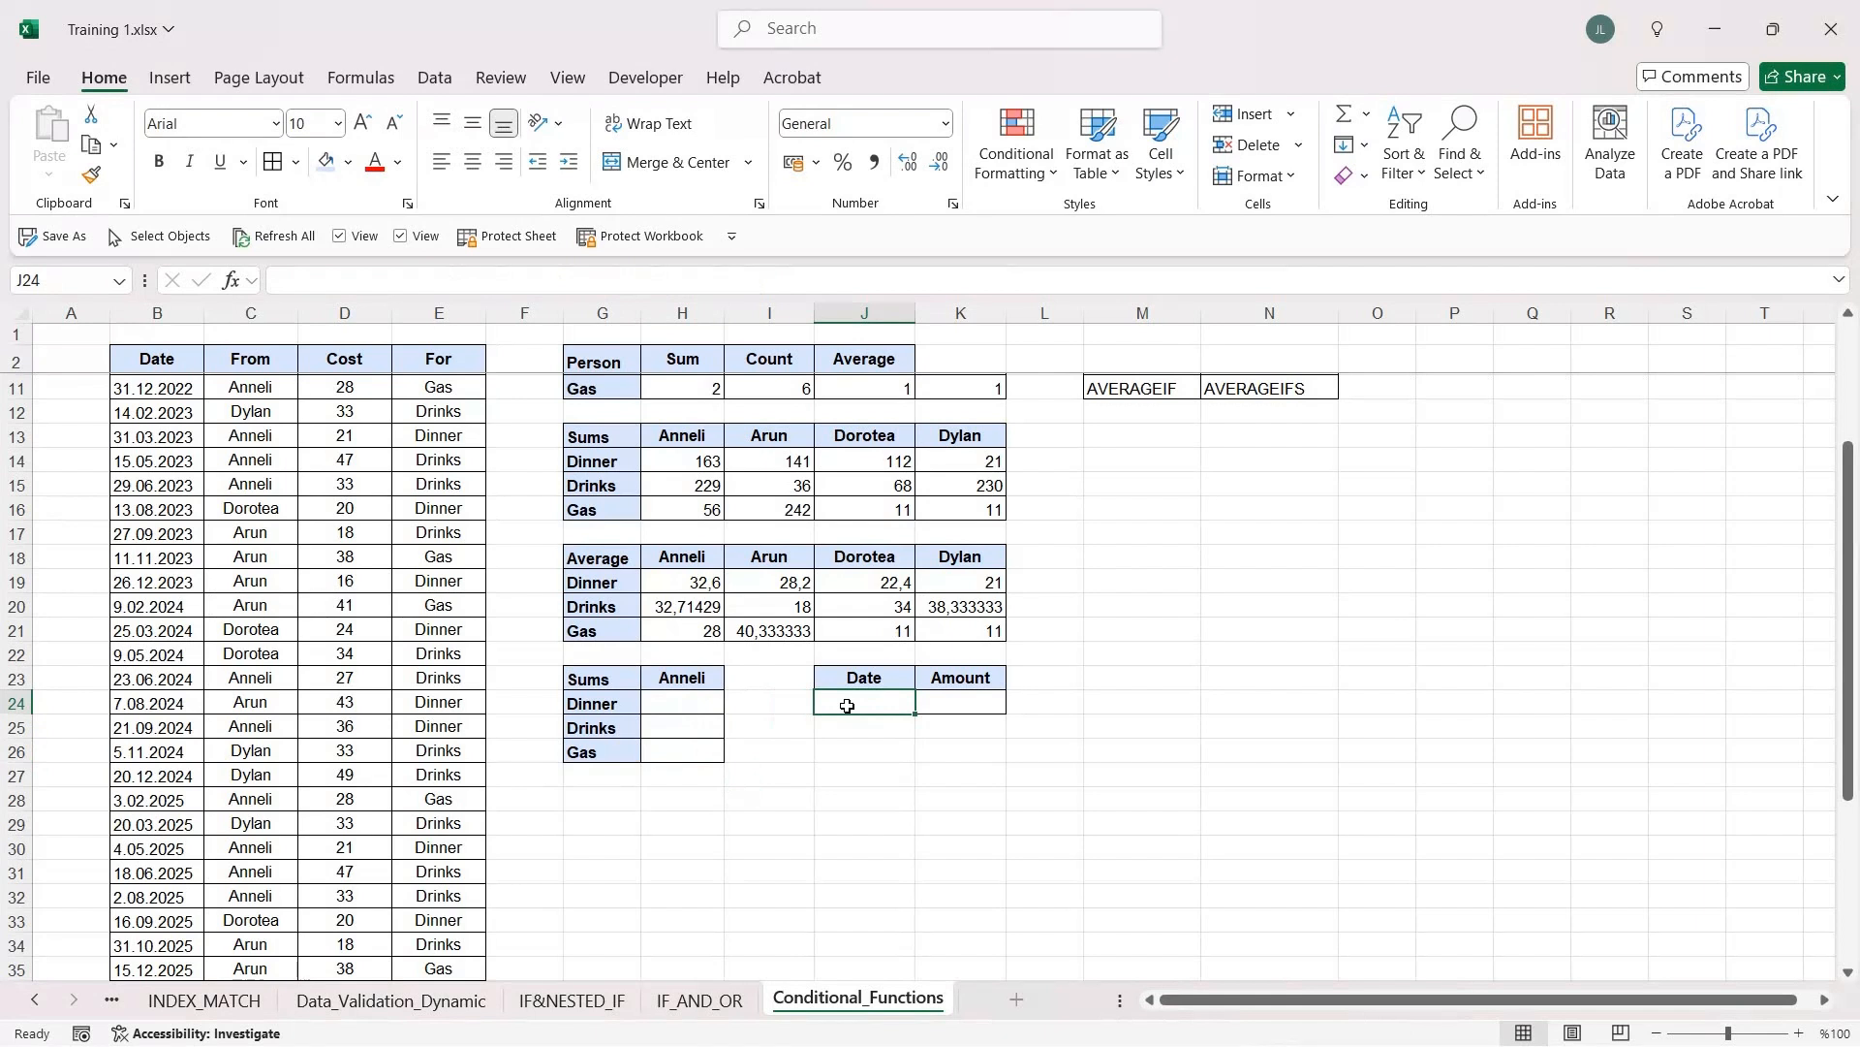
pyautogui.write('01.0')
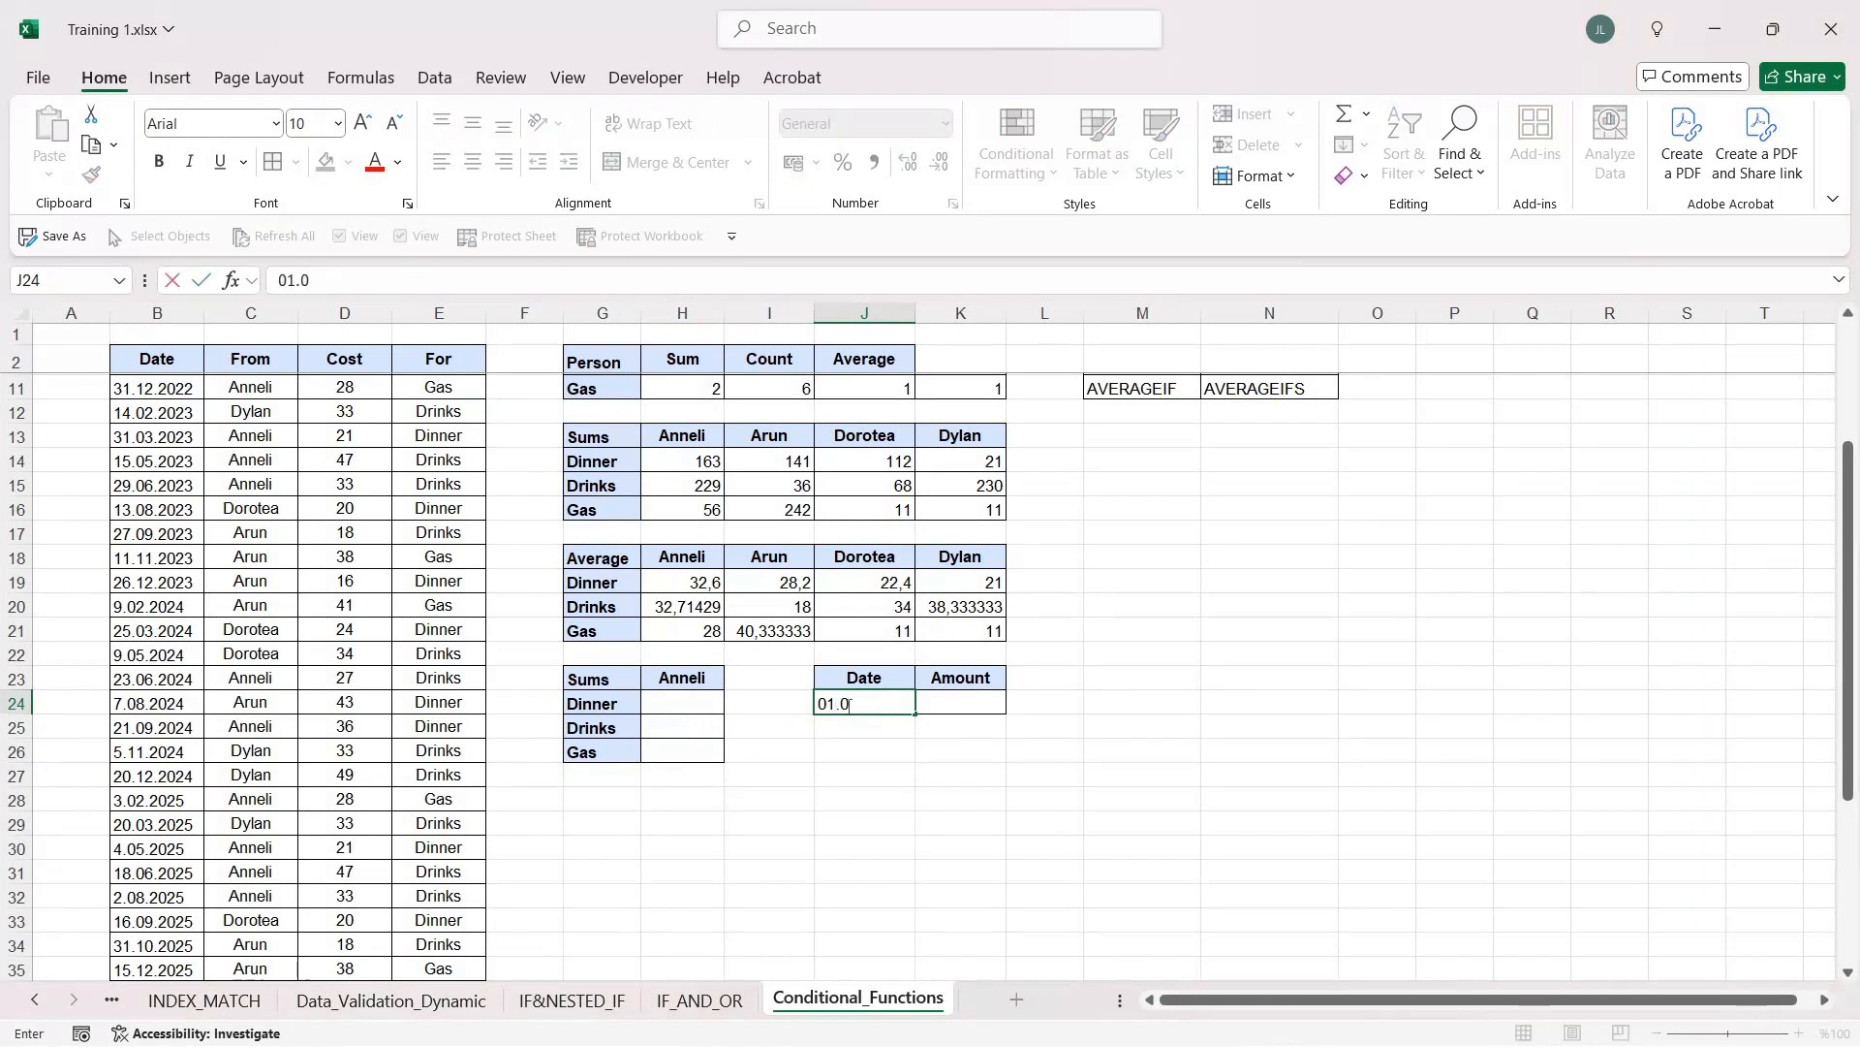
pyautogui.write('1.2024')
pyautogui.press('Return')
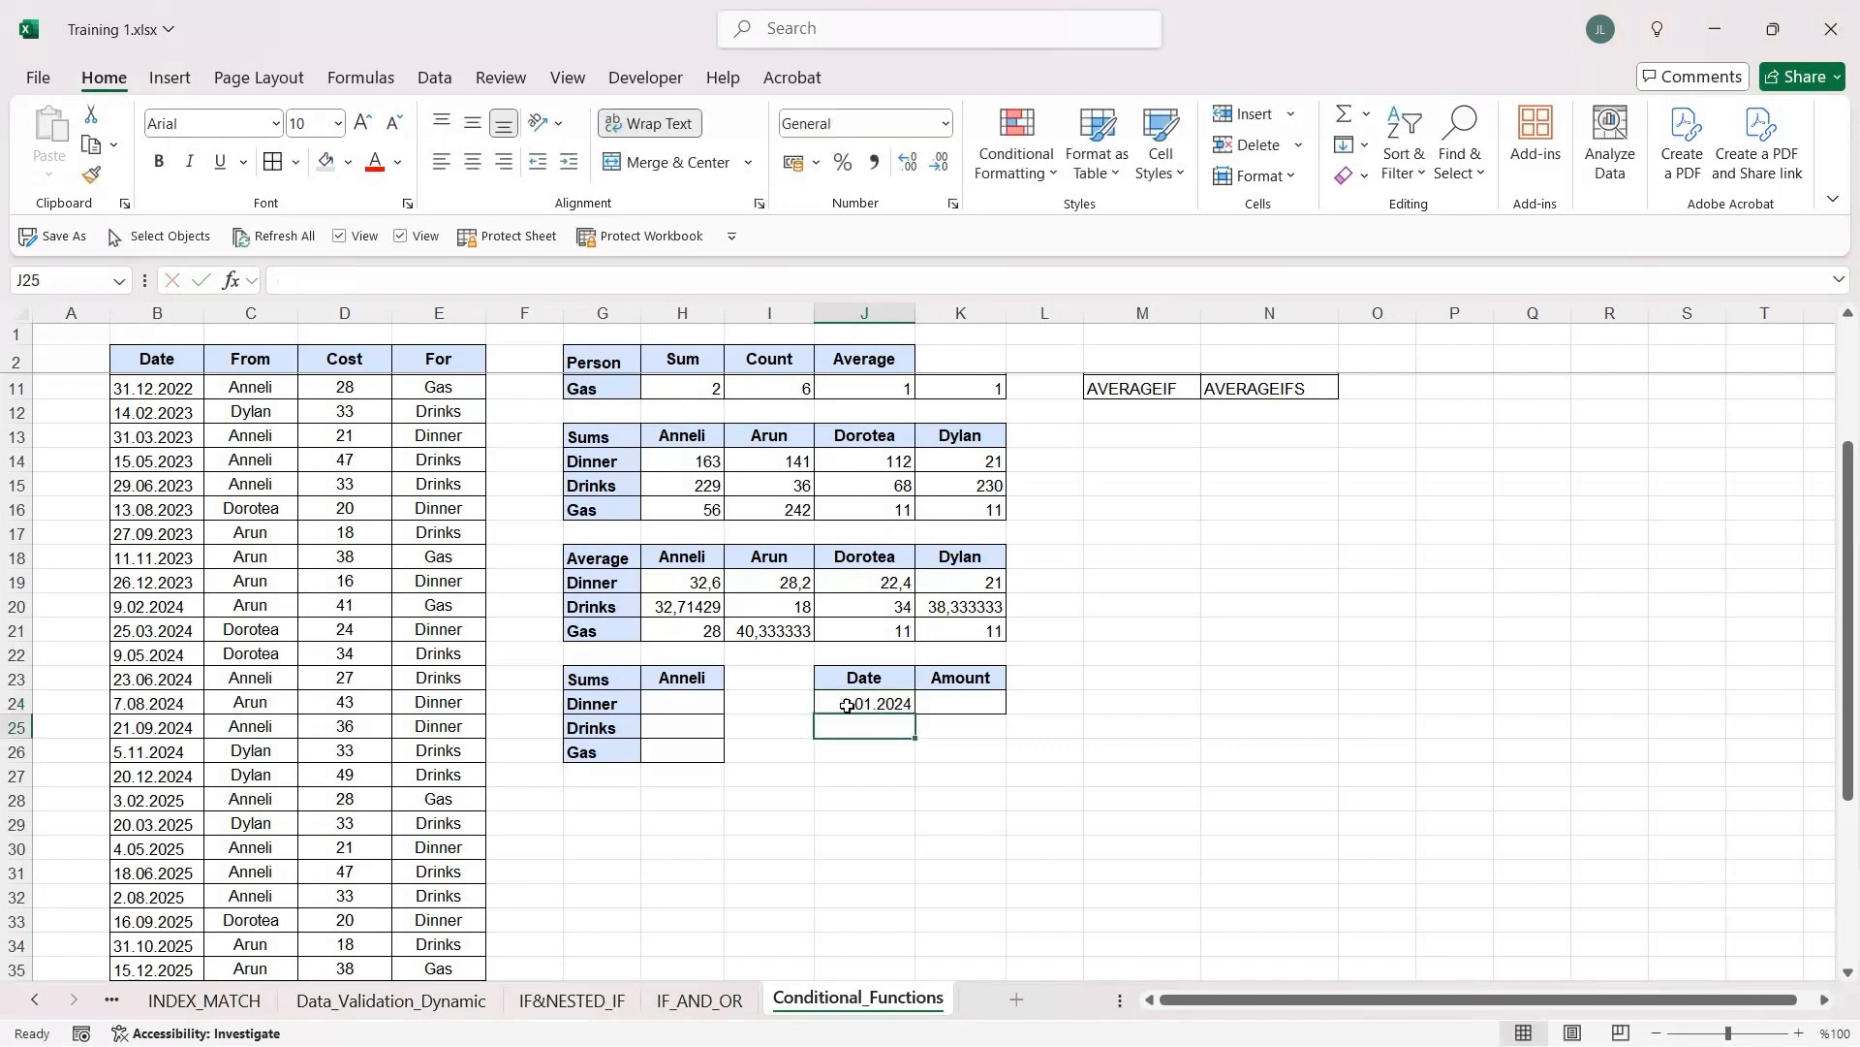
pyautogui.click(980, 696)
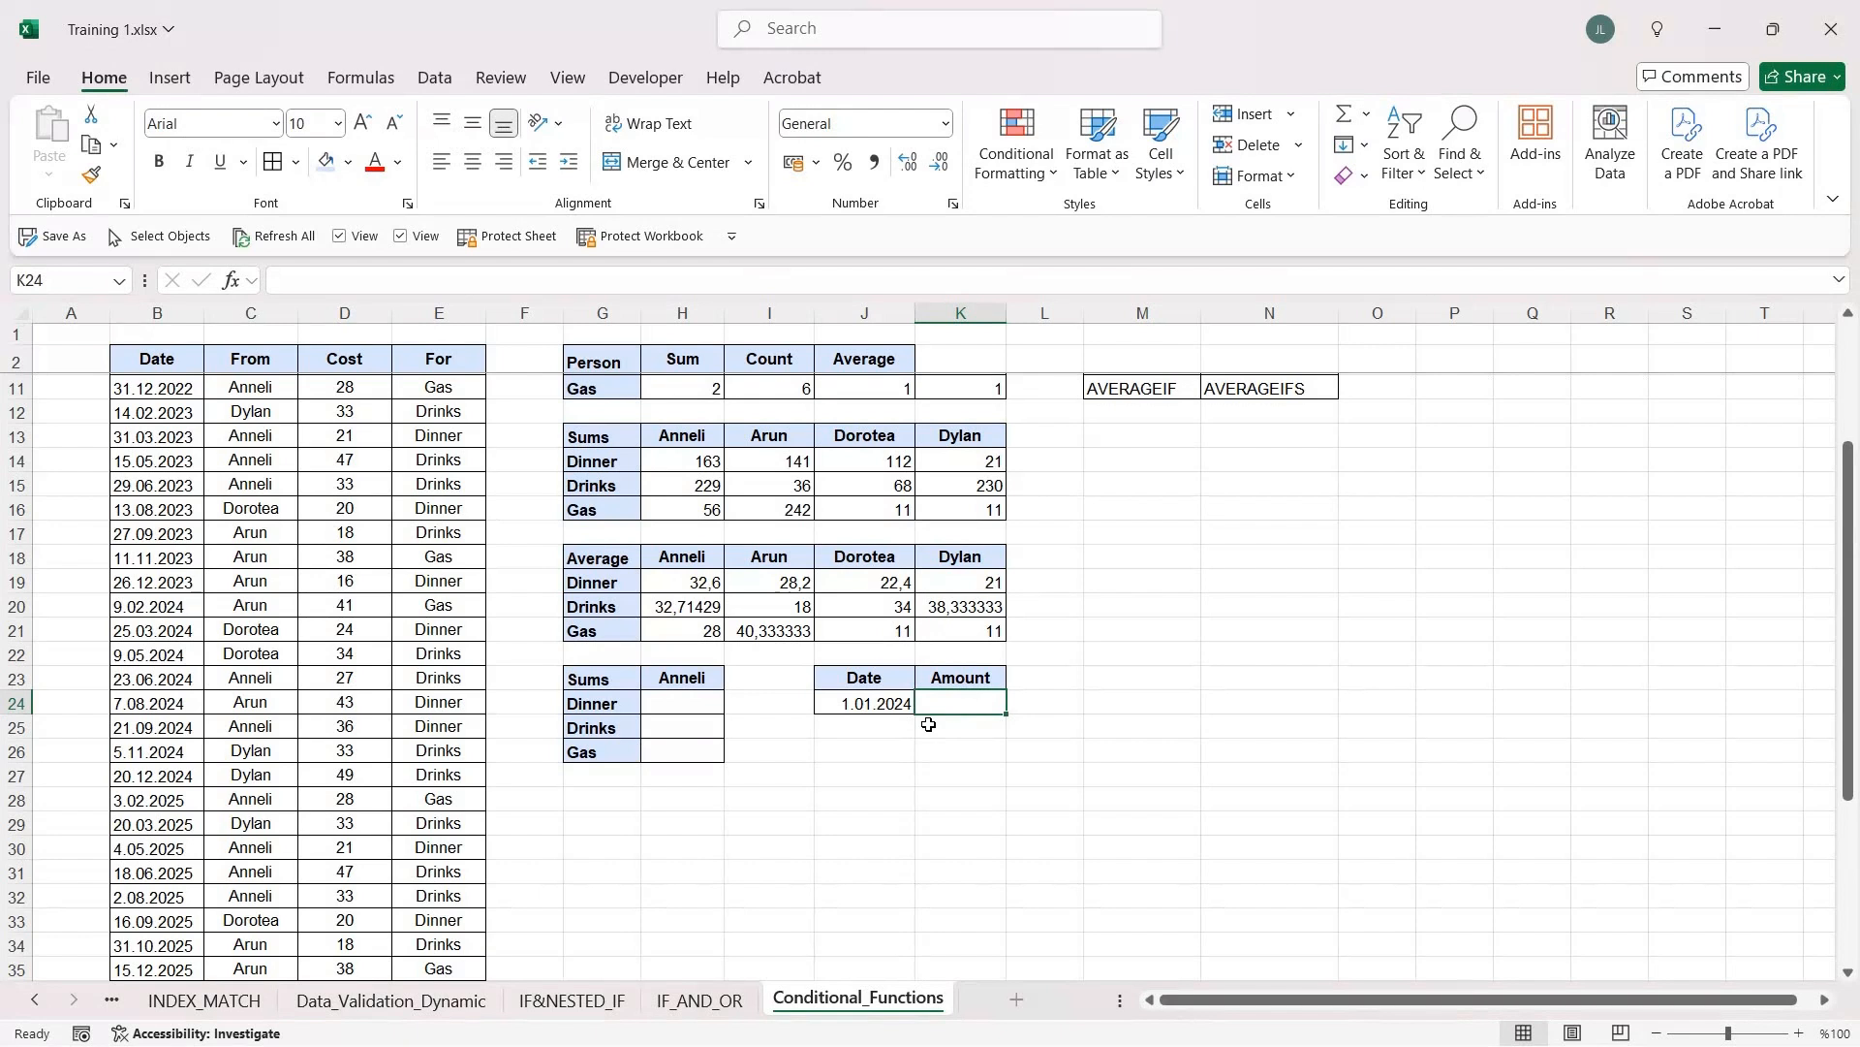
pyautogui.write('25')
pyautogui.press('Return')
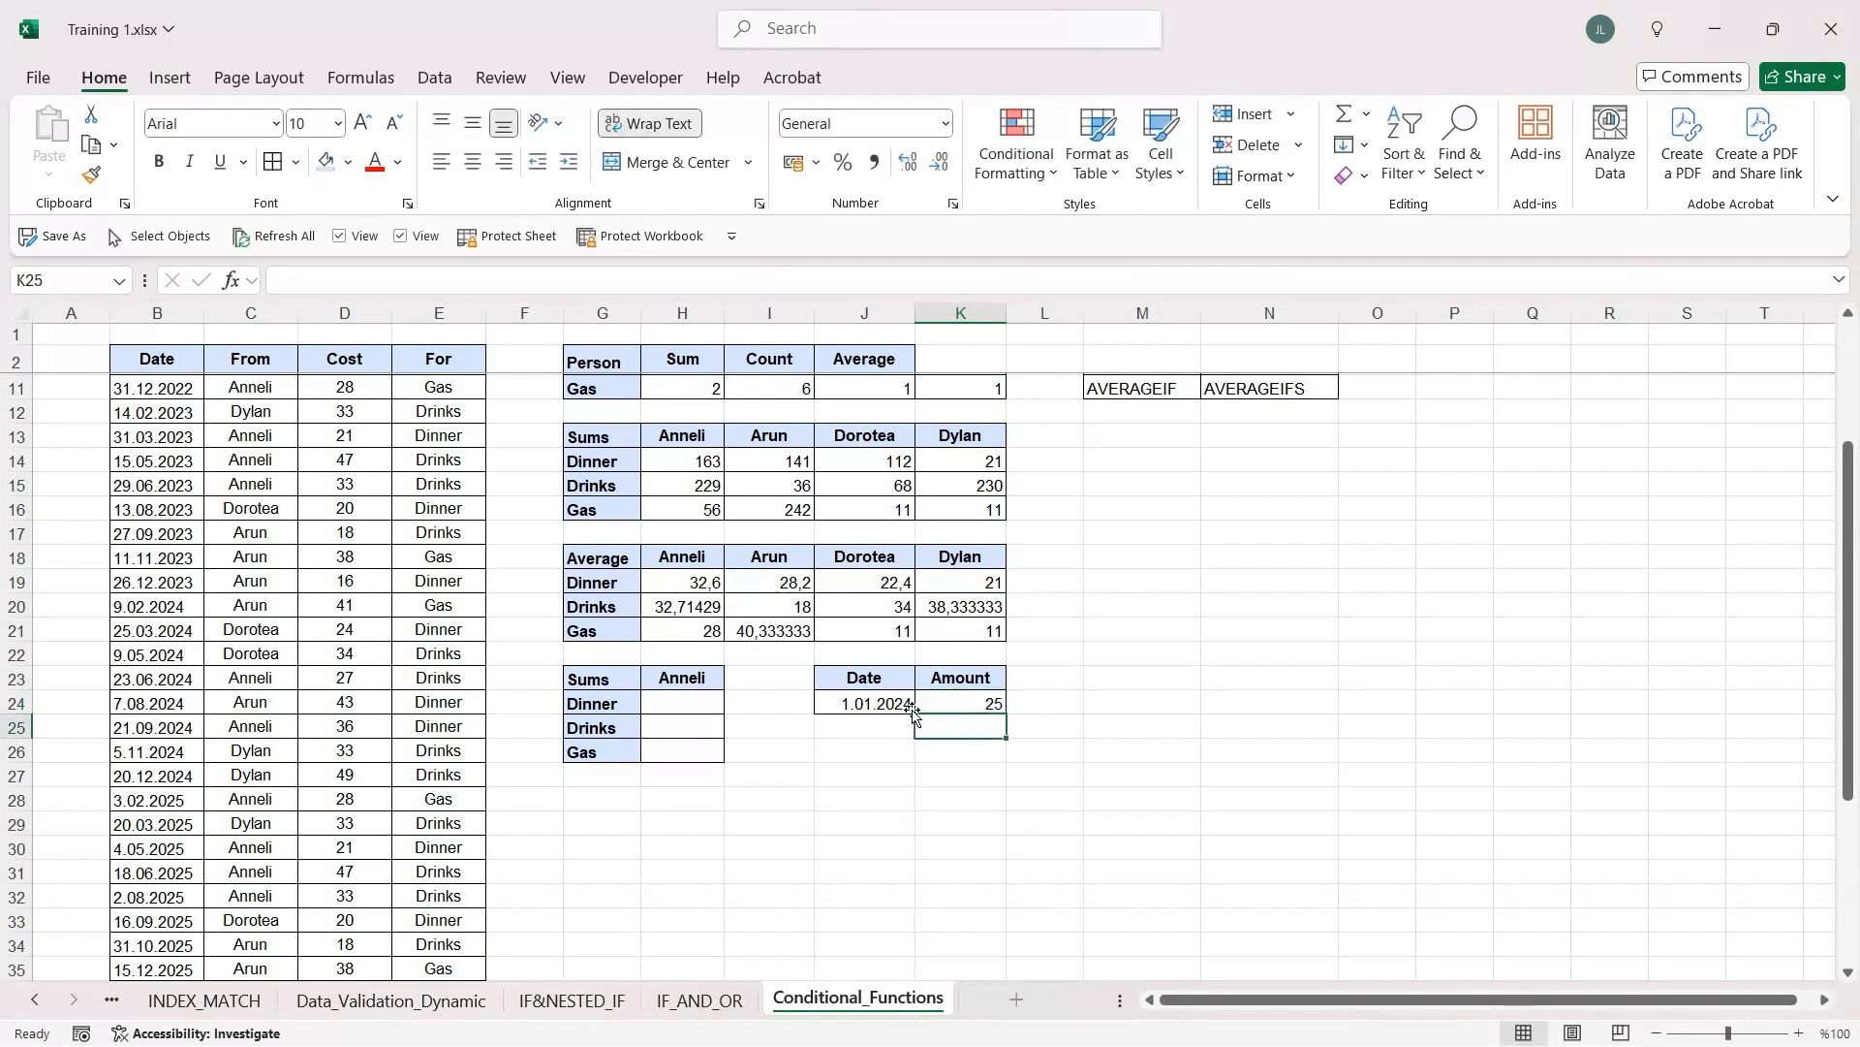
# Step: Start a SUMIFS formula in H24 with the absolute Cost range $D$3:$D$45 as the sum range
pyautogui.click(698, 708)
pyautogui.write('=SUM')
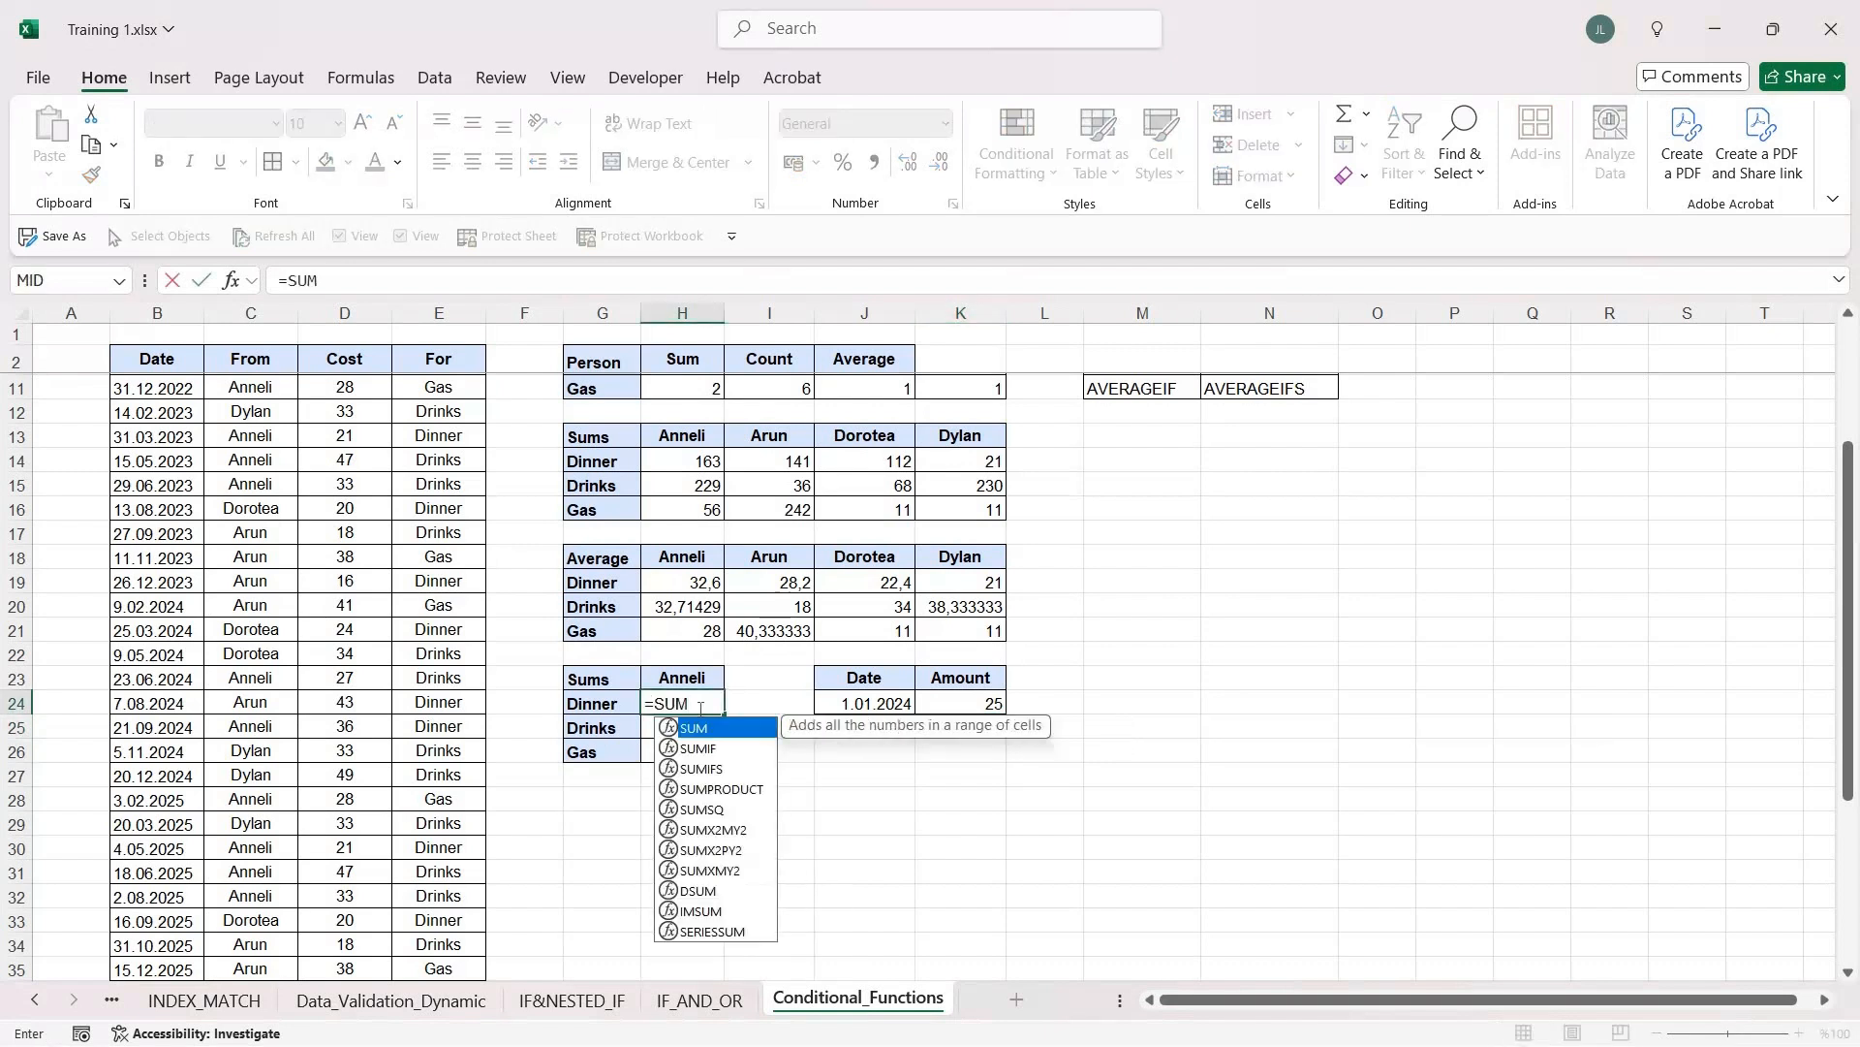
pyautogui.press('Down')
pyautogui.press('Down')
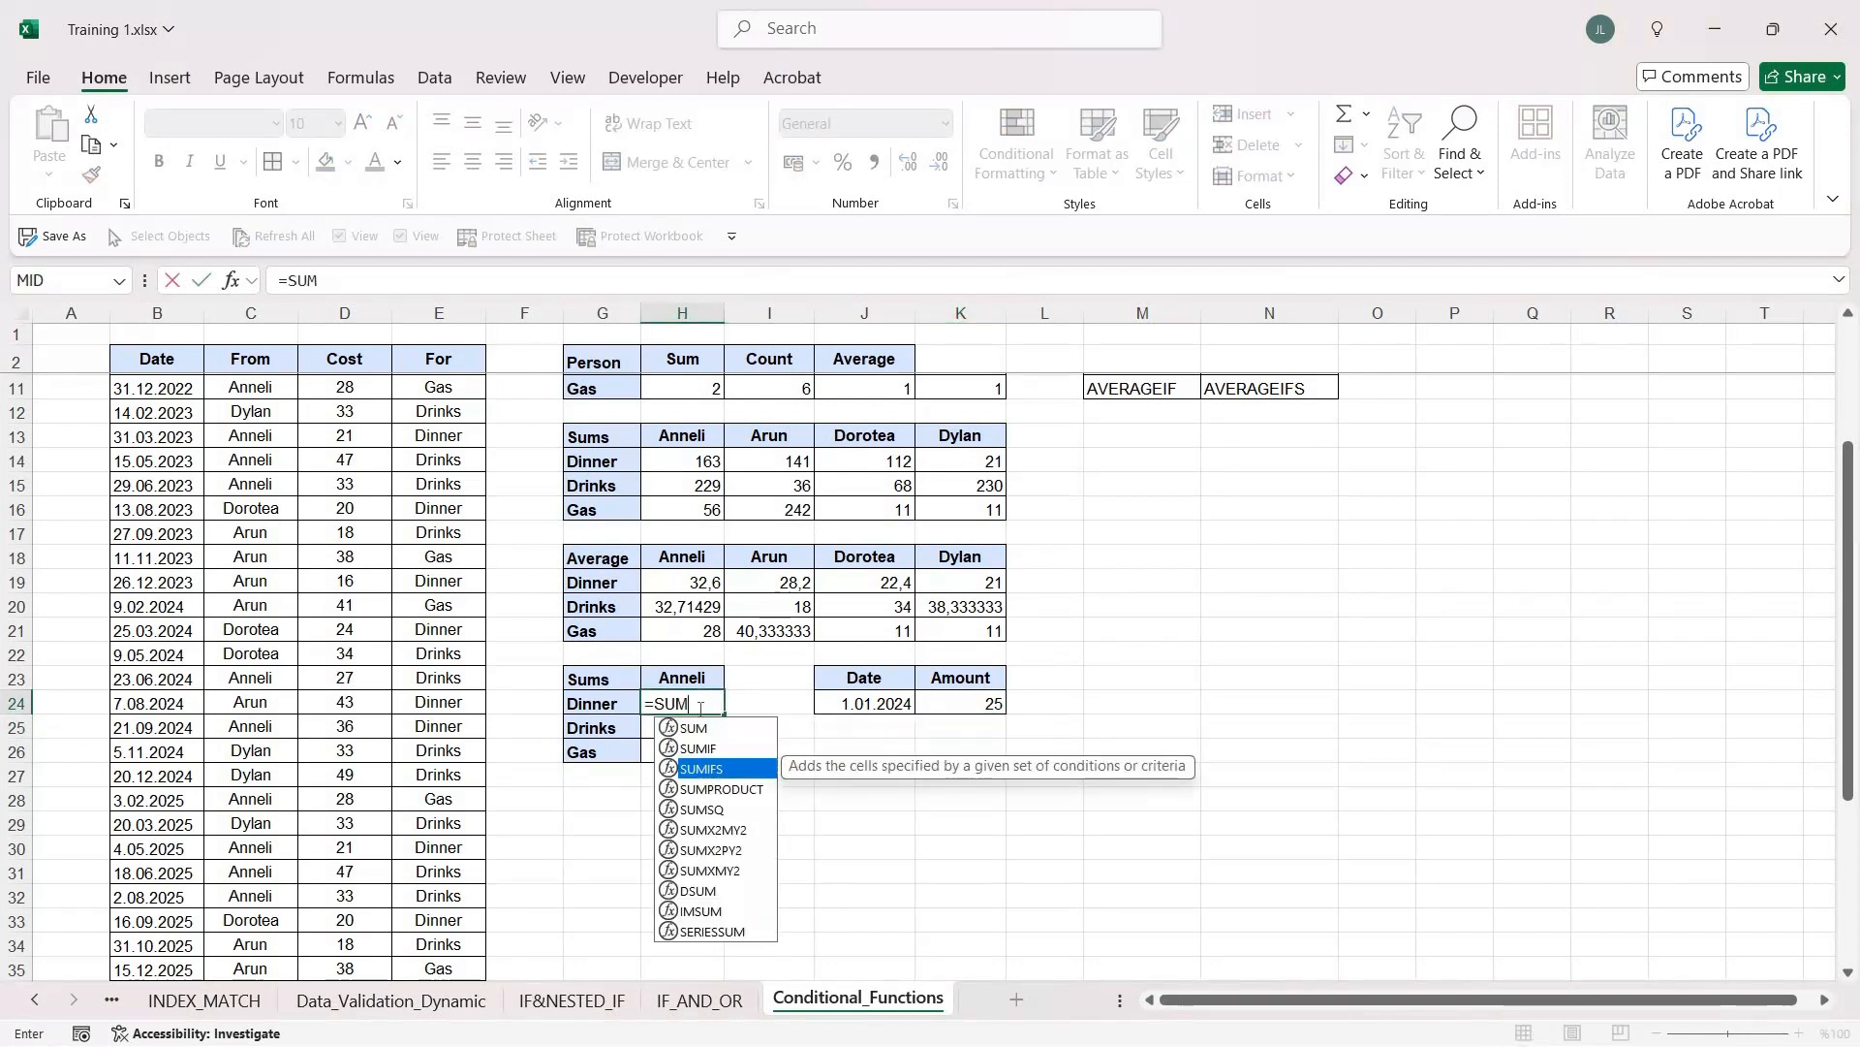
pyautogui.press('Tab')
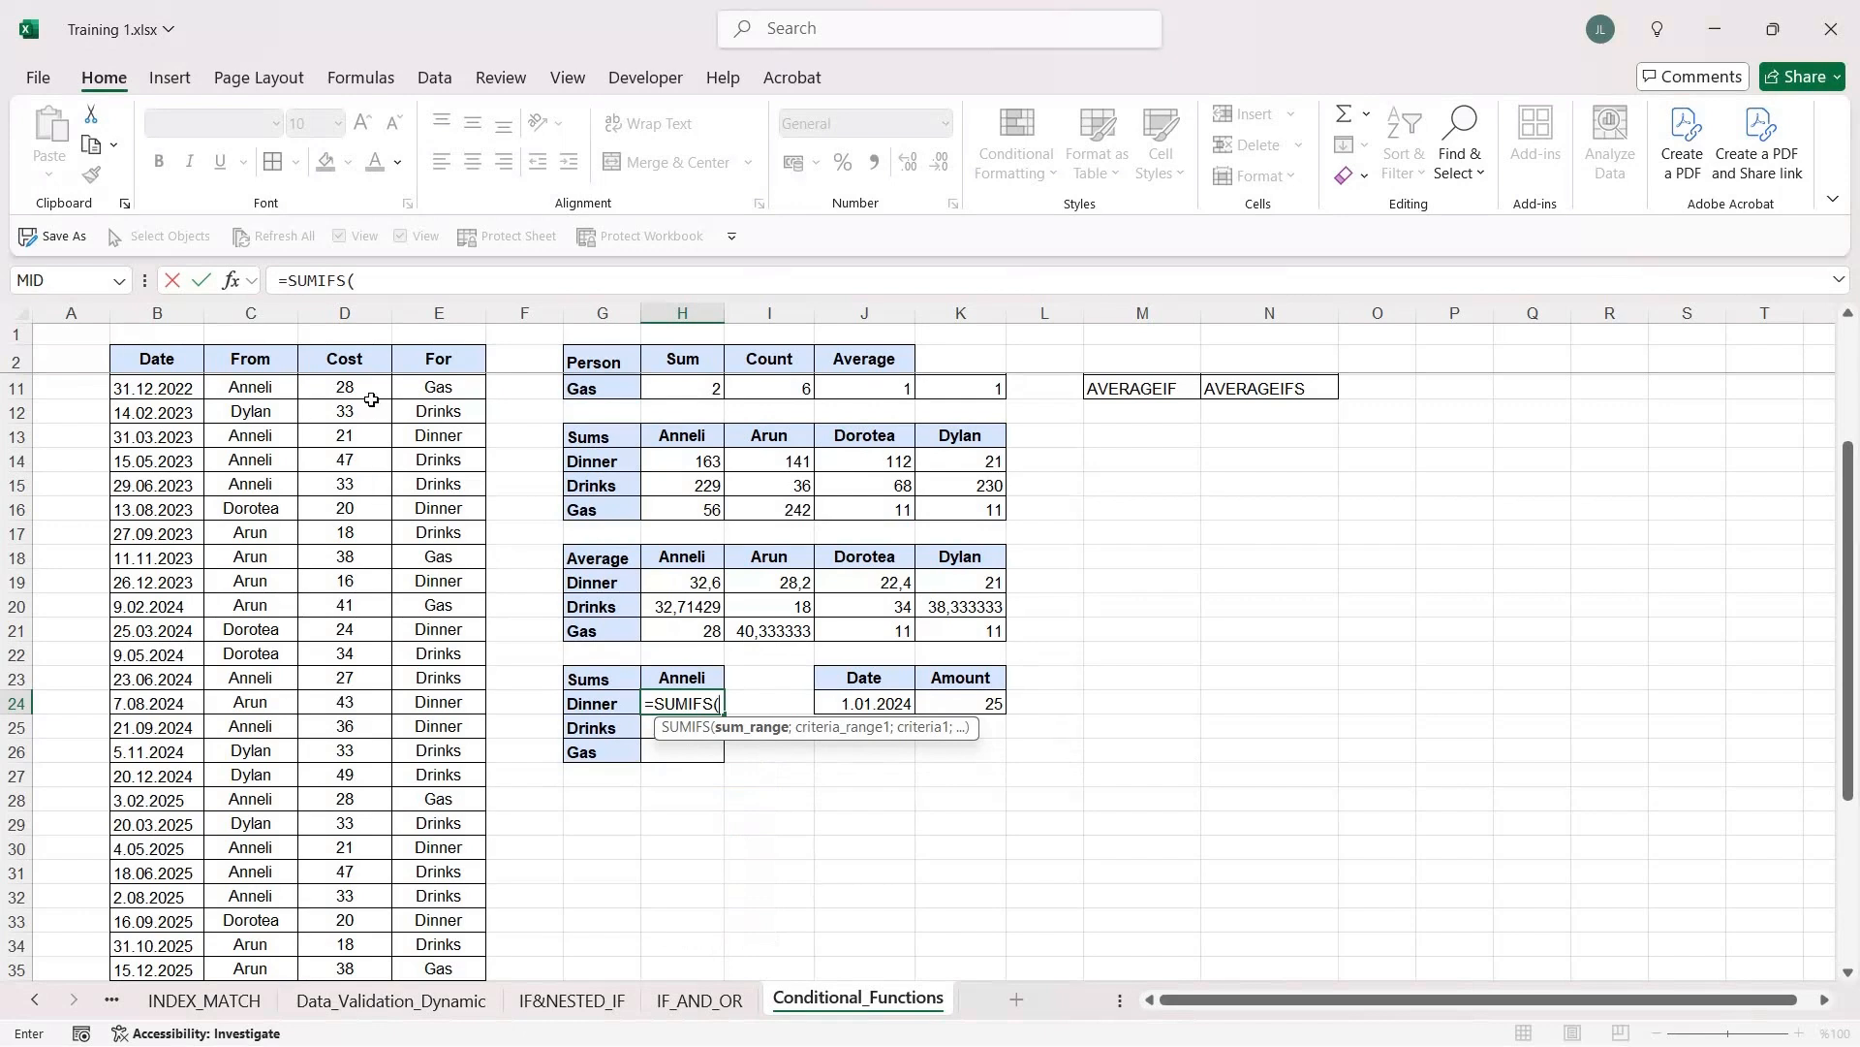
pyautogui.scroll(3, 363, 397)
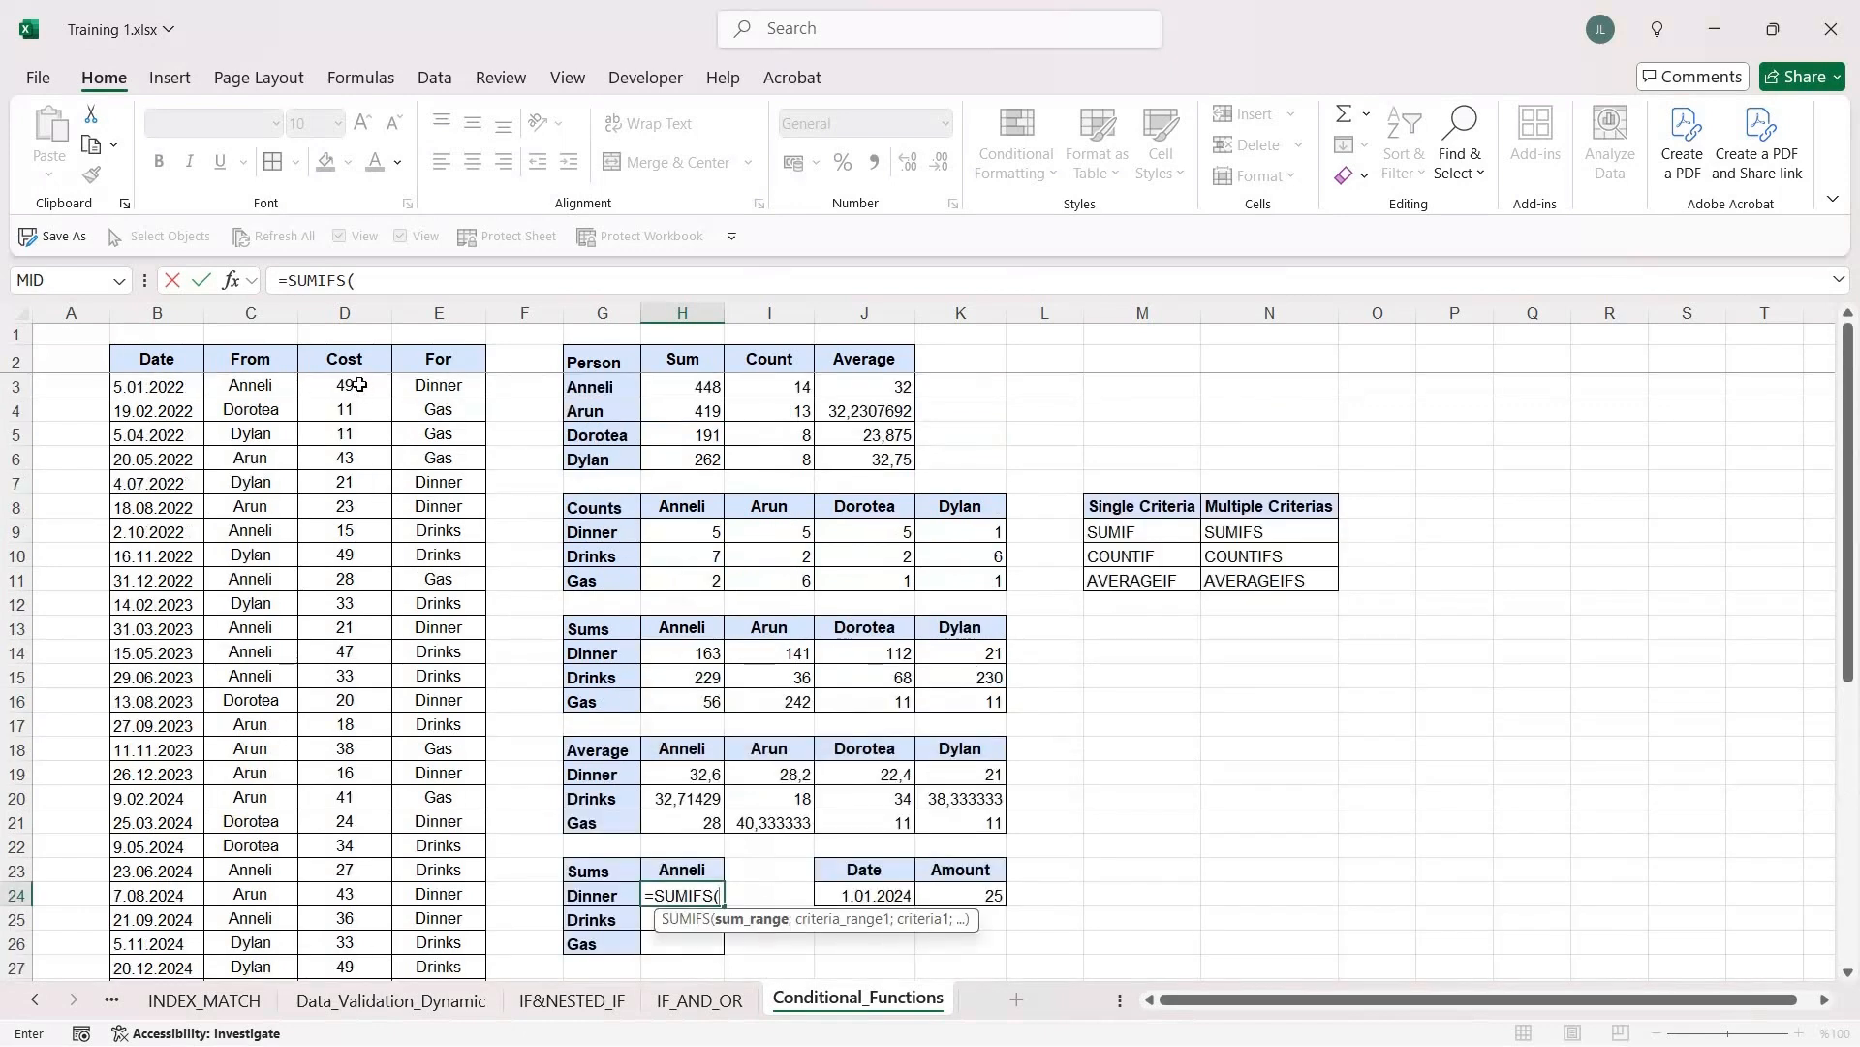
pyautogui.click(359, 385)
pyautogui.hotkey('ctrl', 'shift', 'Down')
pyautogui.press('F4')
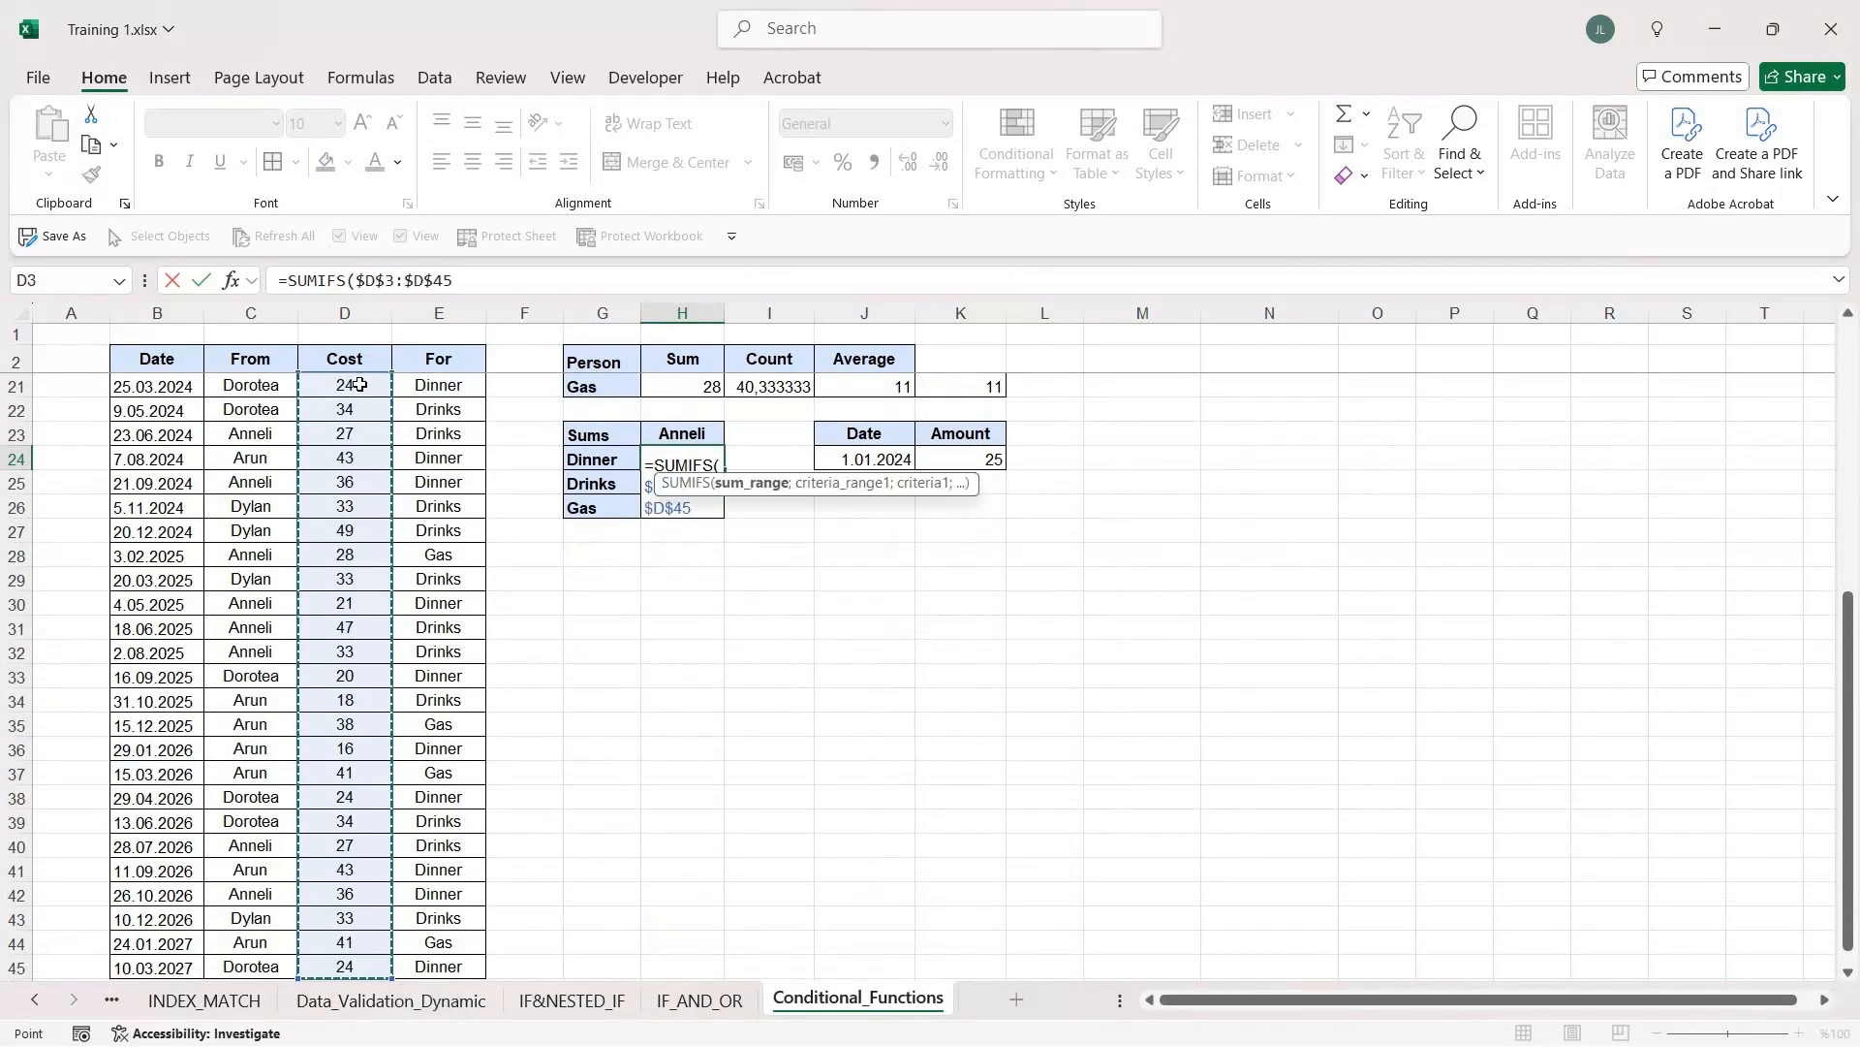
pyautogui.write(';')
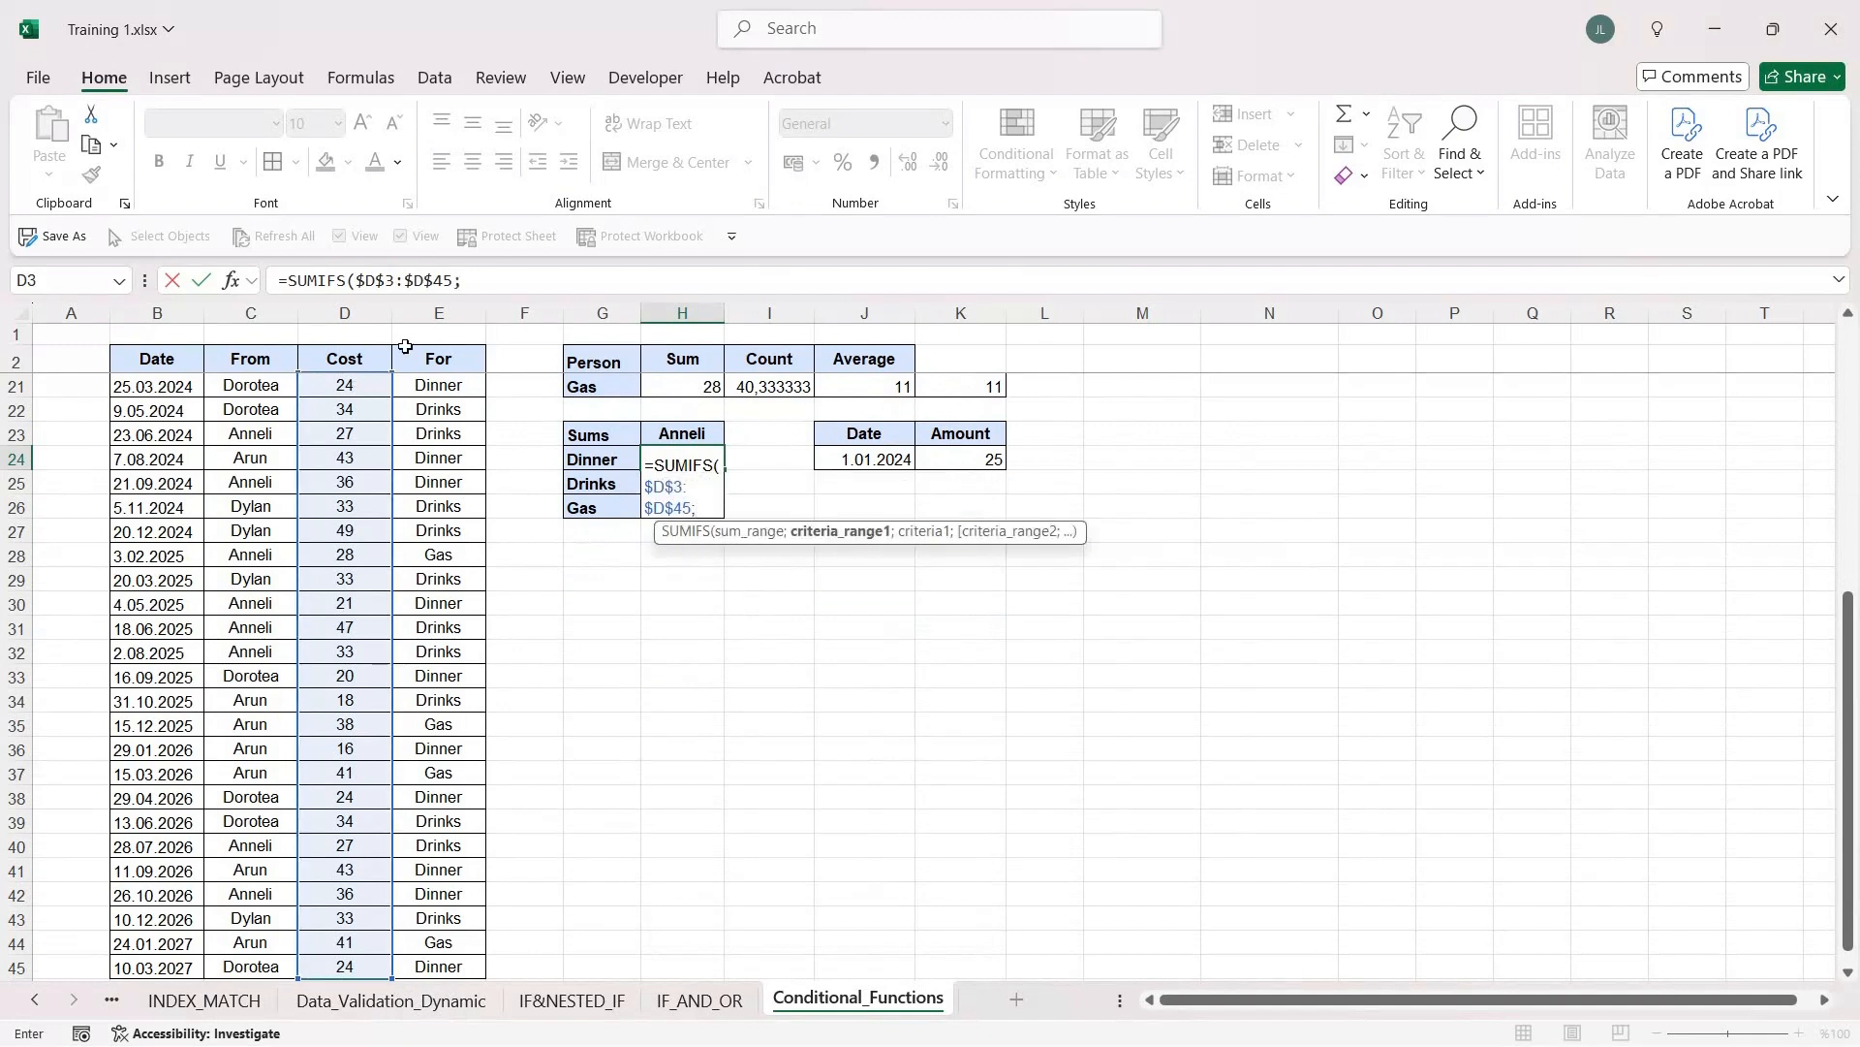
# Step: Add the absolute range $C$3:$C$45 with $H$23 as the first criterion to the SUMIFS formula
pyautogui.scroll(6, 857, 510)
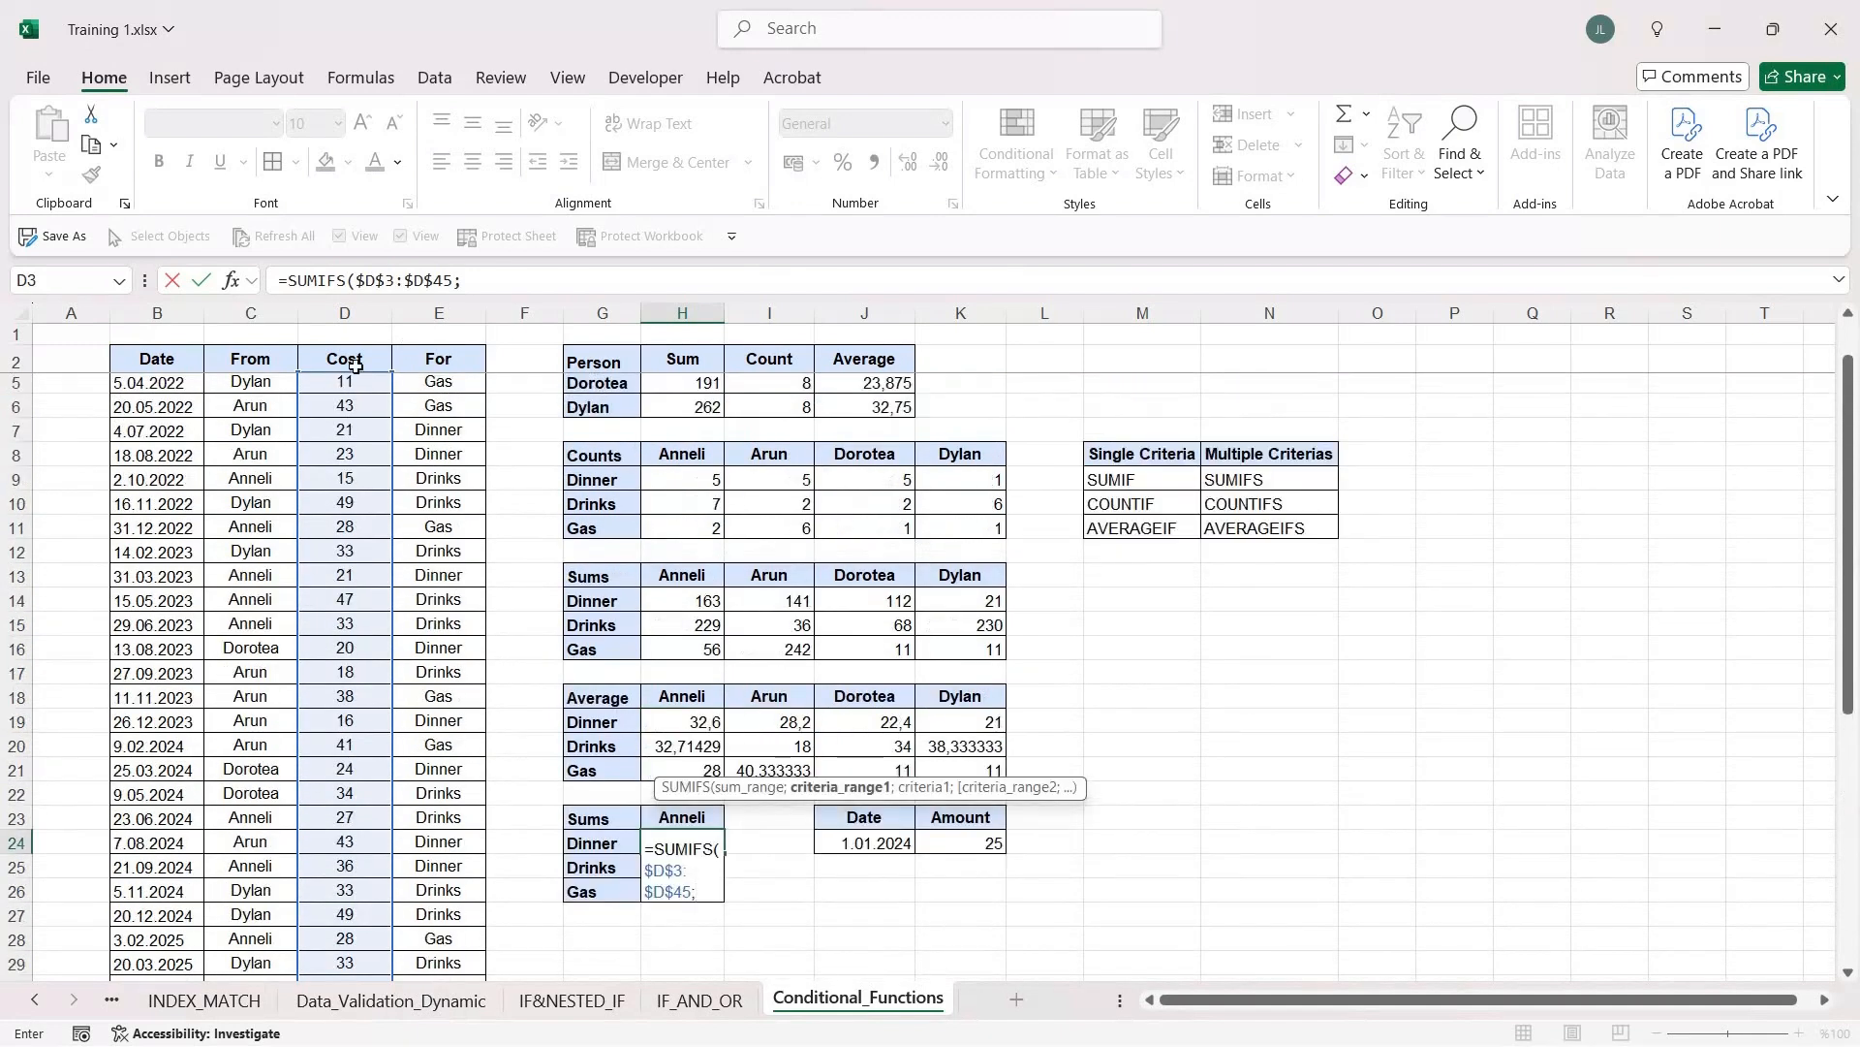
pyautogui.click(255, 379)
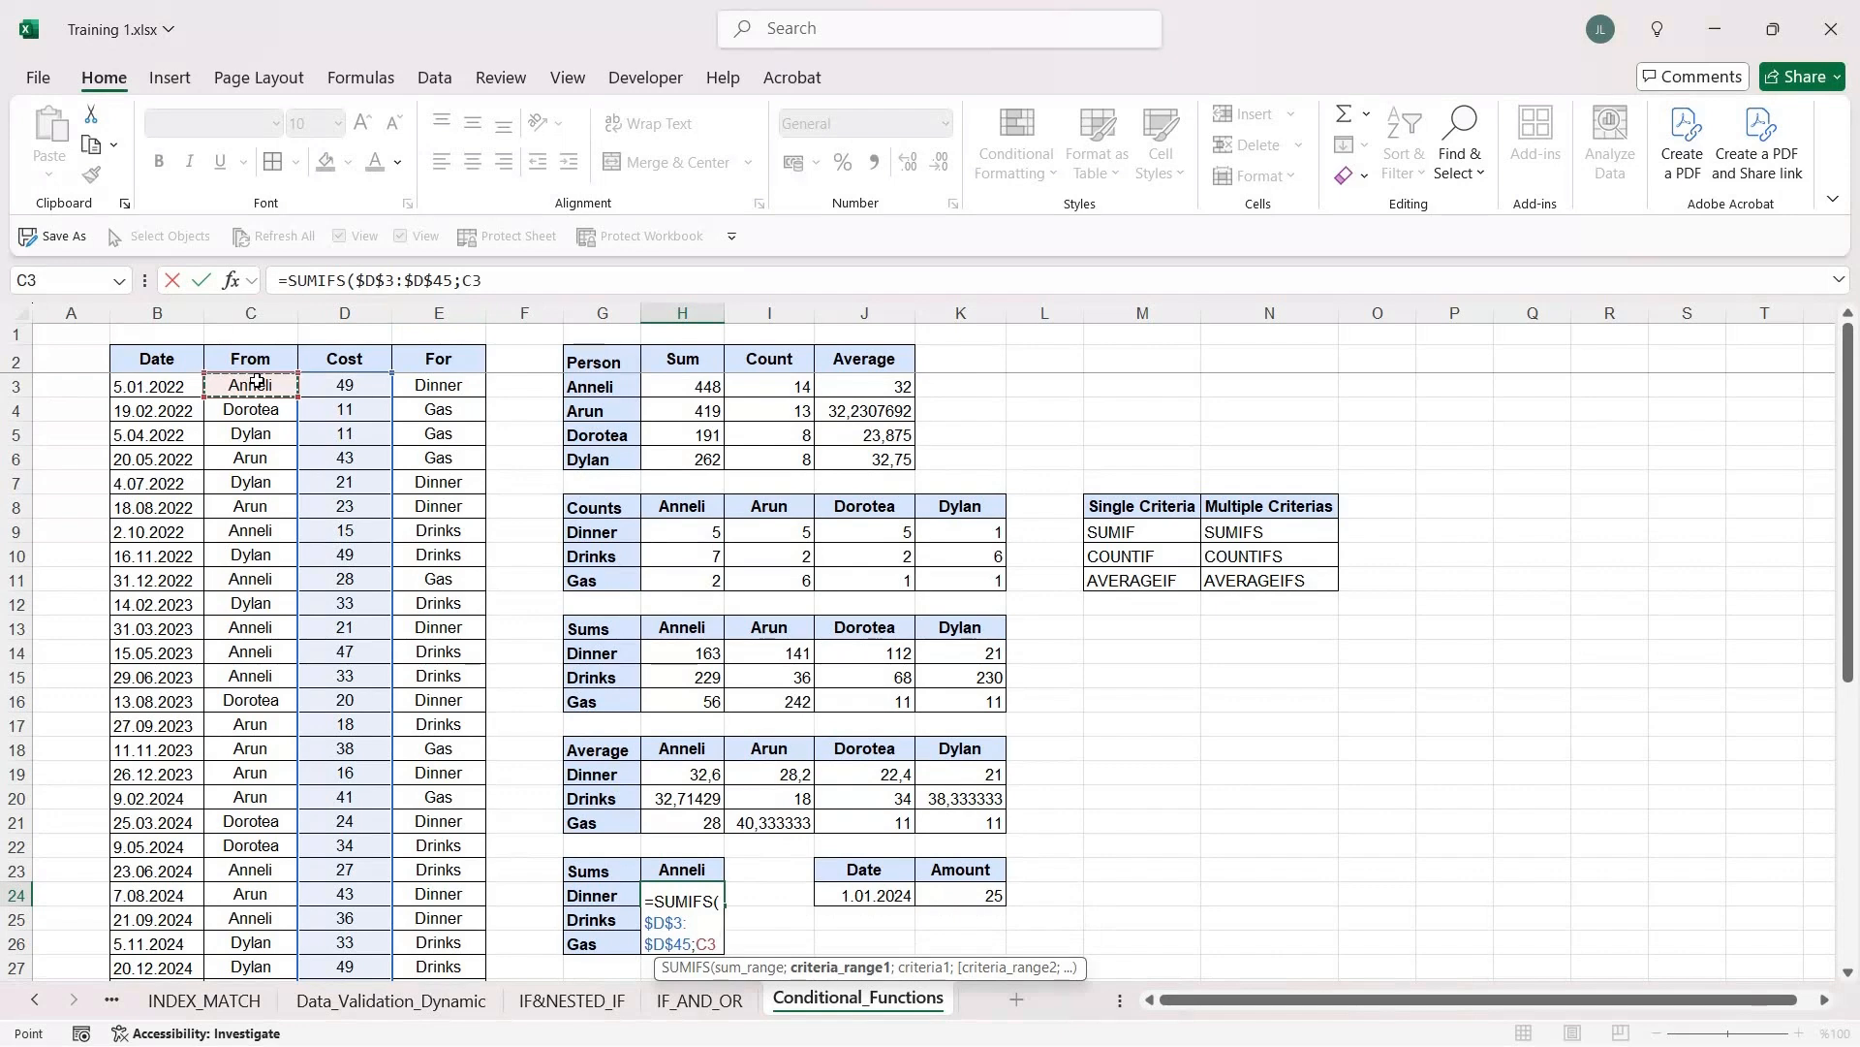
pyautogui.hotkey('ctrl', 'shift', 'Down')
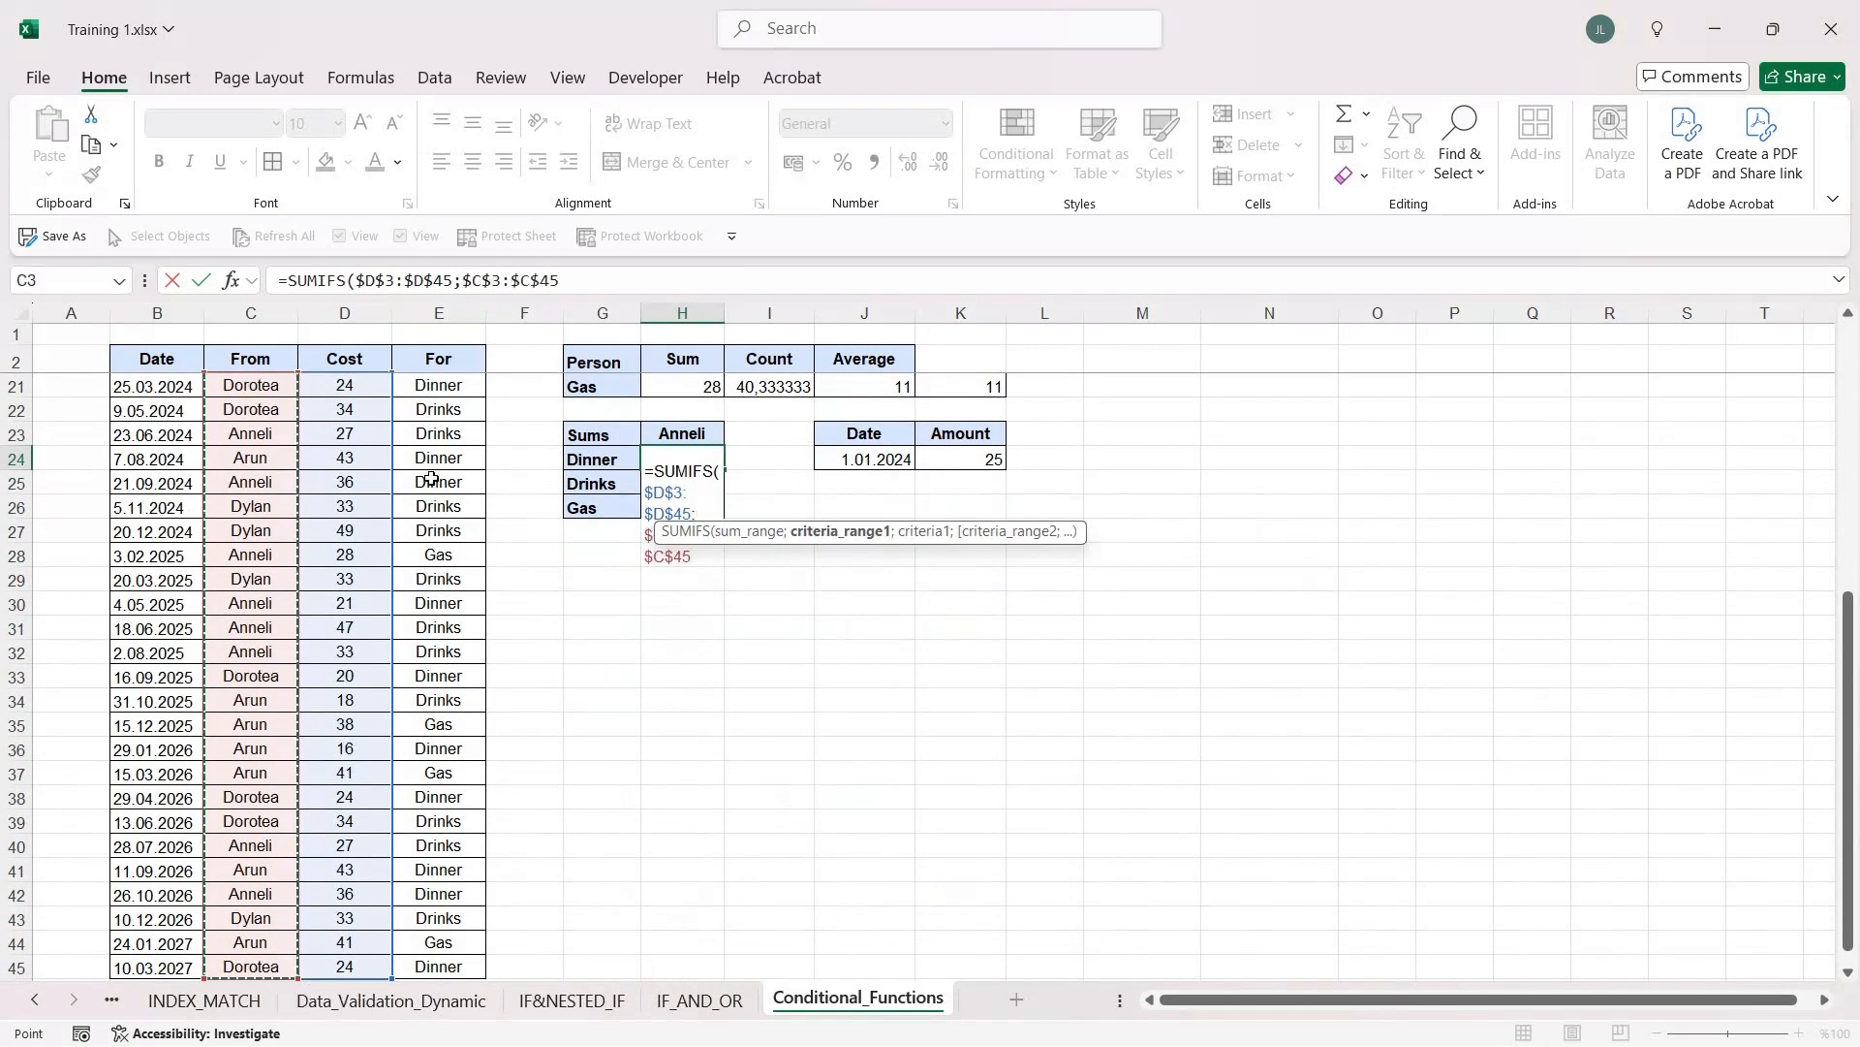
pyautogui.write(';')
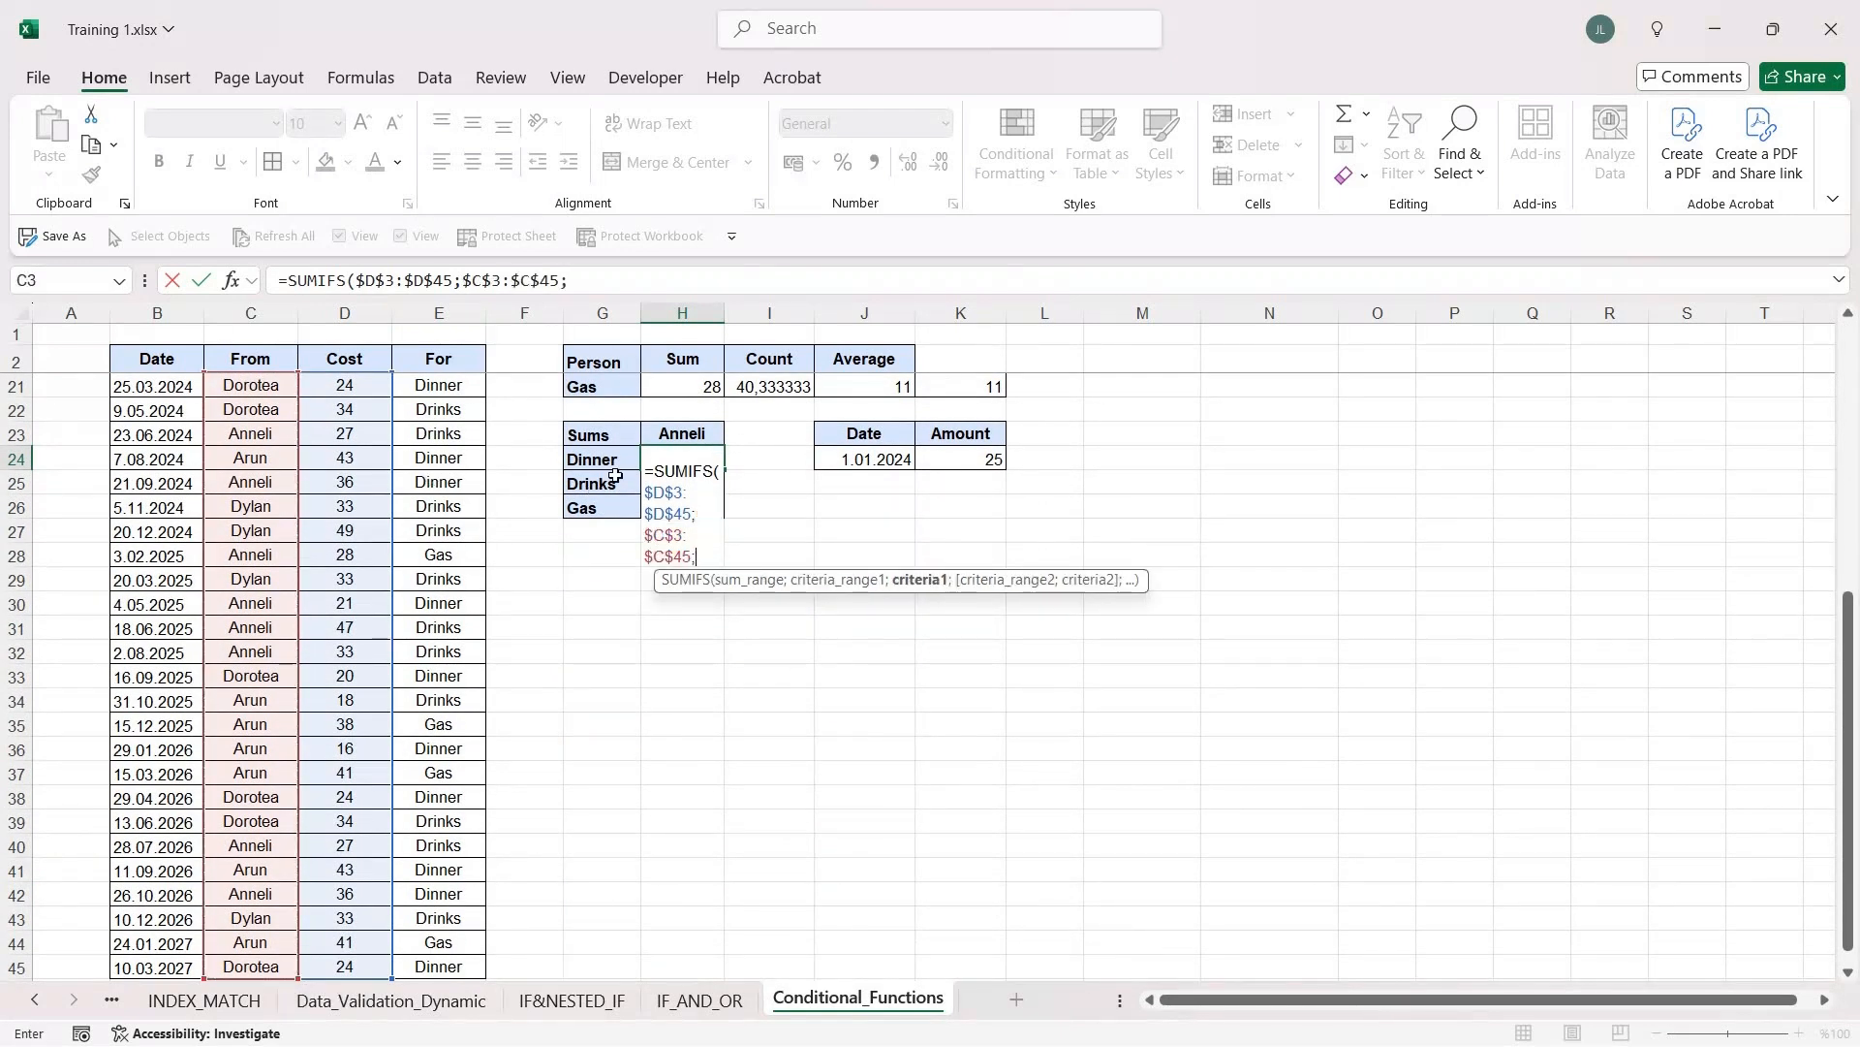
pyautogui.click(692, 429)
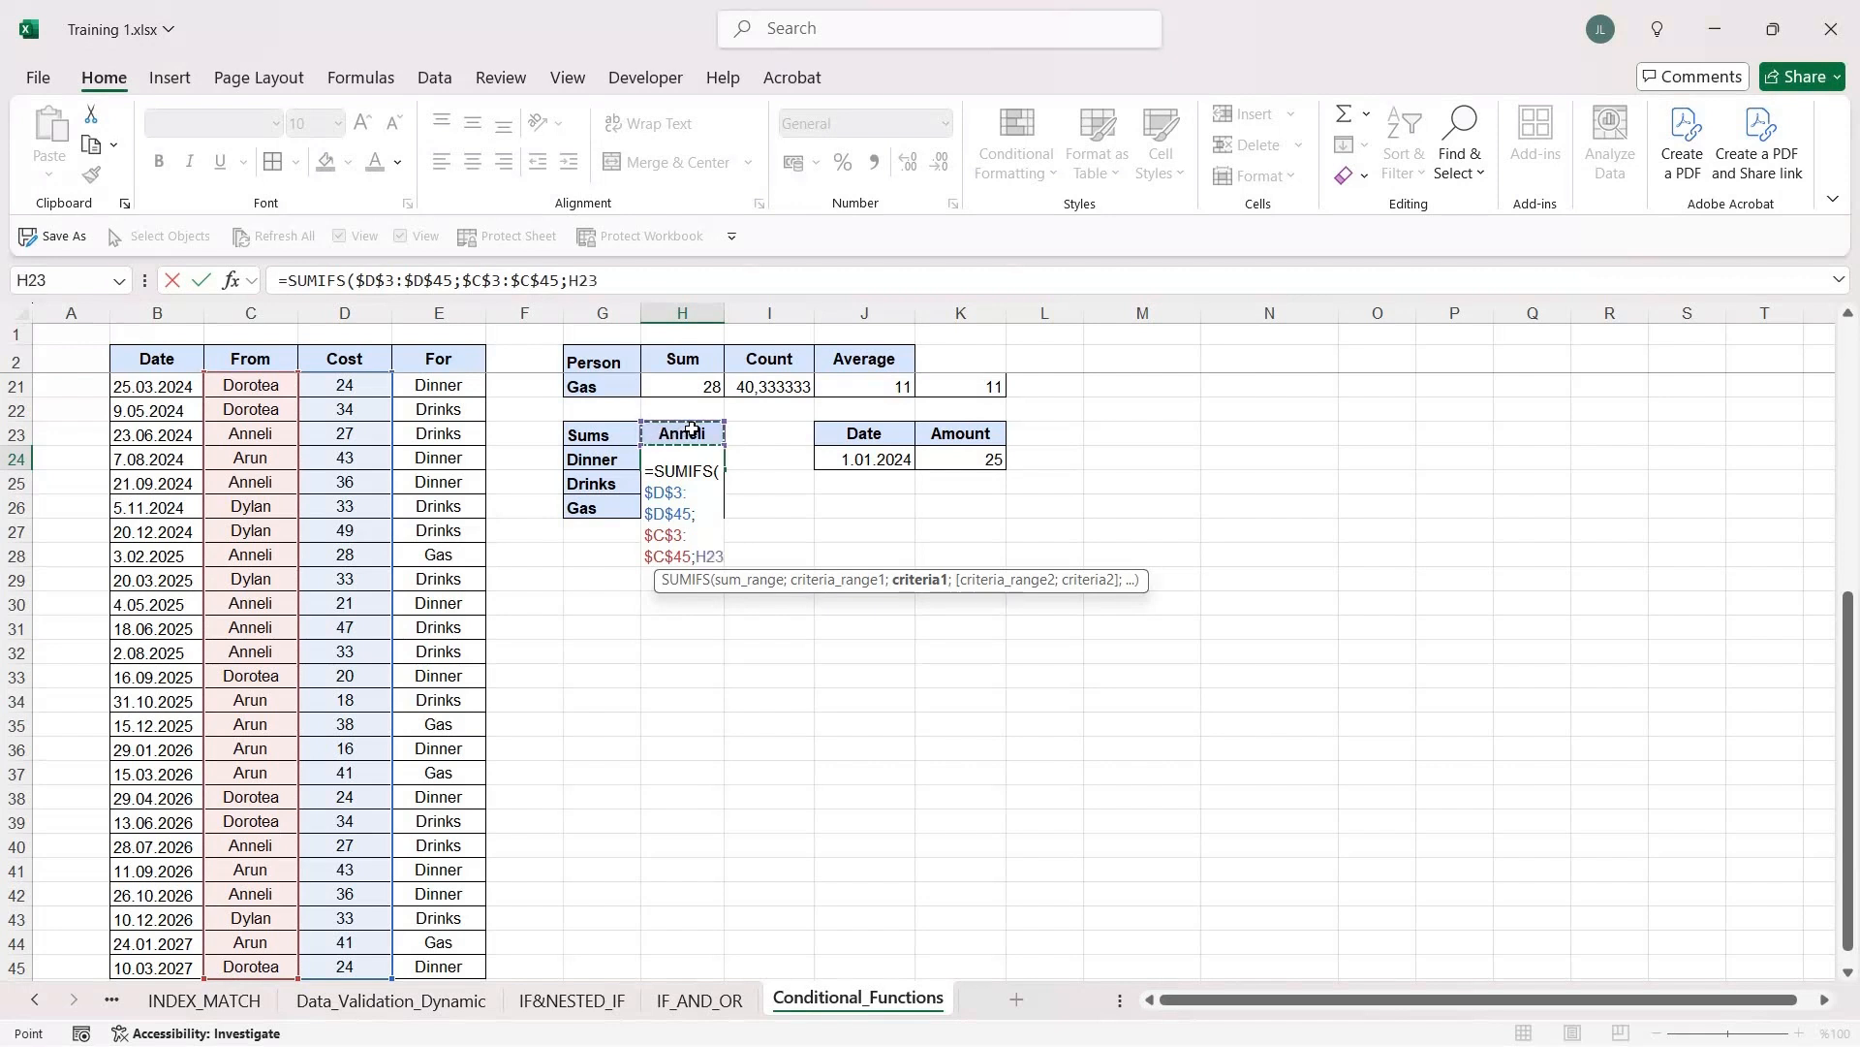
pyautogui.press('F4')
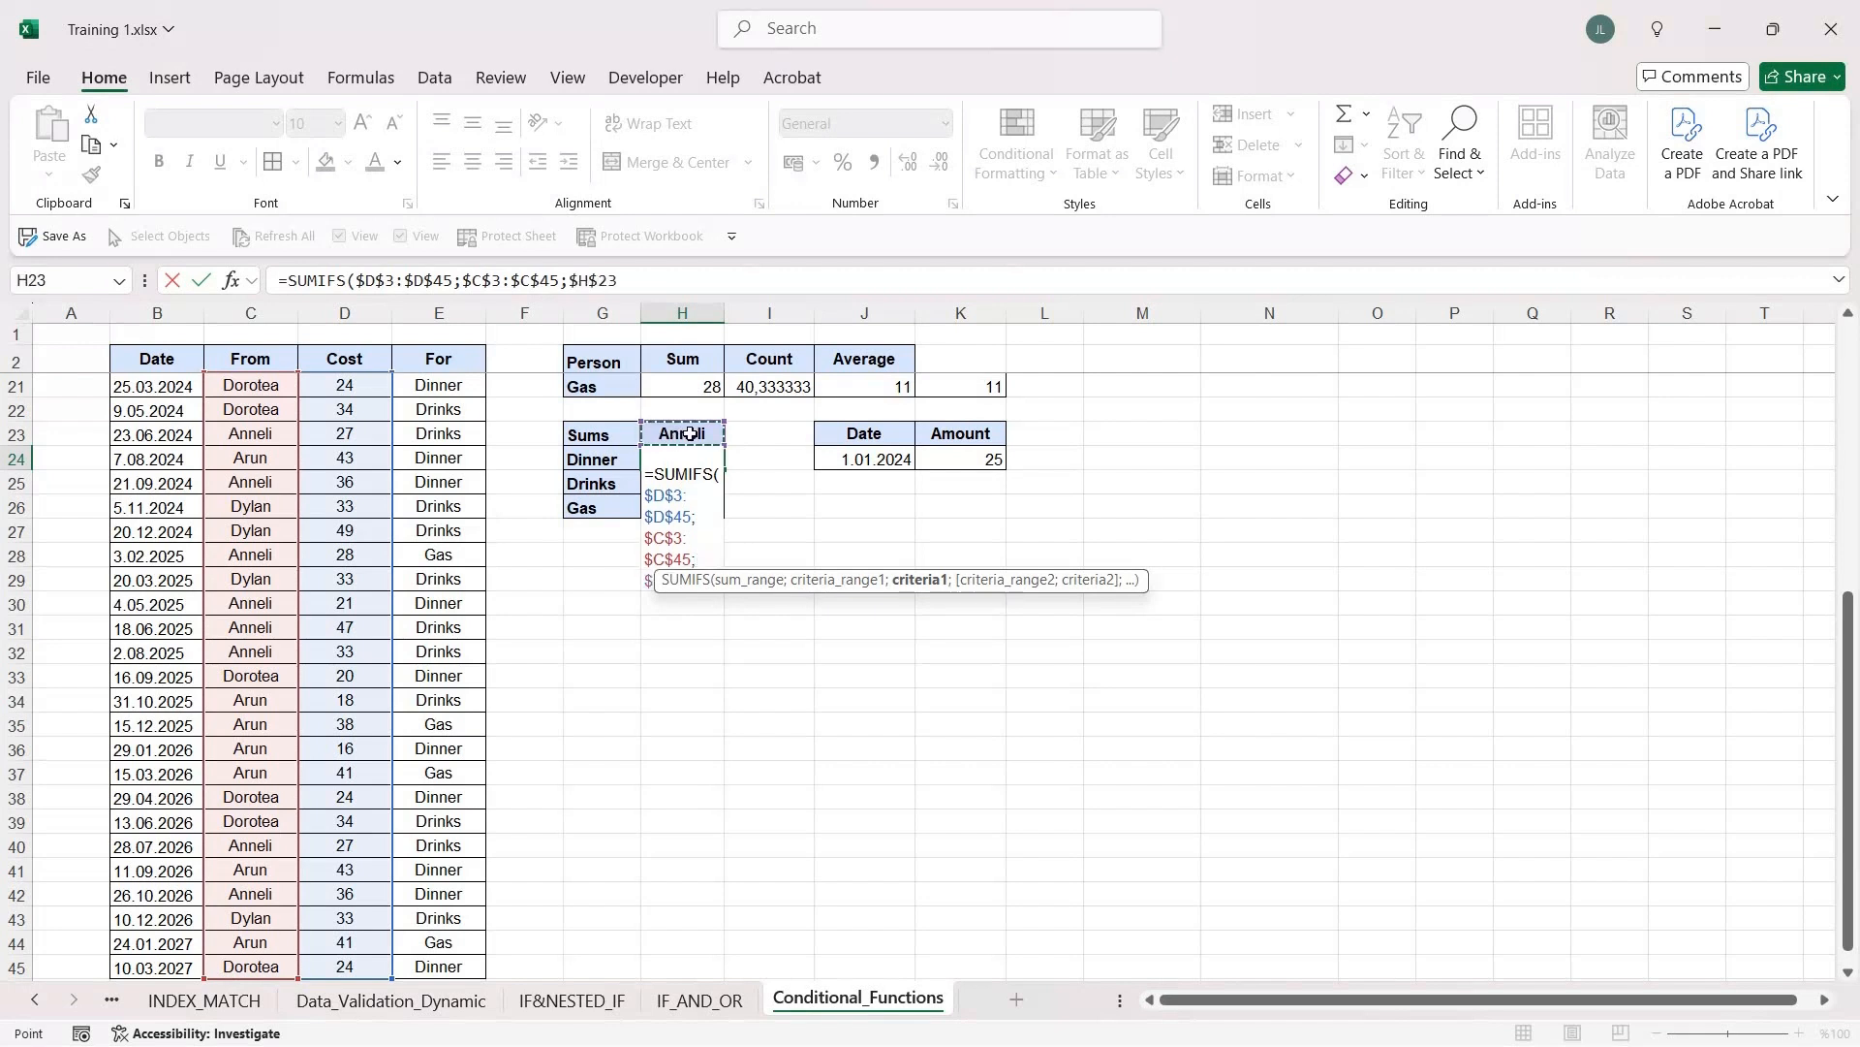
pyautogui.write(';')
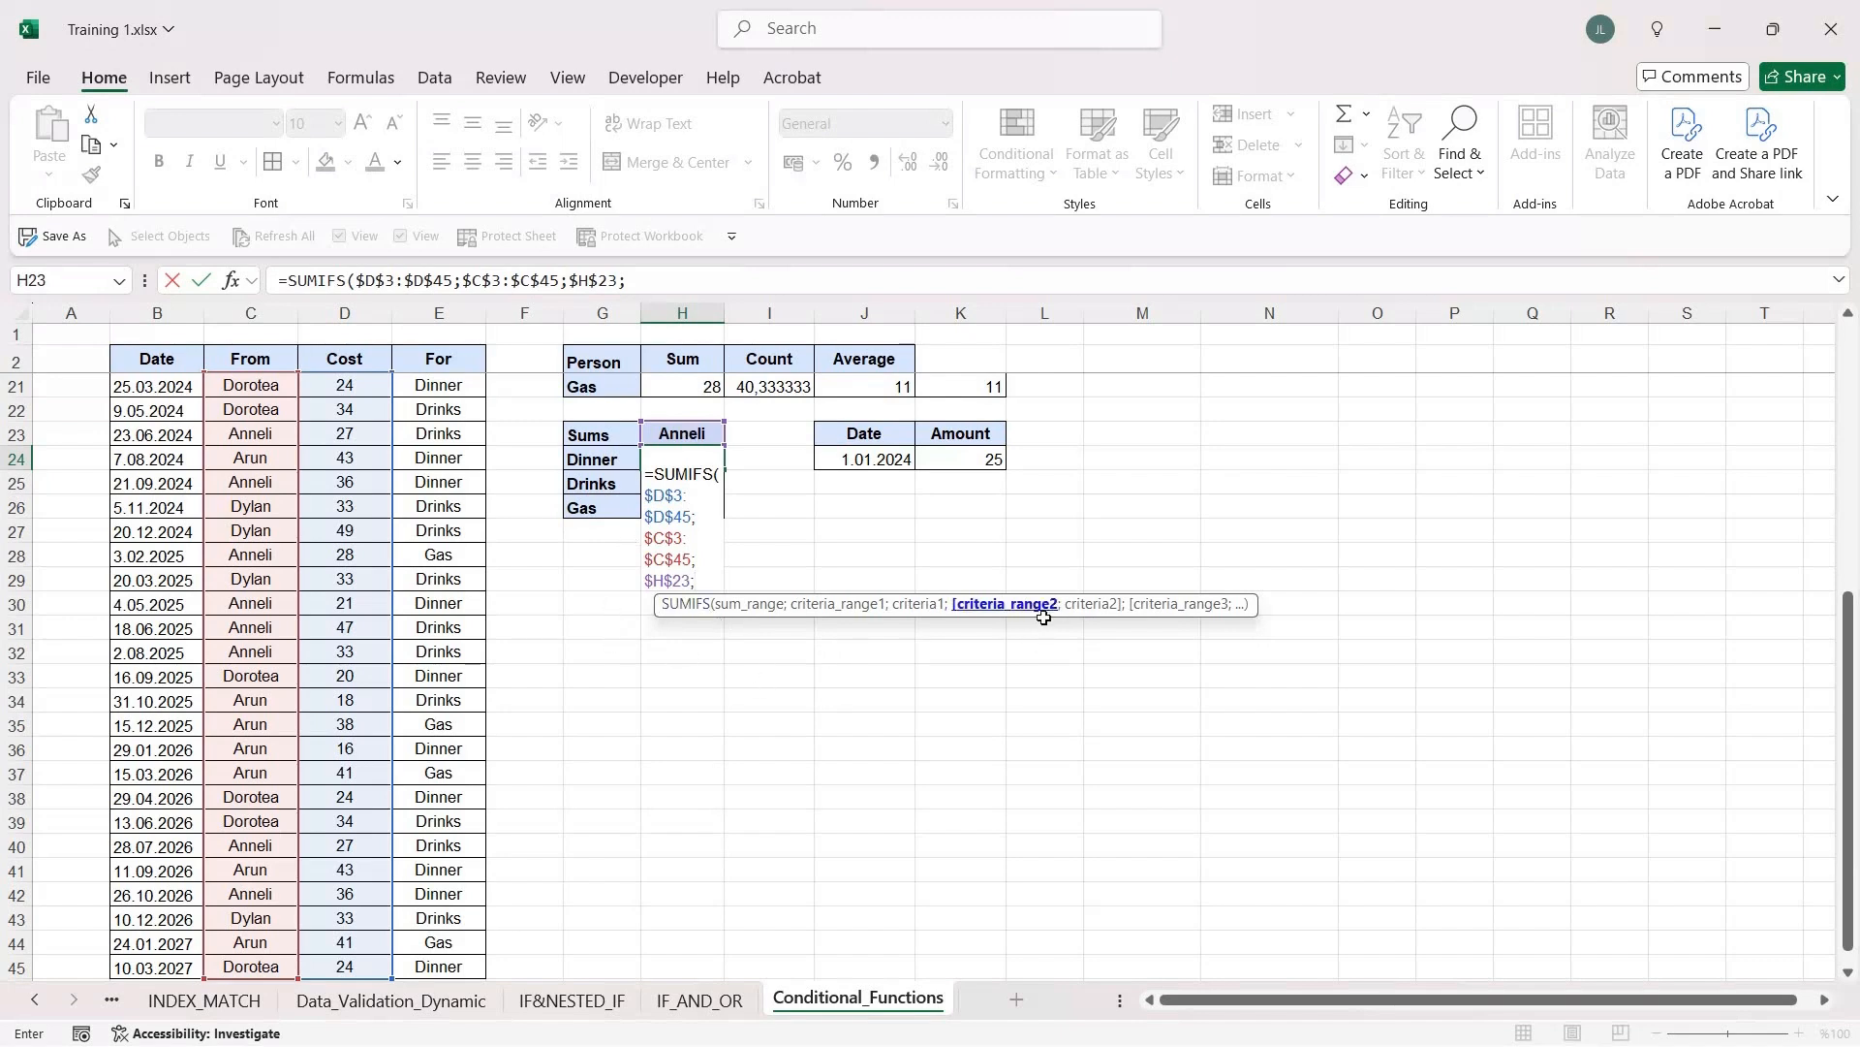
# Step: Add the absolute range $E$3:$E$45 with G24 as the second criterion to the SUMIFS formula
pyautogui.scroll(6, 658, 649)
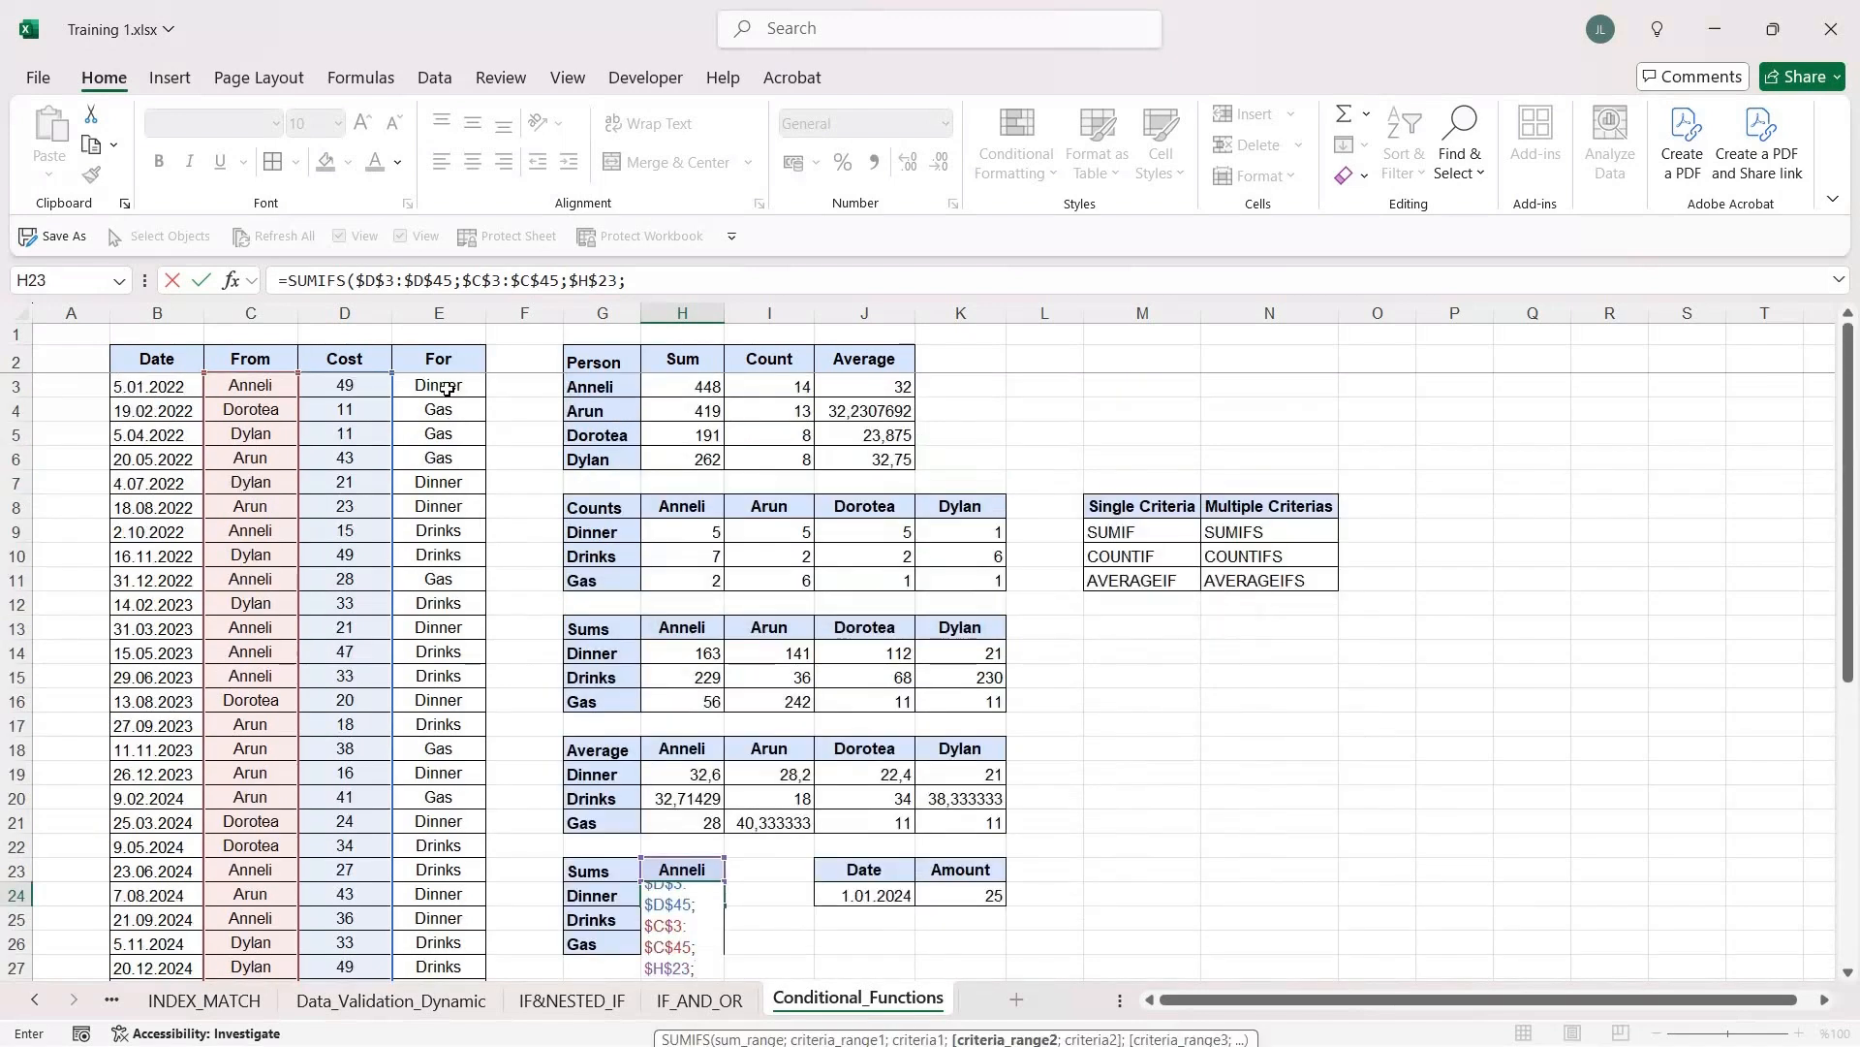
pyautogui.click(446, 387)
pyautogui.hotkey('ctrl', 'shift', 'Down')
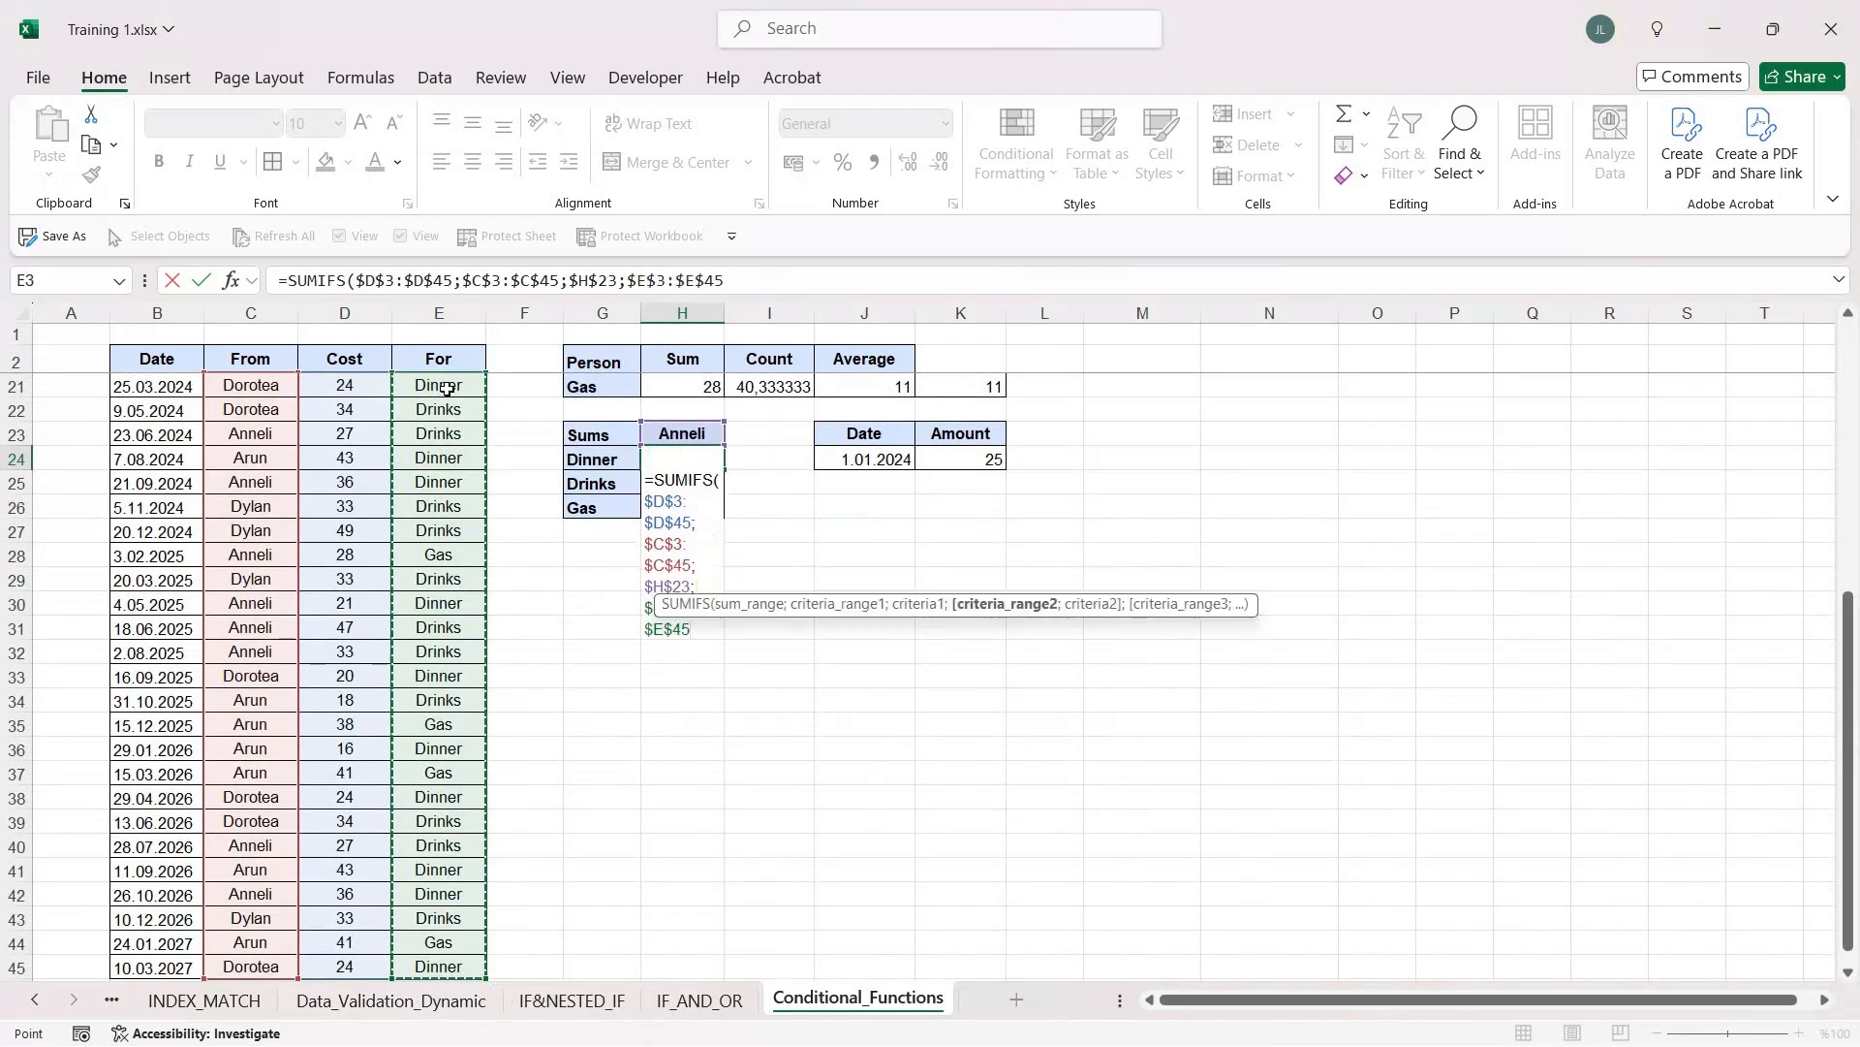
pyautogui.write(';')
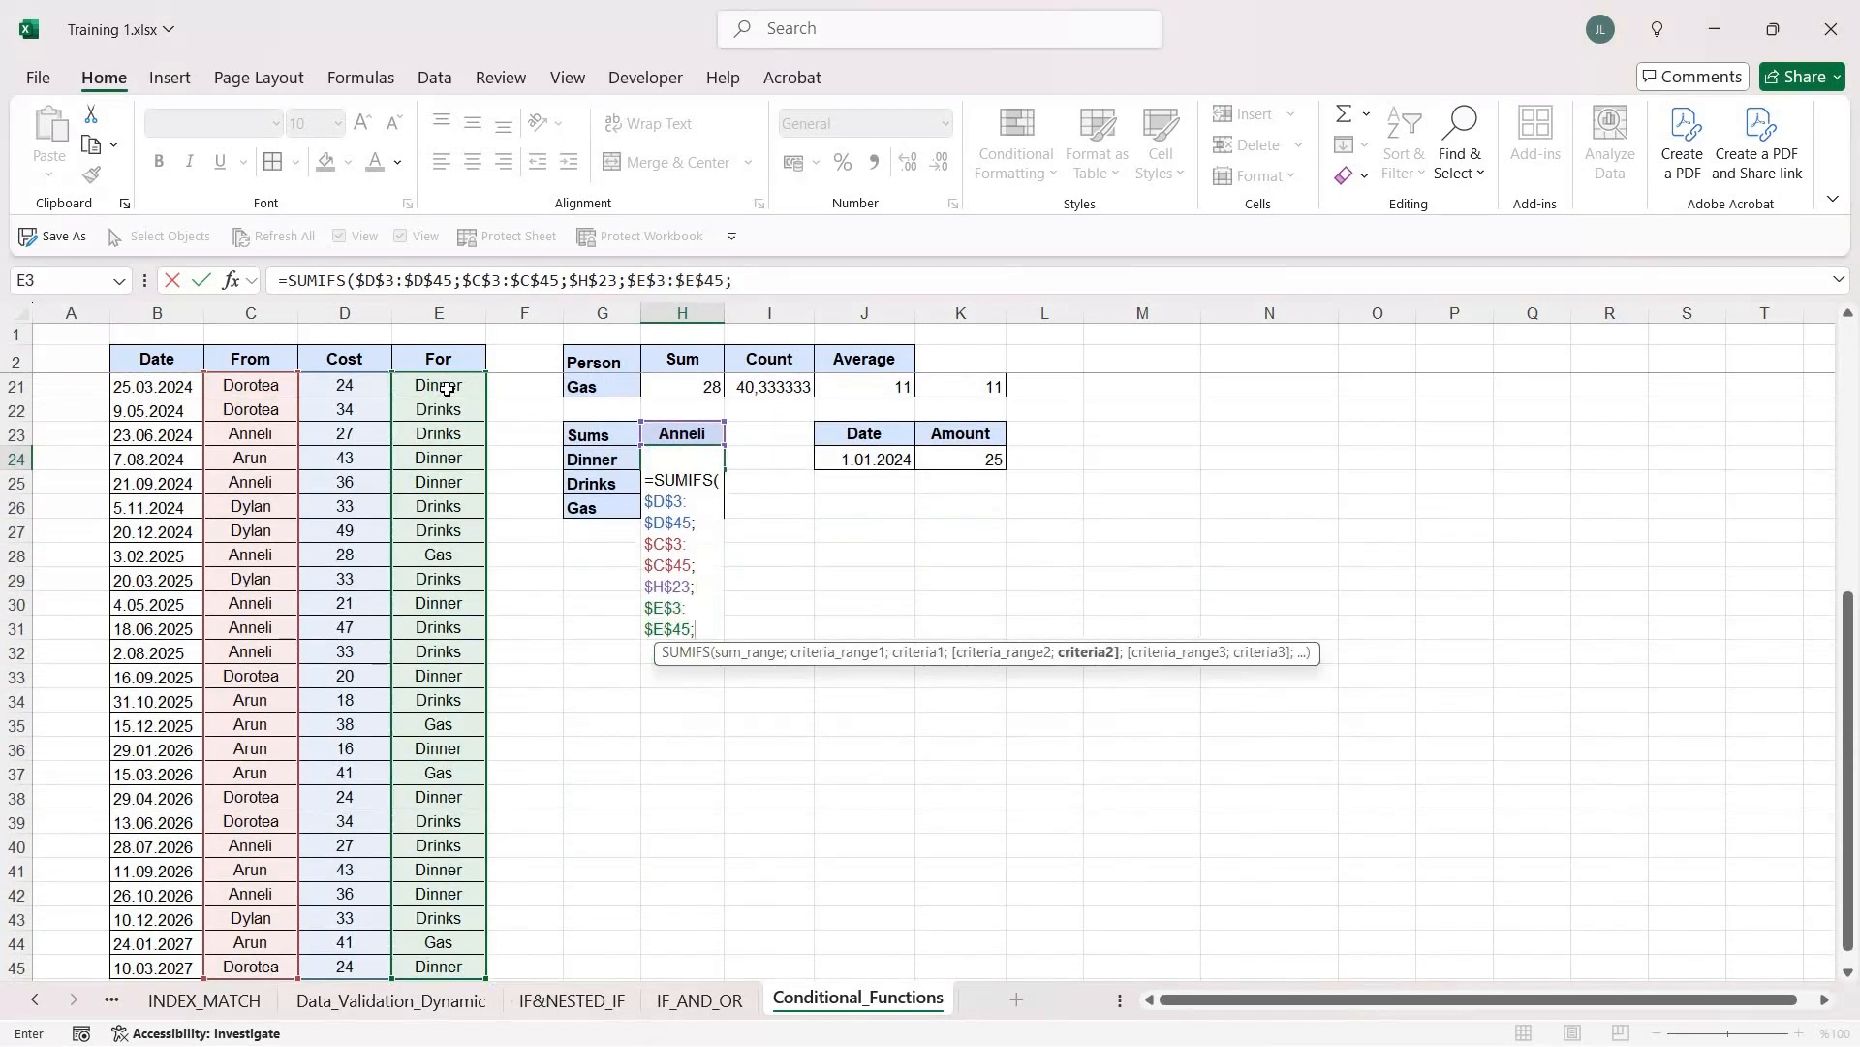
pyautogui.click(618, 460)
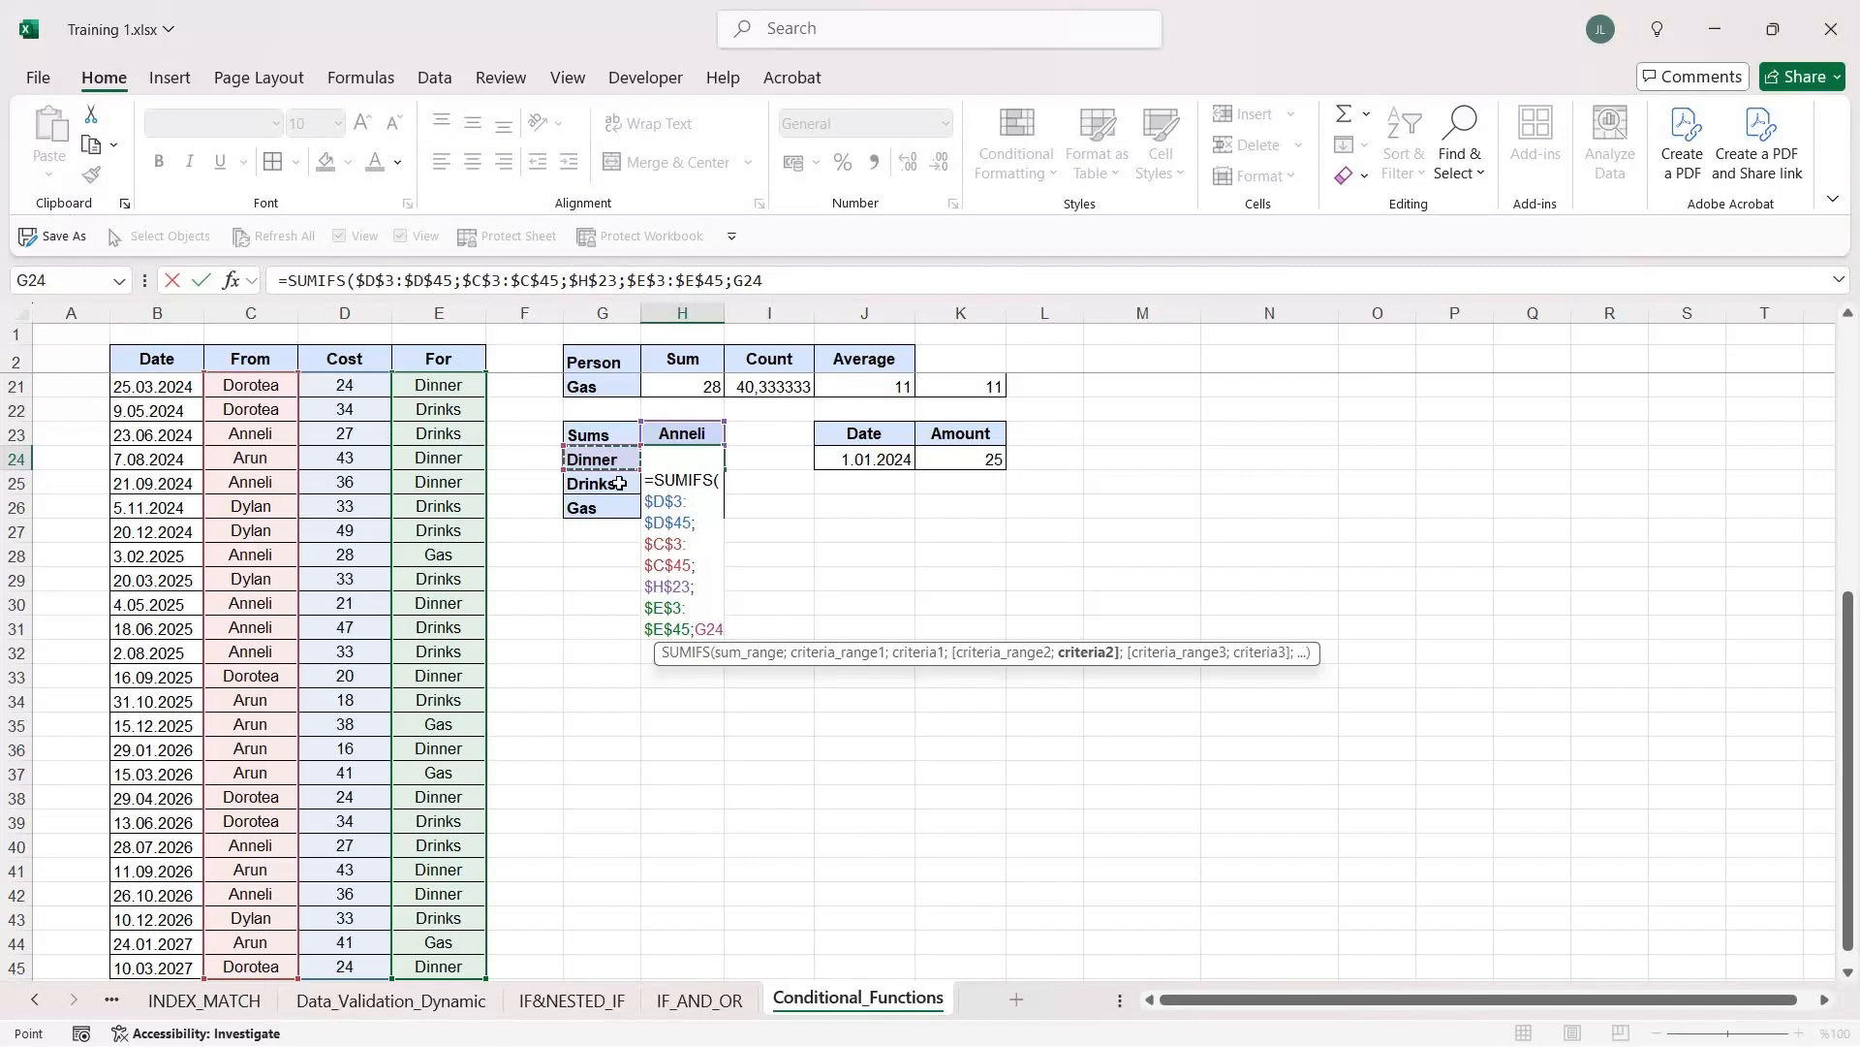
pyautogui.write(';')
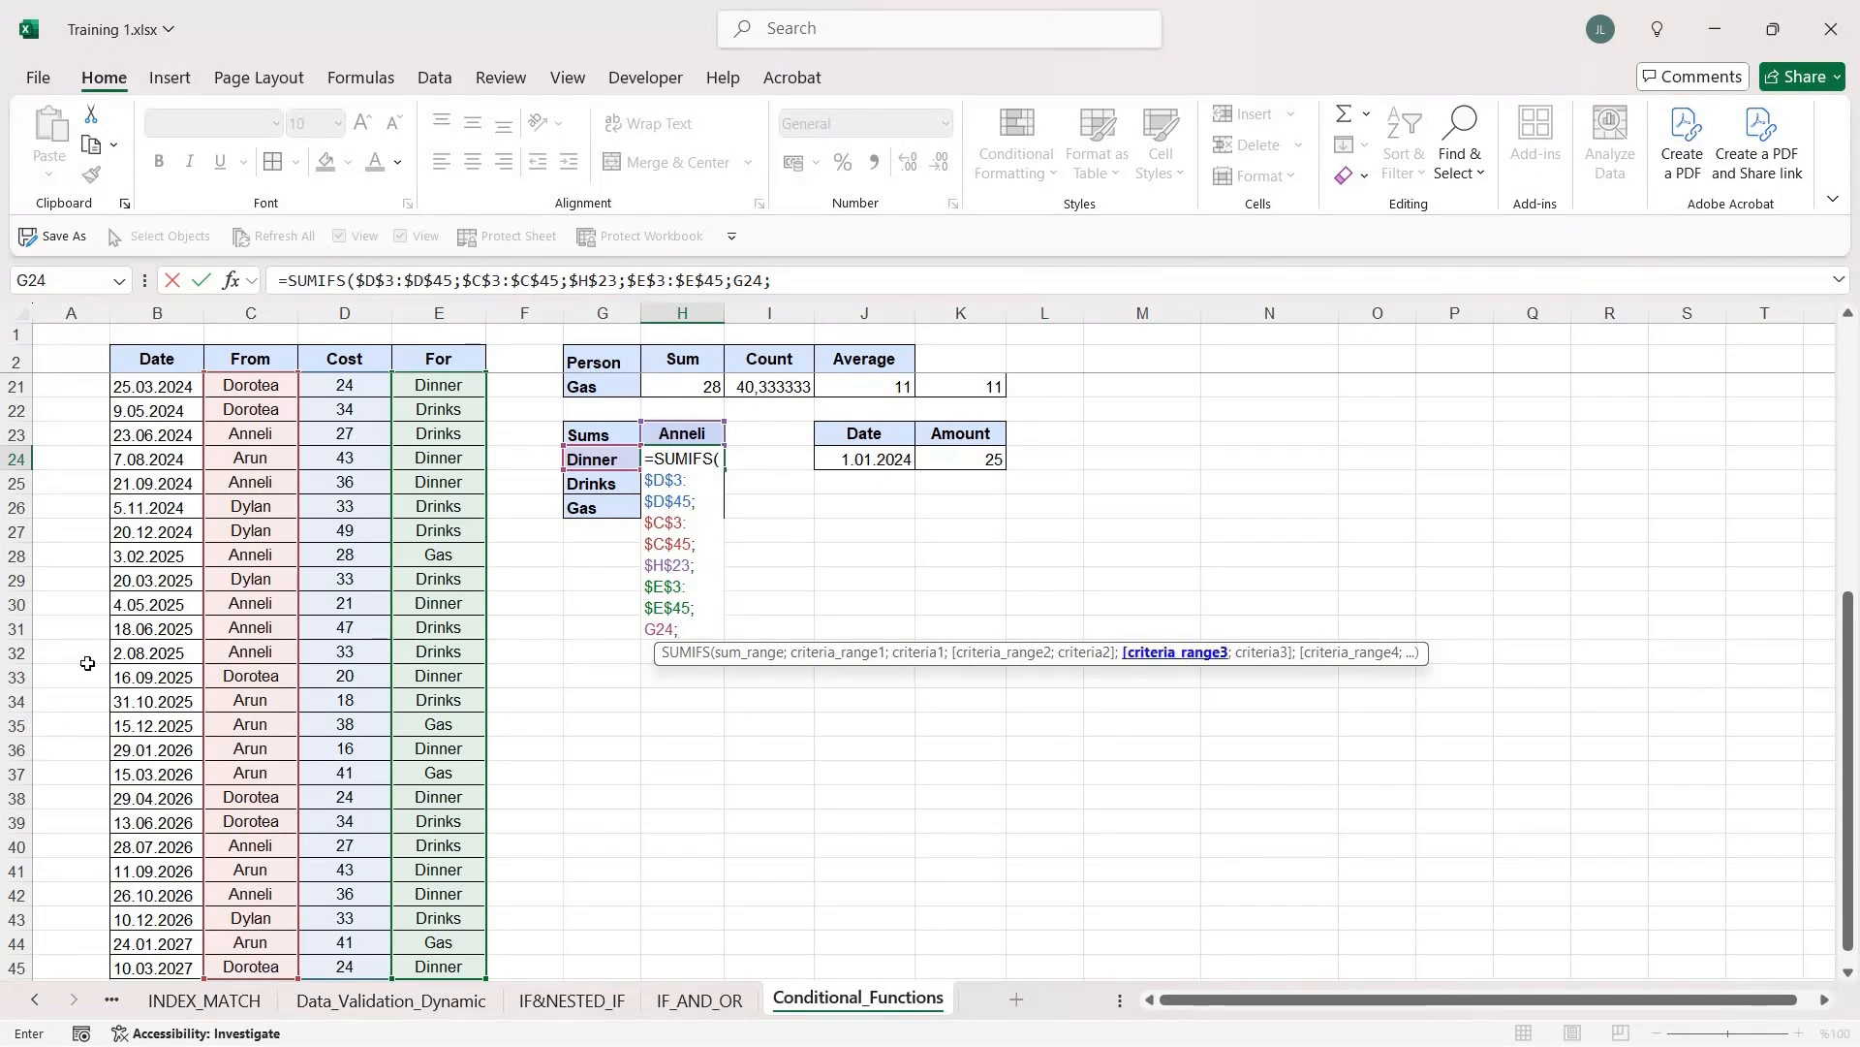
# Step: Add the absolute date range $B$3:$B$45 with ">"&$J$24 as the third criterion to the SUMIFS formula
pyautogui.scroll(6, 87, 663)
pyautogui.click(168, 383)
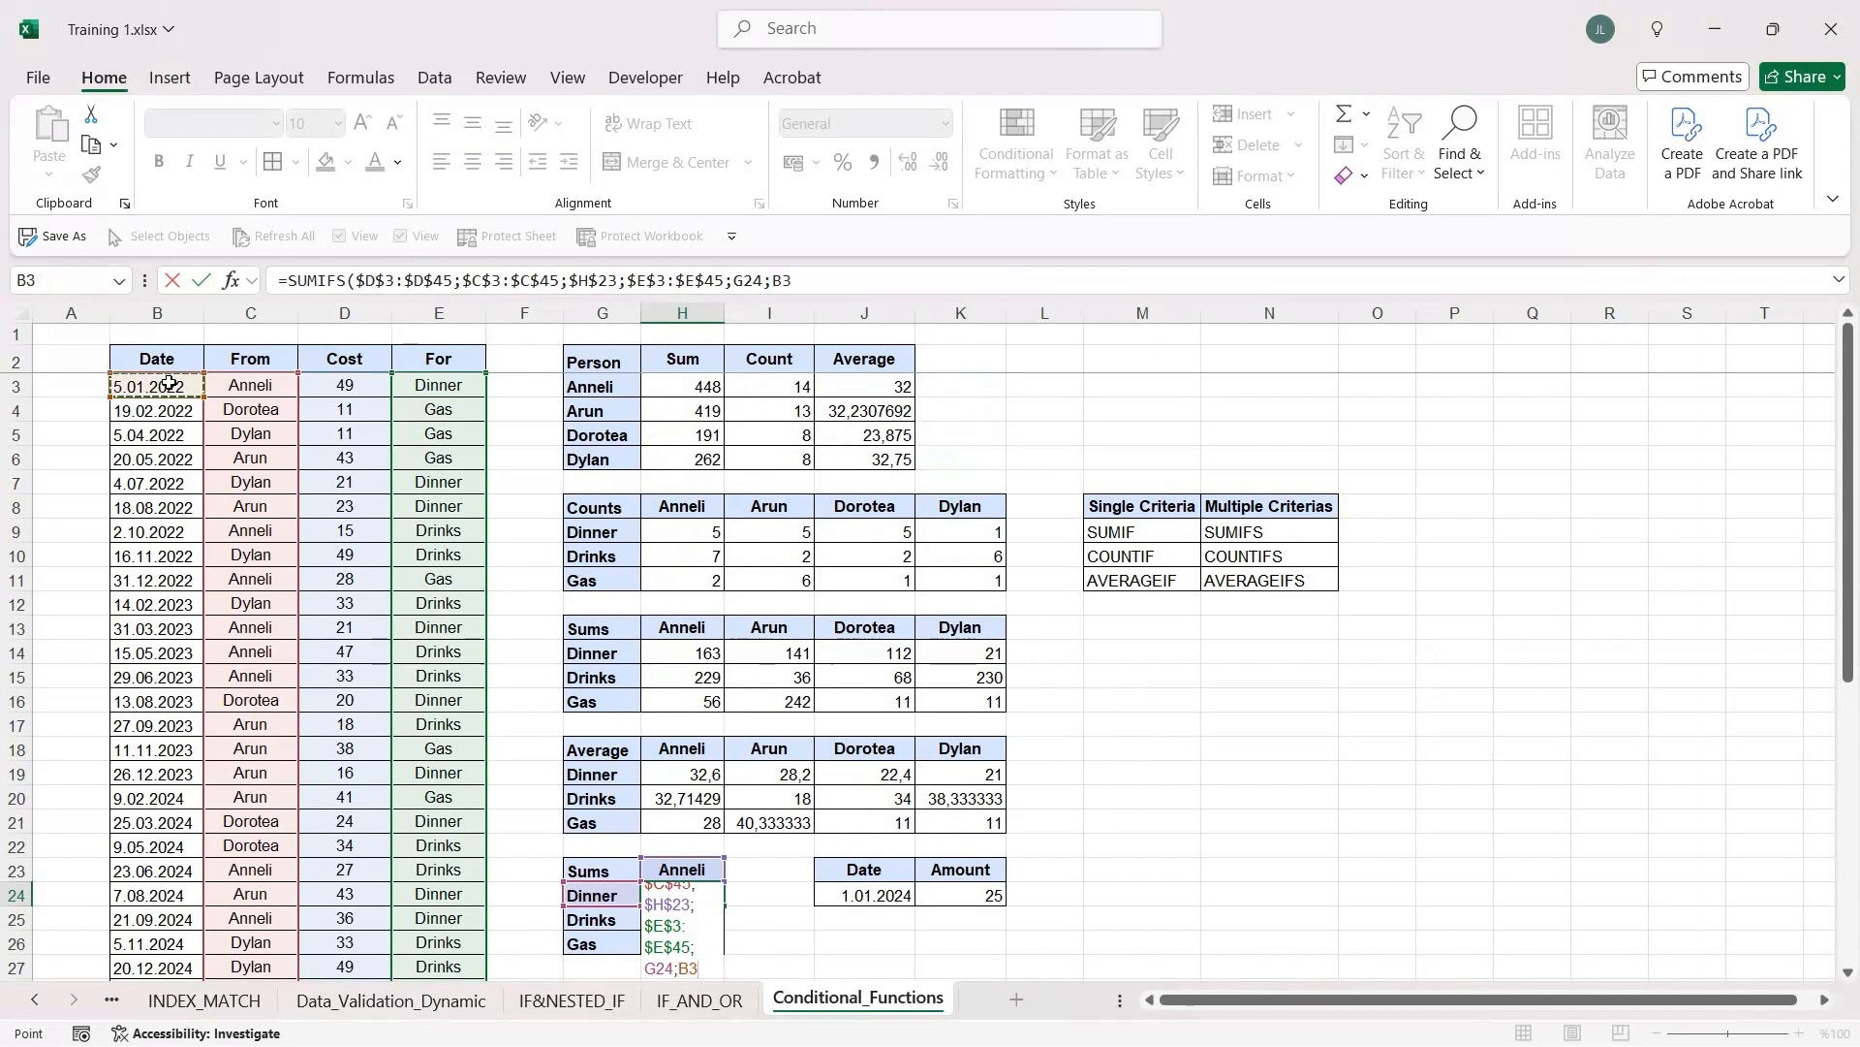
pyautogui.hotkey('ctrl', 'shift', 'Down')
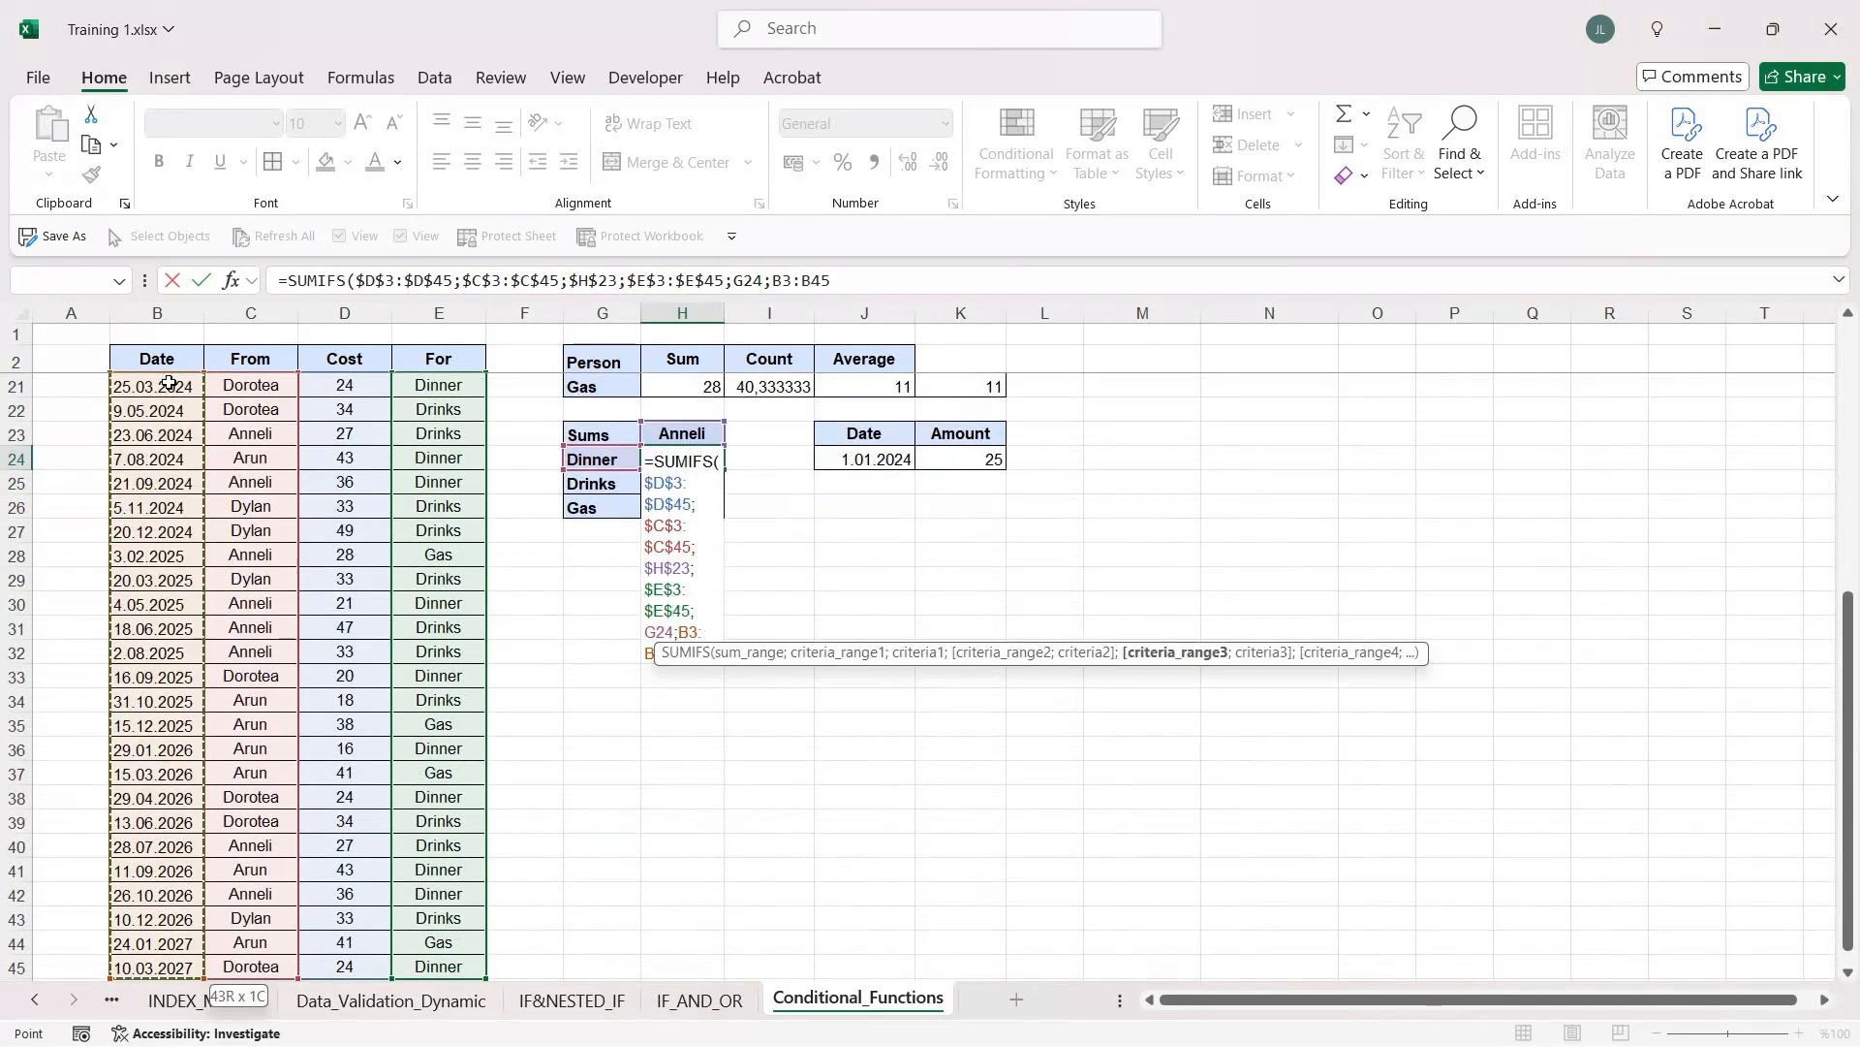
pyautogui.press('F4')
pyautogui.write(';">')
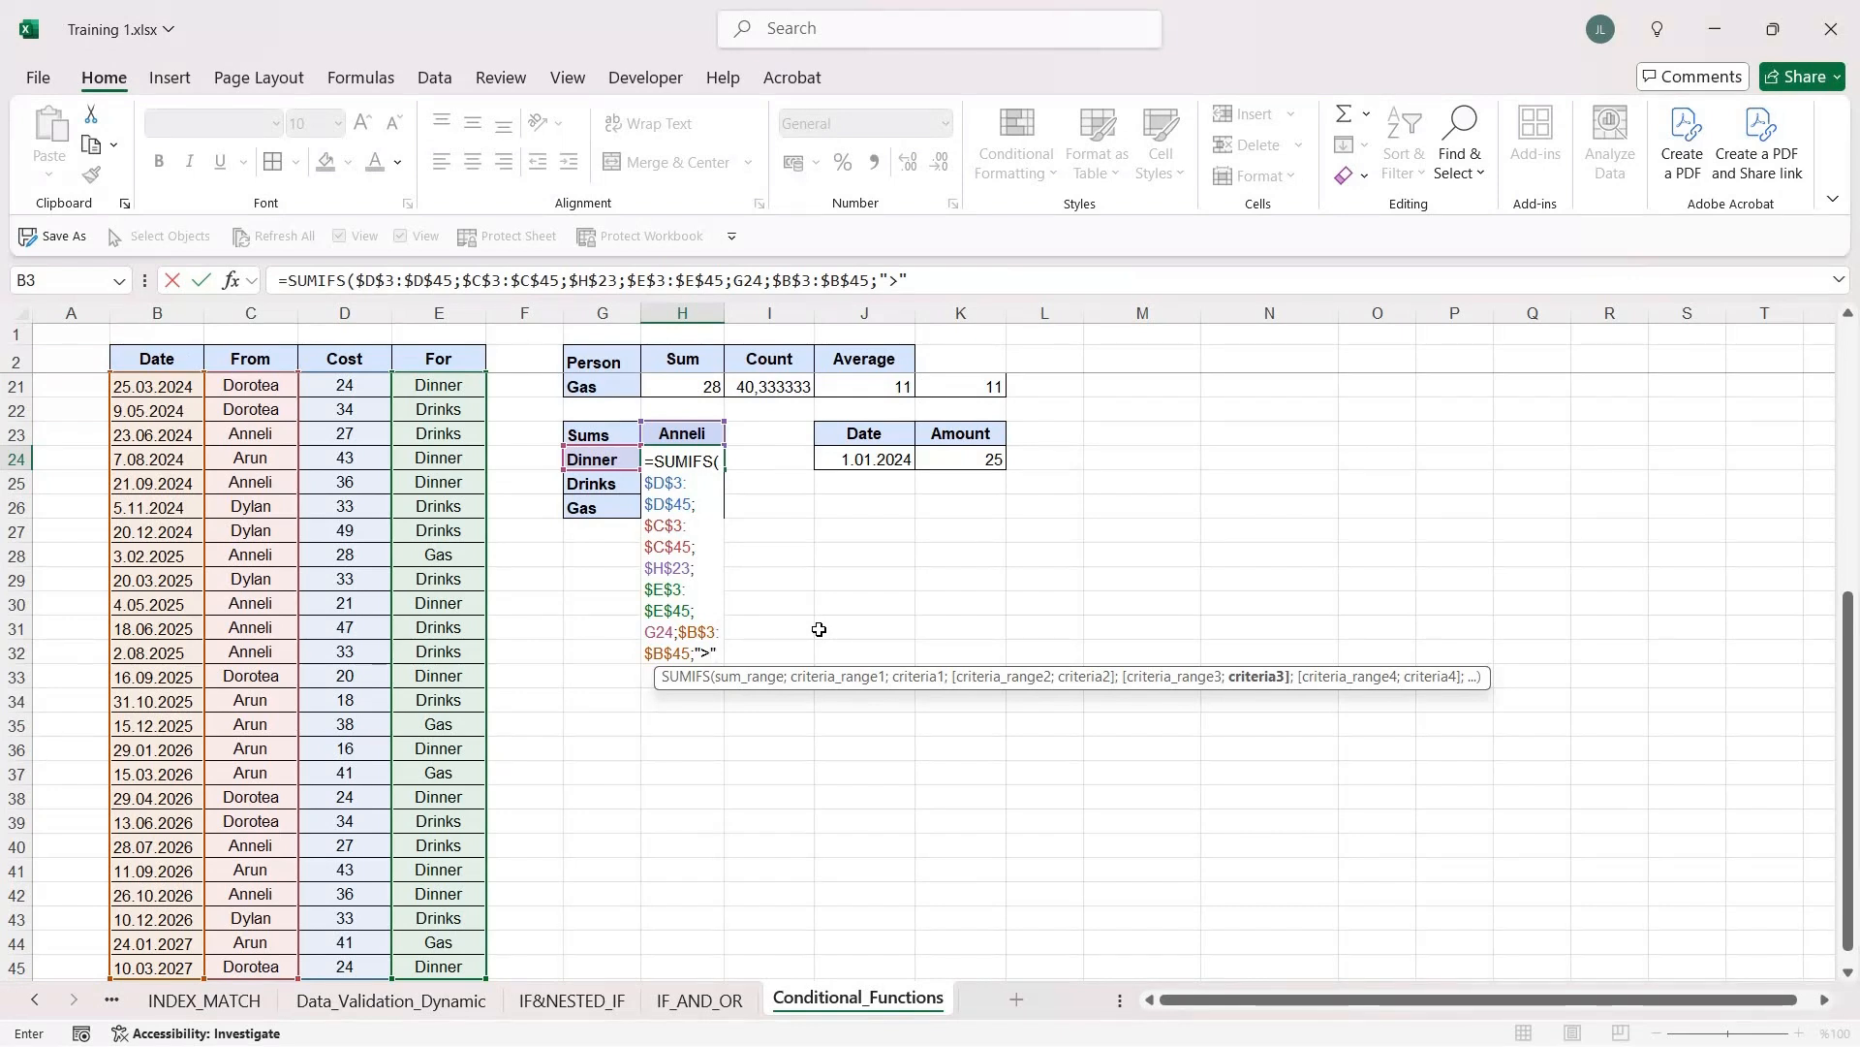
pyautogui.write('&')
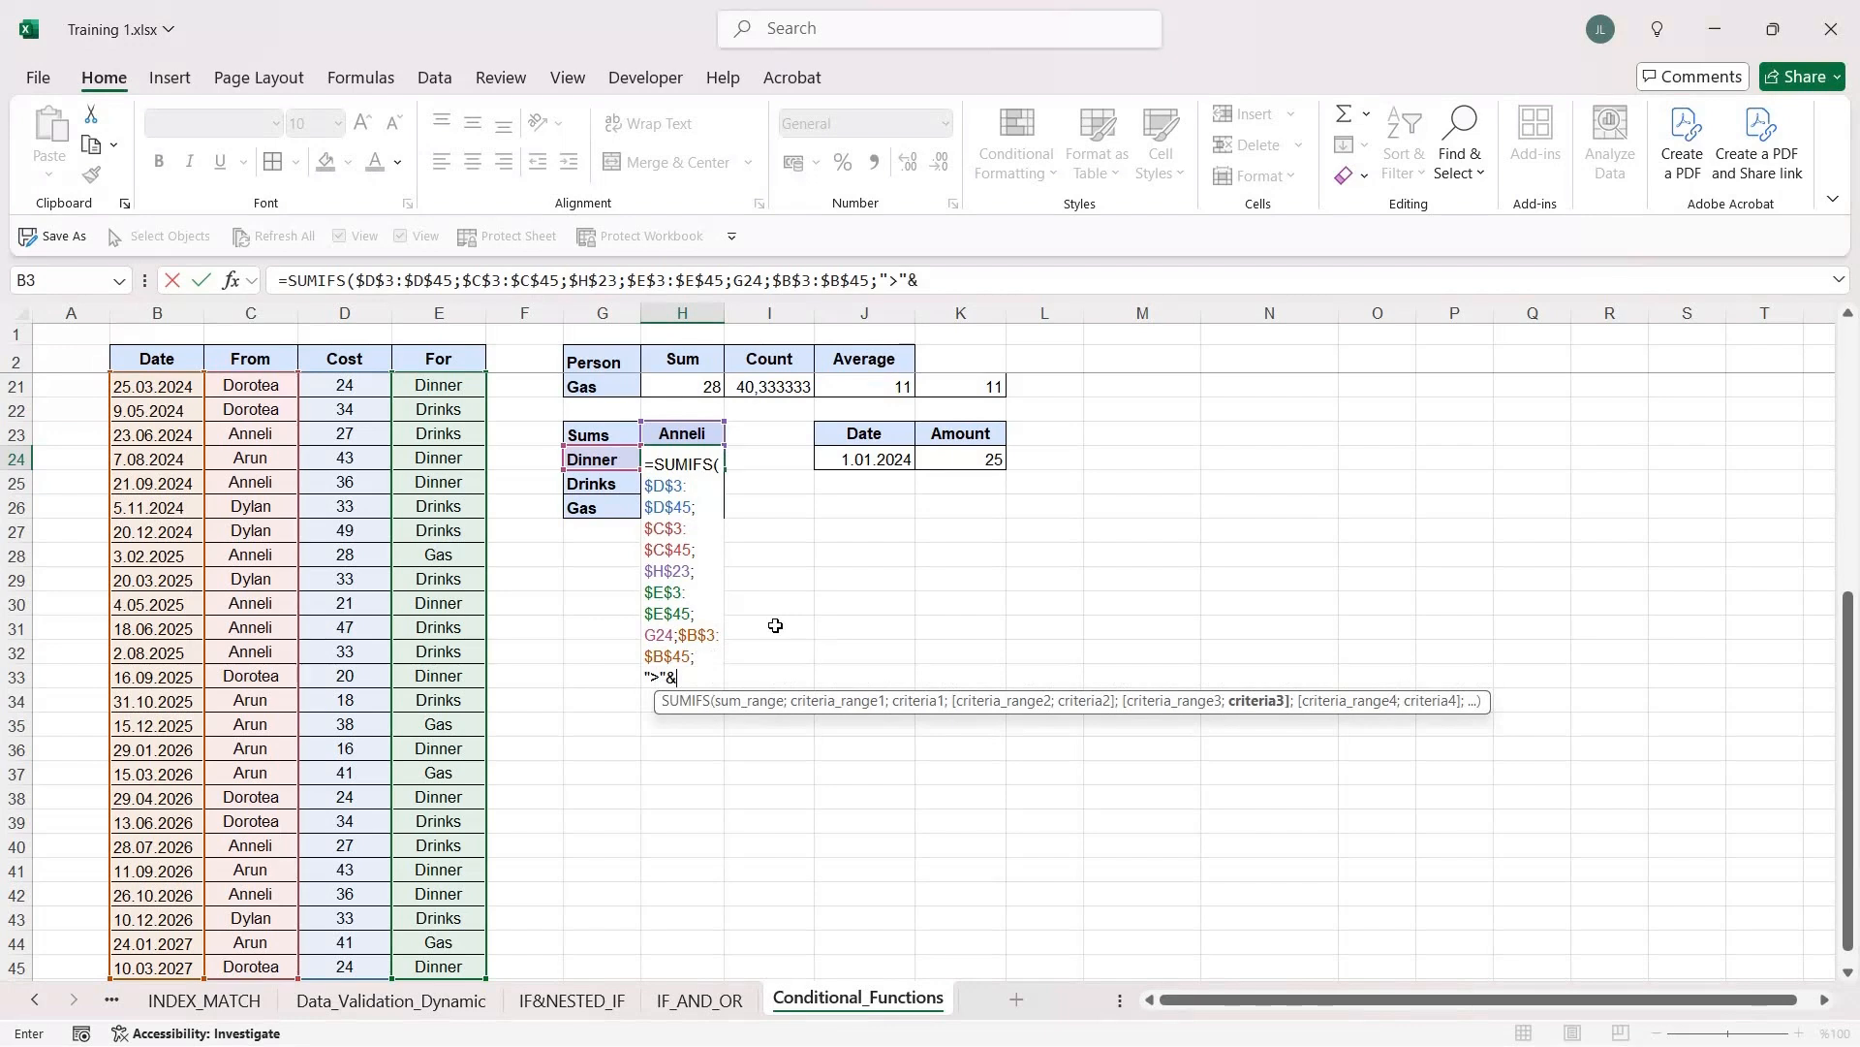
pyautogui.click(887, 460)
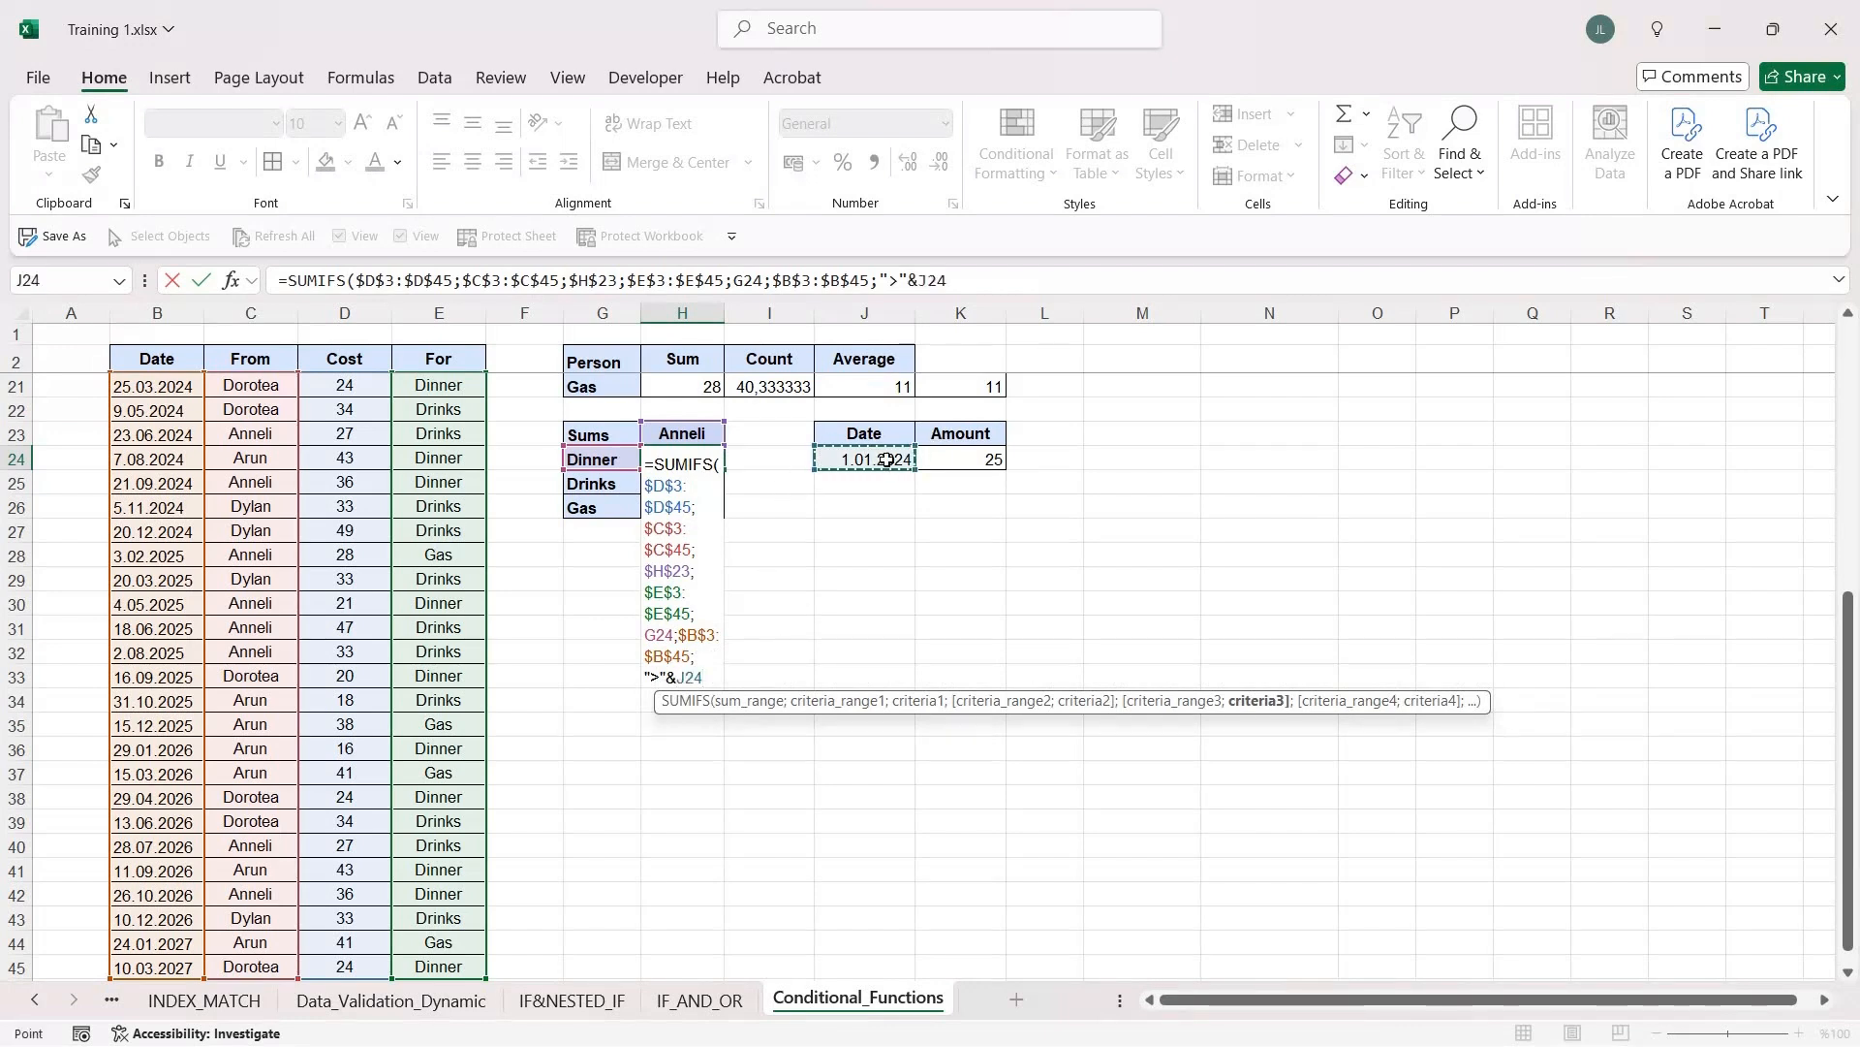
pyautogui.press('F4')
pyautogui.write(';')
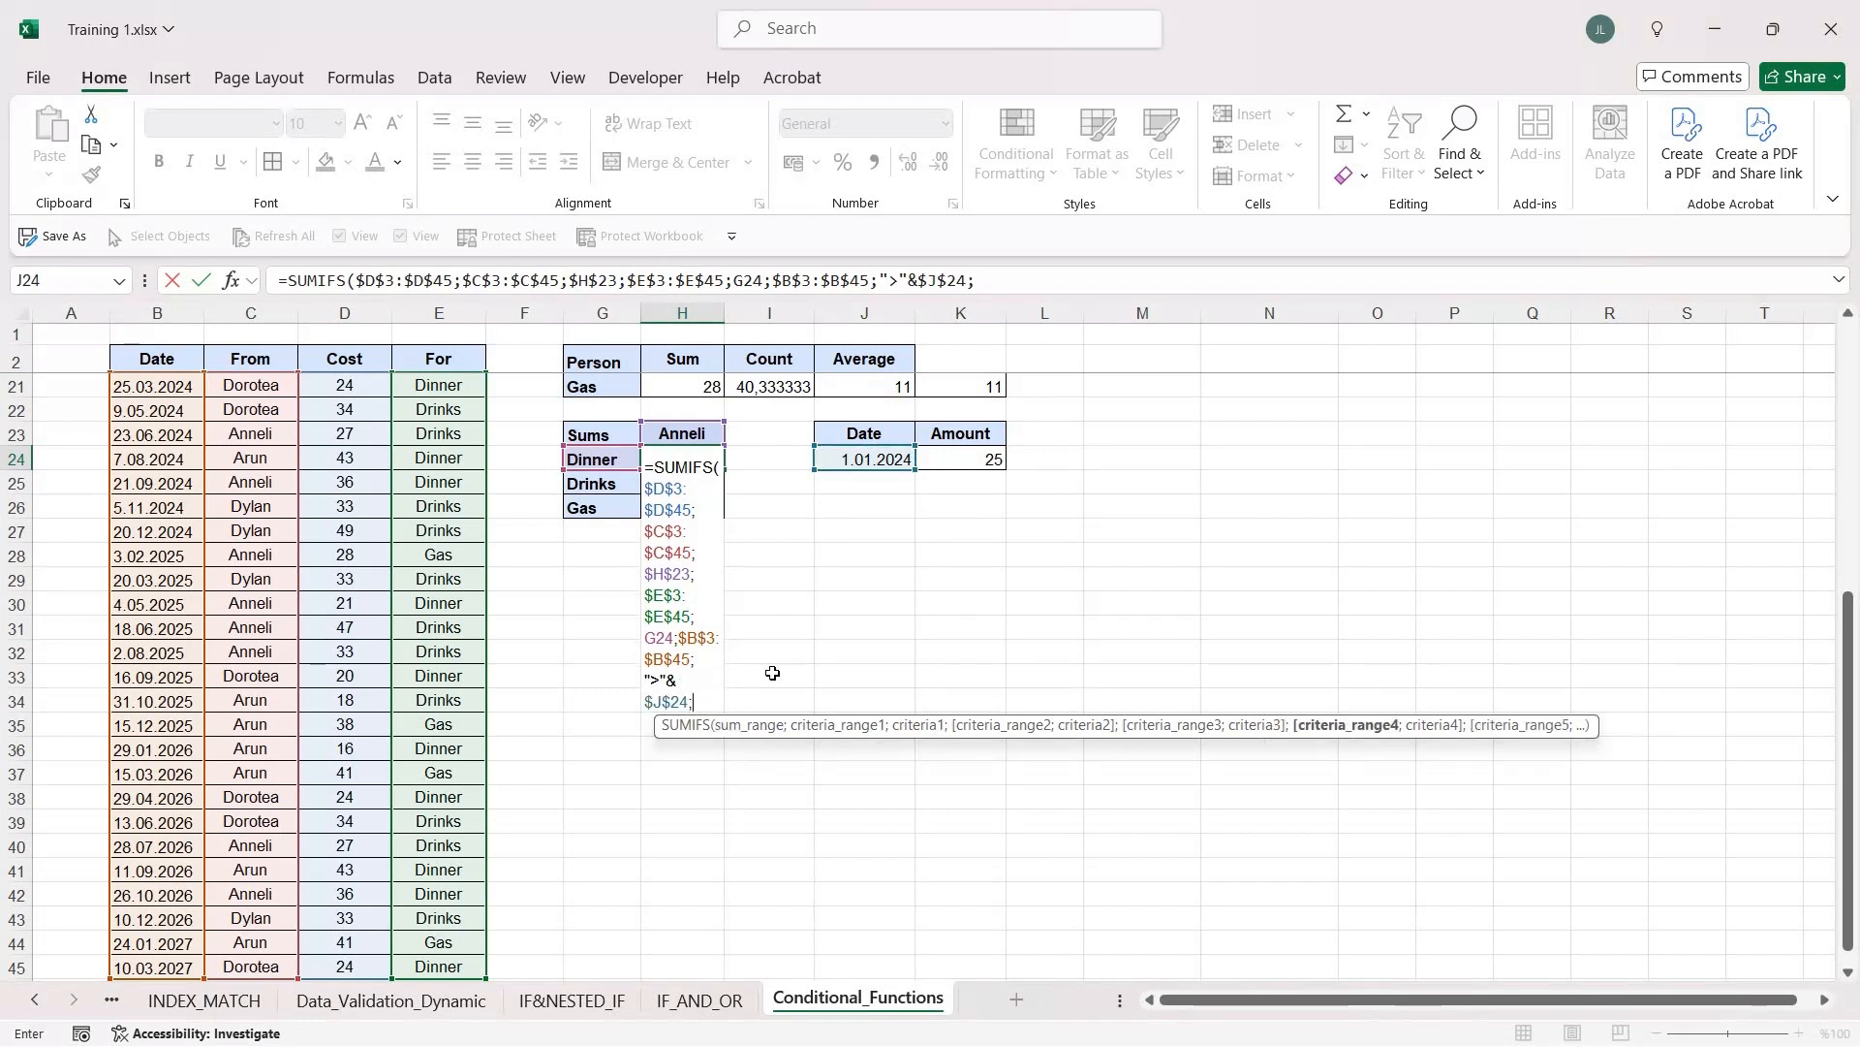
# Step: Add the absolute Cost range $D$3:$D$45 with ">"&$K$24 as the fourth criterion and complete the SUMIFS formula in H24
pyautogui.scroll(7, 825, 673)
pyautogui.click(364, 384)
pyautogui.hotkey('ctrl', 'shift', 'Down')
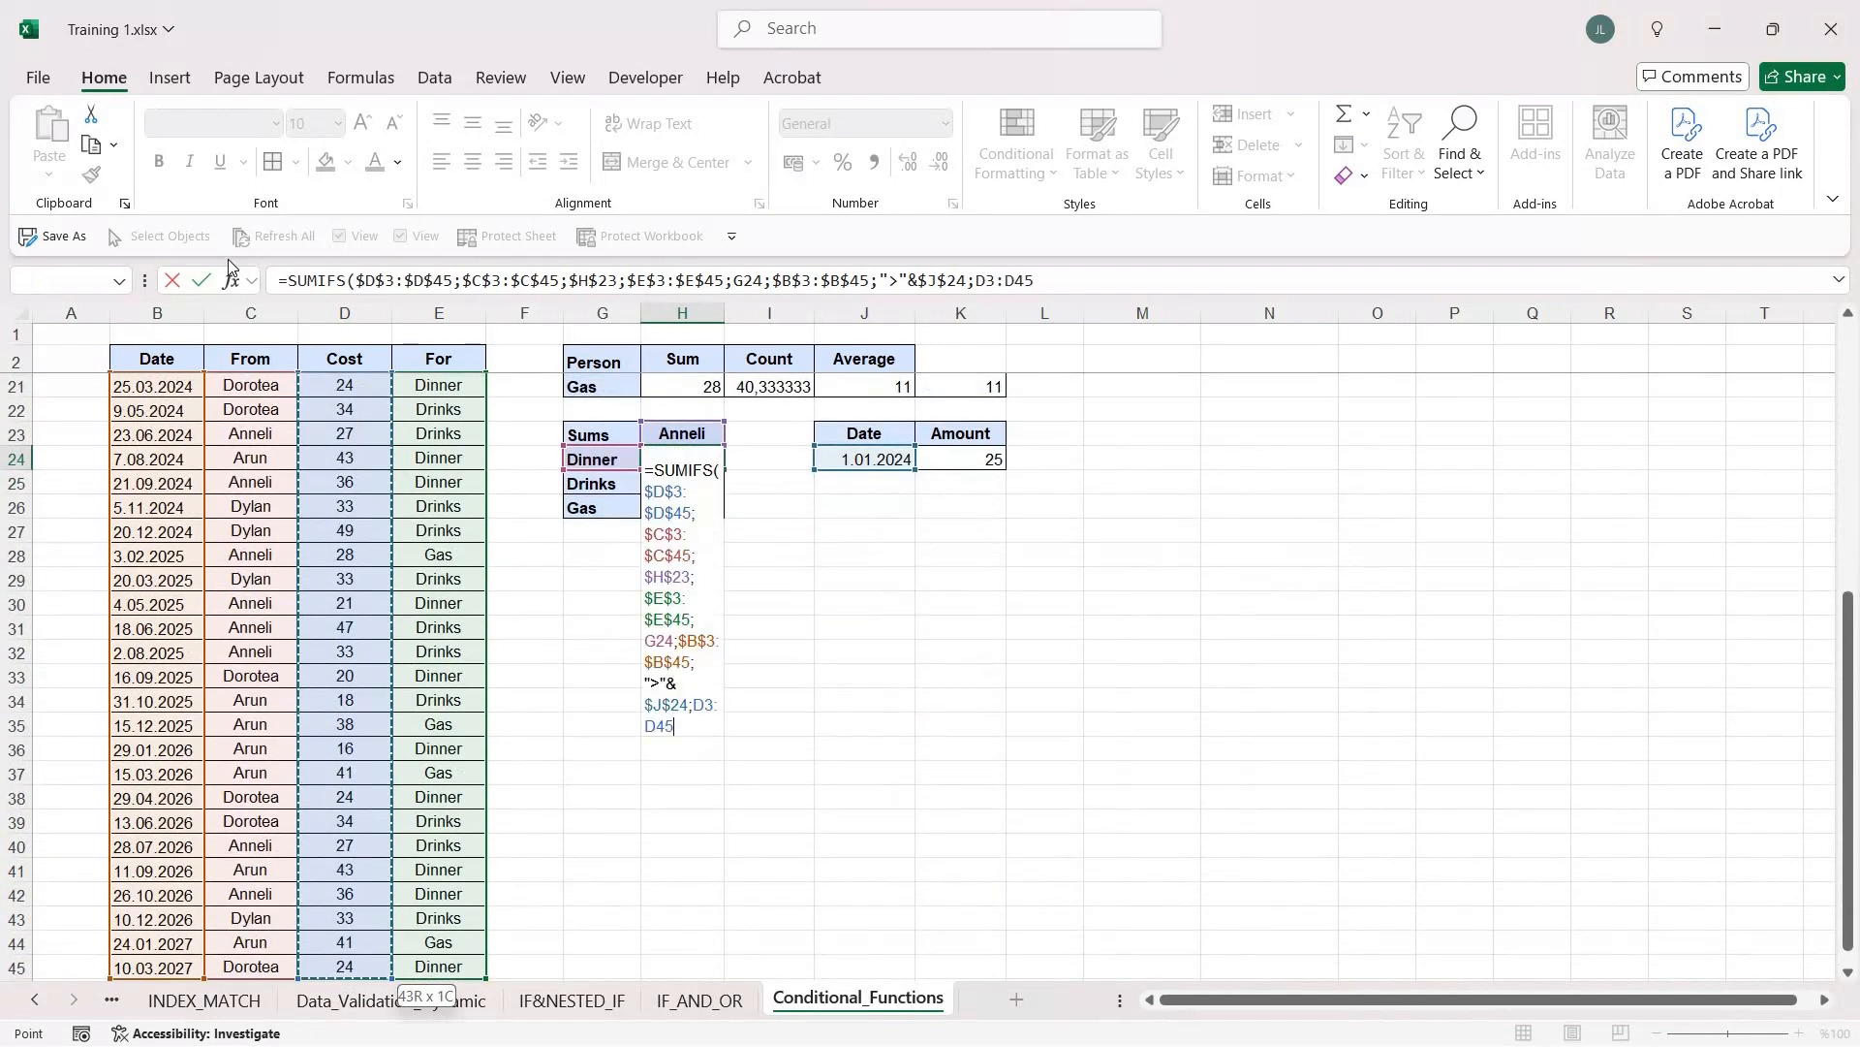
pyautogui.press('F4')
pyautogui.write(';">')
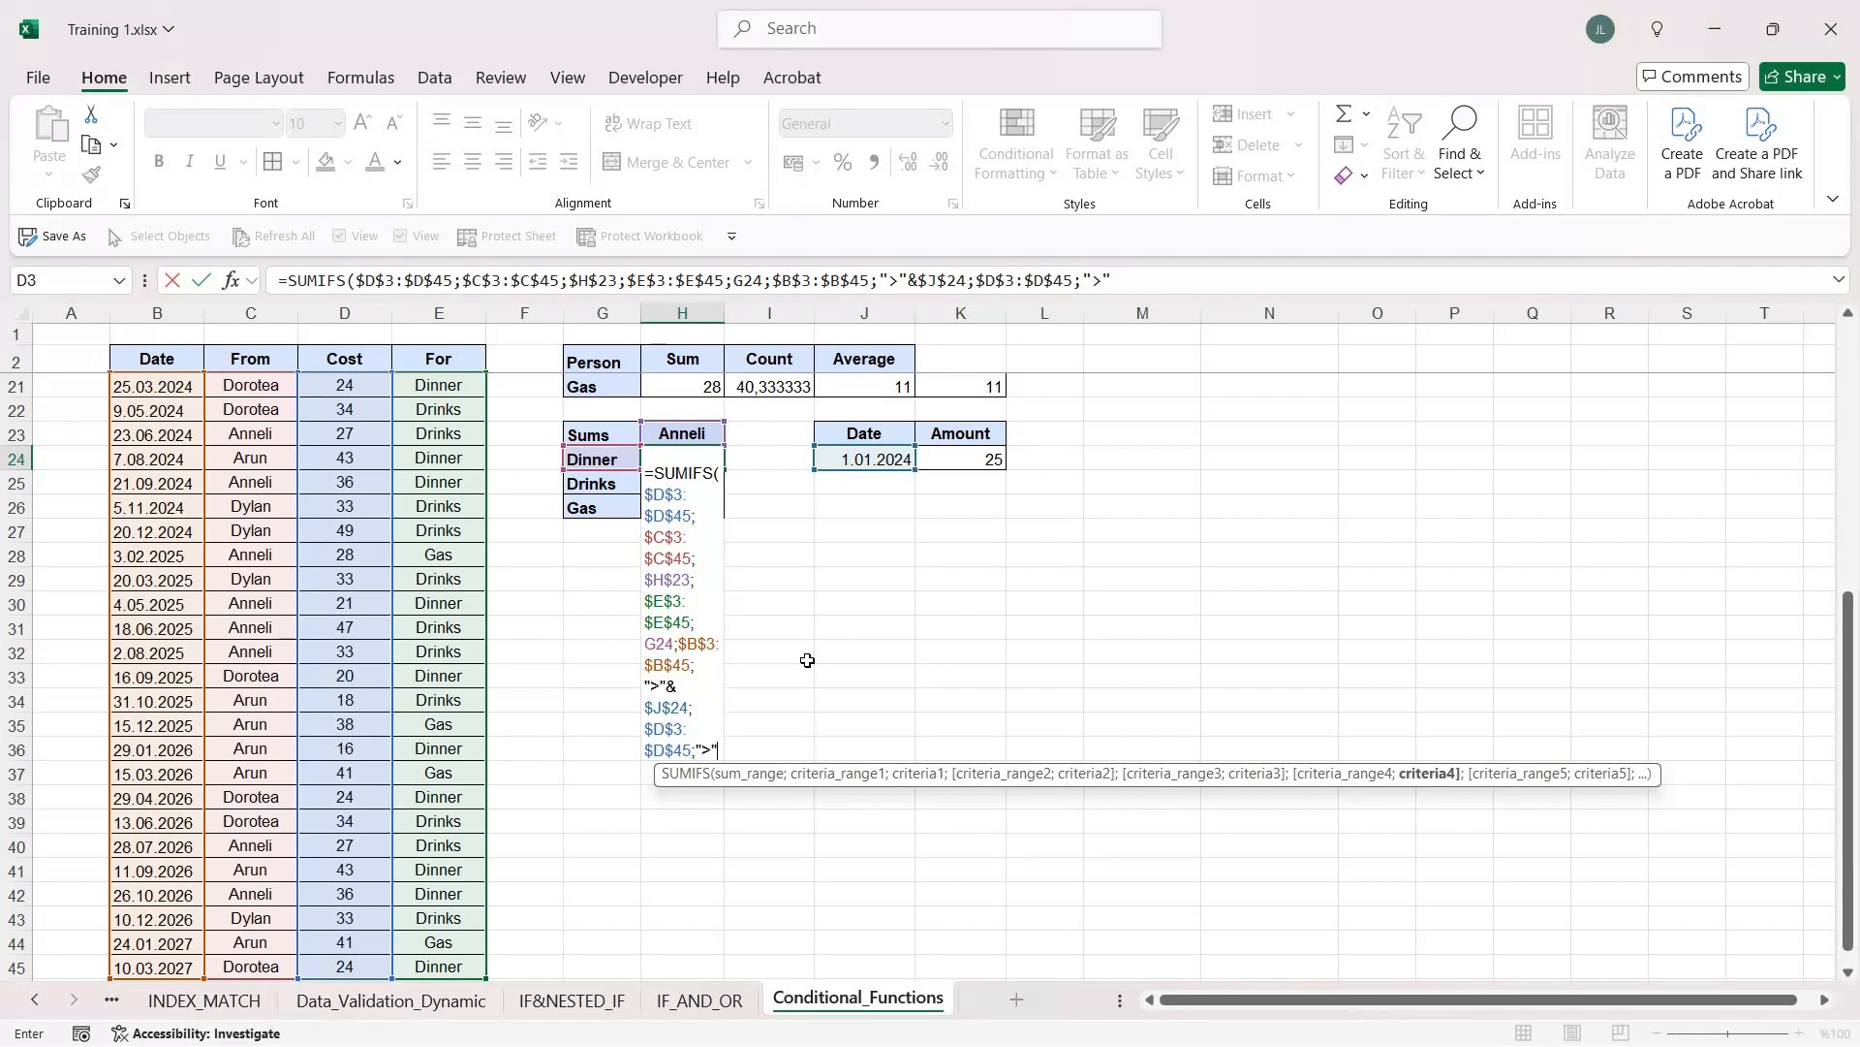
pyautogui.write('&')
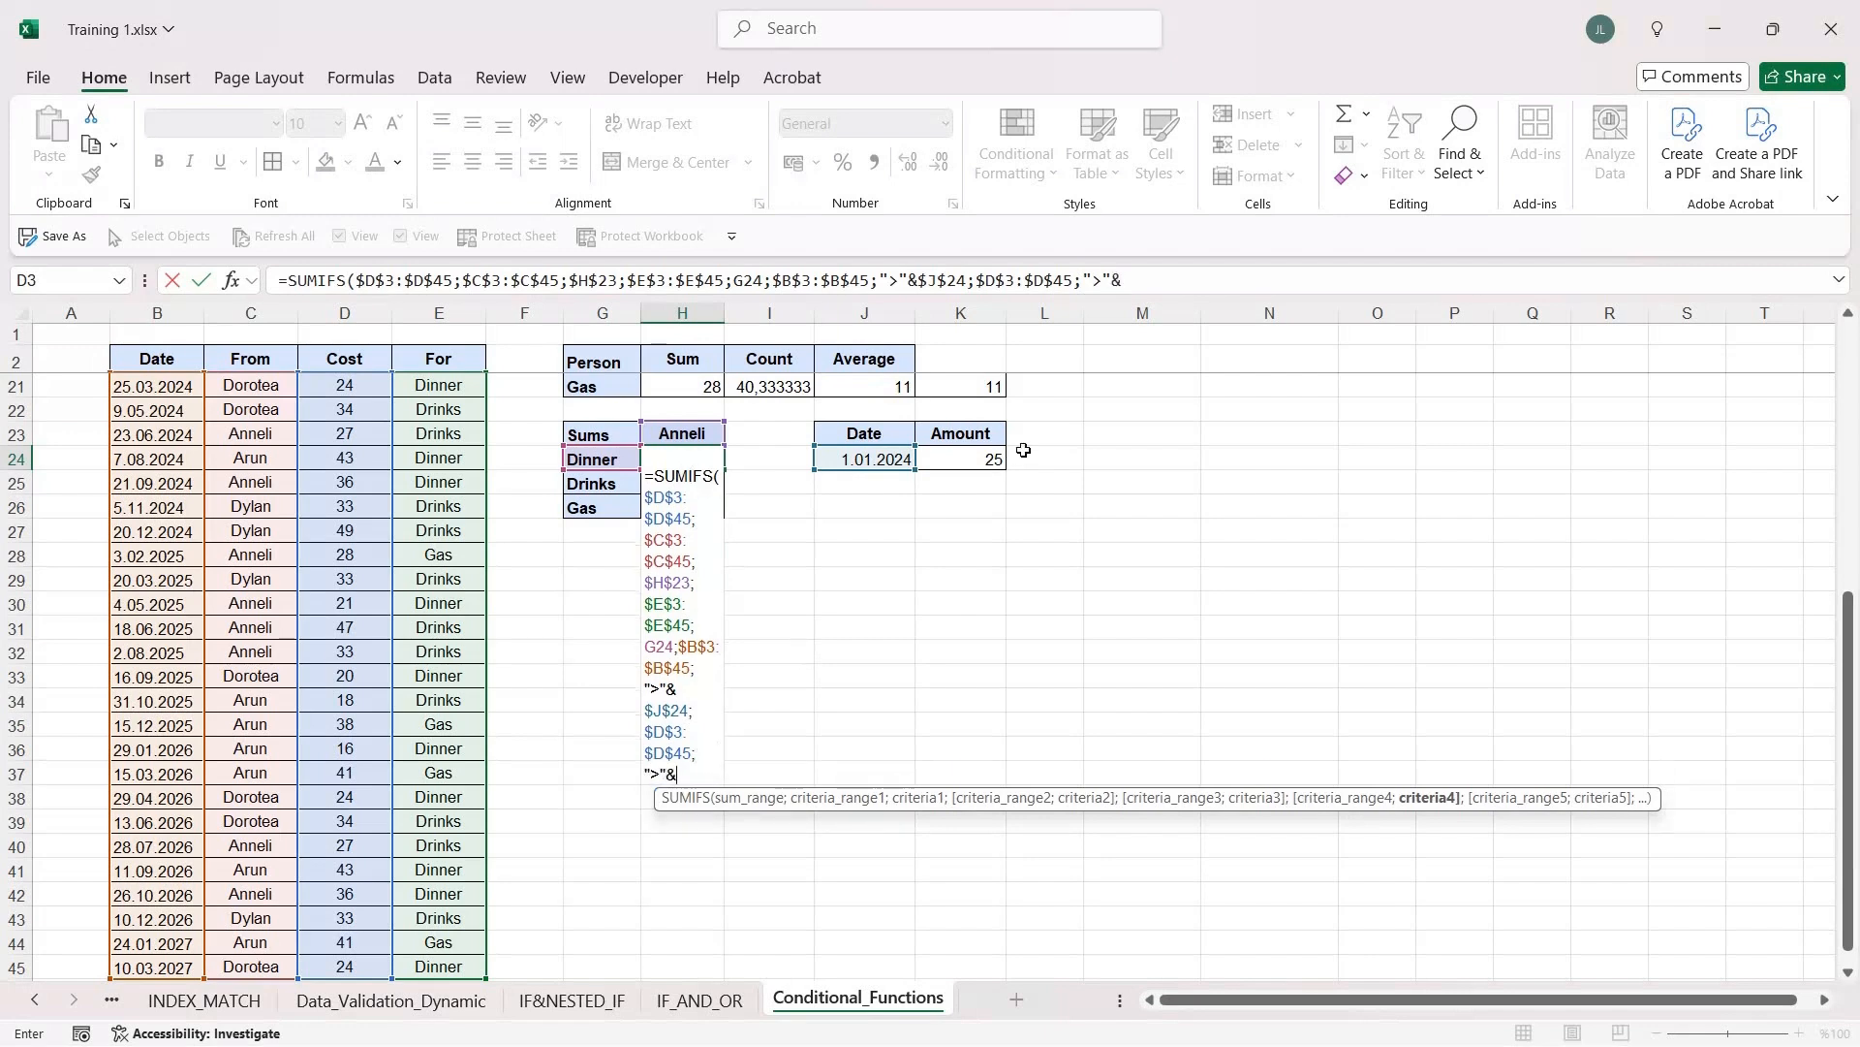
pyautogui.click(975, 458)
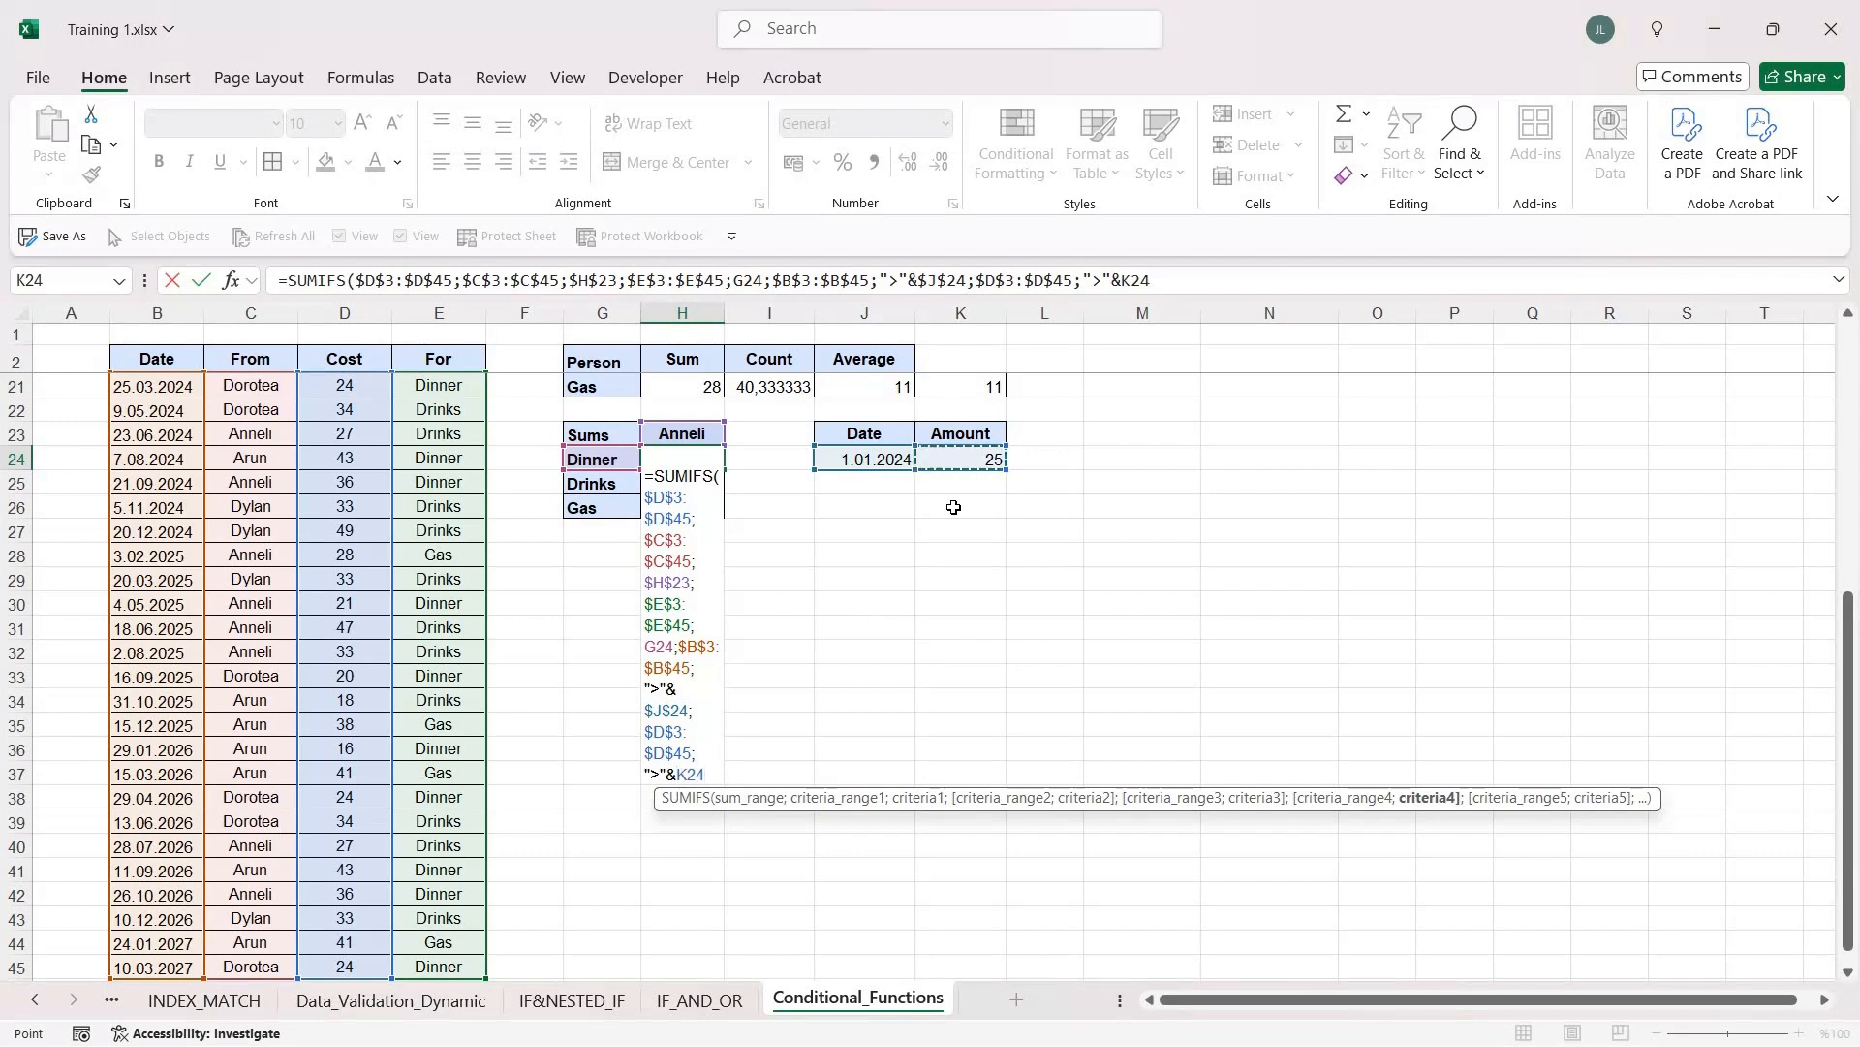
pyautogui.press('F4')
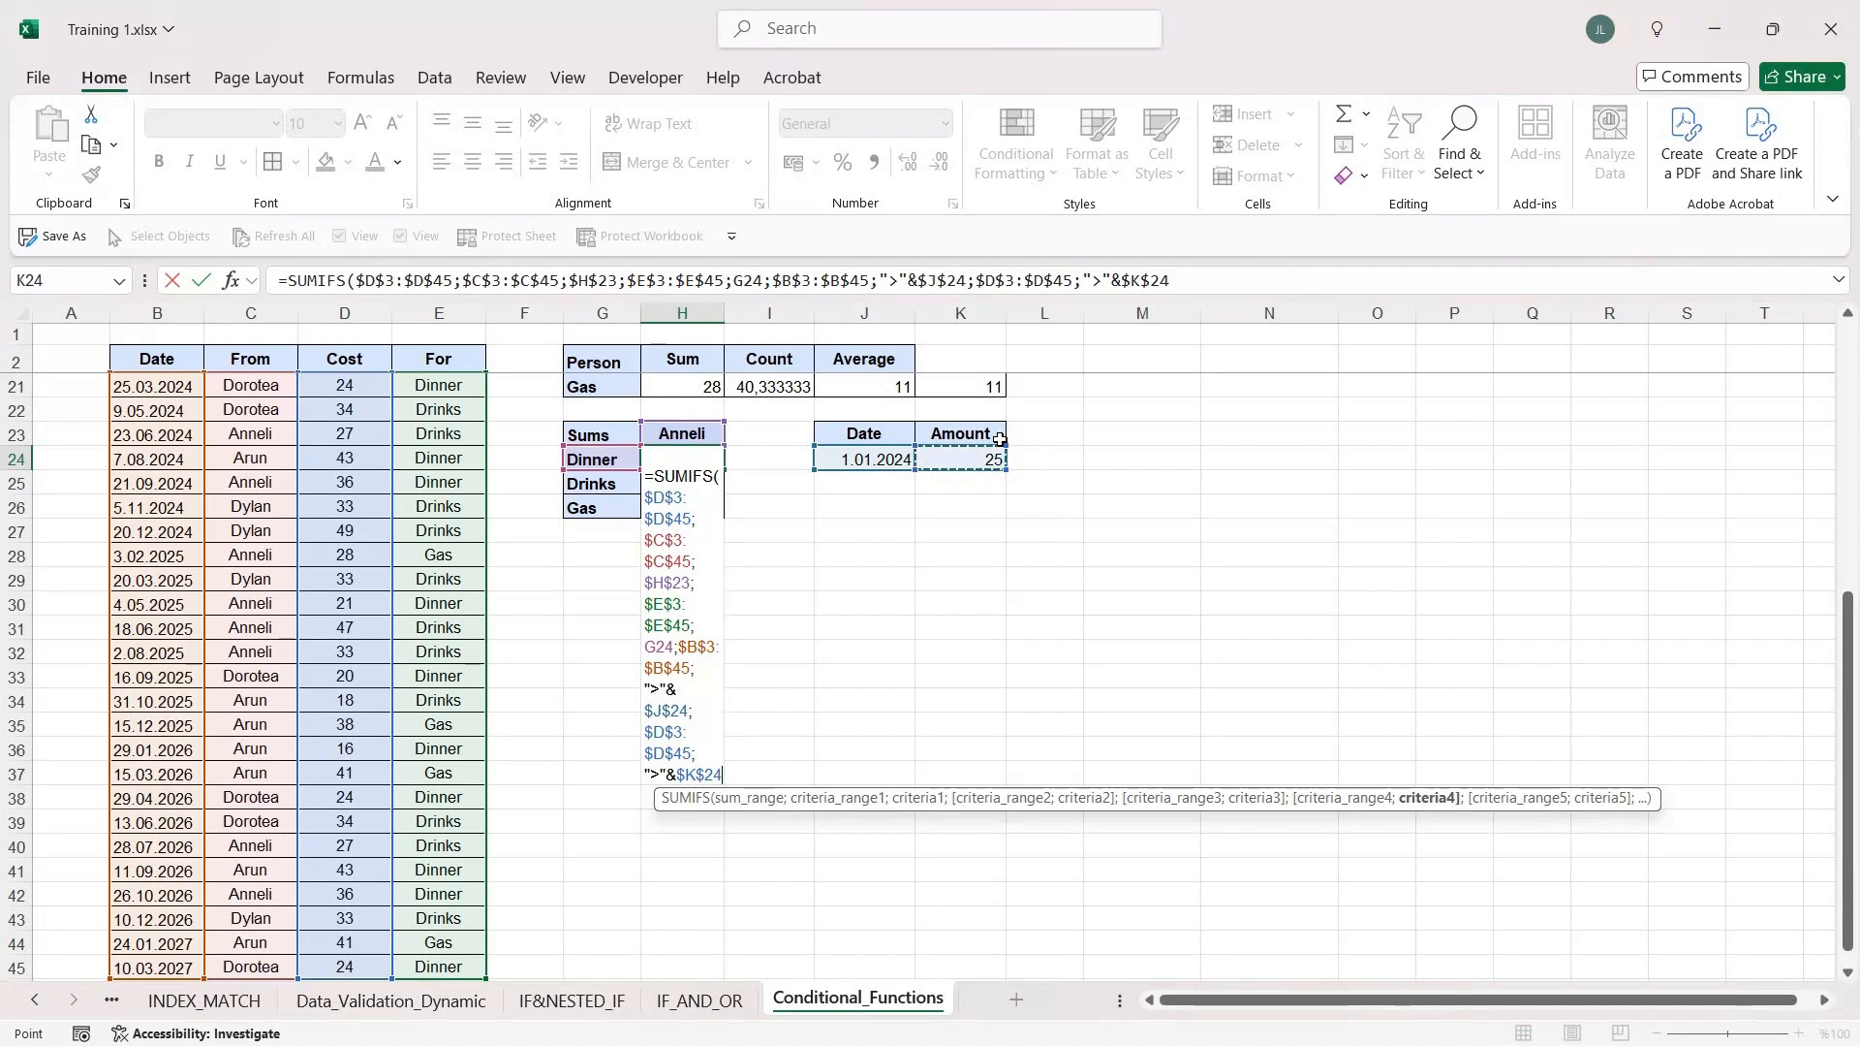
pyautogui.write(')')
pyautogui.press('Return')
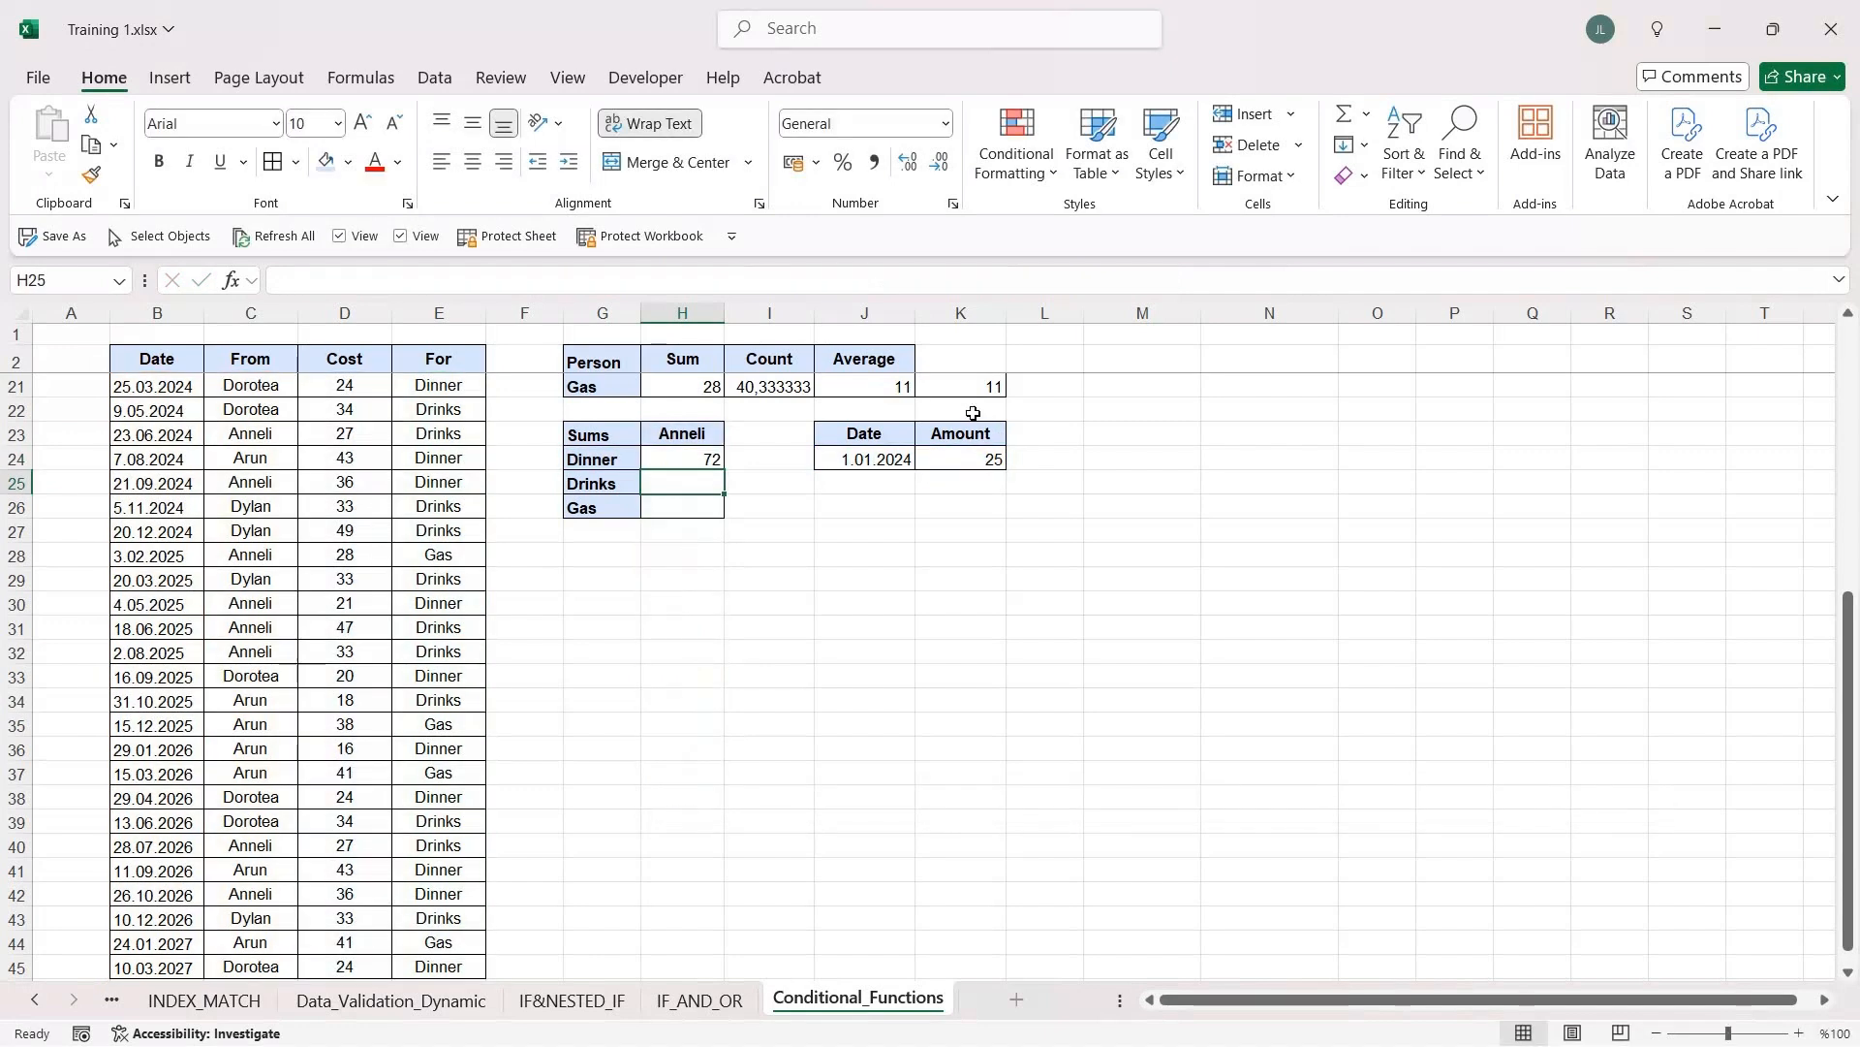
# Step: Examine each range and criterion argument of the SUMIFS formula in H24 without changing it
pyautogui.click(712, 462)
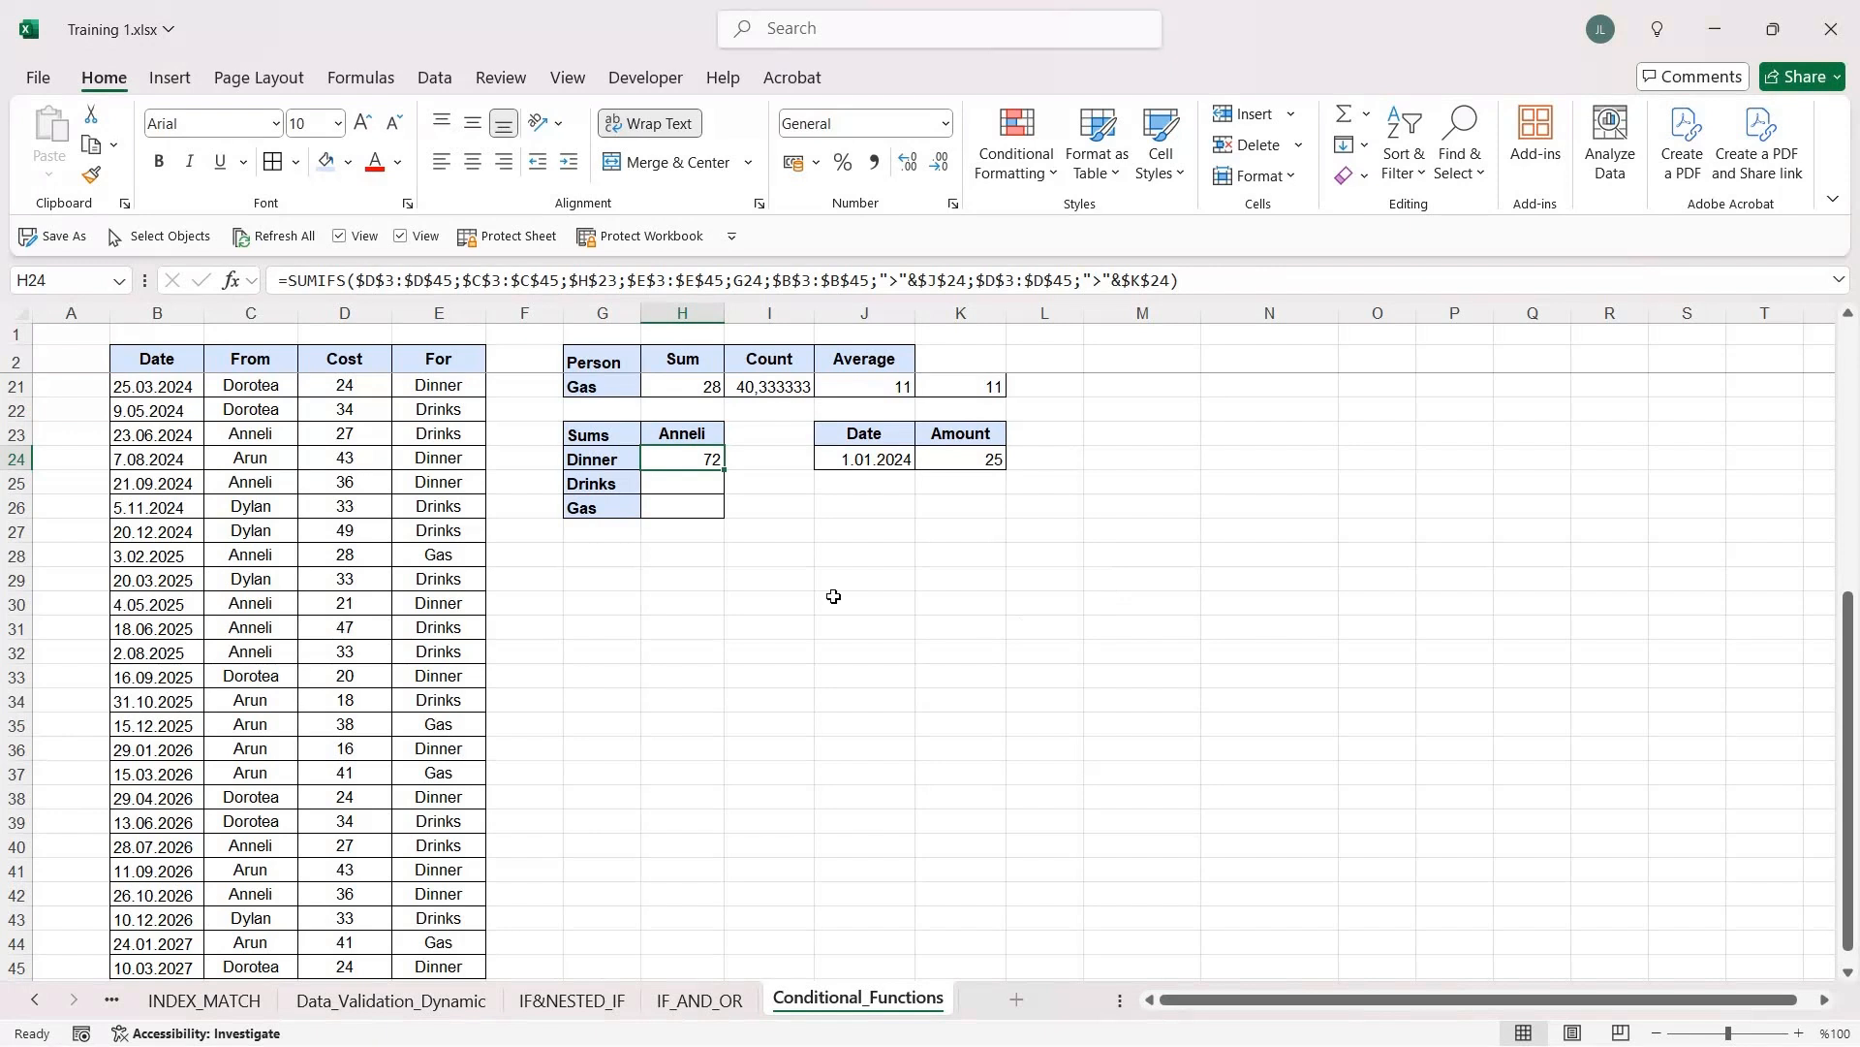
pyautogui.click(793, 281)
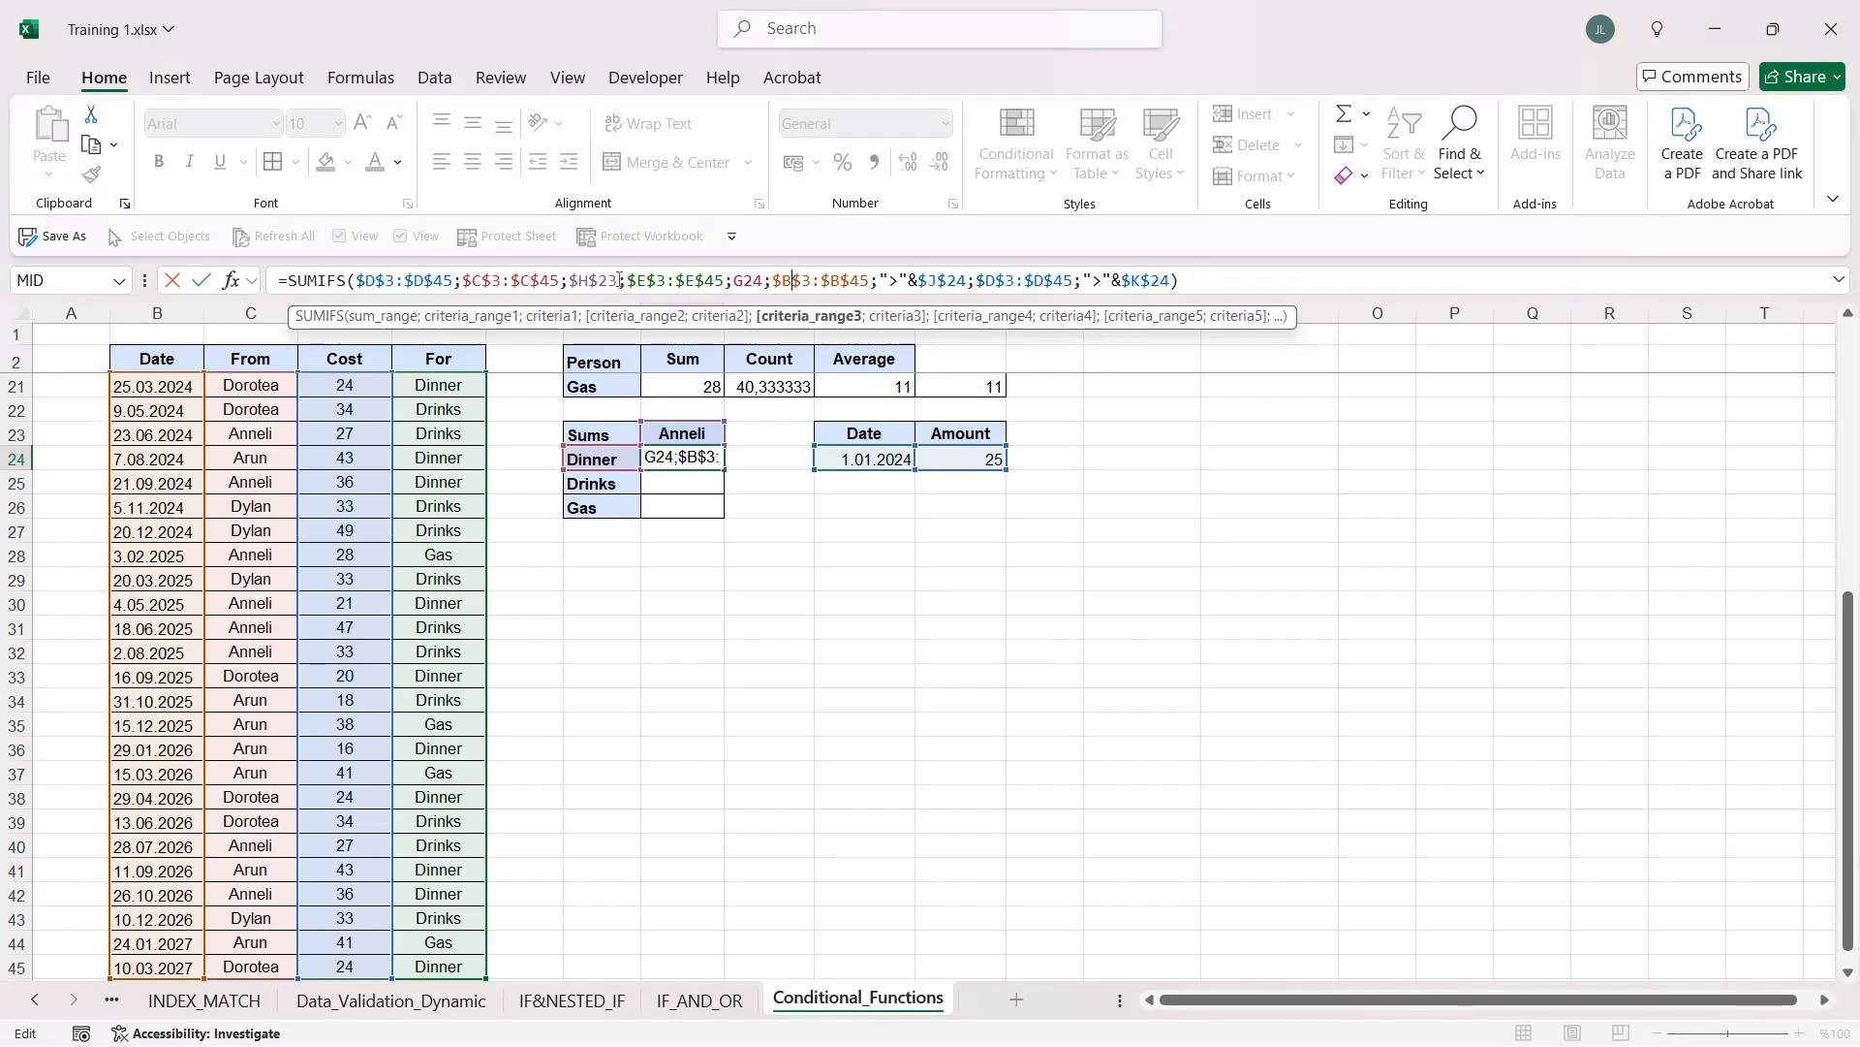
pyautogui.click(405, 276)
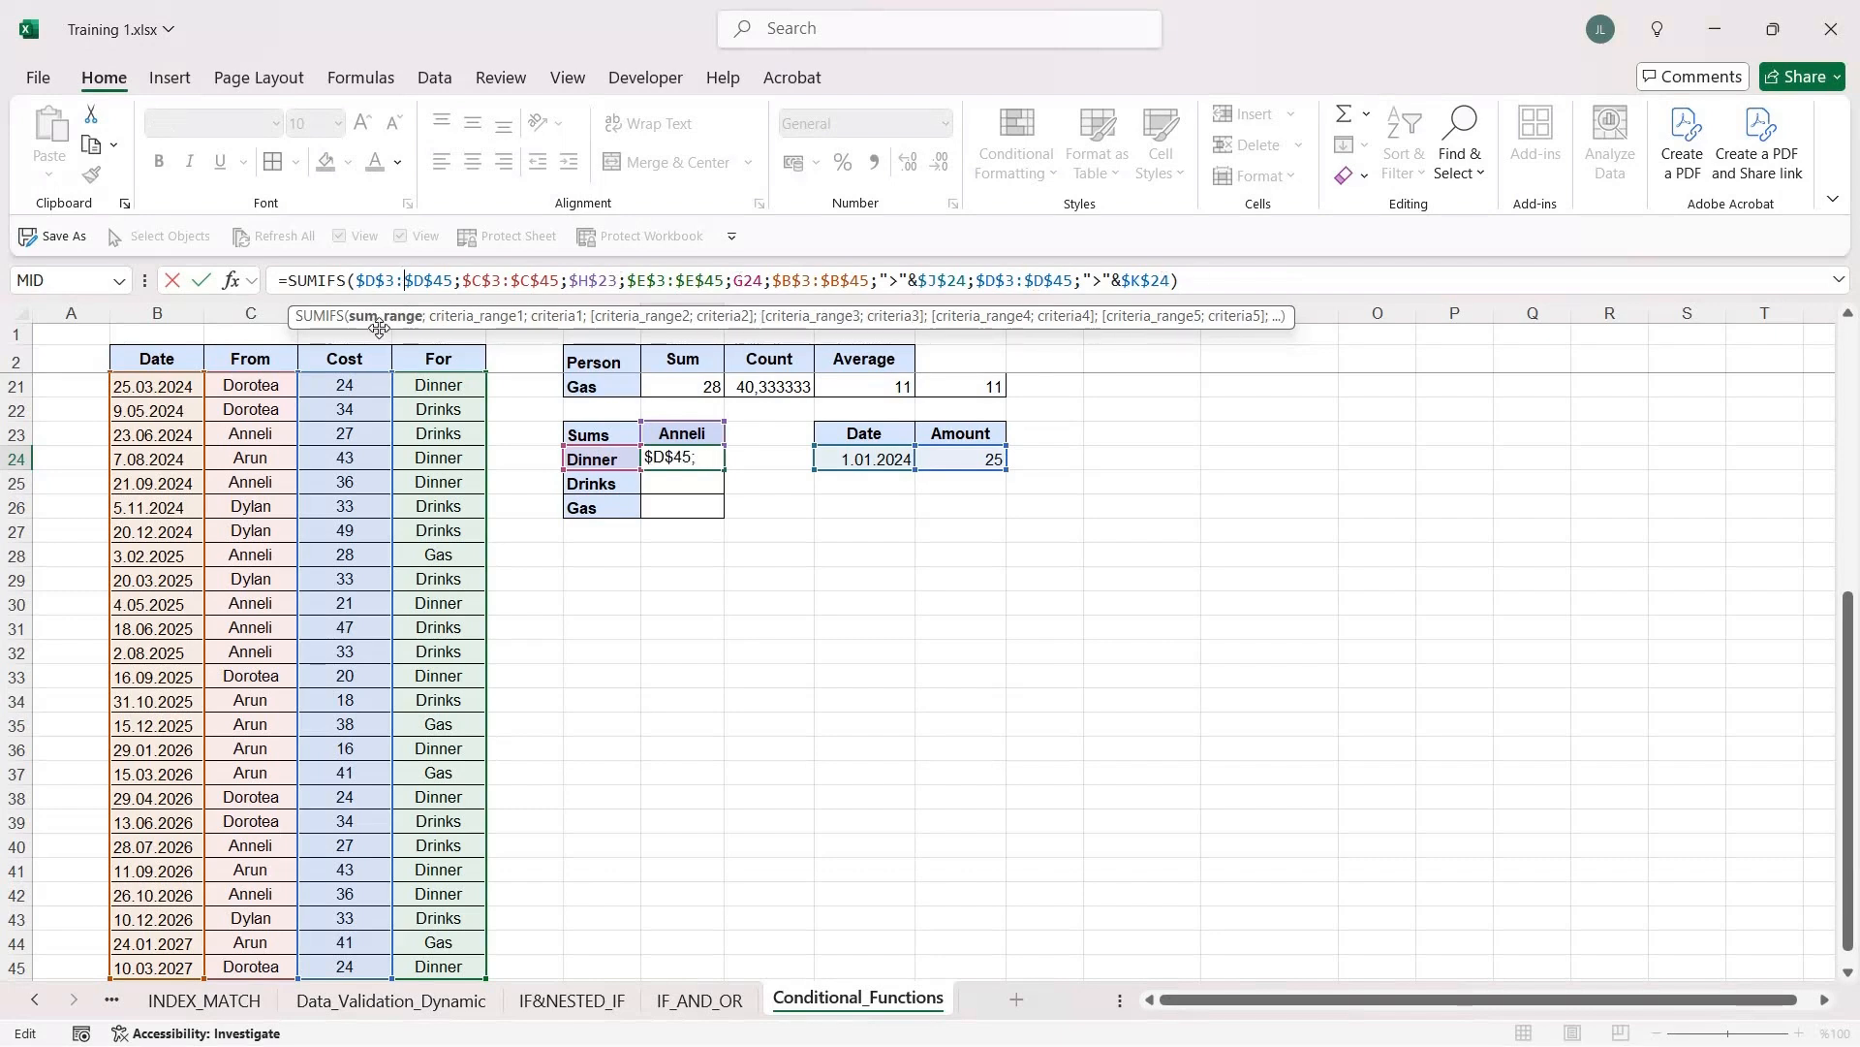
pyautogui.click(505, 281)
pyautogui.click(582, 281)
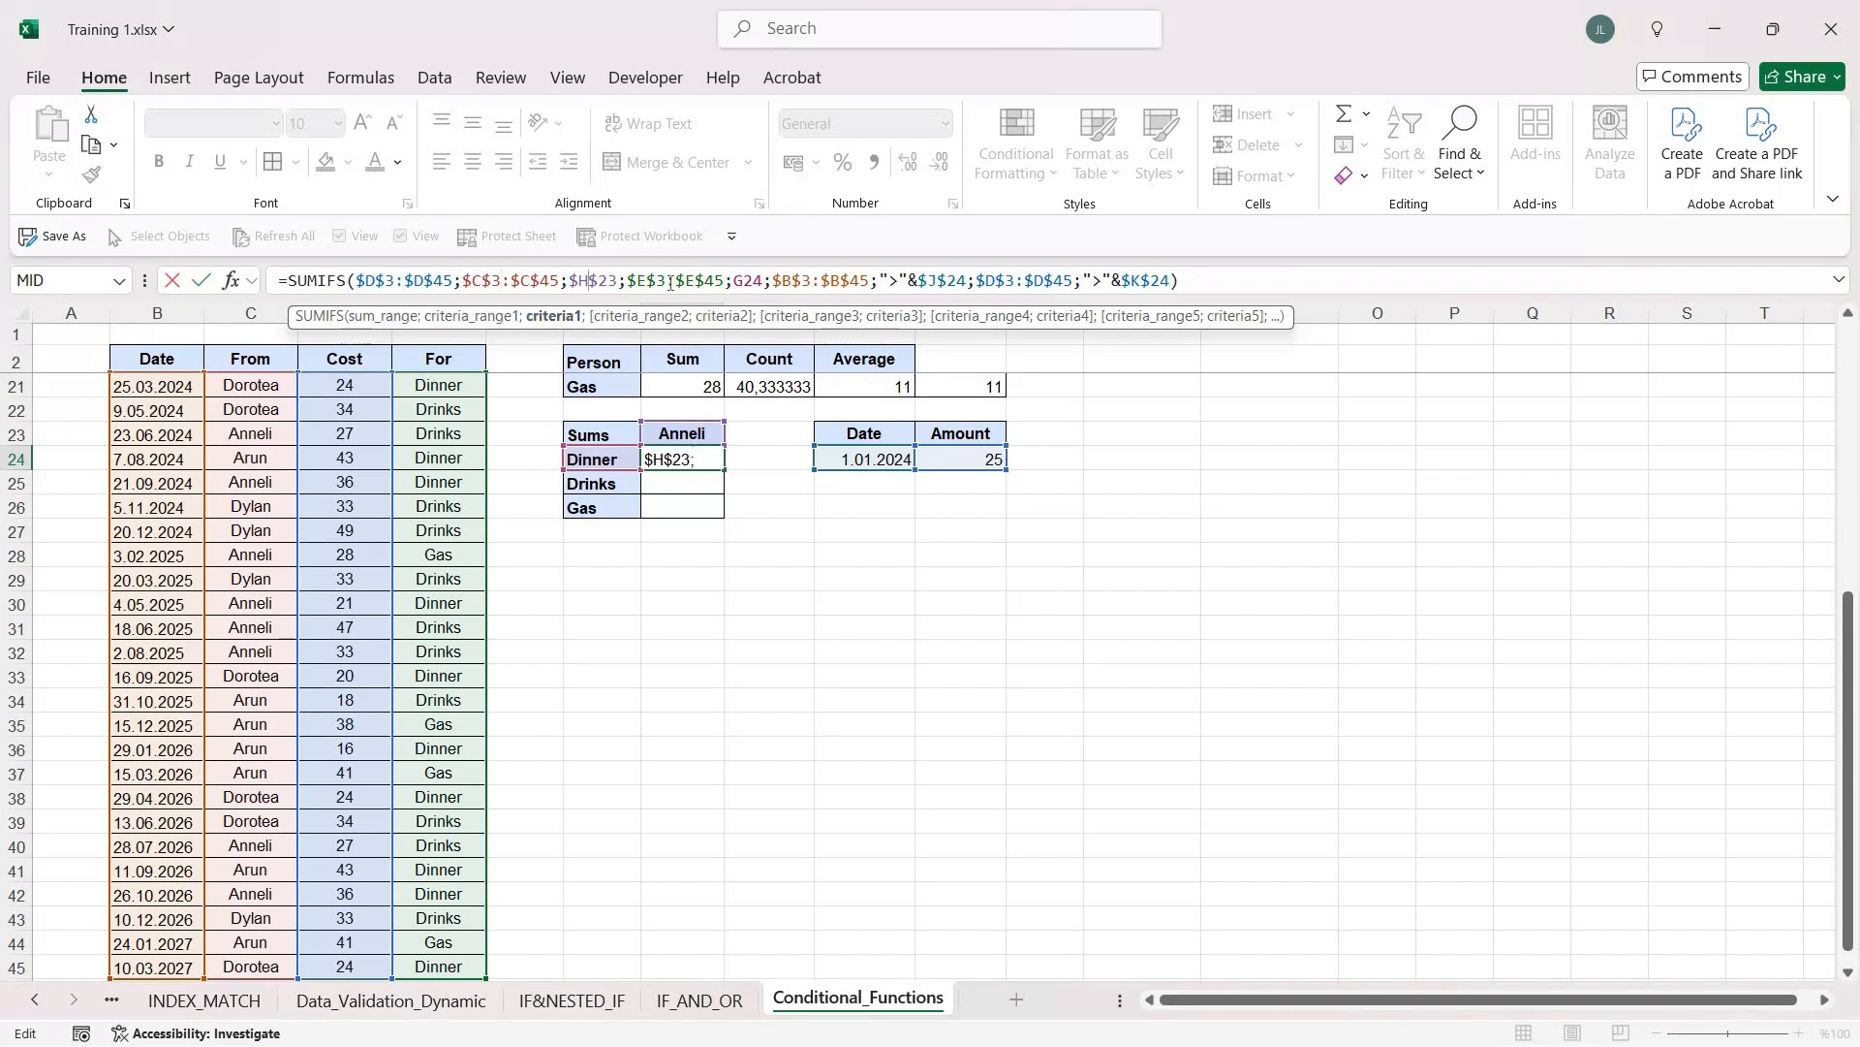
pyautogui.click(667, 280)
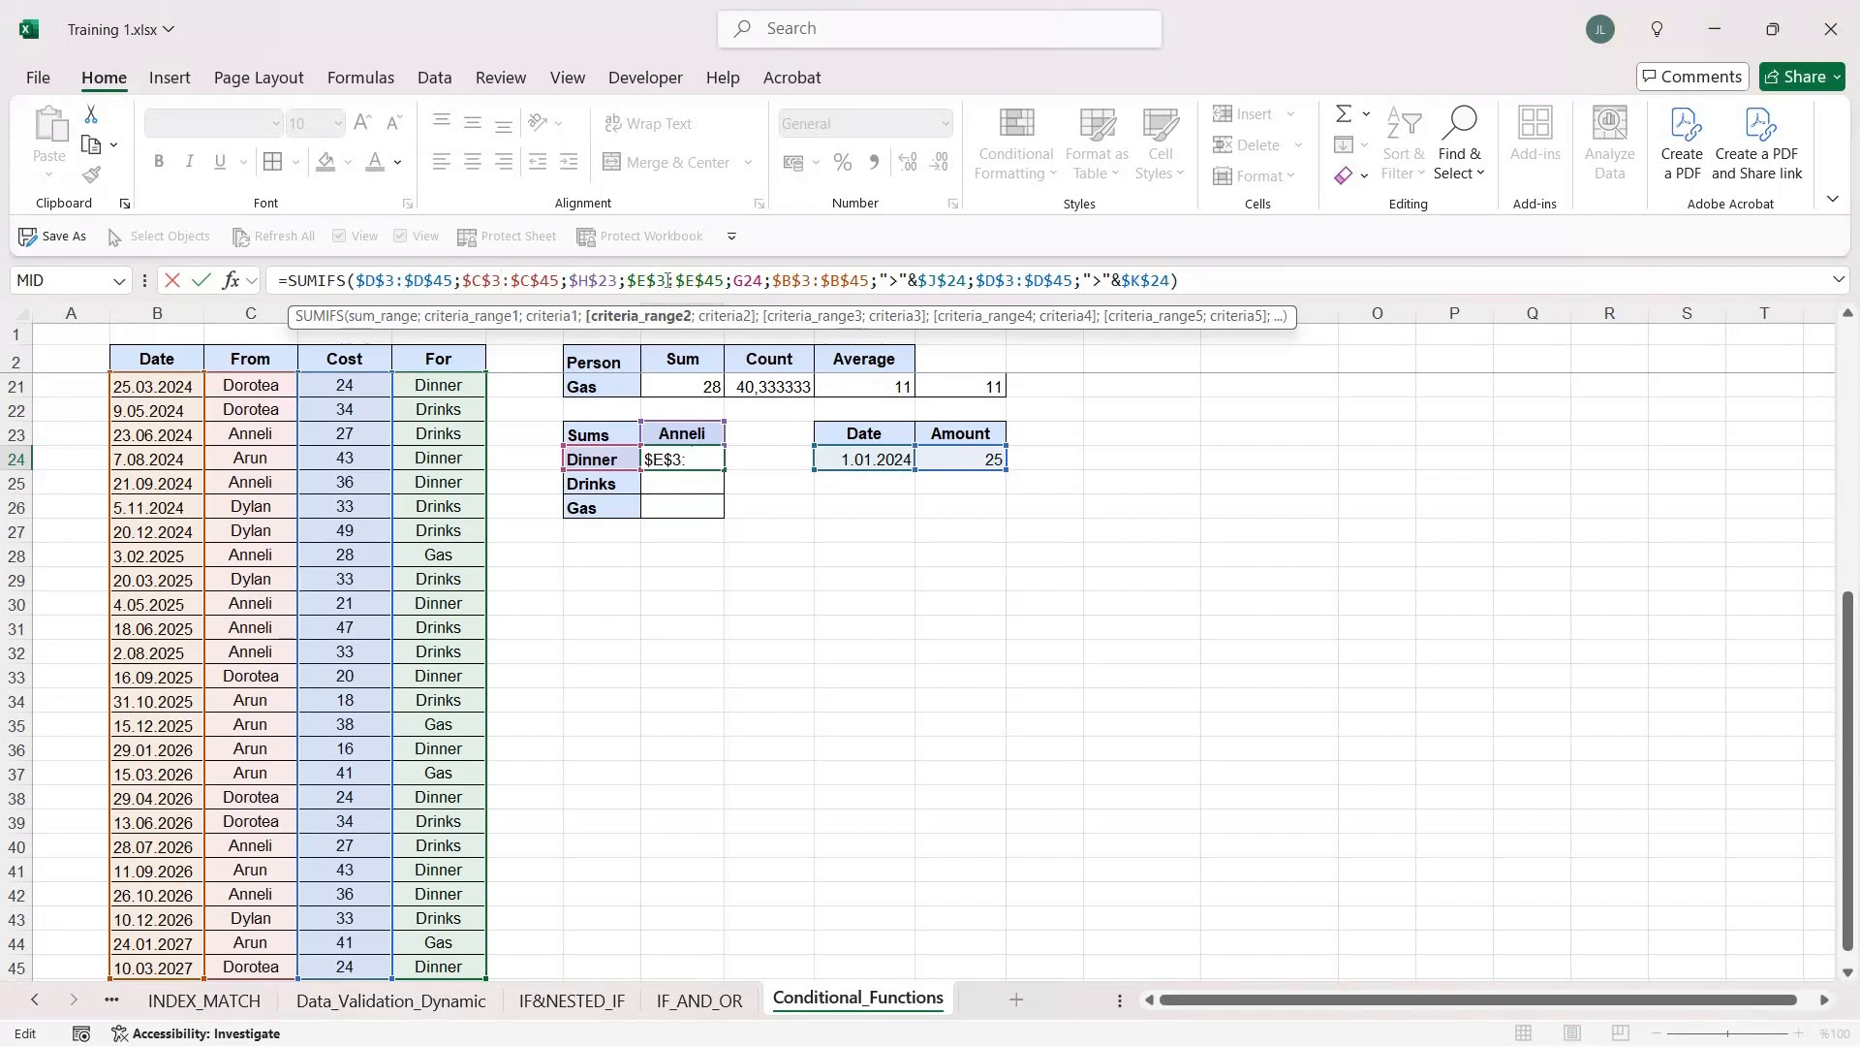
pyautogui.click(739, 280)
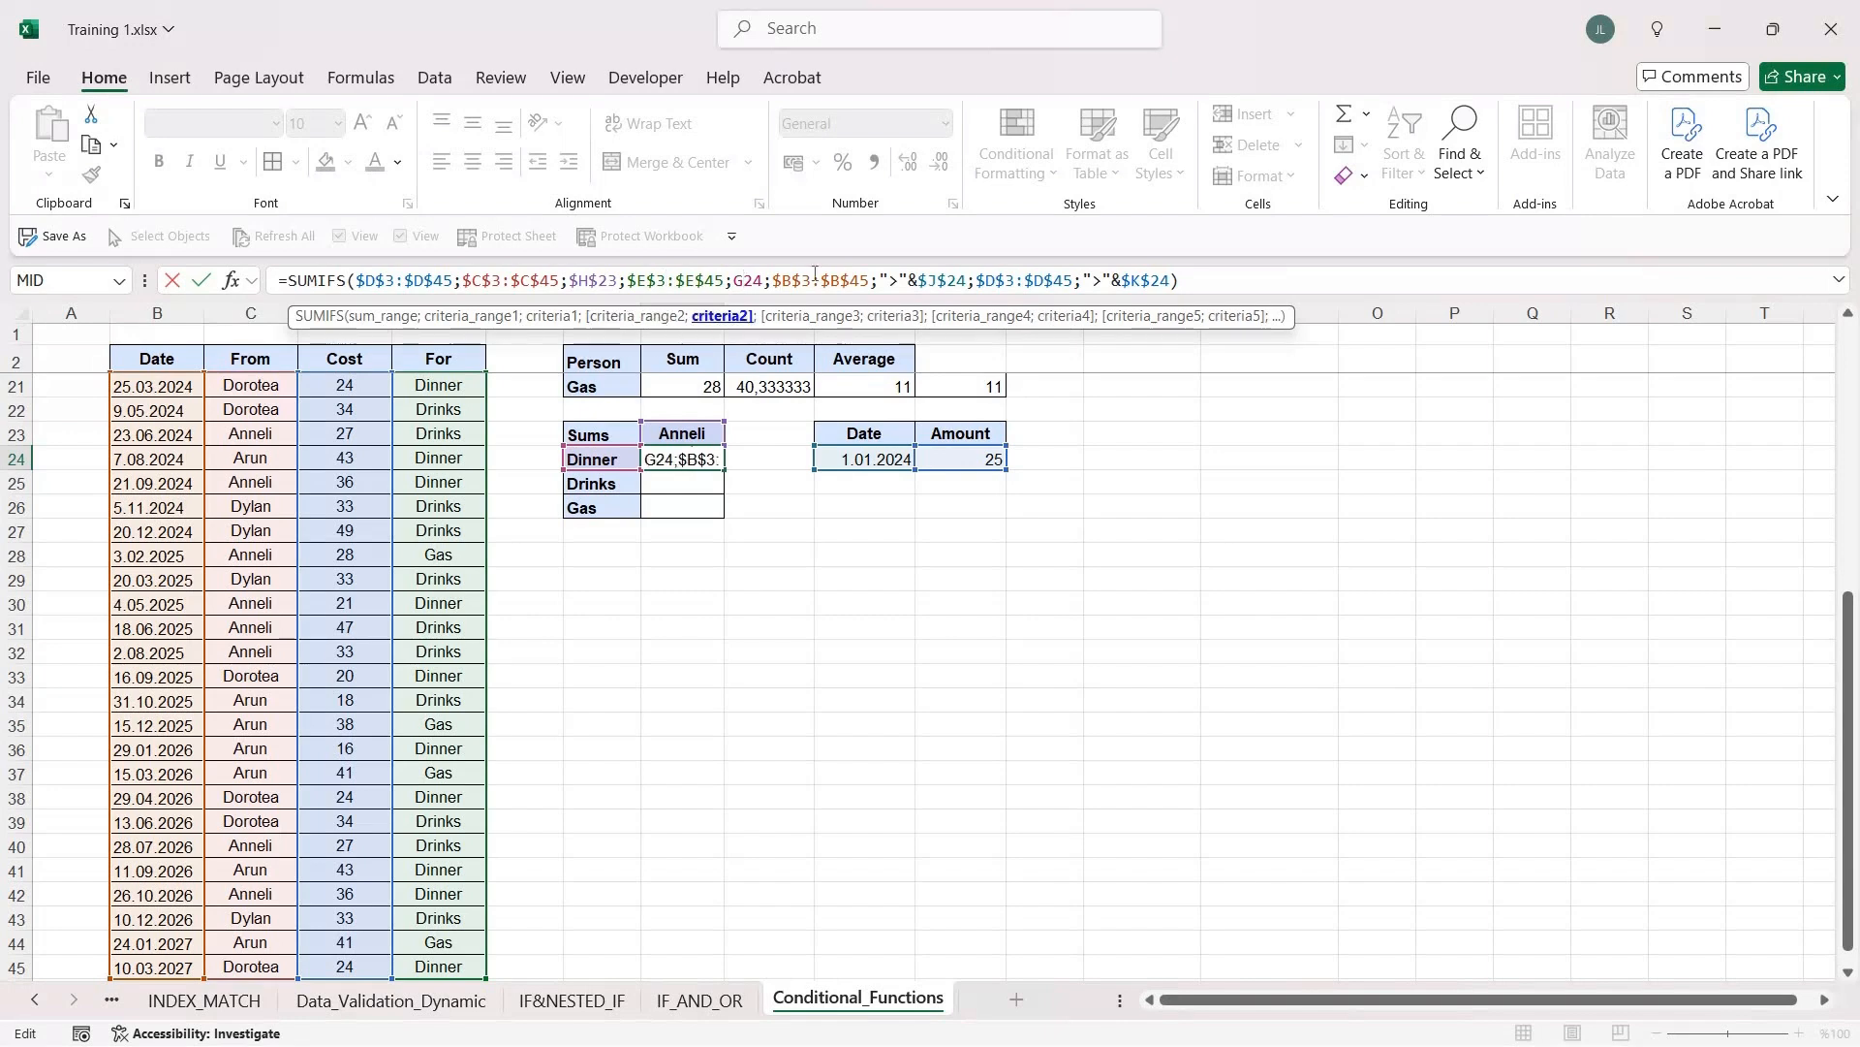
pyautogui.click(937, 280)
pyautogui.click(997, 280)
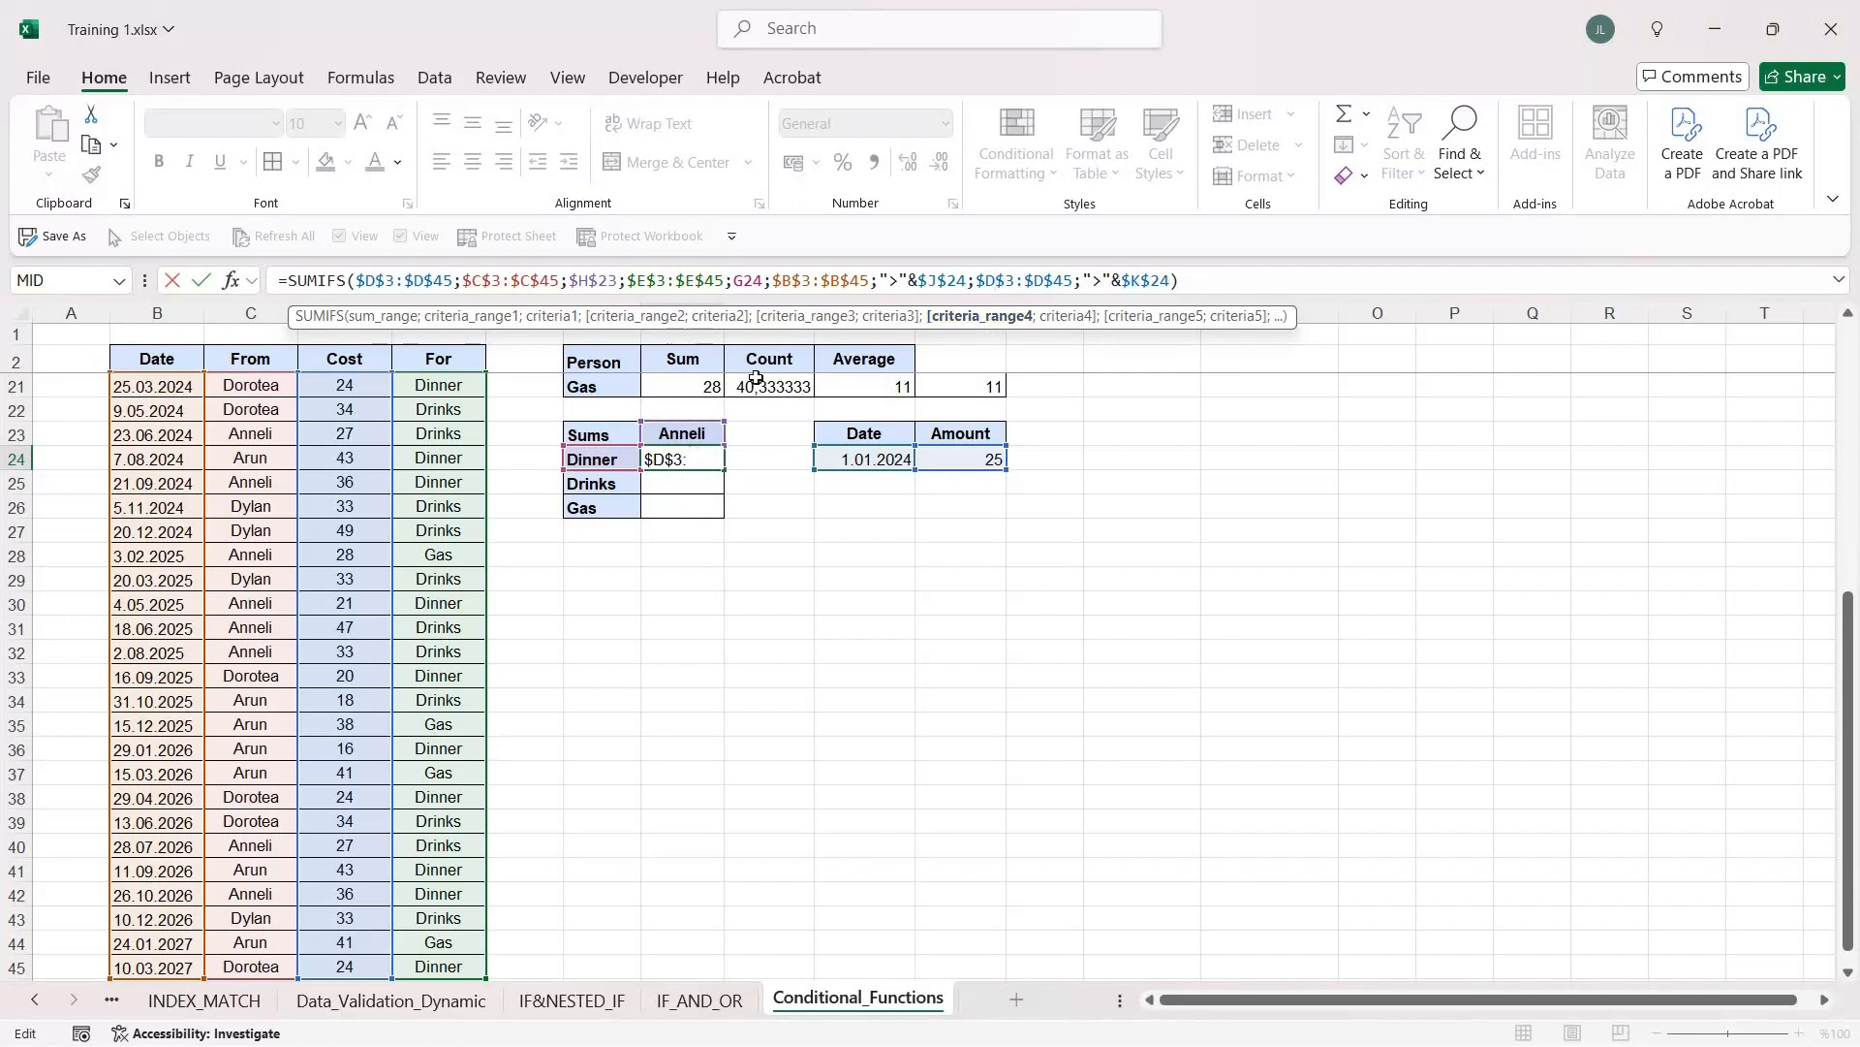
pyautogui.press('Escape')
# Step: Copy the SUMIFS formula from H24 into the Drinks and Gas rows, H25:H26, using Paste Special with All
pyautogui.hotkey('ctrl', 'c')
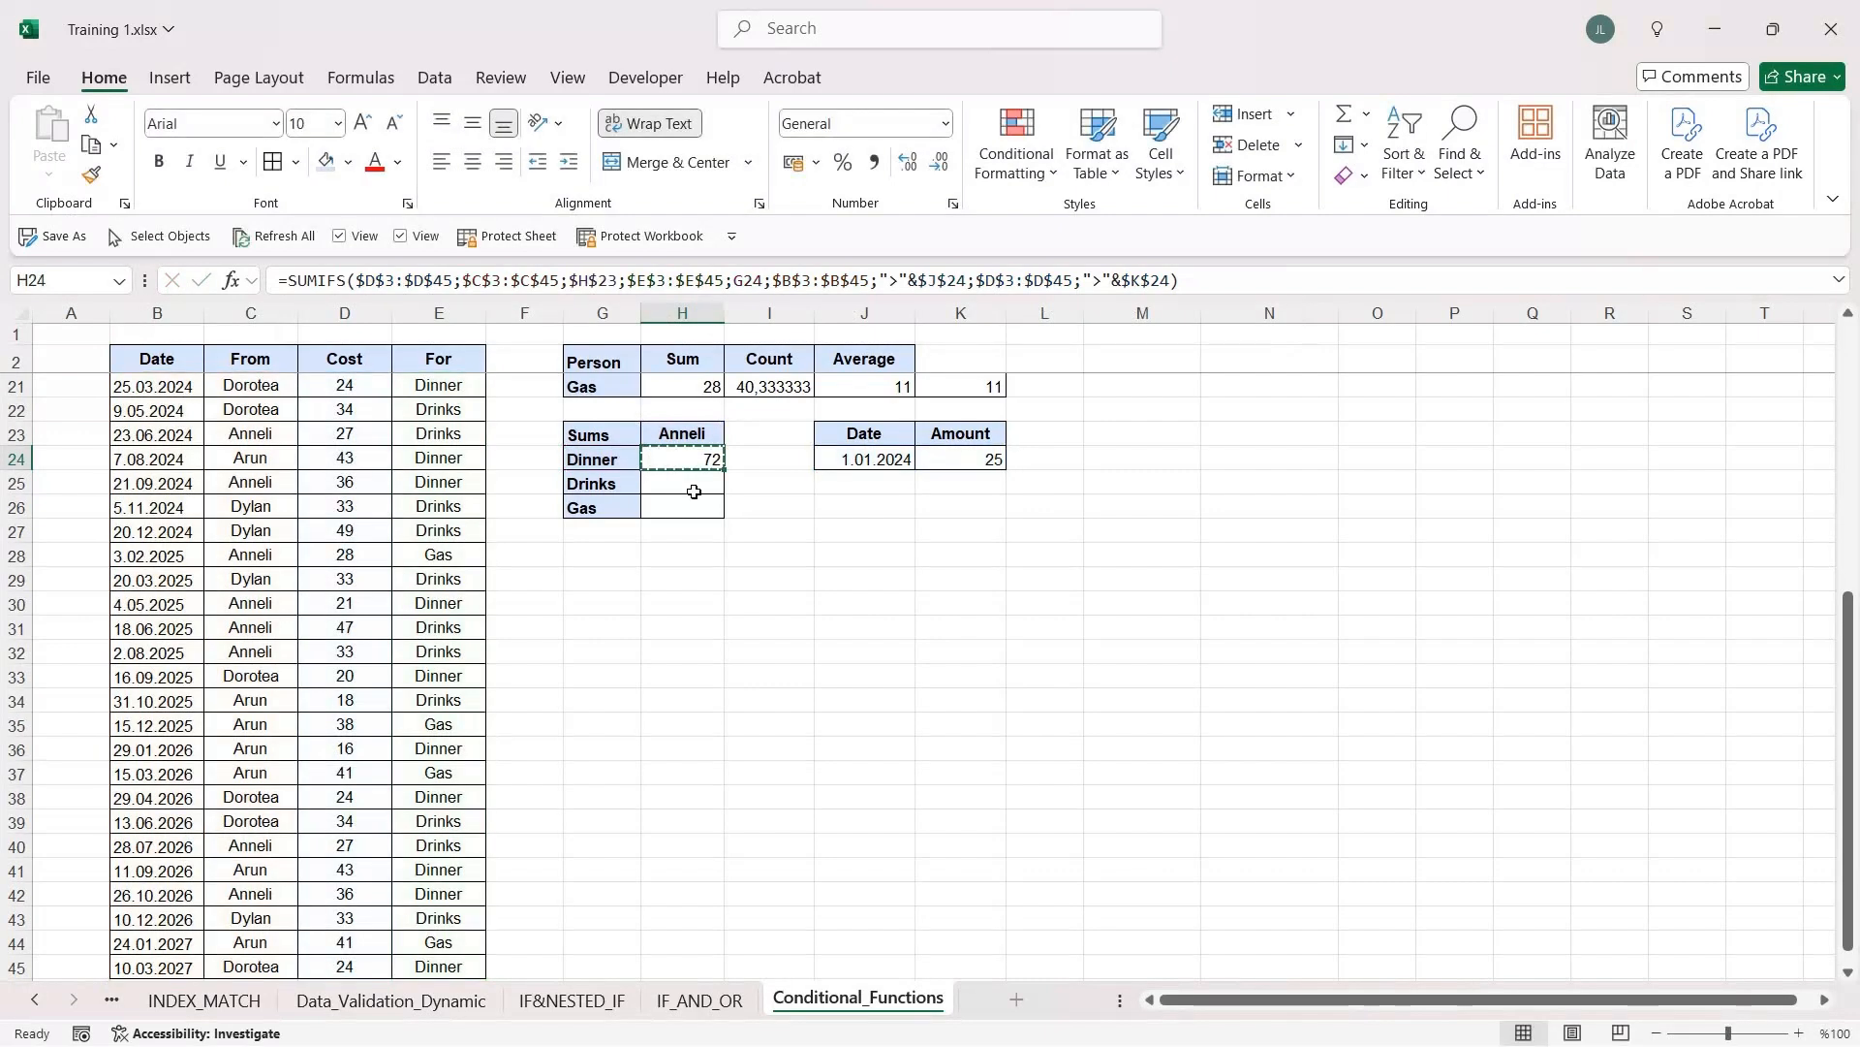
pyautogui.moveTo(694, 502); pyautogui.dragTo(667, 479)
pyautogui.hotkey('ctrl', 'alt', 'v')
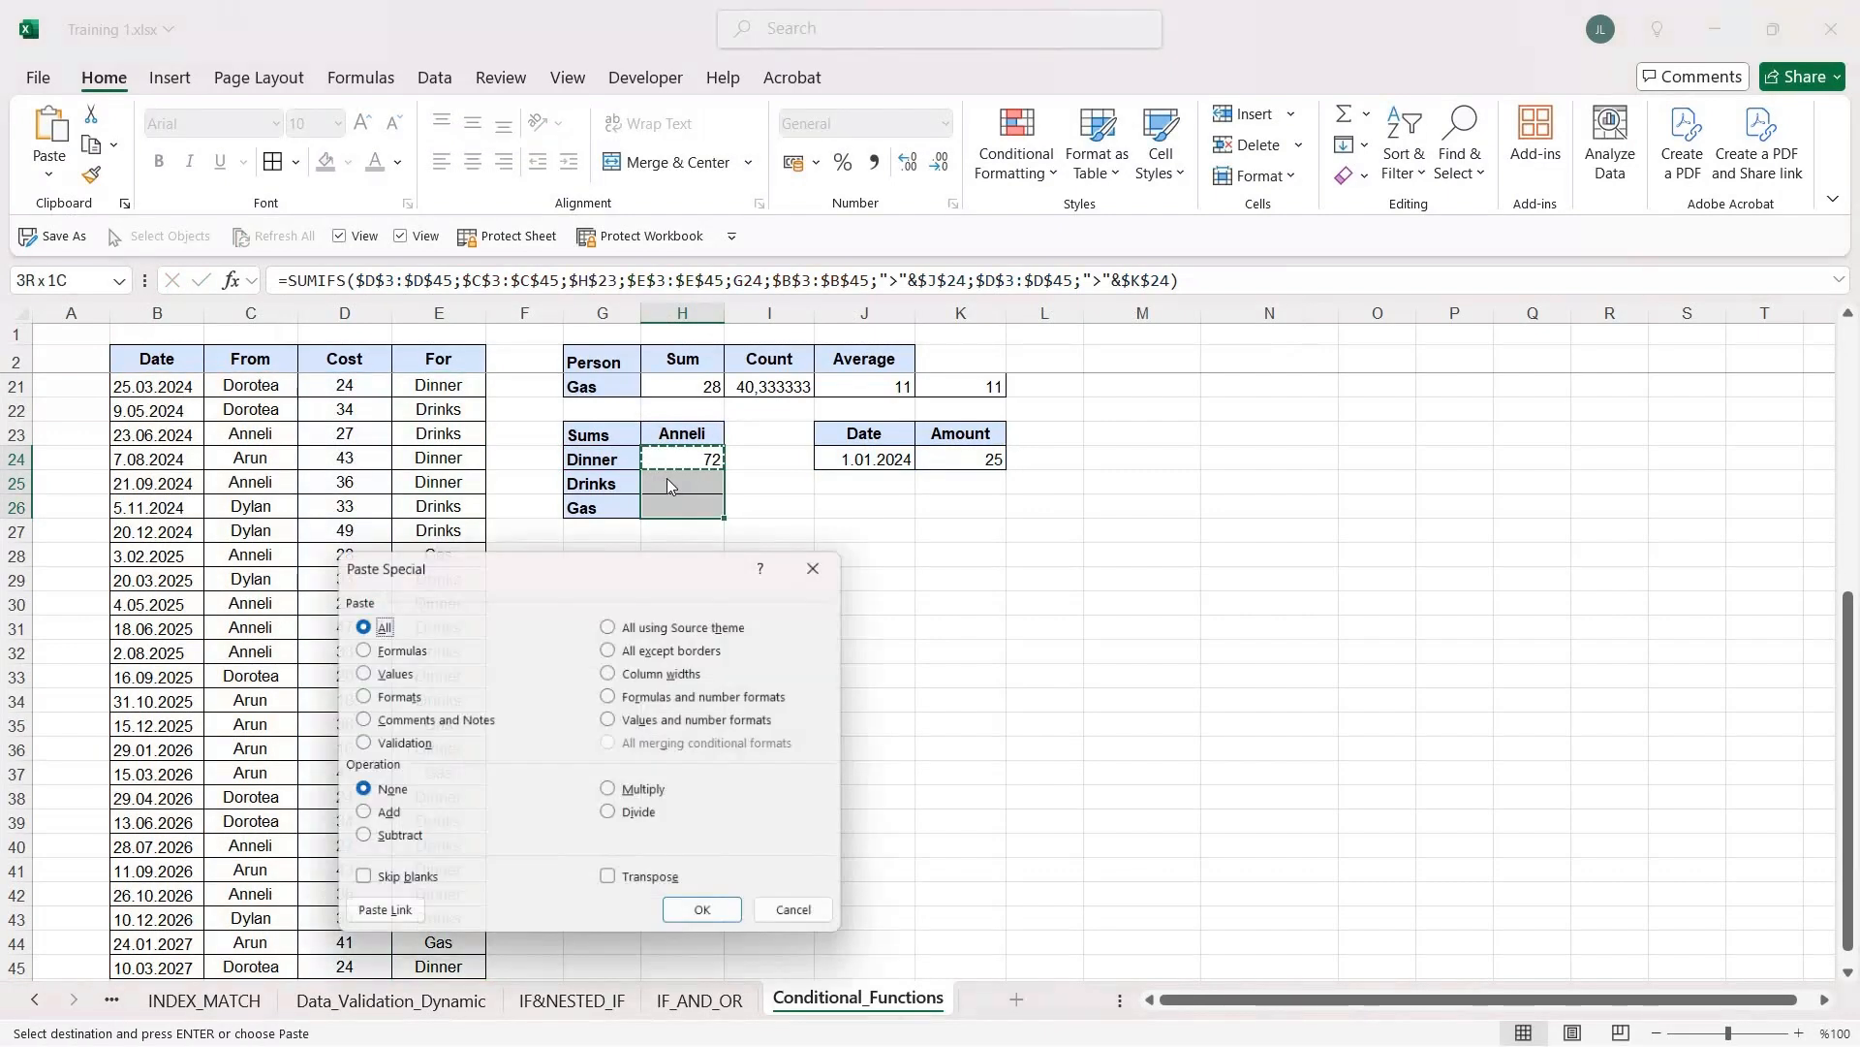
pyautogui.press('Return')
pyautogui.press('Escape')
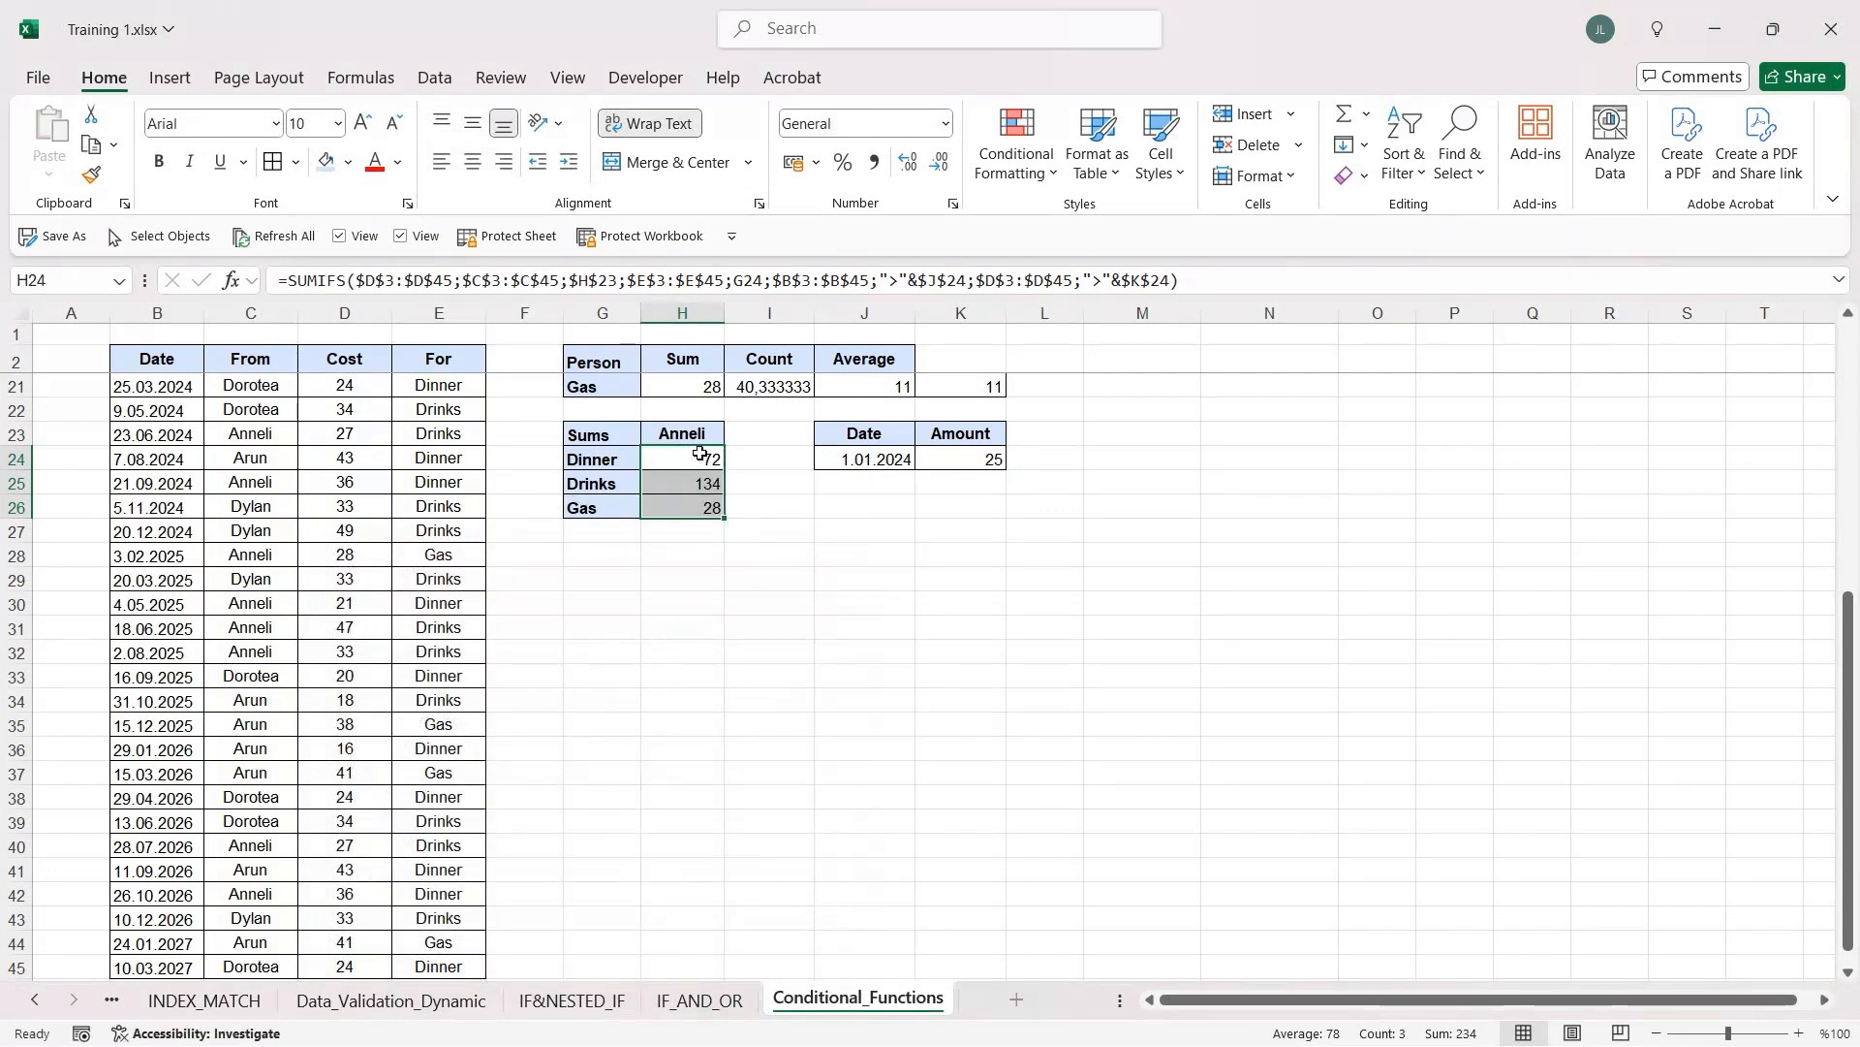
pyautogui.click(700, 454)
pyautogui.moveTo(634, 459); pyautogui.dragTo(635, 510)
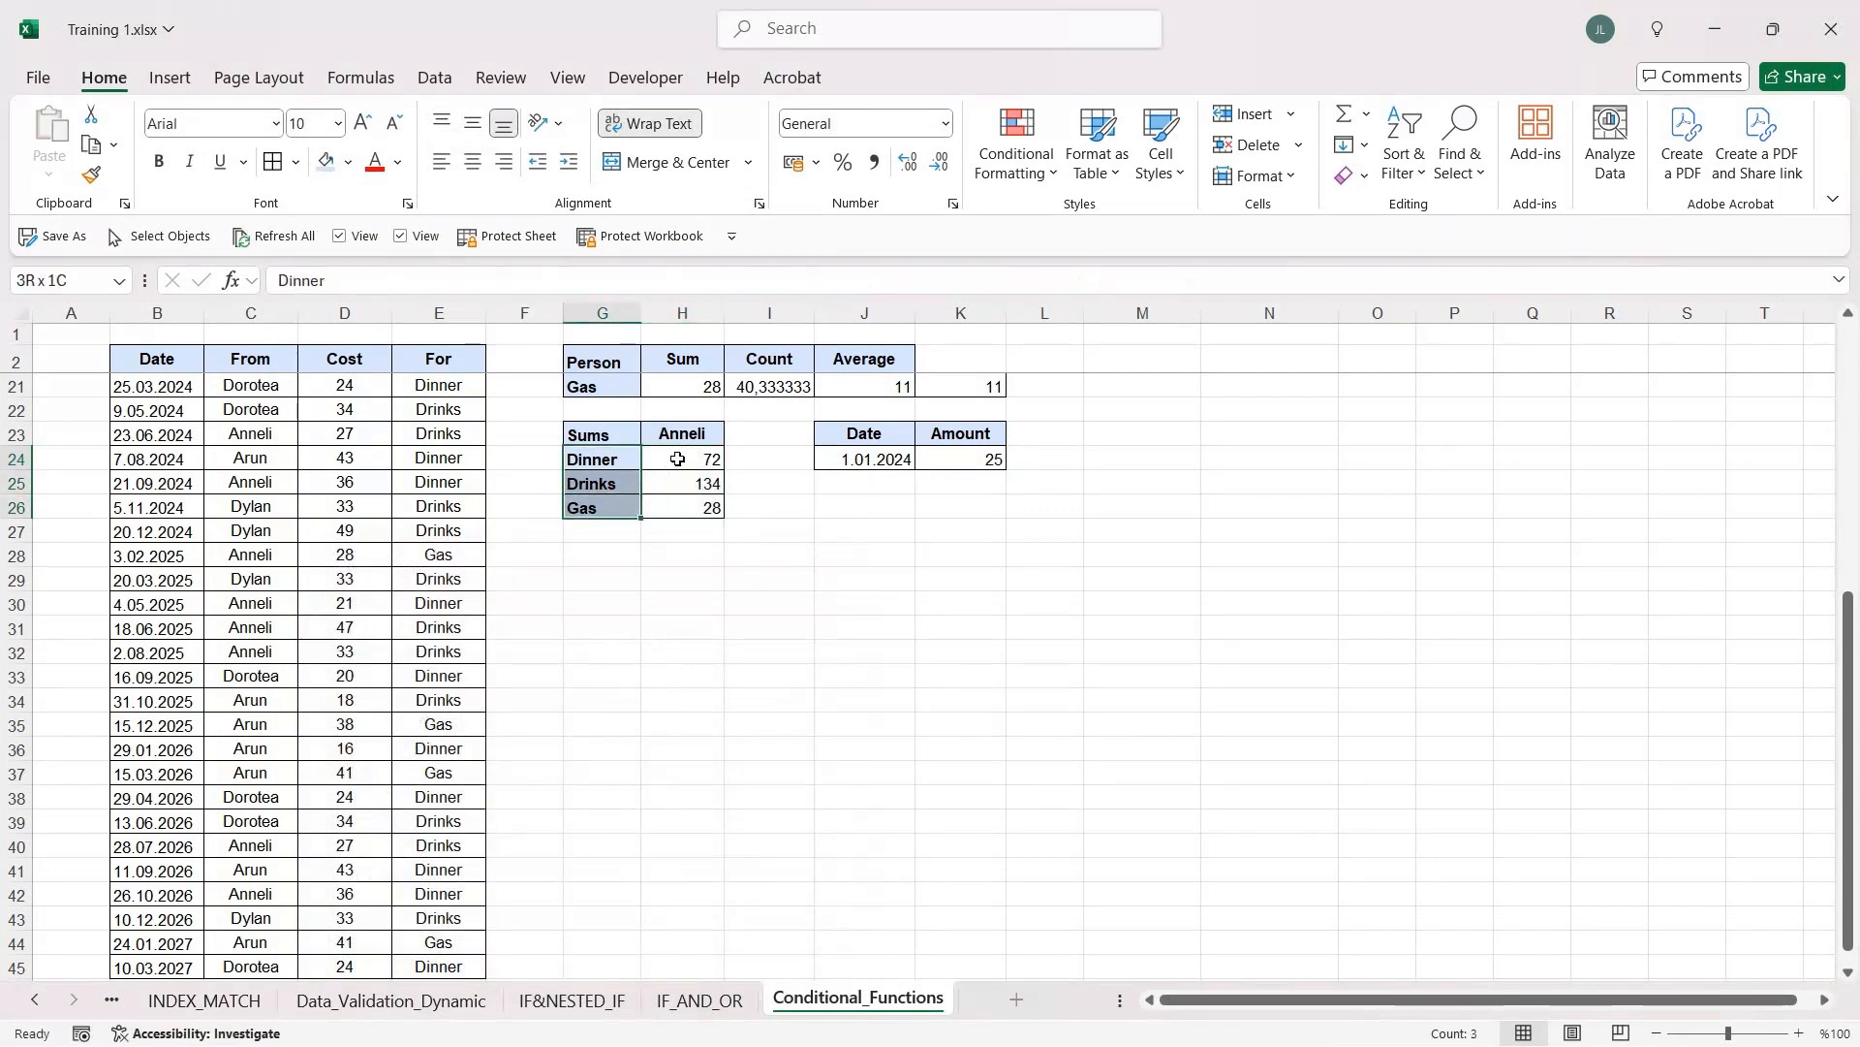
pyautogui.click(678, 458)
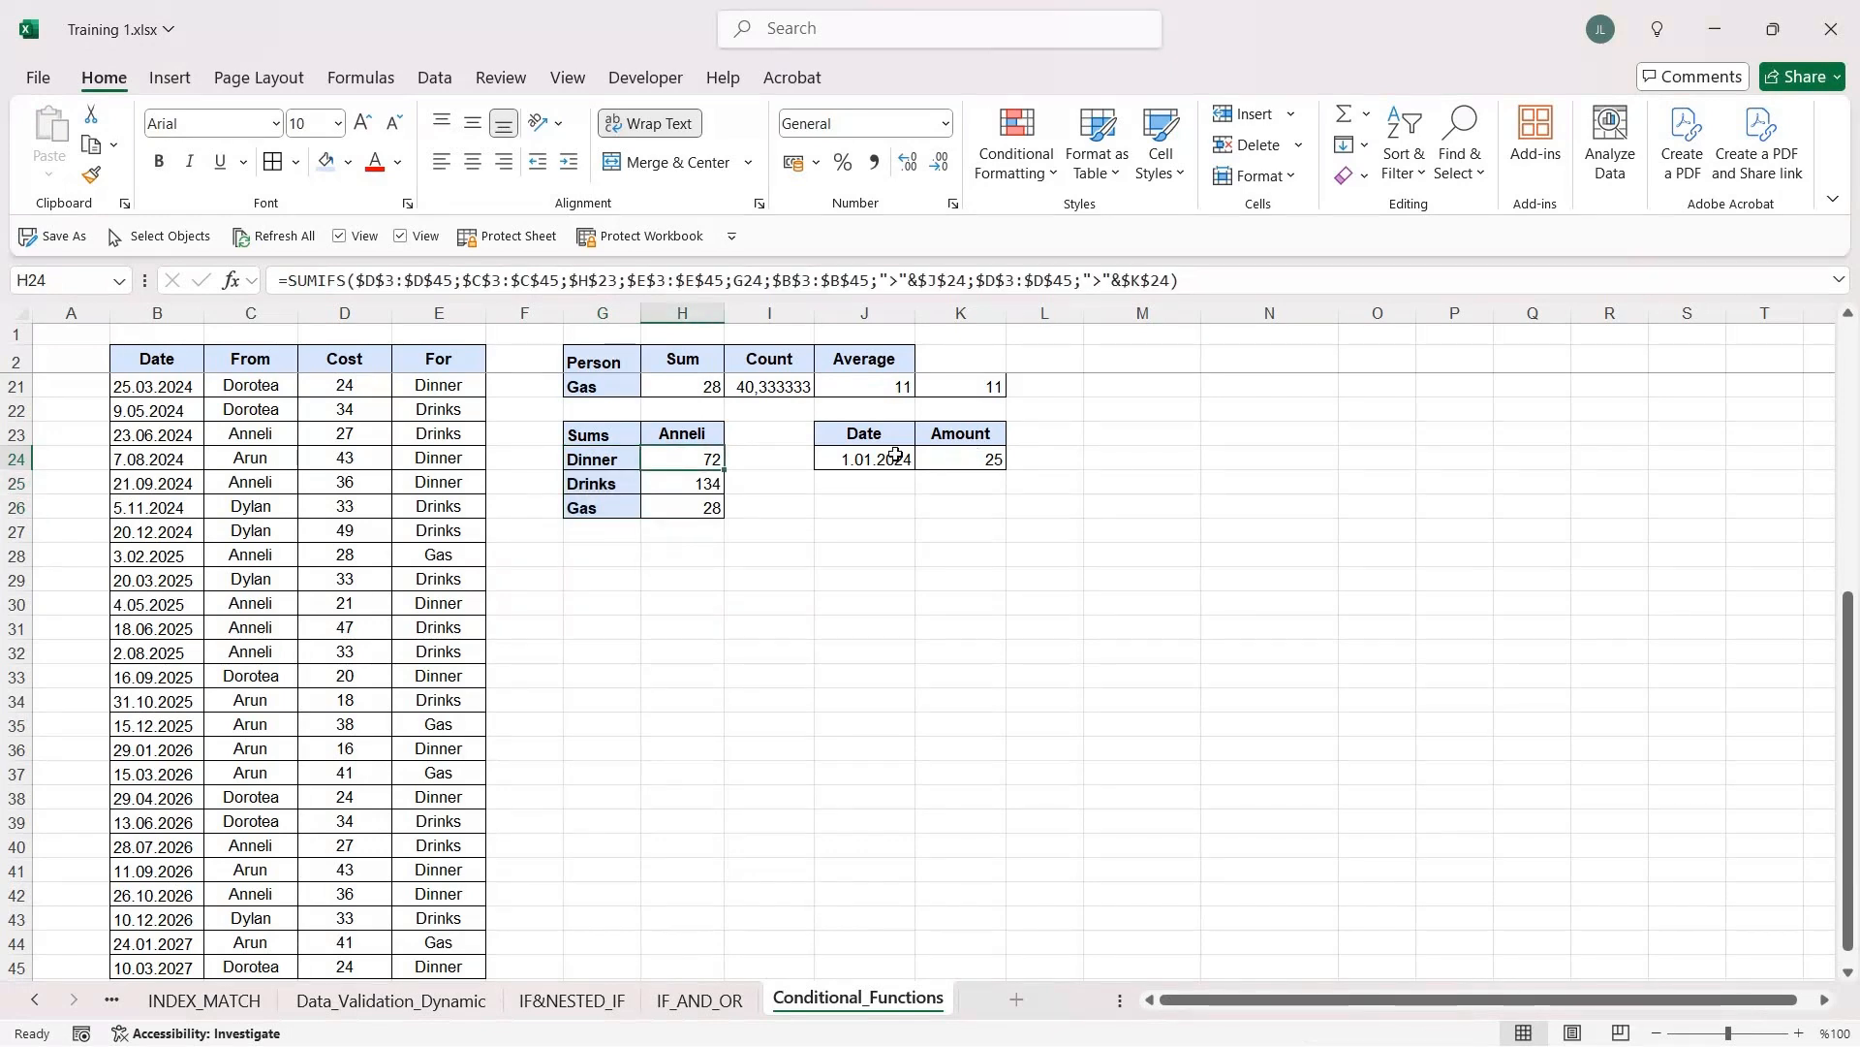
# Step: Add a List data validation to the person cell H23 with =$H$18:$K$18 as the source
pyautogui.scroll(2, 760, 525)
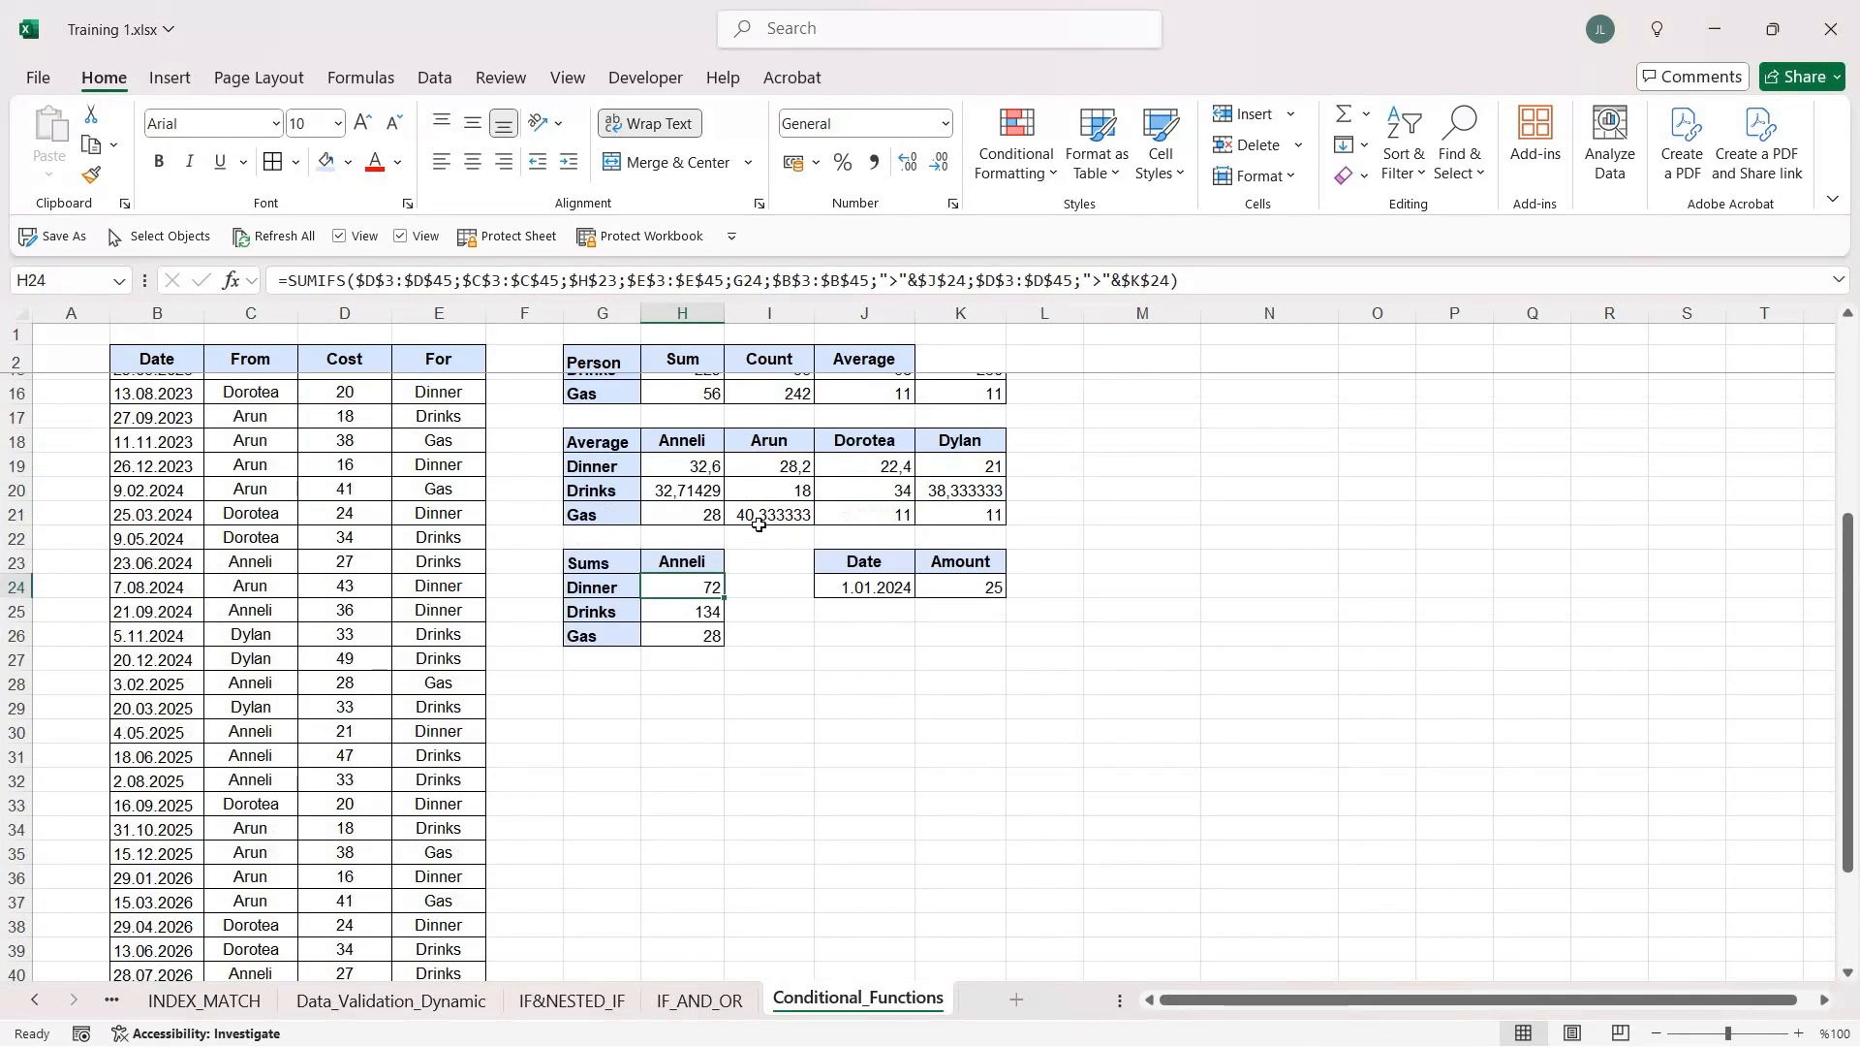
pyautogui.press('Up')
pyautogui.click(435, 77)
pyautogui.click(1268, 177)
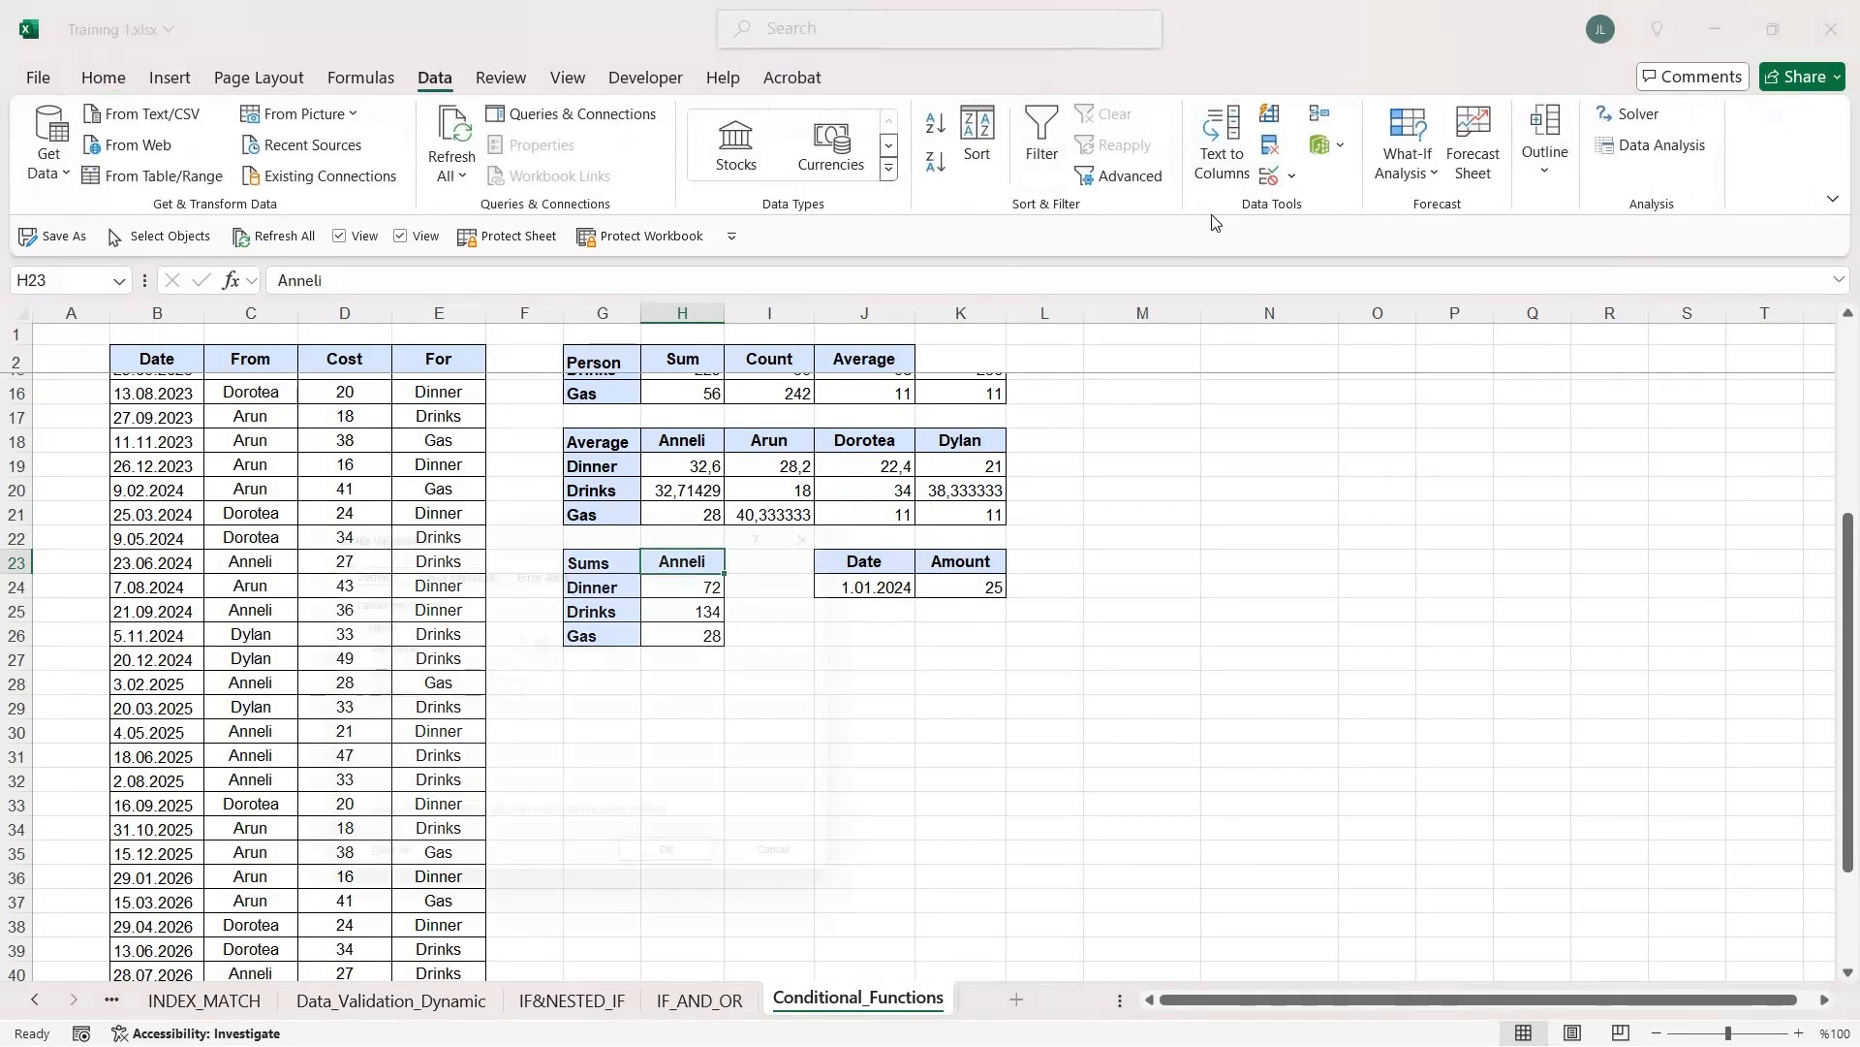
pyautogui.click(399, 646)
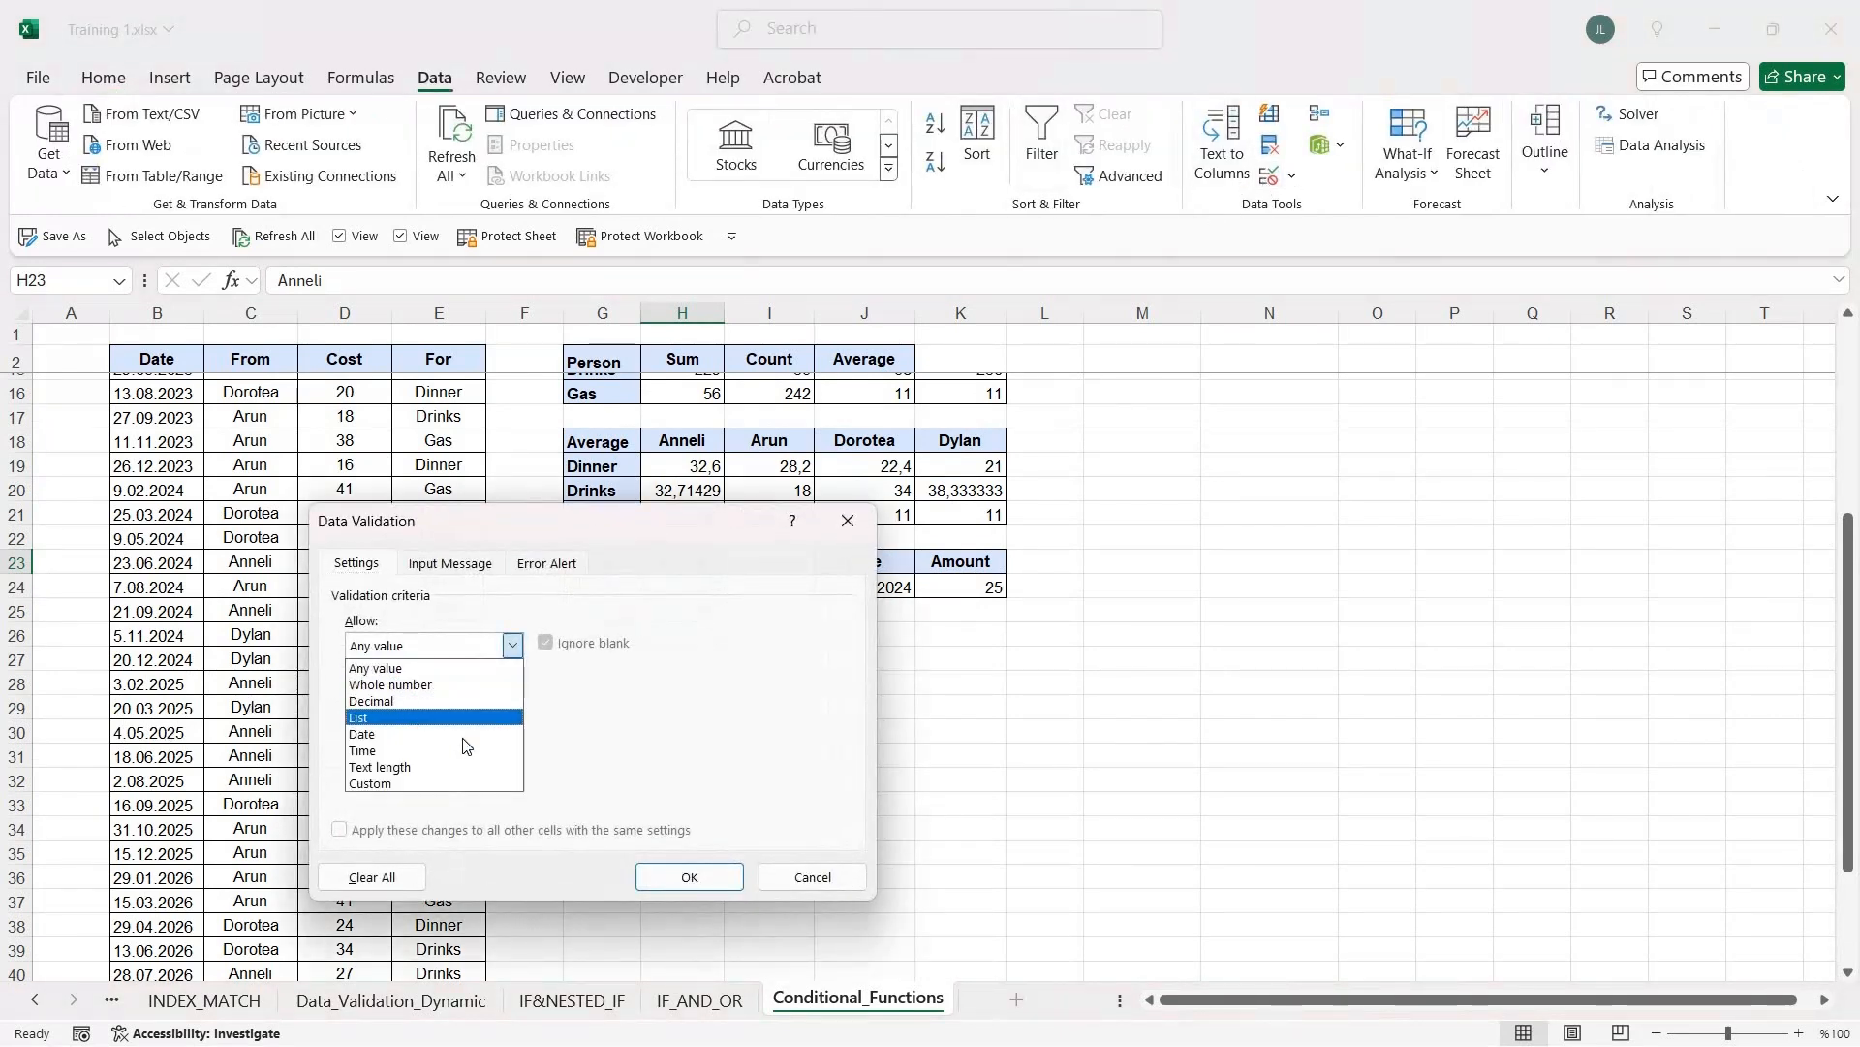
pyautogui.click(405, 707)
pyautogui.moveTo(697, 441); pyautogui.dragTo(959, 444)
pyautogui.click(862, 552)
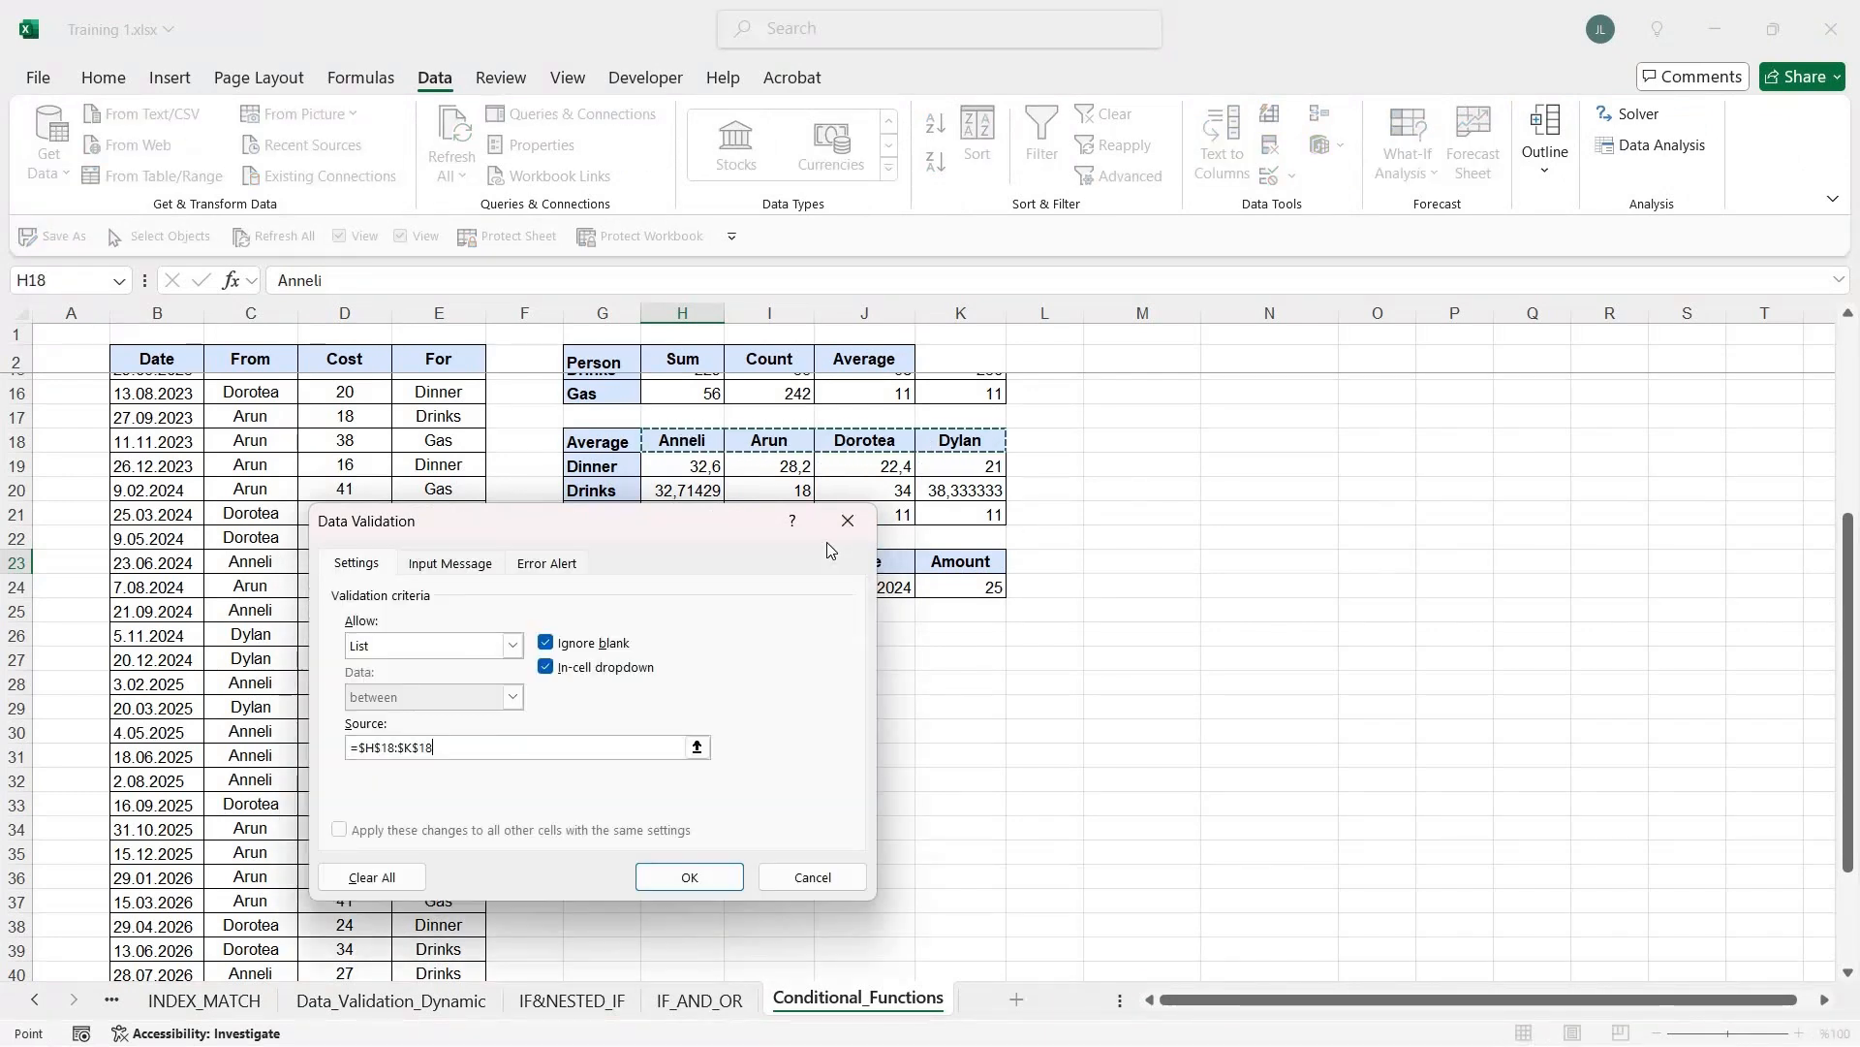
pyautogui.press('Return')
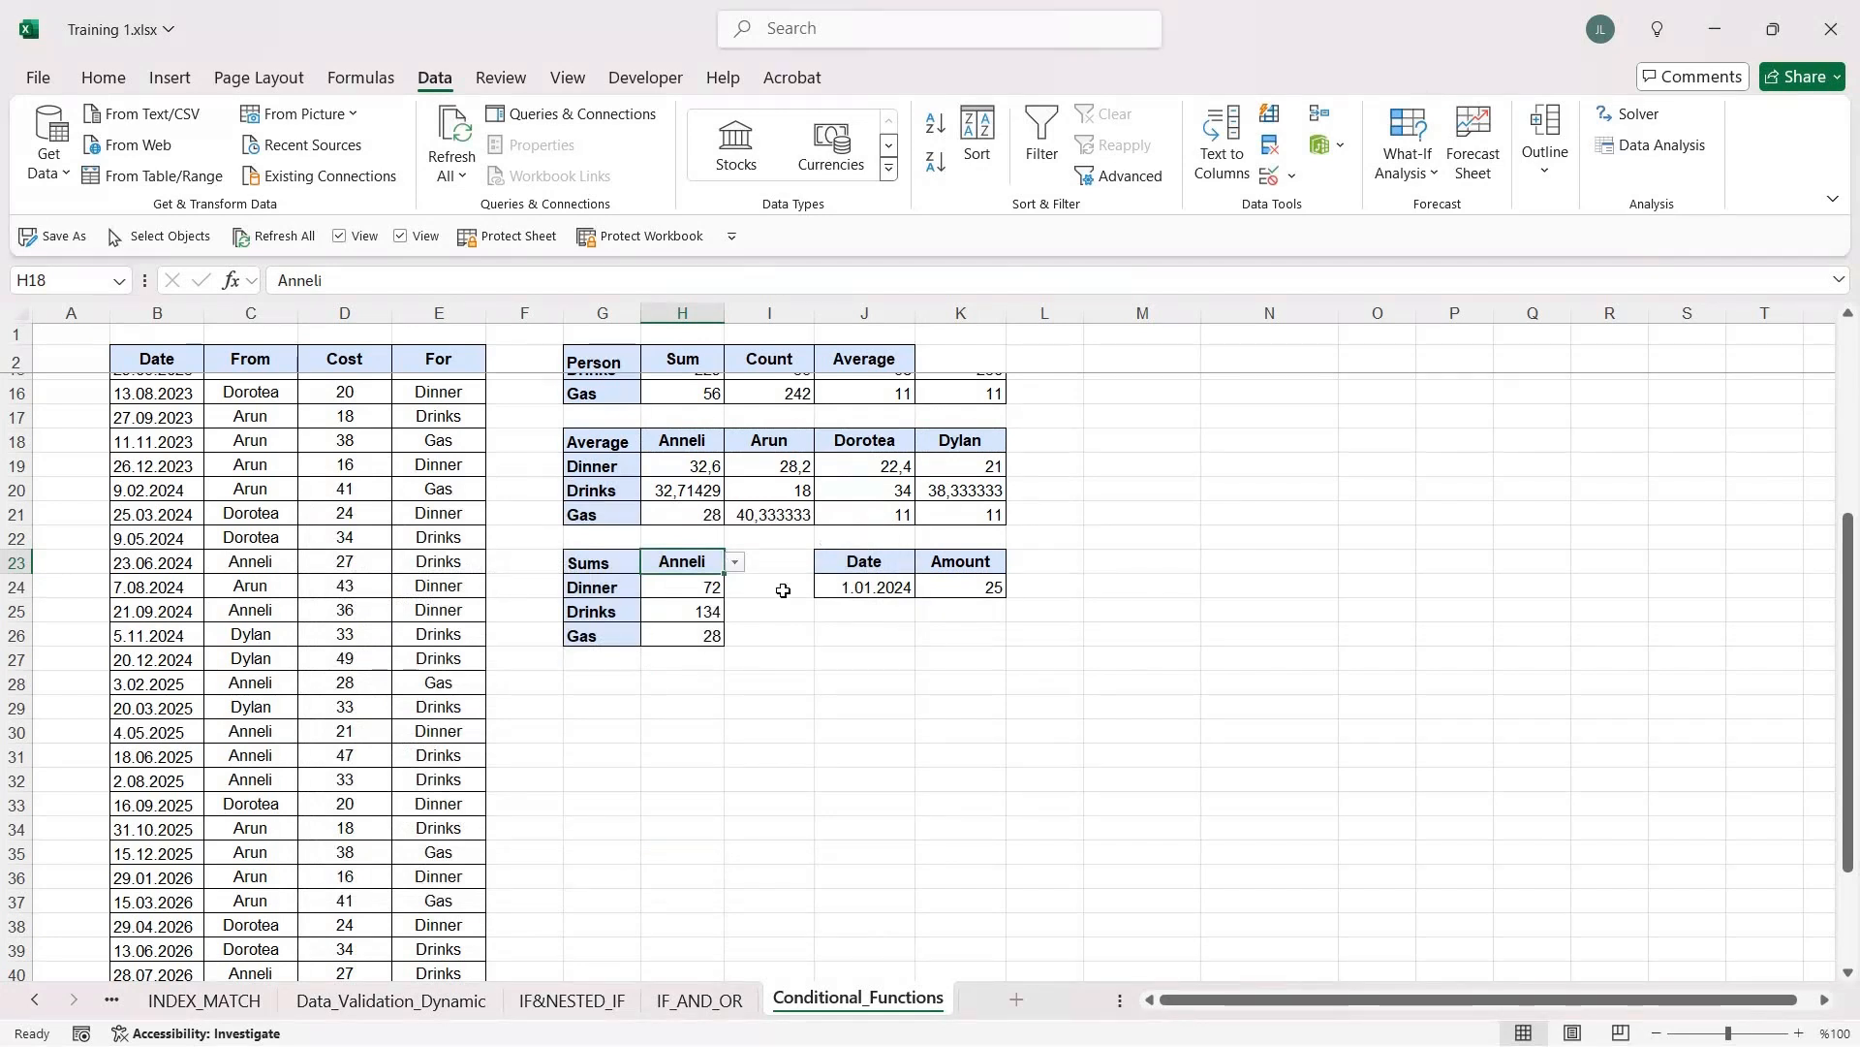
# Step: Switch the person in H23 to the second, third and finally fourth name of the dropdown list
pyautogui.click(734, 562)
pyautogui.click(700, 608)
pyautogui.click(735, 566)
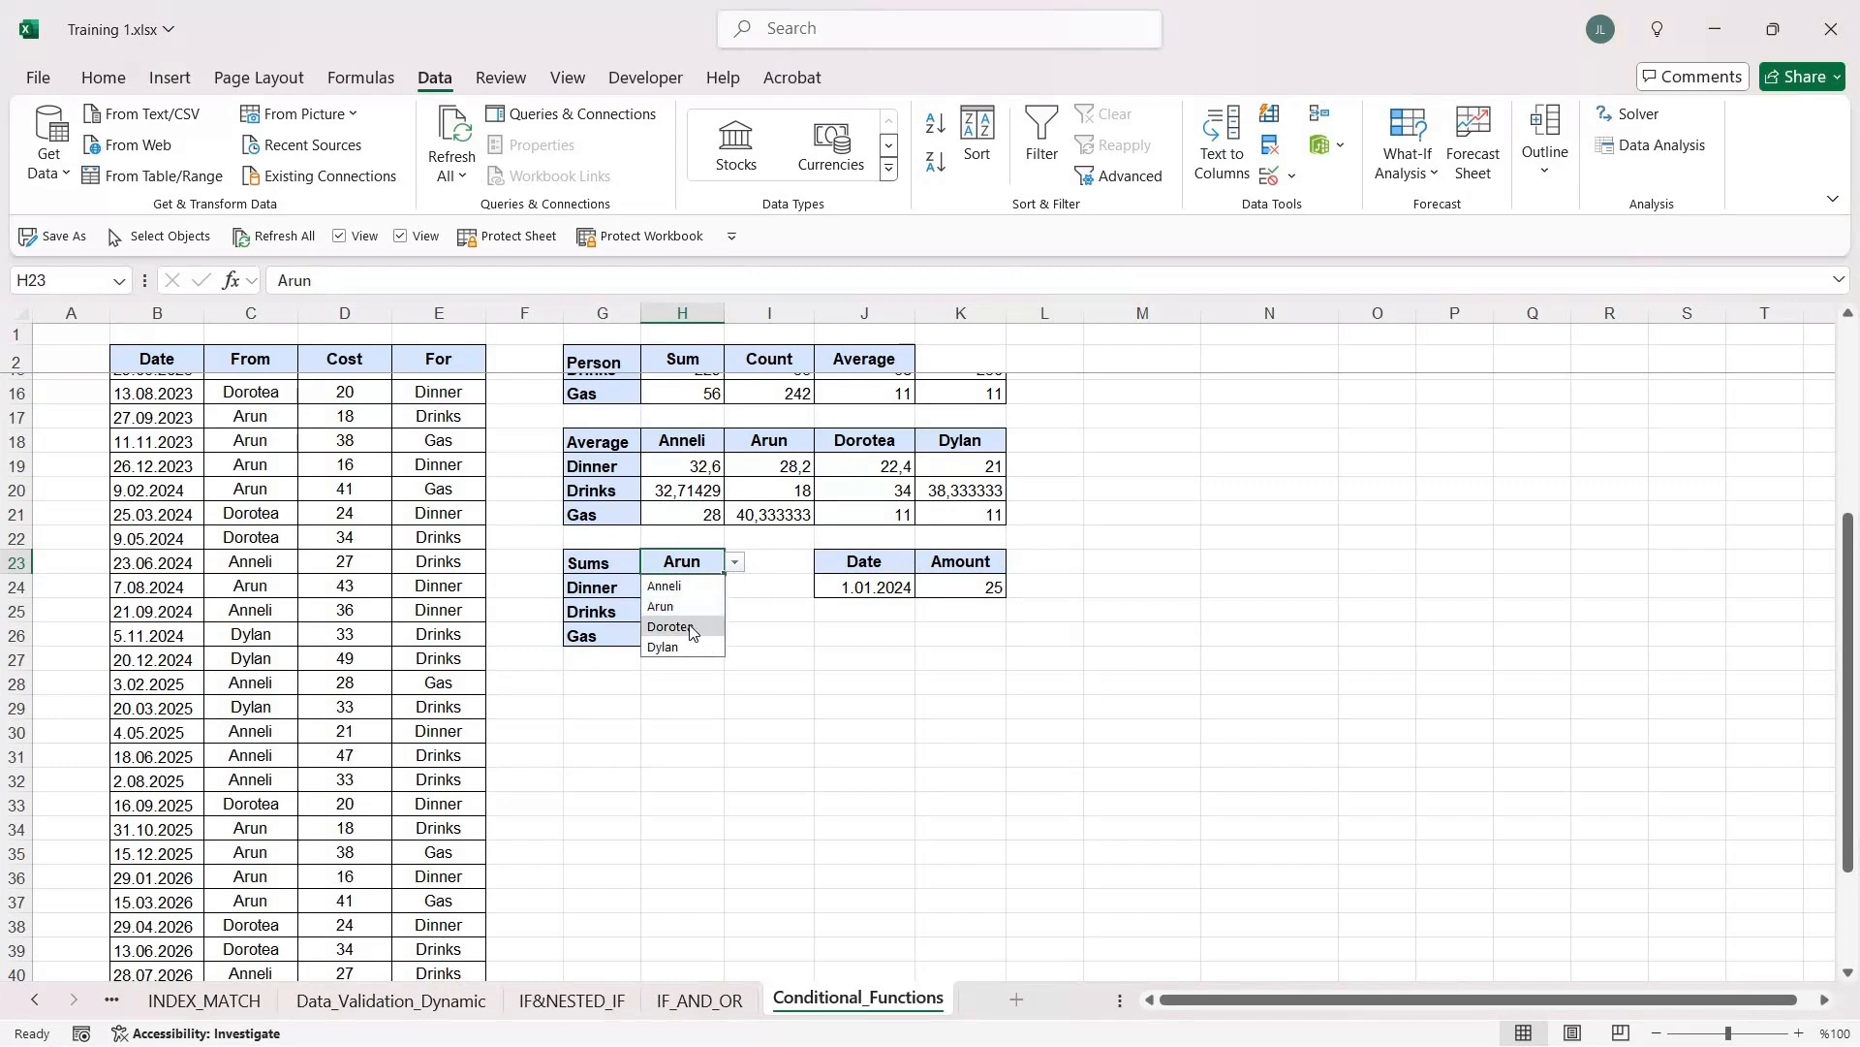
pyautogui.click(693, 627)
pyautogui.click(734, 562)
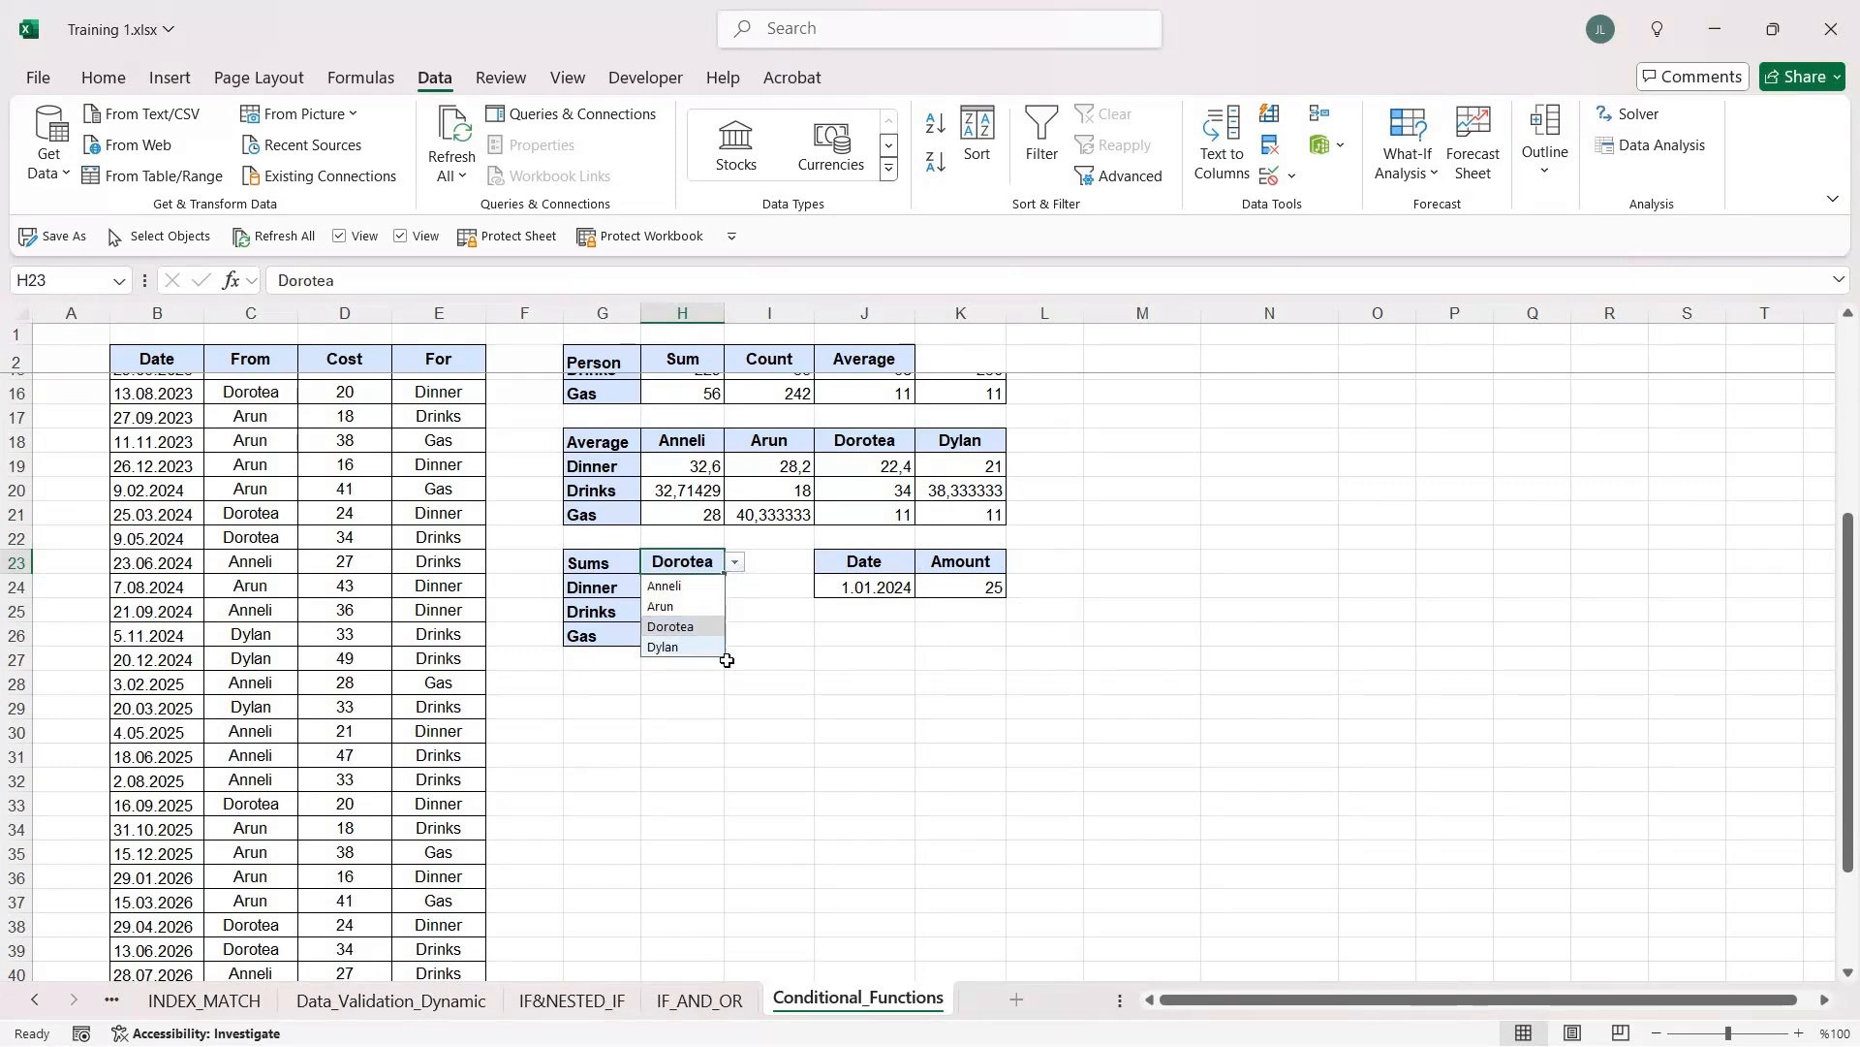
pyautogui.click(722, 647)
pyautogui.scroll(5, 728, 653)
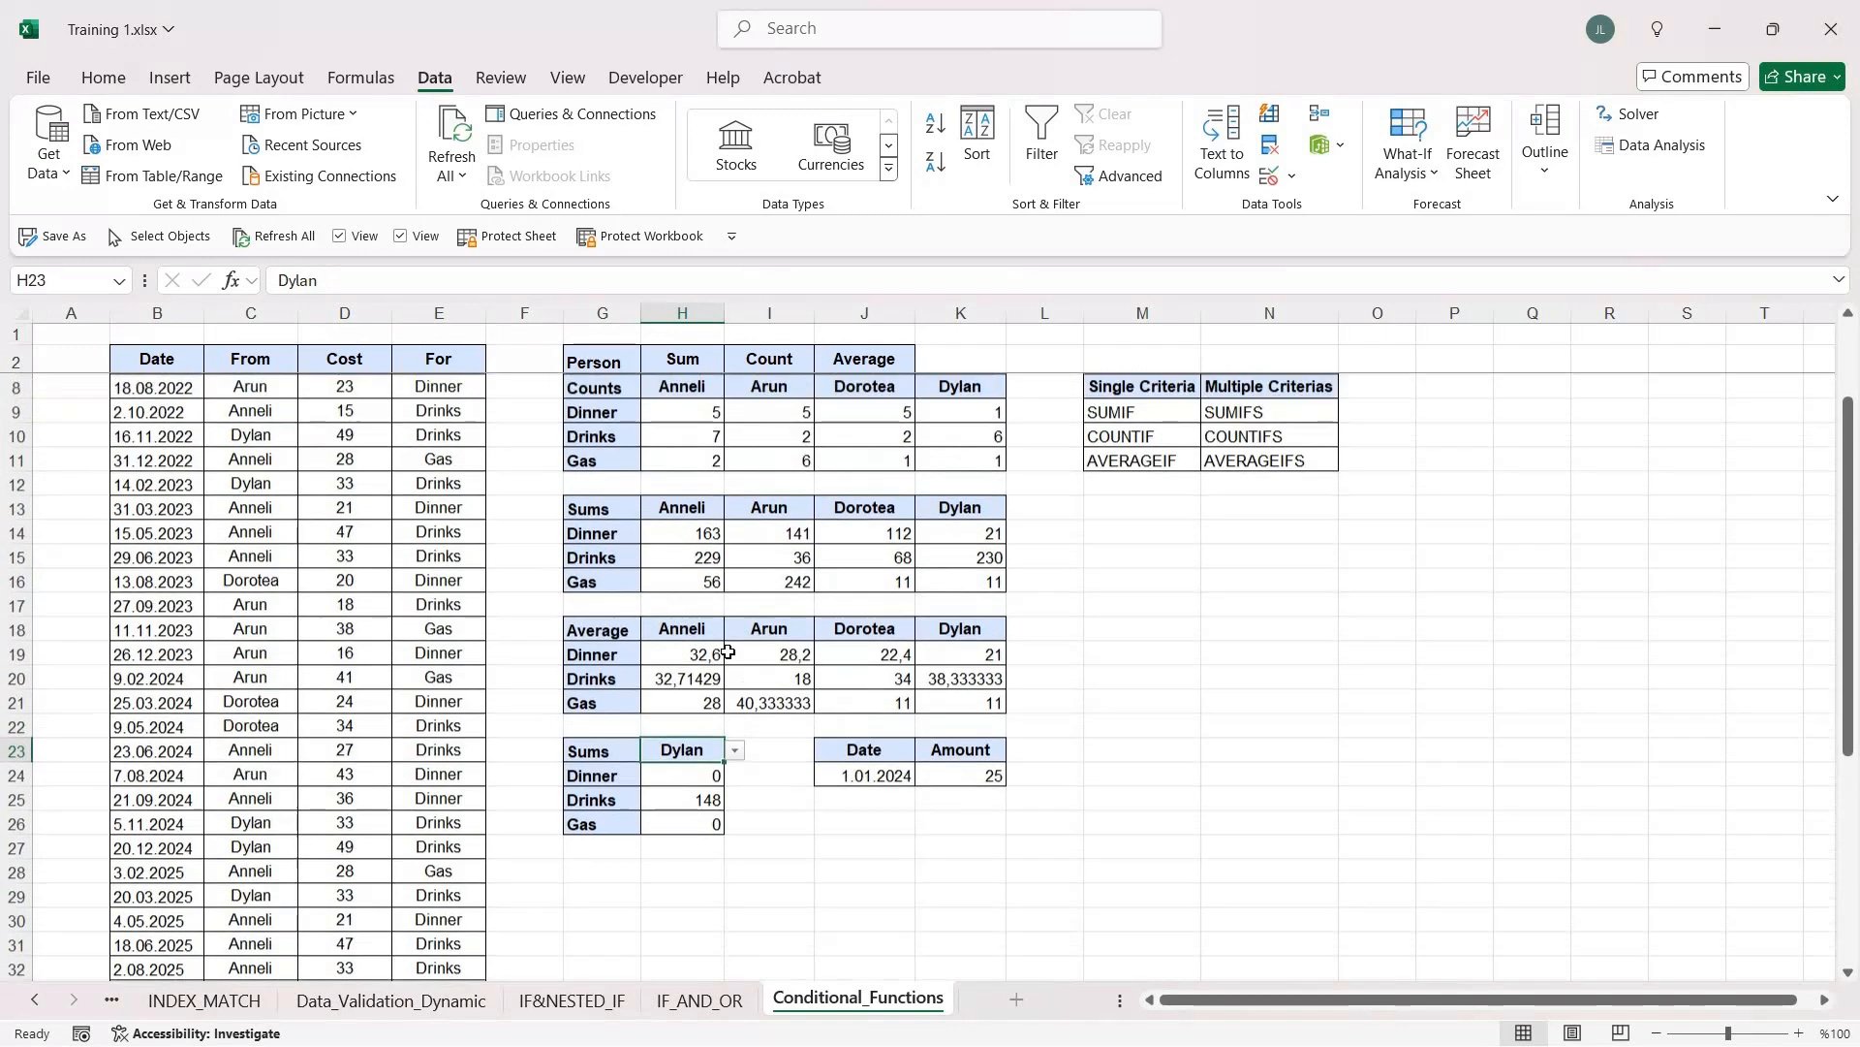